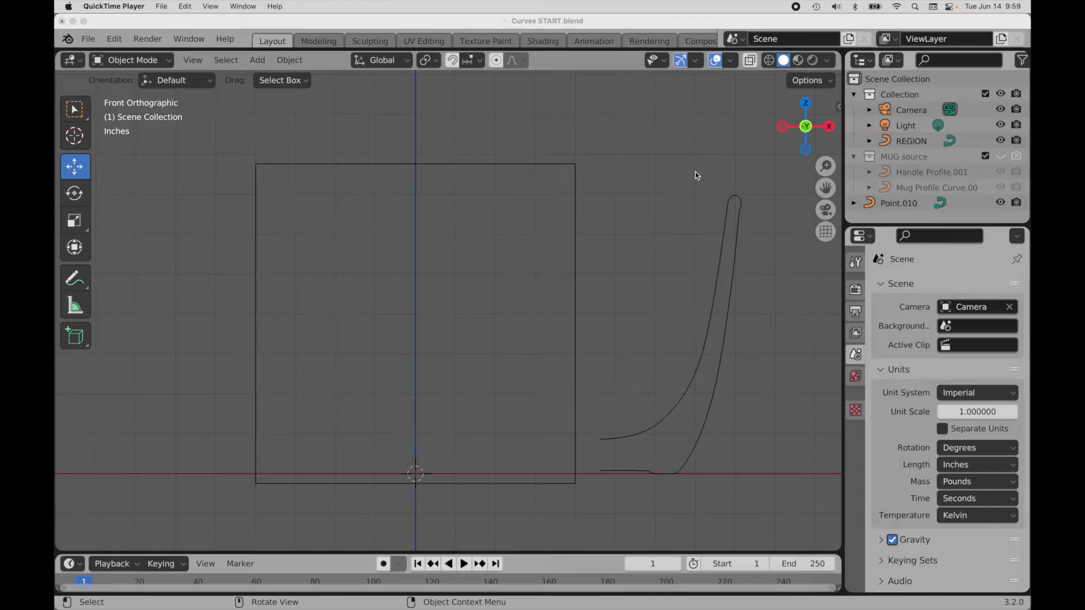
Step: Enable the Add Curve: Extra Objects add-on and add a Point curve at the world origin
left_click(257, 60)
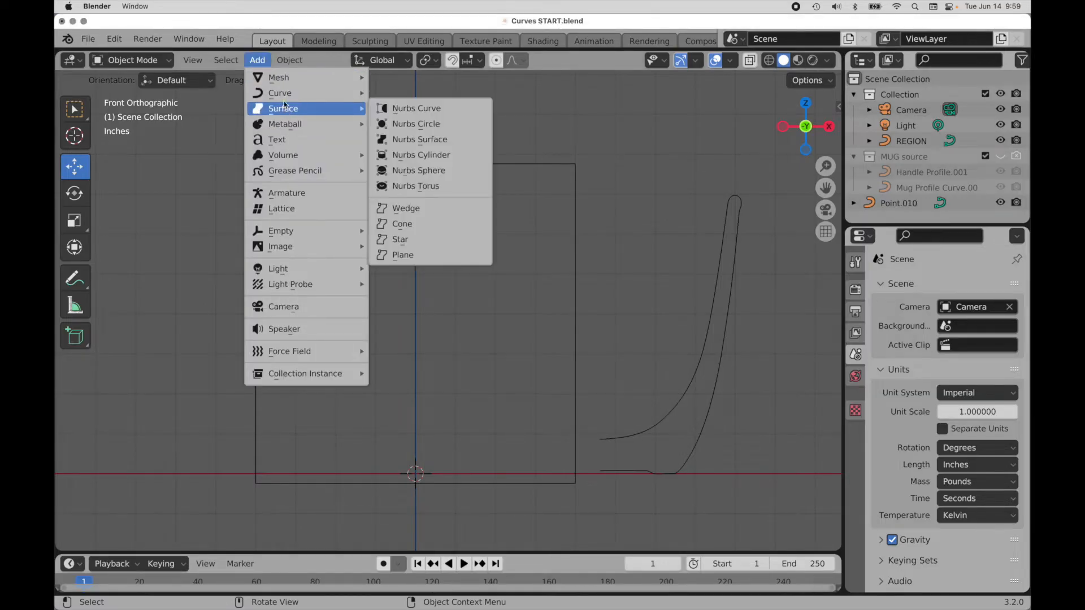
mouse_move(285, 98)
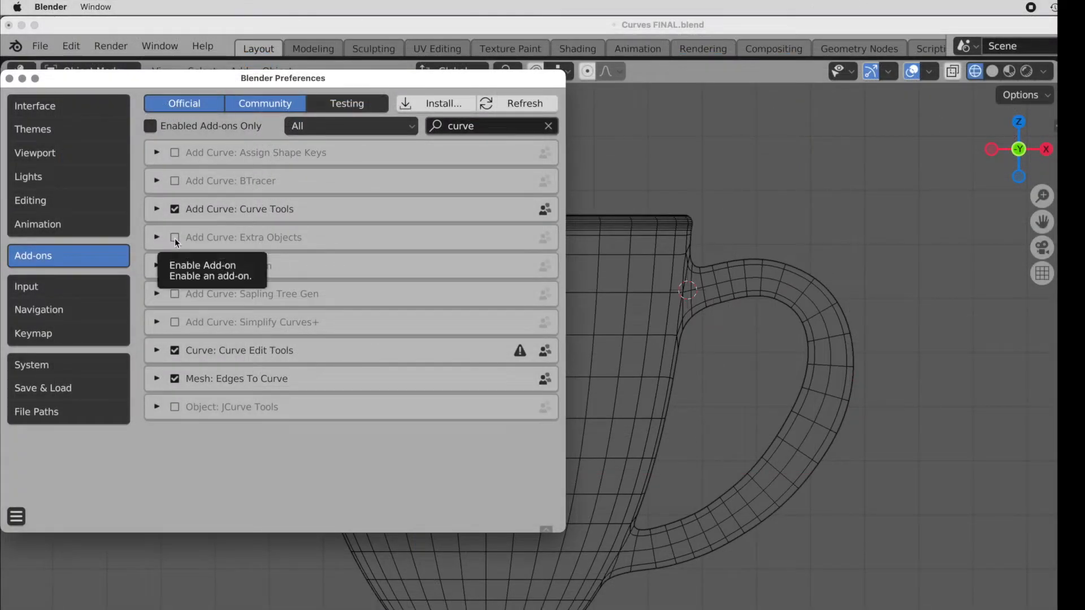
left_click(175, 238)
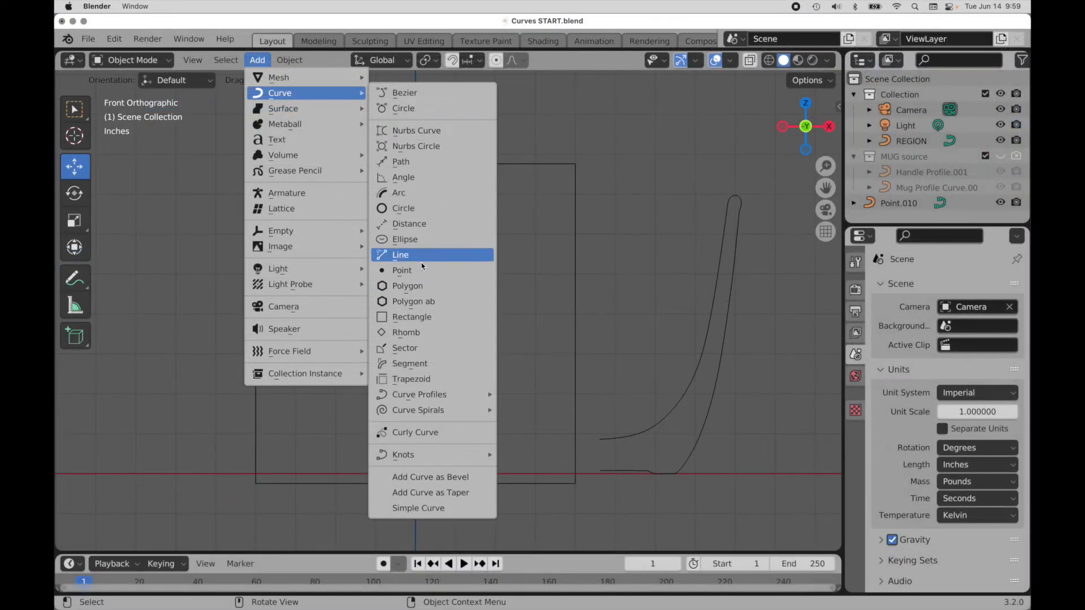
left_click(421, 272)
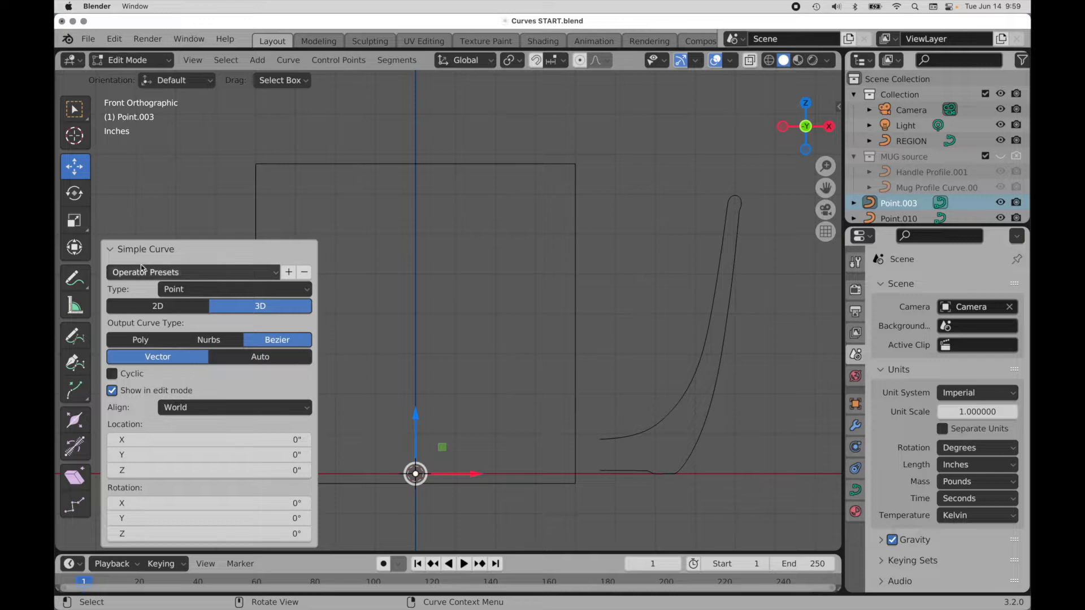
left_click(111, 249)
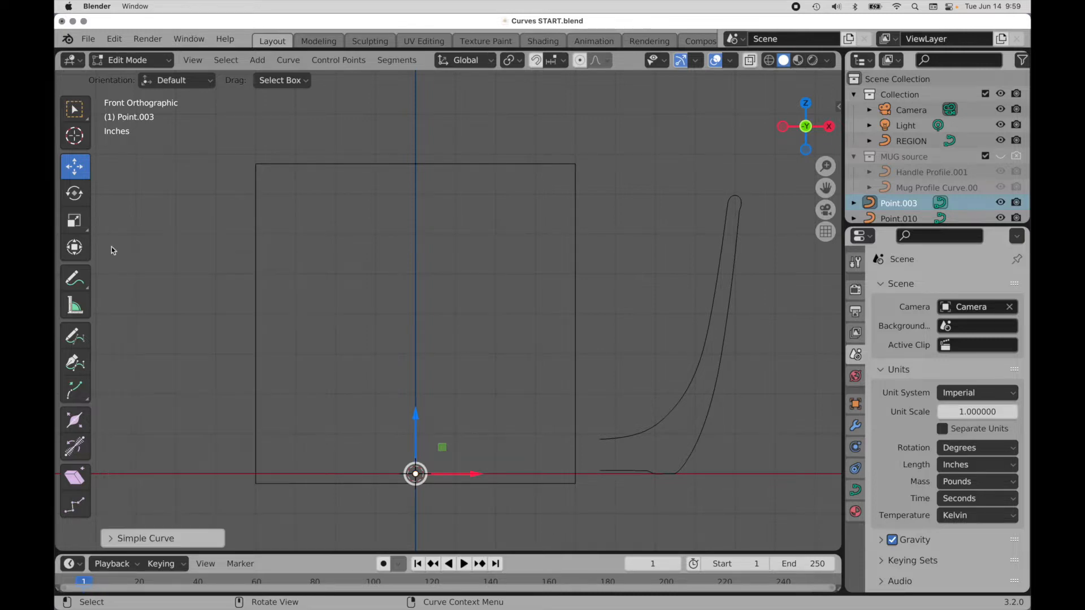
Step: Extrude the point about 2 in along X for the base, and extrude two more points upward toward the rectangle's upper corner
scroll(521, 439, "up", 2)
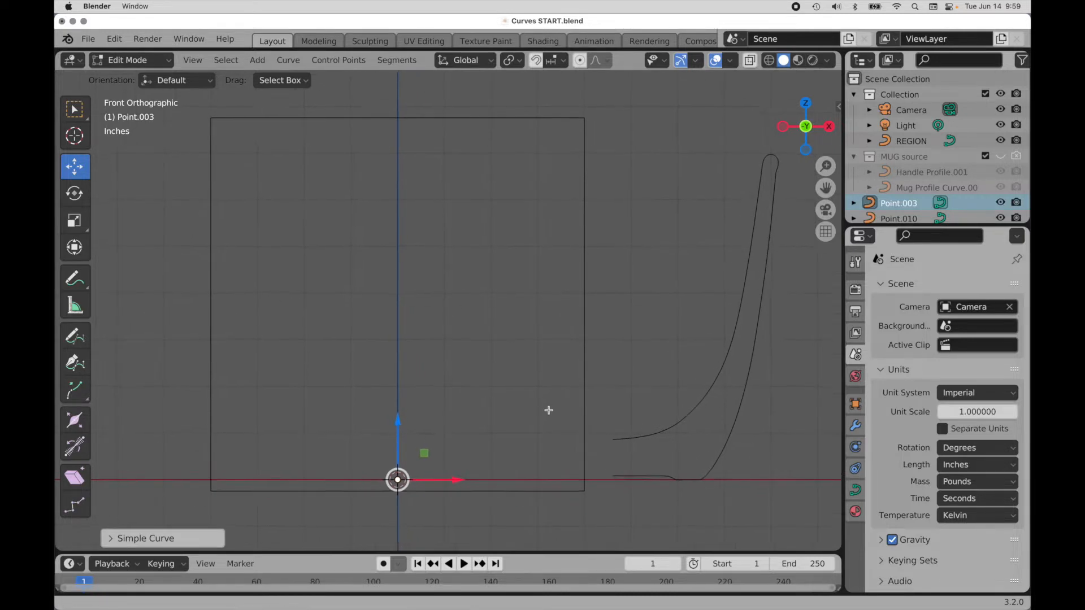
middle_click_drag(552, 407, 551, 425, "shift")
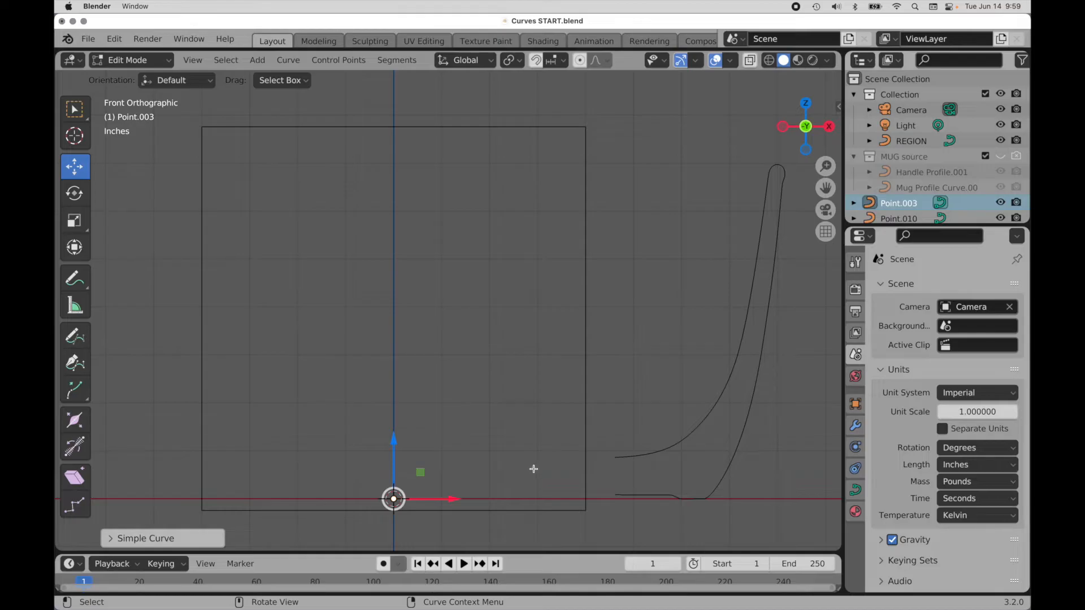
key("e")
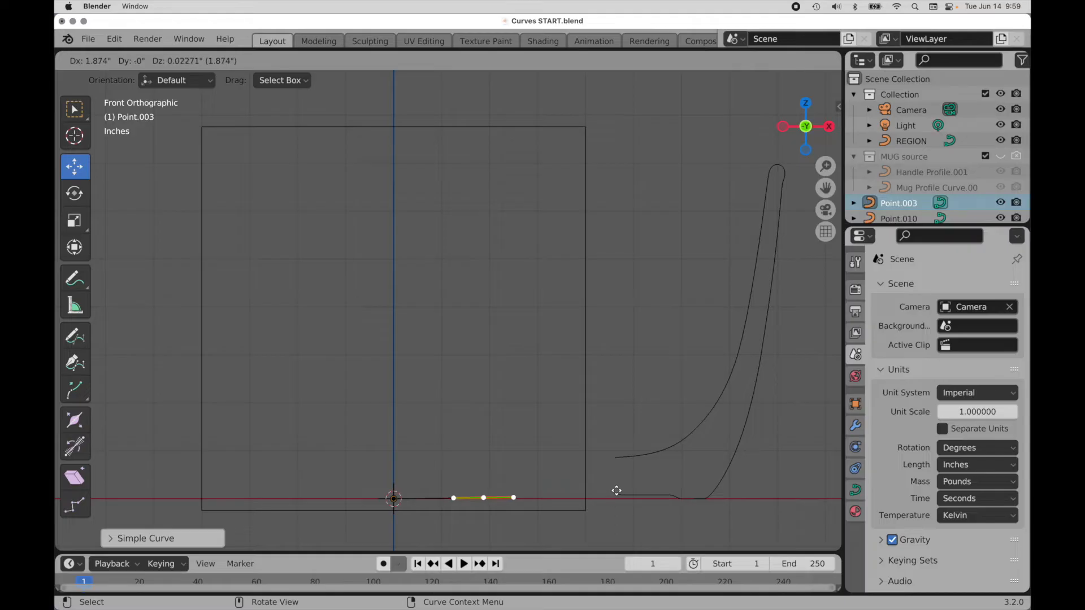
key("x")
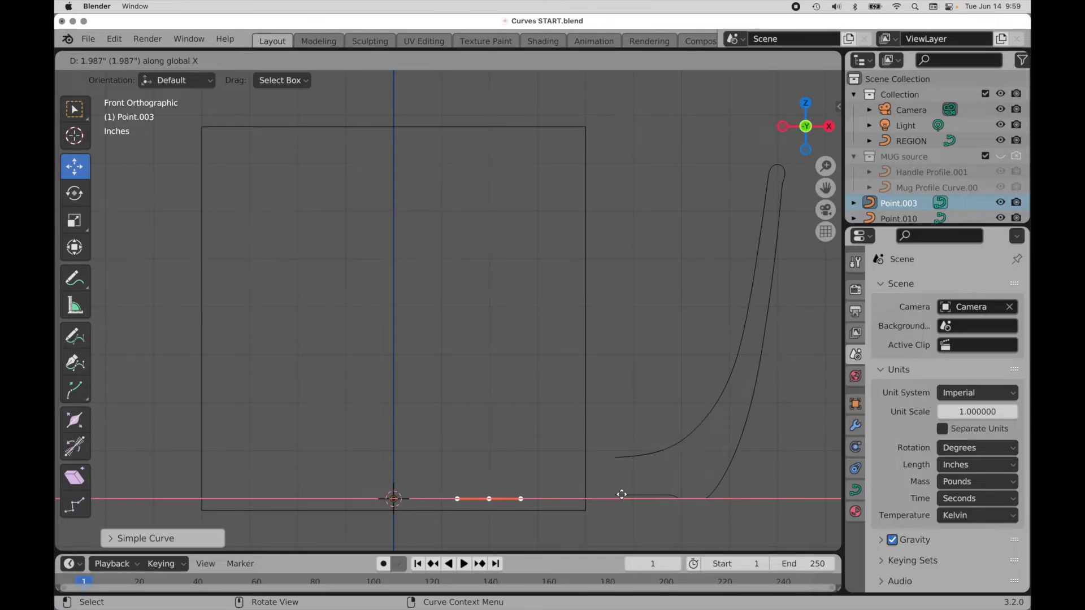
left_click(621, 495)
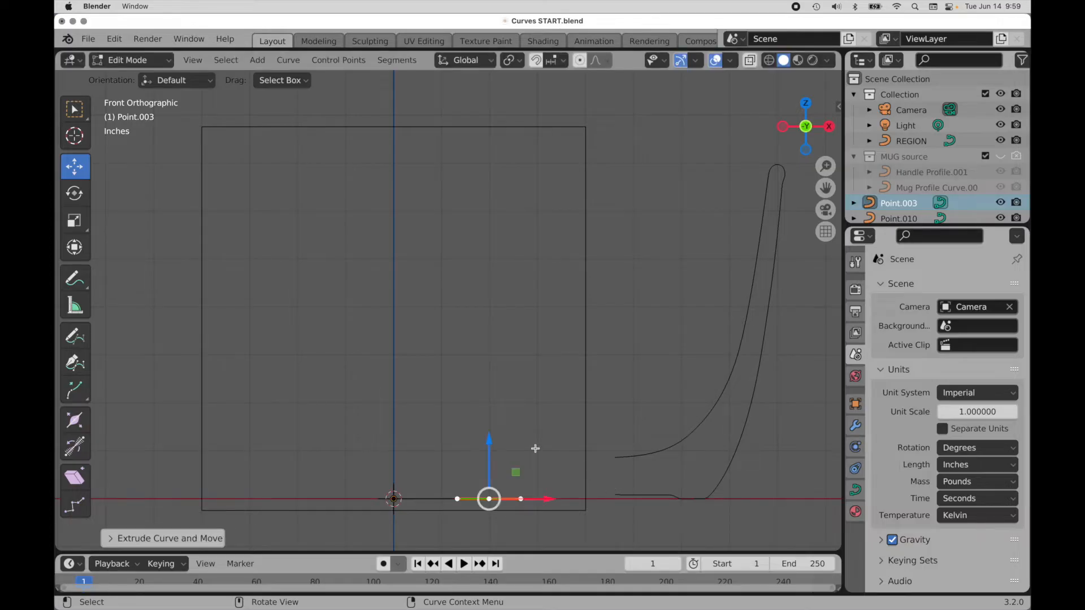
key("e")
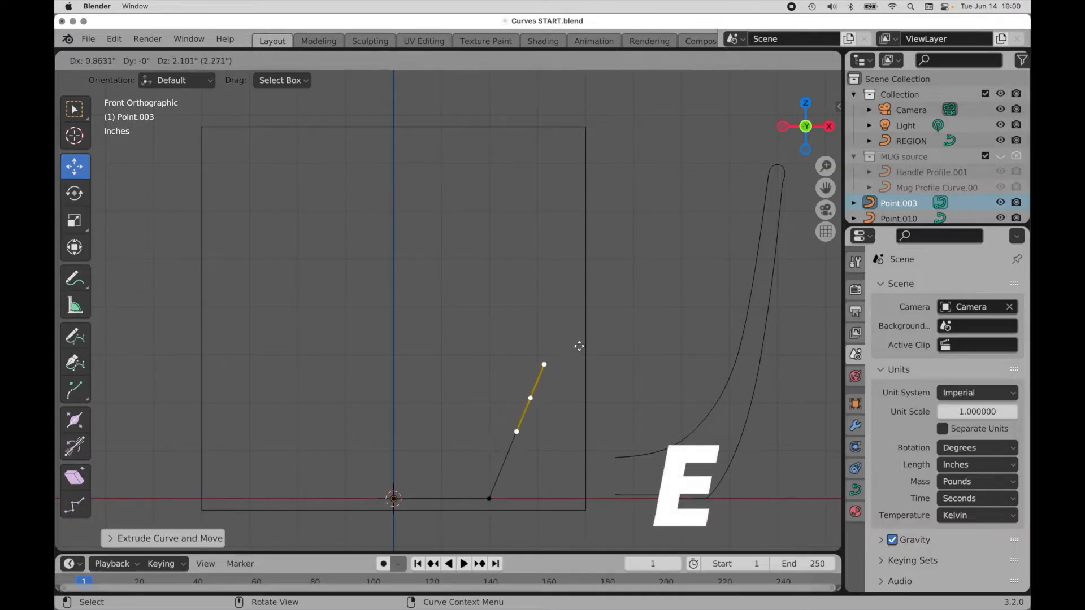
left_click(595, 320)
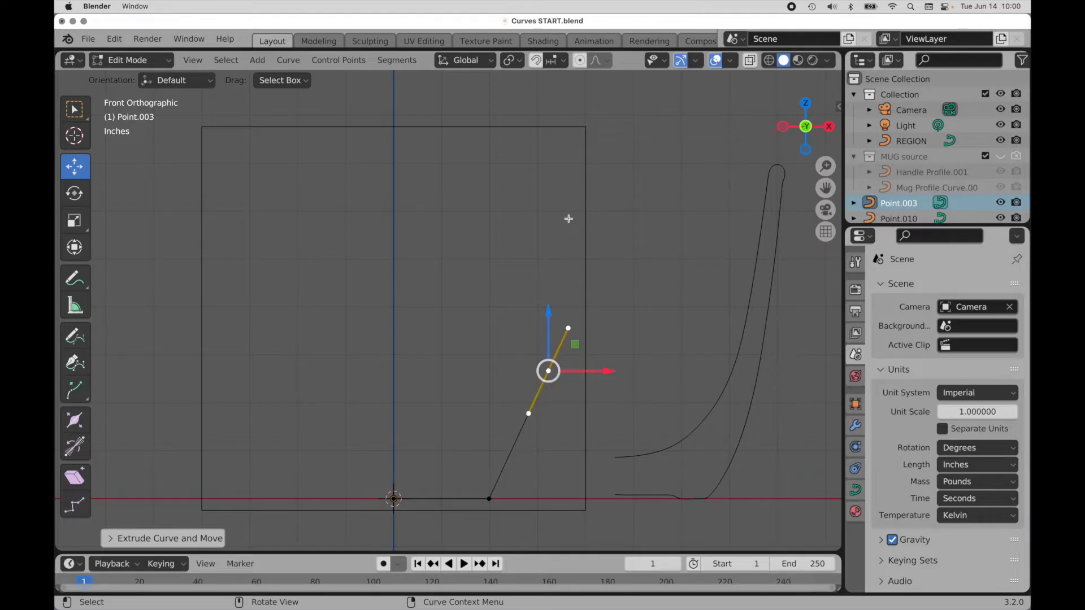
key("e")
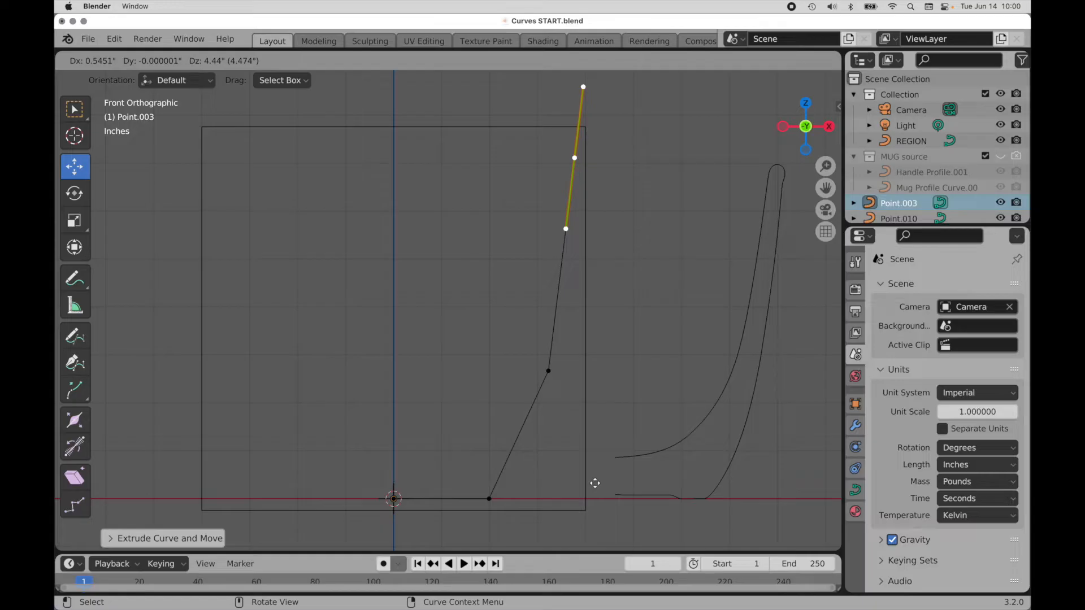
left_click(596, 480)
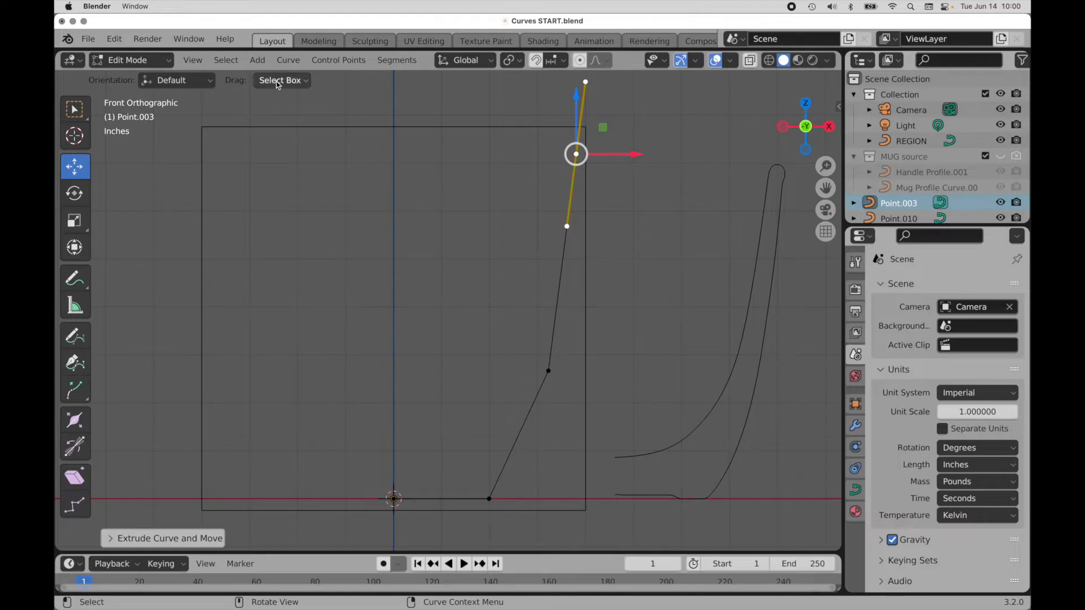
Step: Set the handle type of the control point in the middle of the mug wall to Automatic
left_click_drag(619, 319, 459, 434)
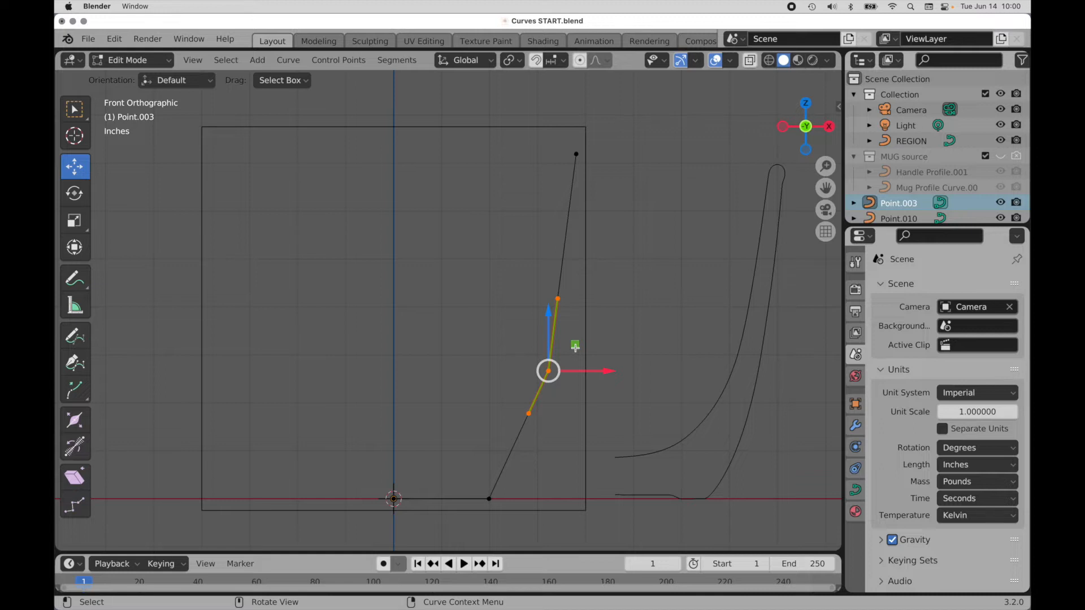
key("v")
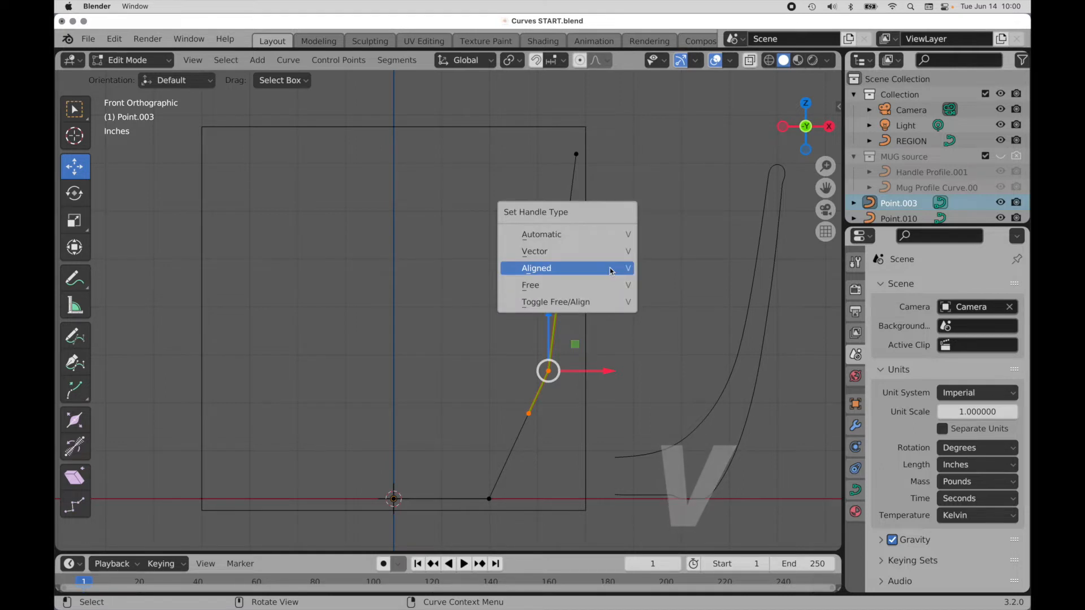
left_click(599, 233)
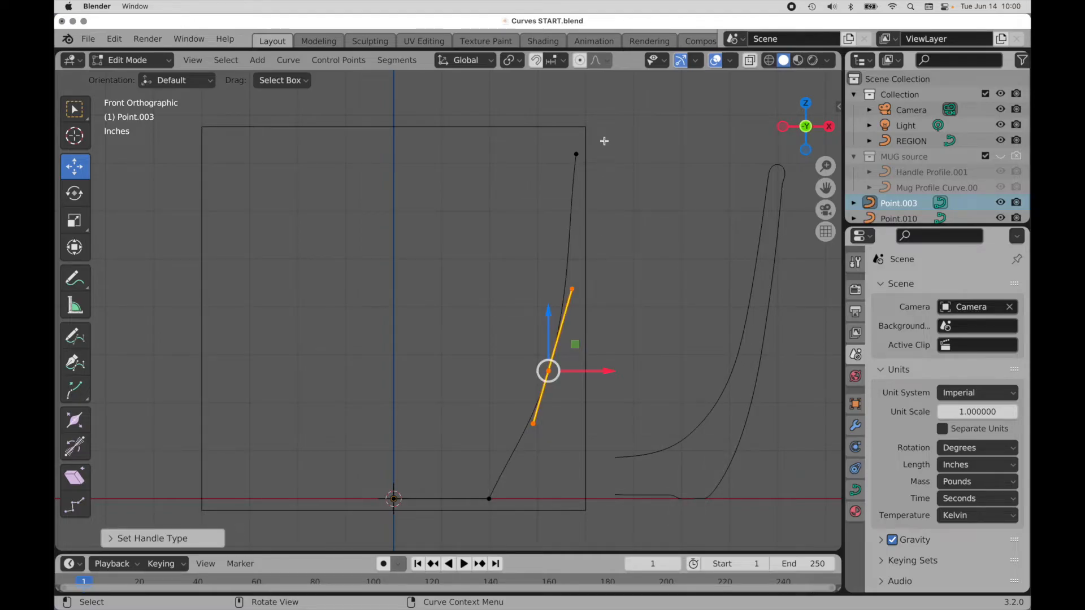
Step: Move the top point's lower handle slightly outward and adjust the base corner's upper handle to refine the wall curve
left_click_drag(605, 133, 528, 199)
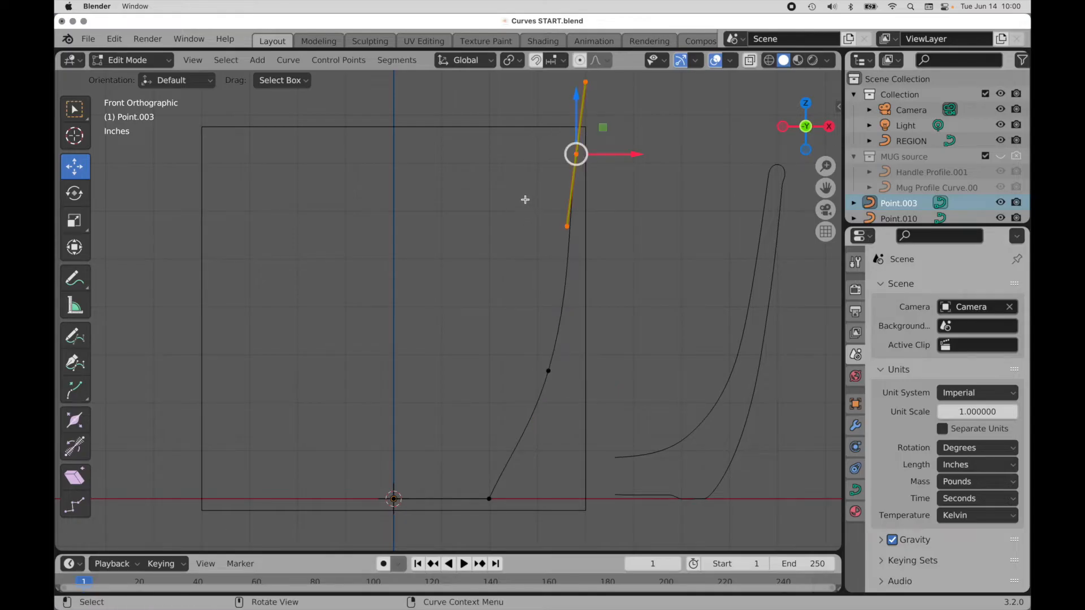
left_click_drag(525, 199, 623, 245)
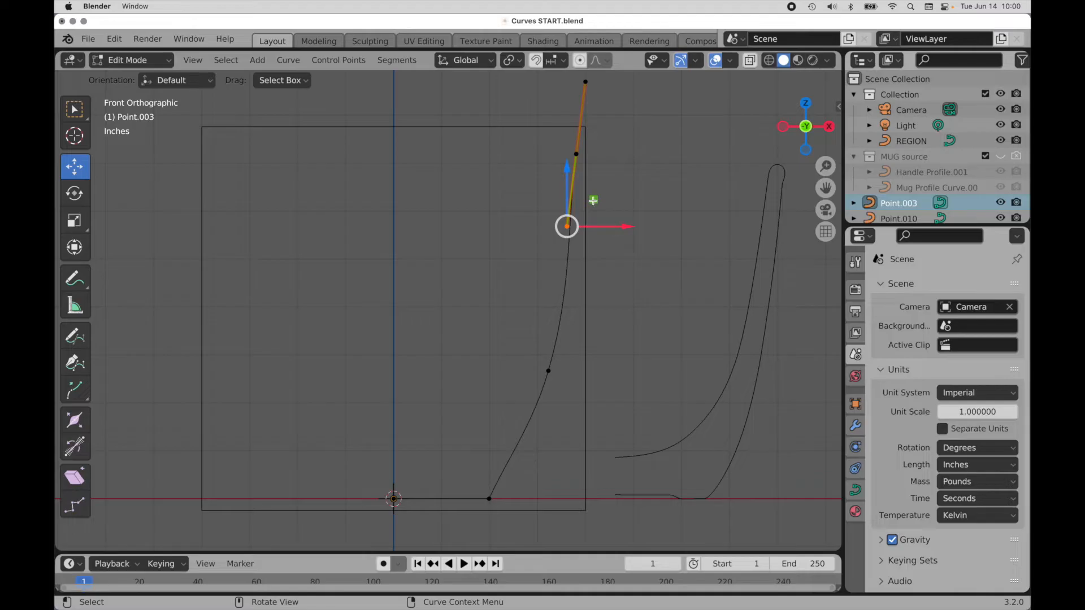
left_click_drag(593, 200, 600, 201)
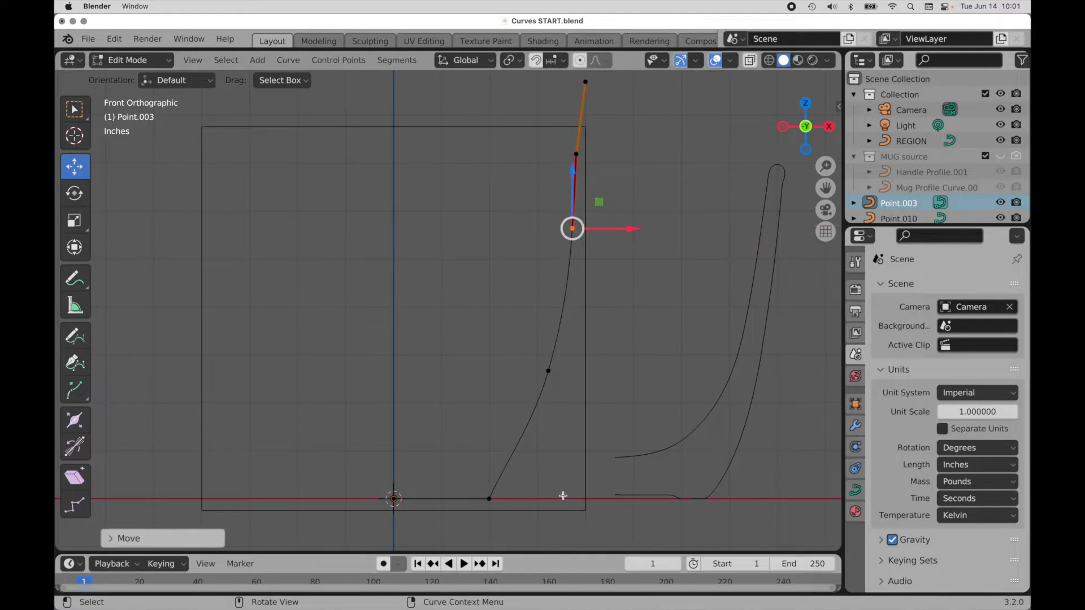
left_click_drag(553, 451, 439, 543)
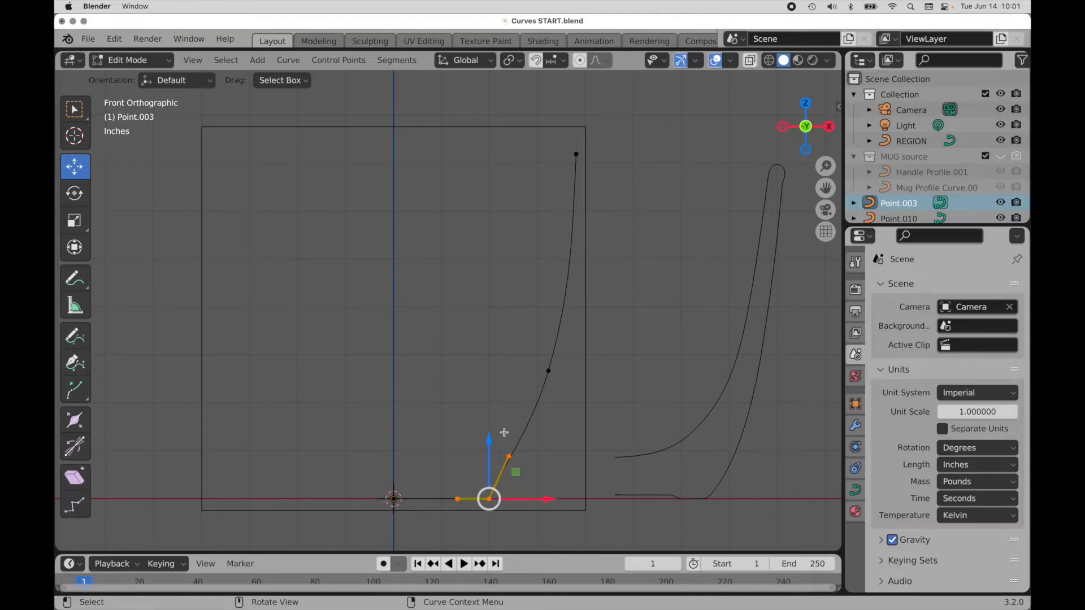
left_click_drag(495, 431, 490, 485)
key("ctrl+z")
left_click_drag(536, 431, 542, 439)
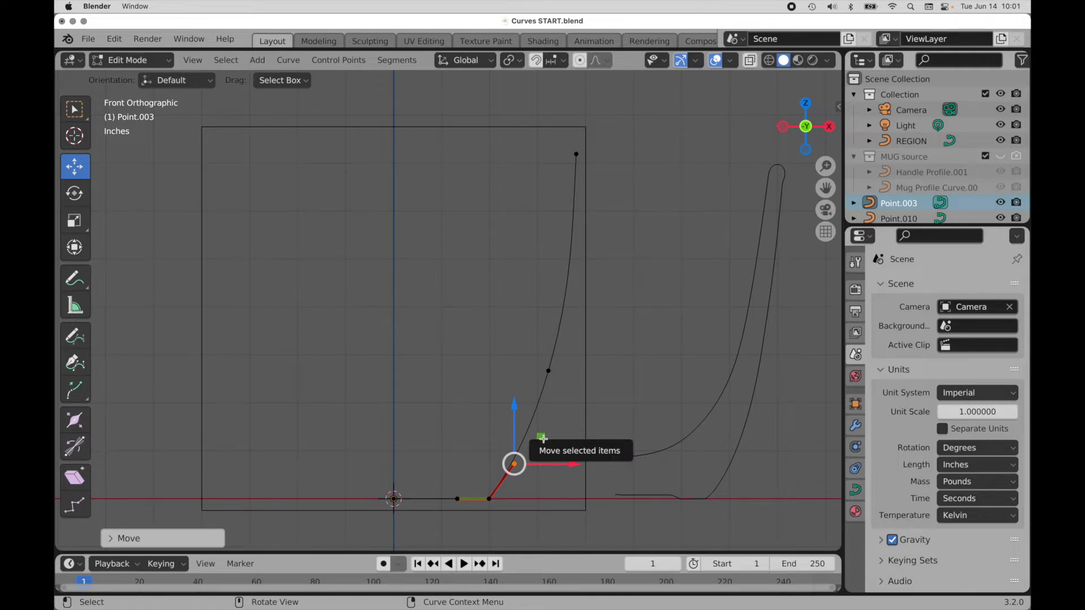
Step: Extrude the top point about 0.25 in up and inward, and shorten the previous point's upper handle to round the lip
left_click_drag(588, 243, 514, 341, "alt+shift")
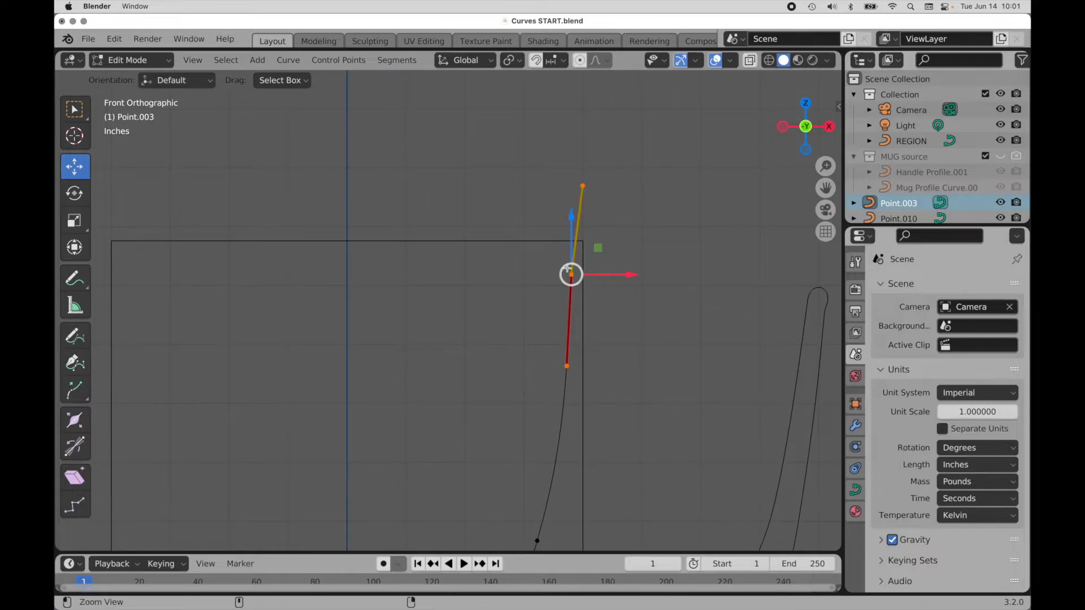
left_click_drag(558, 275, 675, 253, "ctrl+alt")
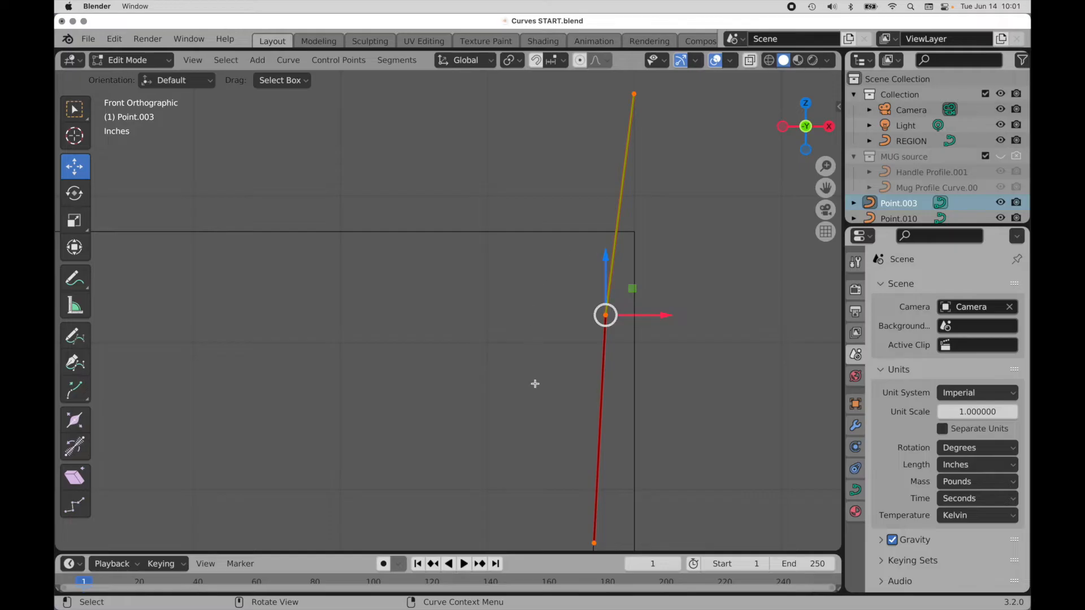
key("g")
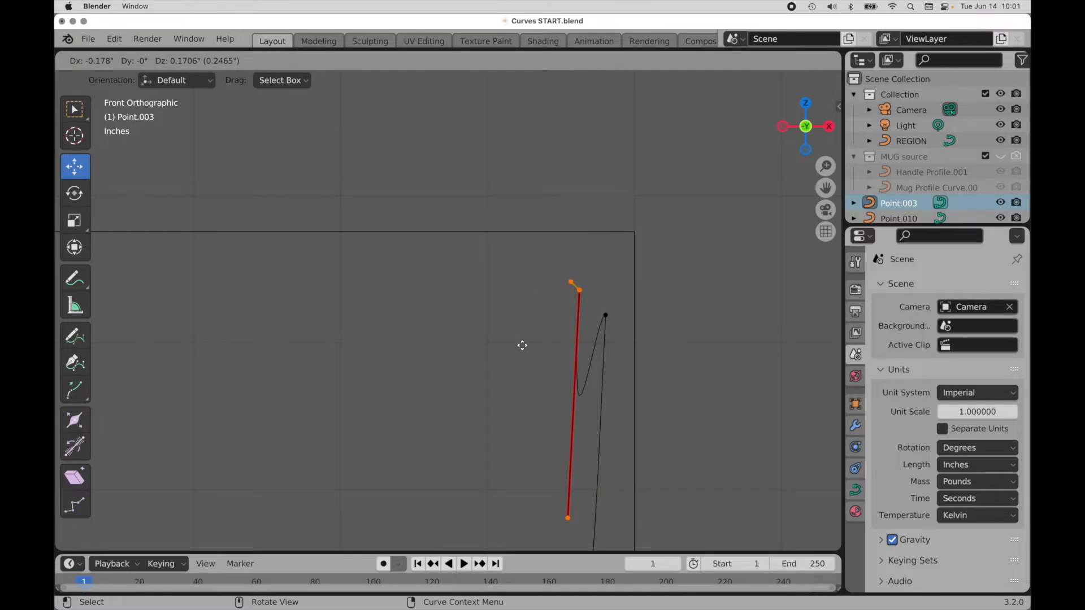
left_click(522, 345)
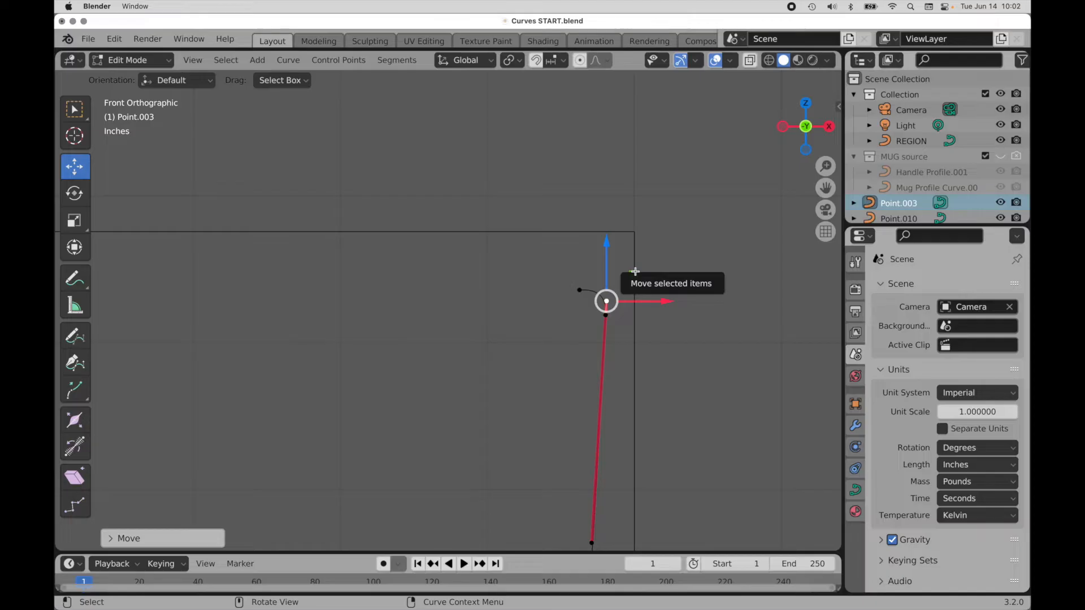
Step: Leave edit mode and delete the extruded mug profile curve
scroll(635, 271, "down", 5)
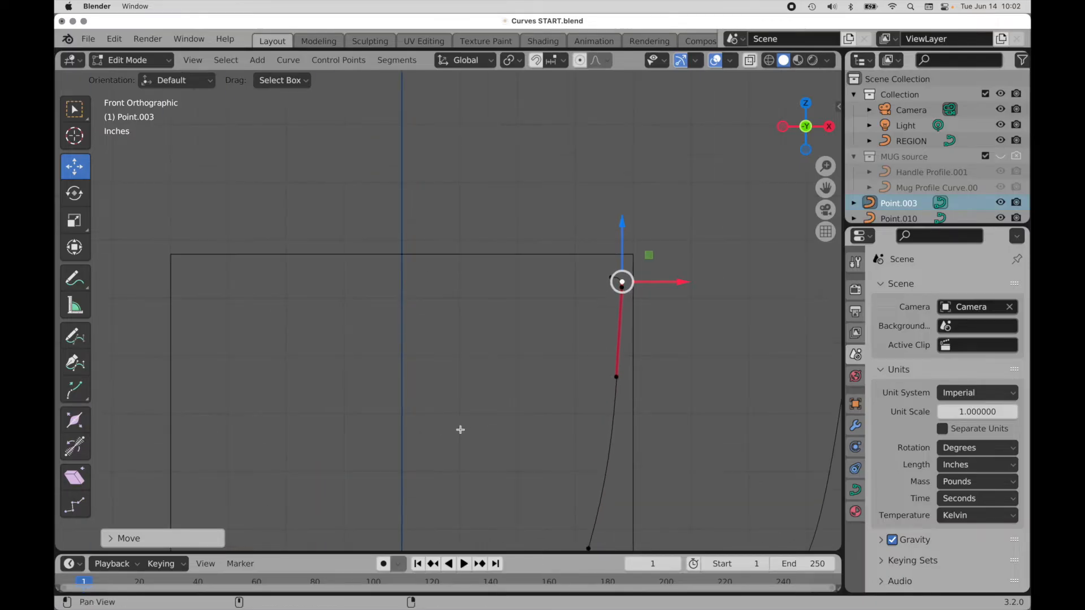
middle_click_drag(461, 430, 492, 315, "shift")
key("Tab")
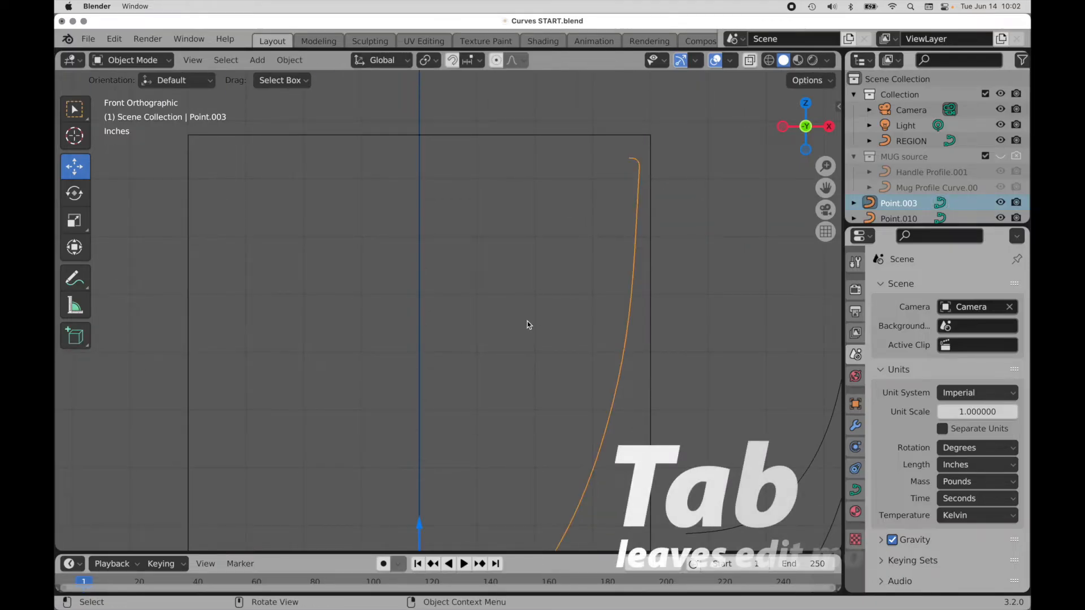
key("x")
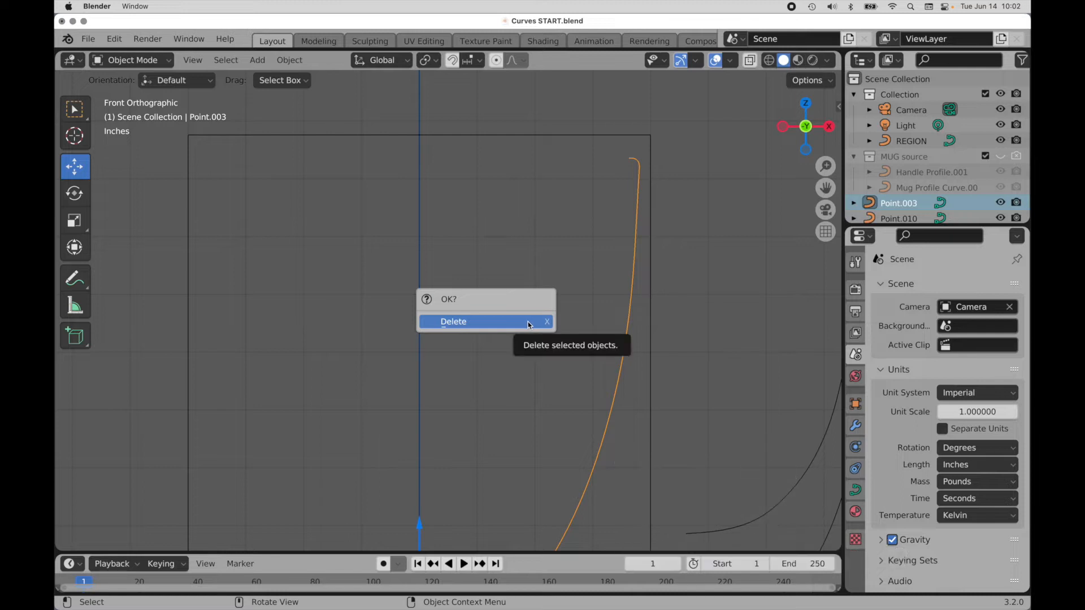
left_click(530, 323)
middle_click_drag(534, 324, 478, 363, "ctrl")
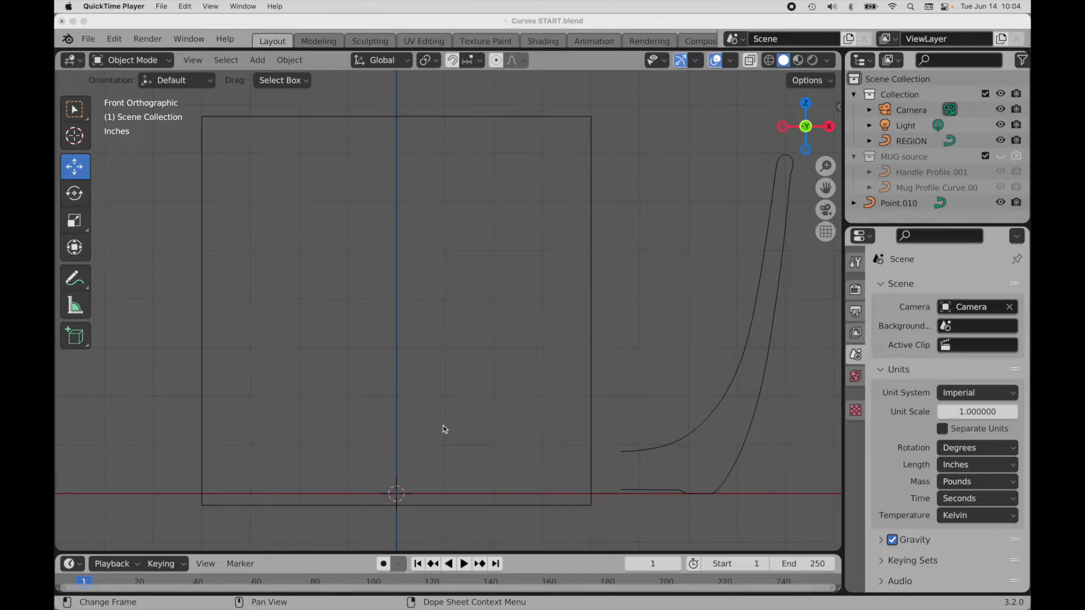
Step: Add a Point curve at the origin and use the Curve Pen to place a base corner point with its outgoing handle angled upward
left_click(254, 61)
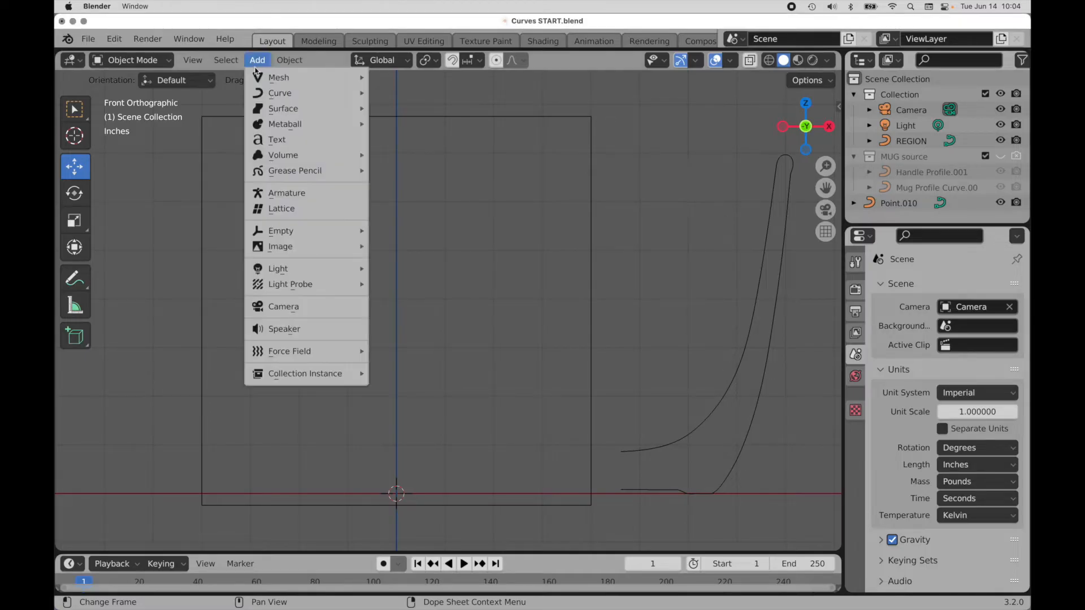
mouse_move(262, 100)
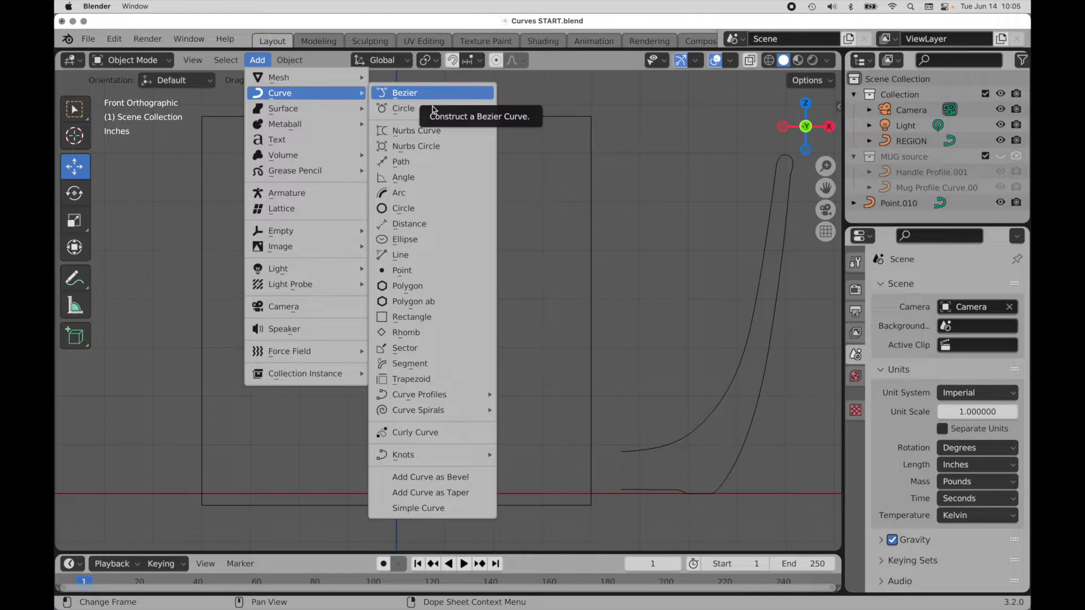
left_click(430, 274)
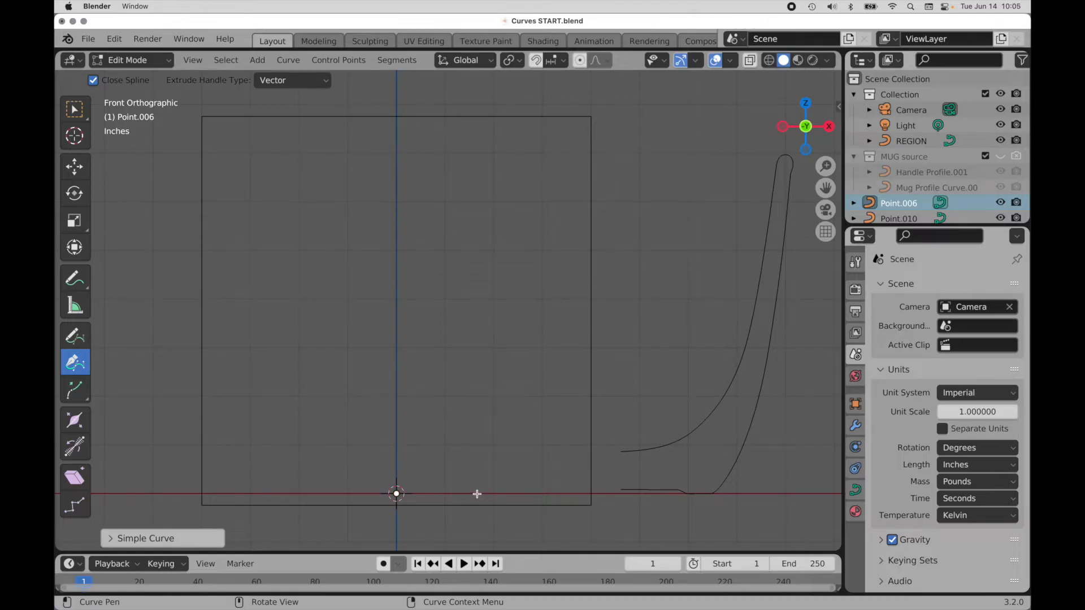
left_click_drag(477, 494, 509, 494)
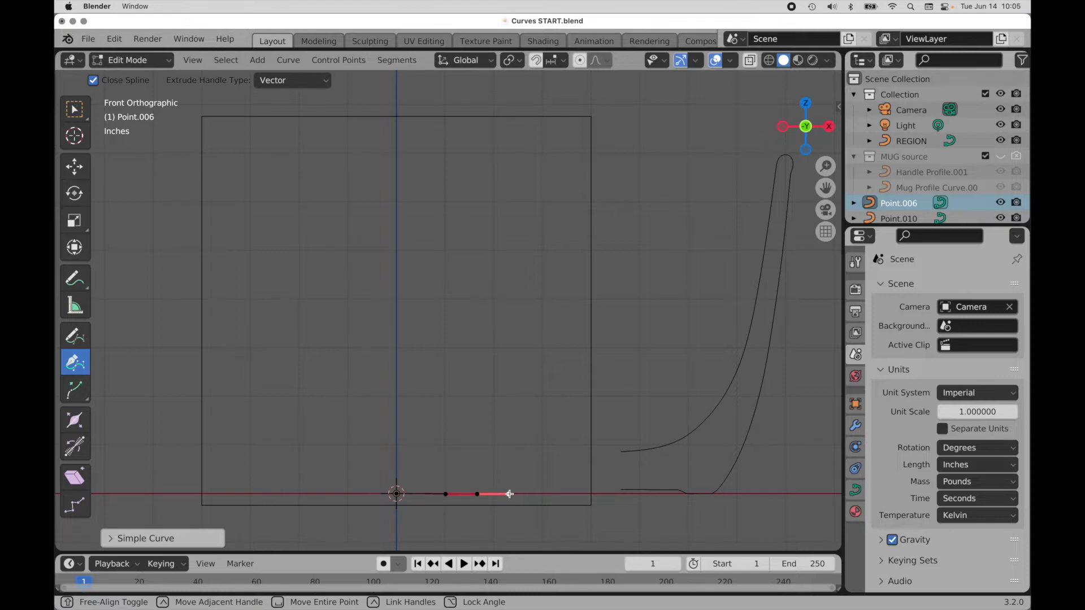
left_click_drag(509, 494, 518, 433)
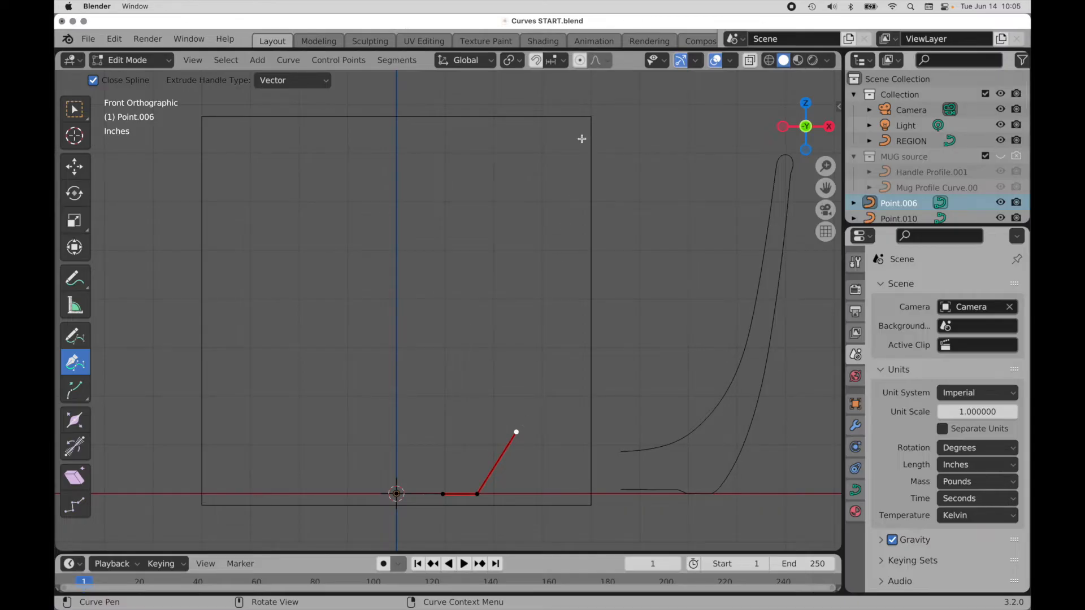
Step: Add a smooth rim point just inside the reference rectangle's upper-right corner, with long, nearly vertical handles forming the outer wall
left_click_drag(582, 138, 591, 2)
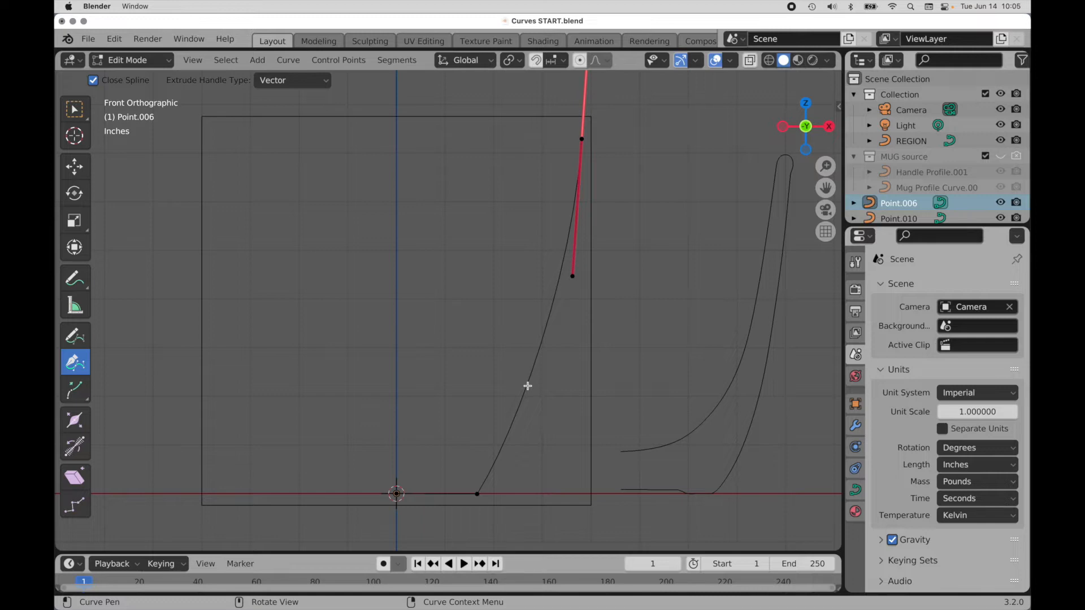
Step: Try subdividing the segment between the base corner and the rim point, and undo the subdivision
left_click(74, 170)
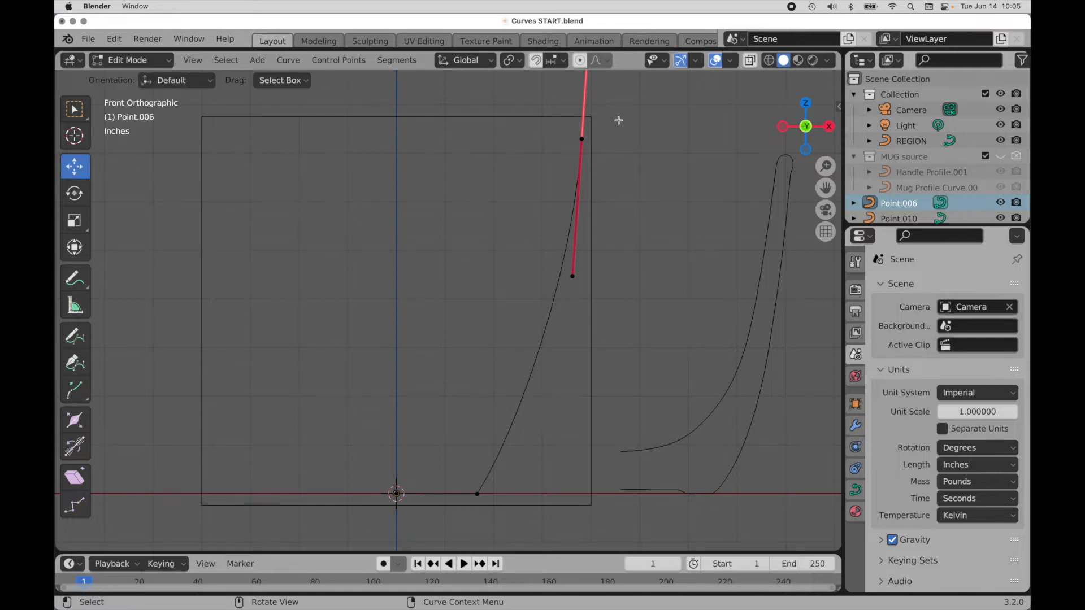
left_click_drag(618, 120, 463, 521)
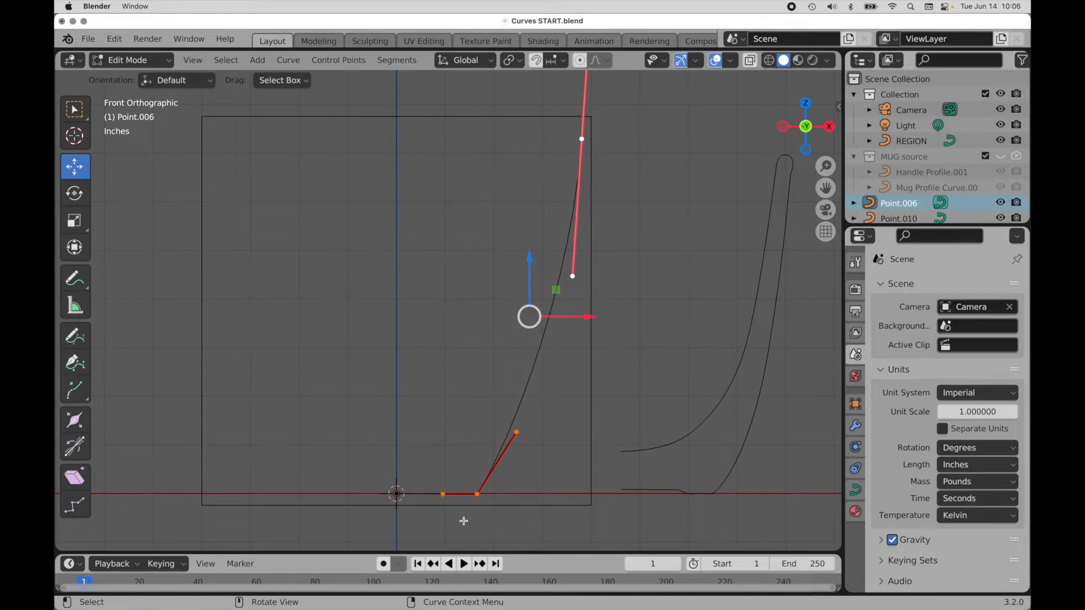
left_click(399, 61)
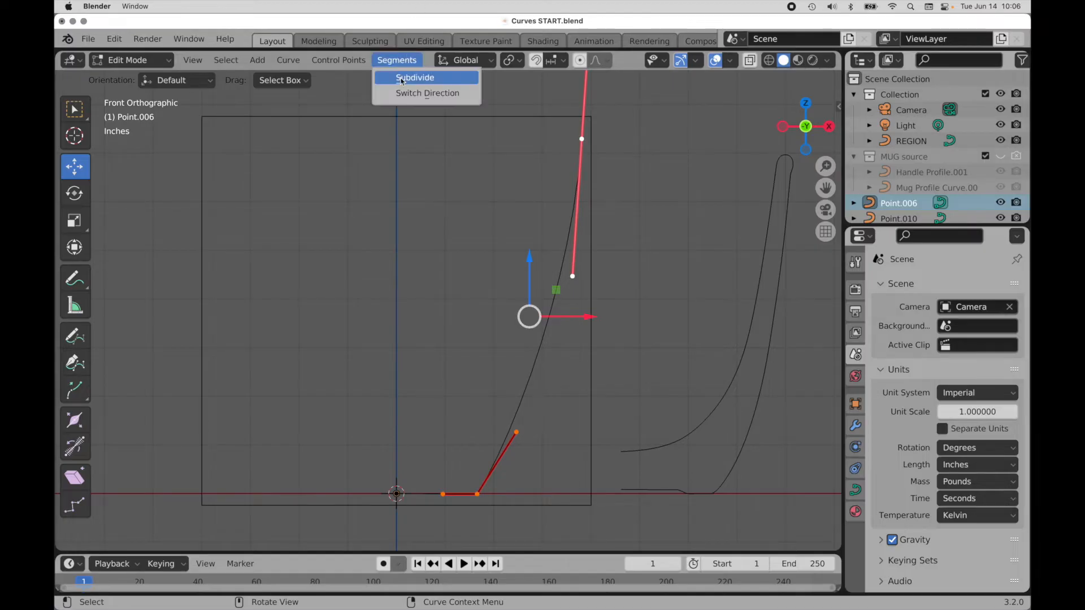
left_click(401, 80)
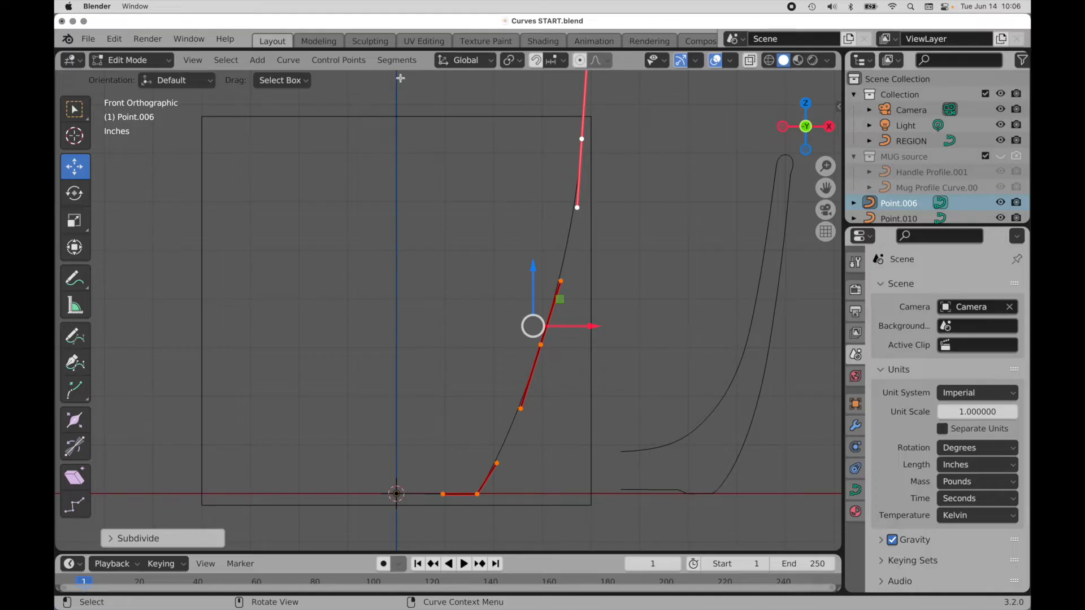
key("super+z")
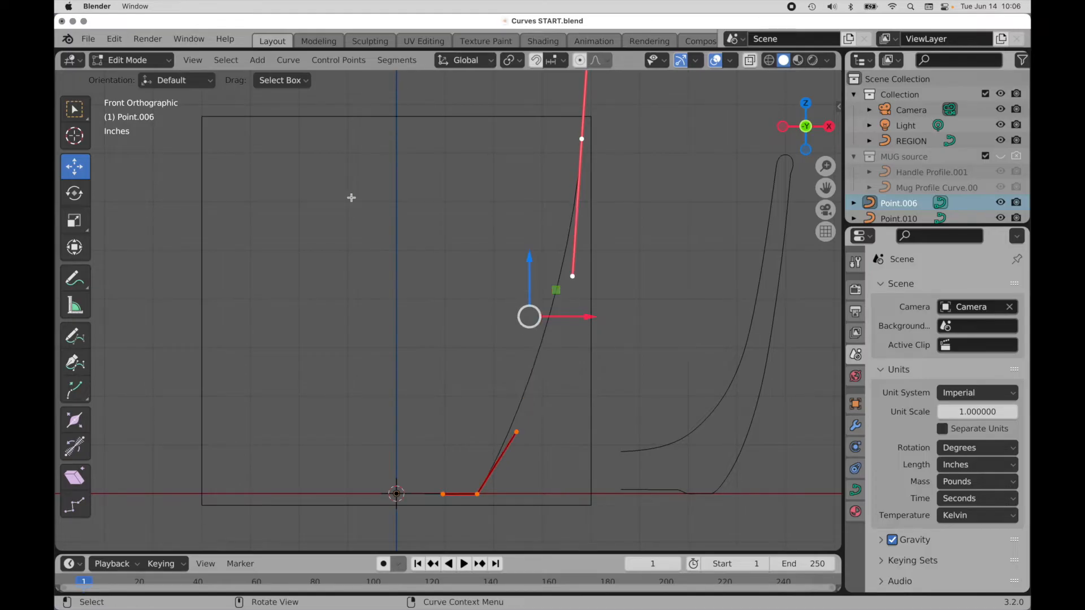
Step: Insert a control point about a third of the way up the outer wall with the Curve Pen and move it slightly outward and down
left_click(77, 364)
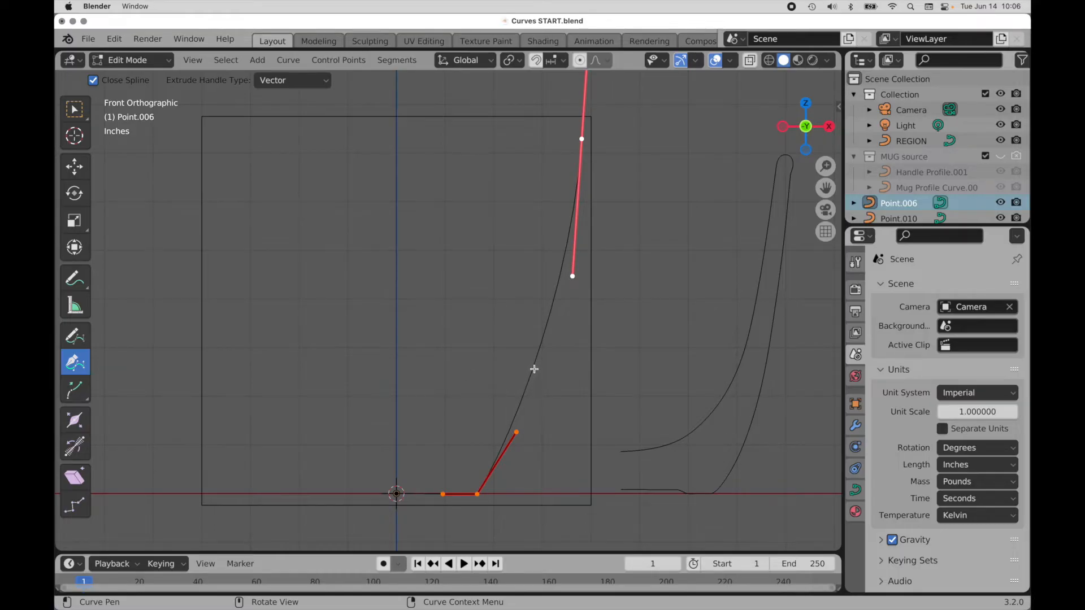
key("ctrl")
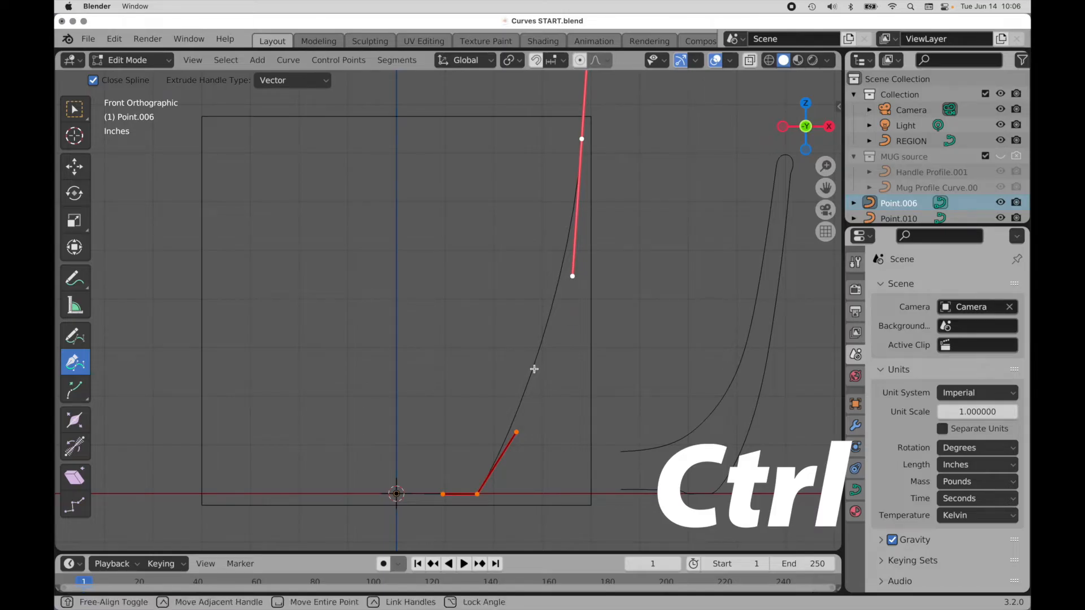
left_click(534, 369, "ctrl")
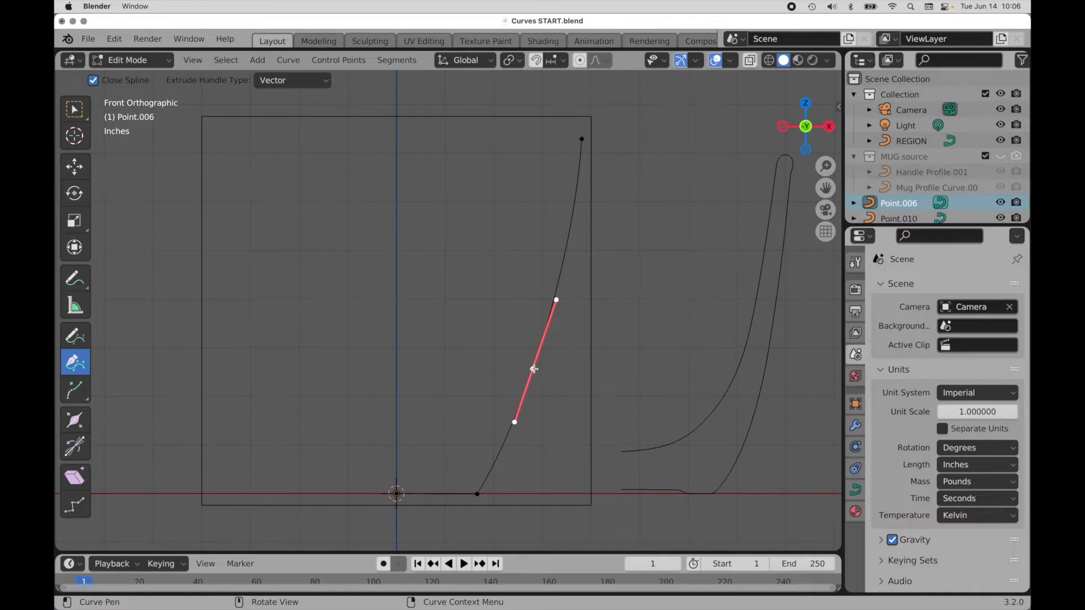
left_click_drag(534, 369, 542, 382)
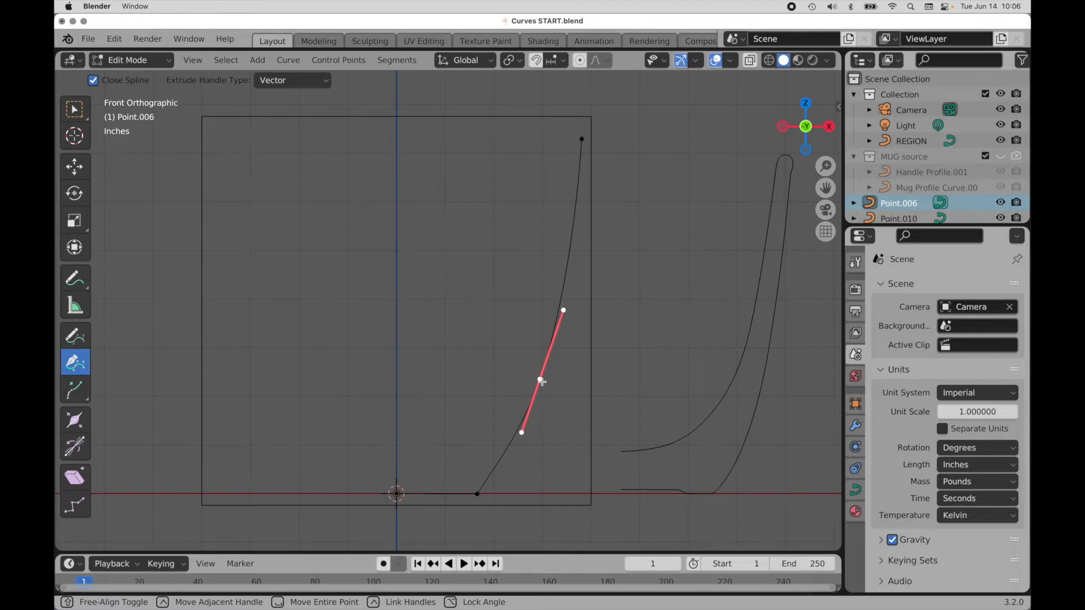
left_click_drag(541, 382, 542, 382)
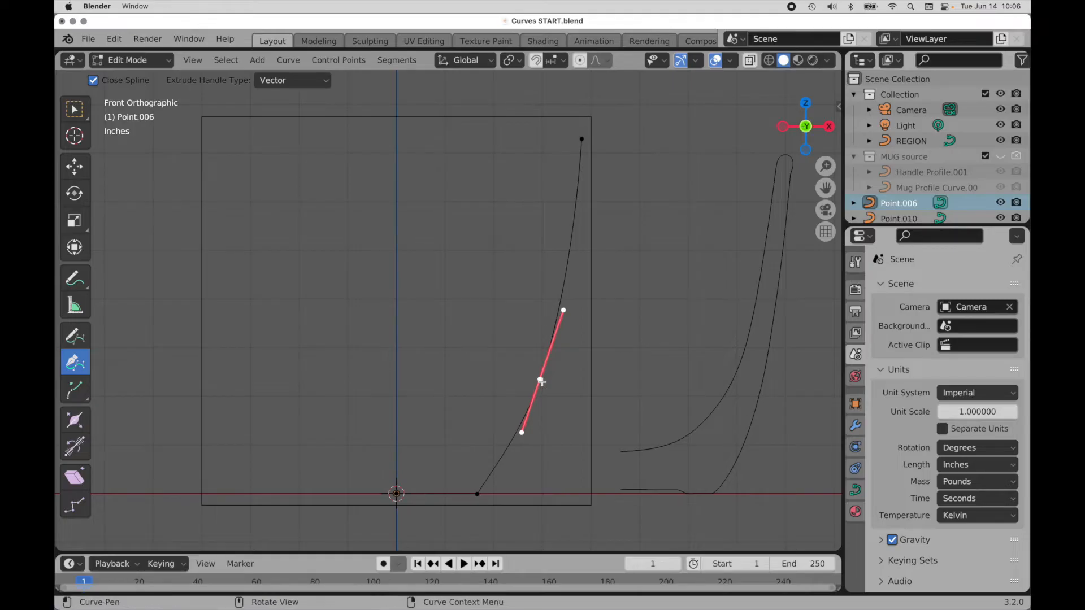
Step: Adjust the base corner's upper handle so it leads smoothly into the outer wall
left_click(479, 494)
left_click_drag(496, 468, 499, 470)
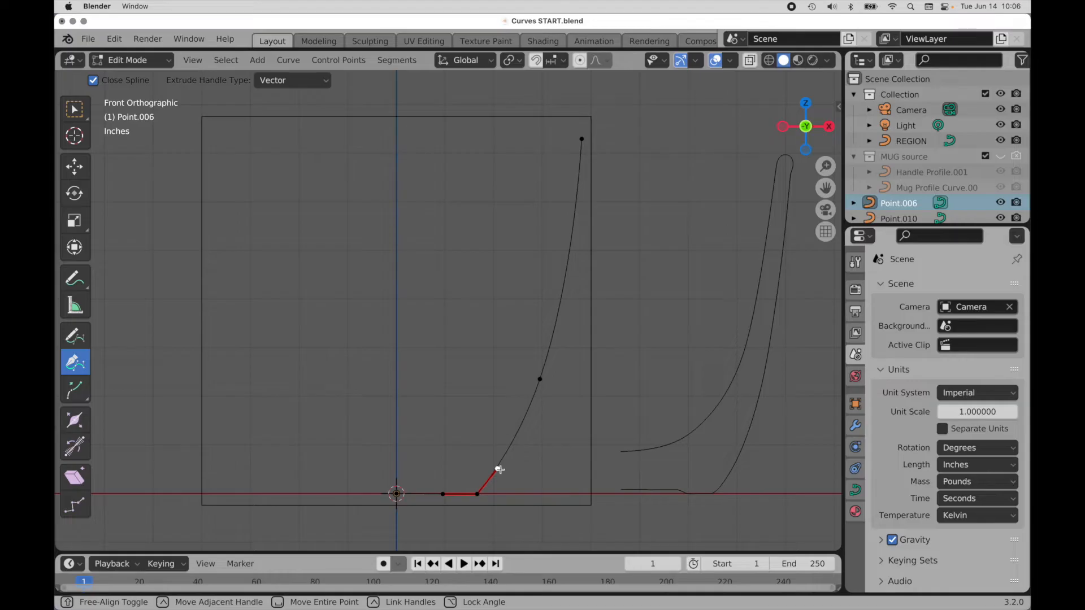
left_click_drag(500, 470, 500, 469)
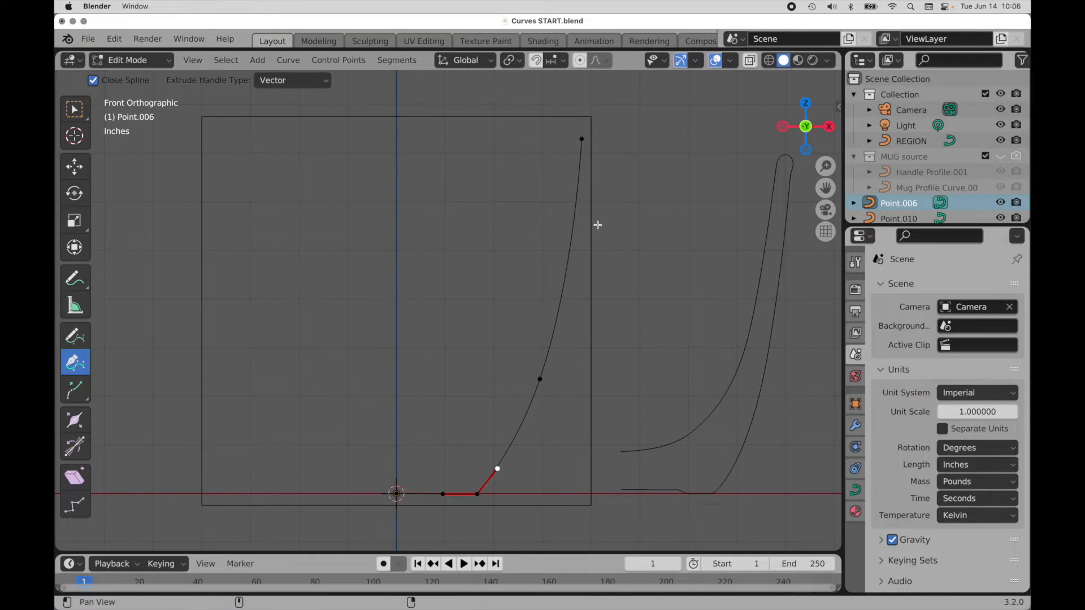
Step: Extend the curve from the rim point with a lip top point and an inner lip point that has short downward handles
middle_click_drag(601, 208, 575, 290, "shift")
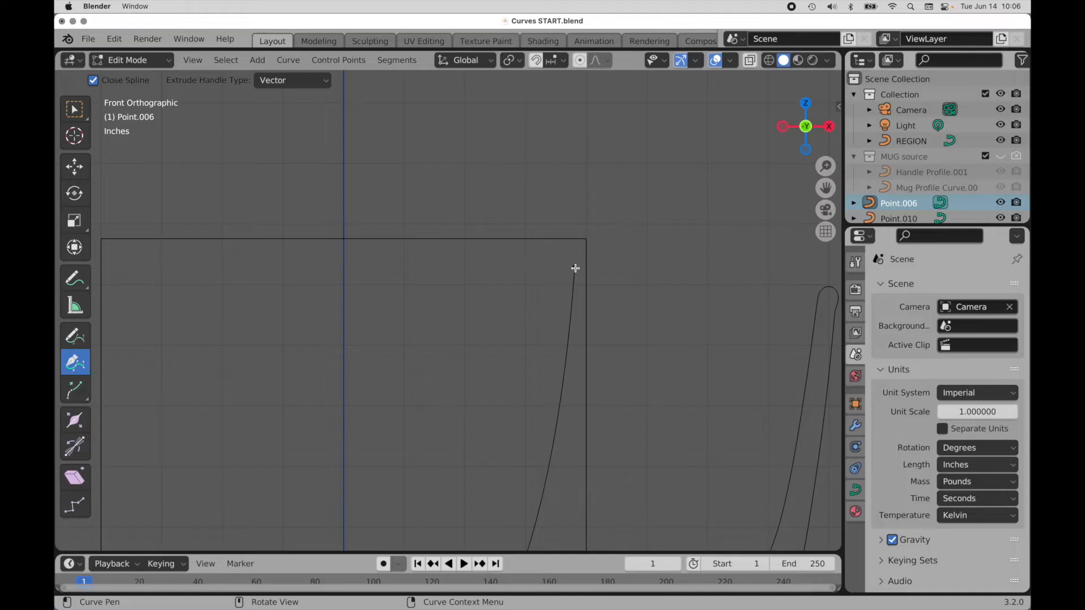
left_click(576, 268)
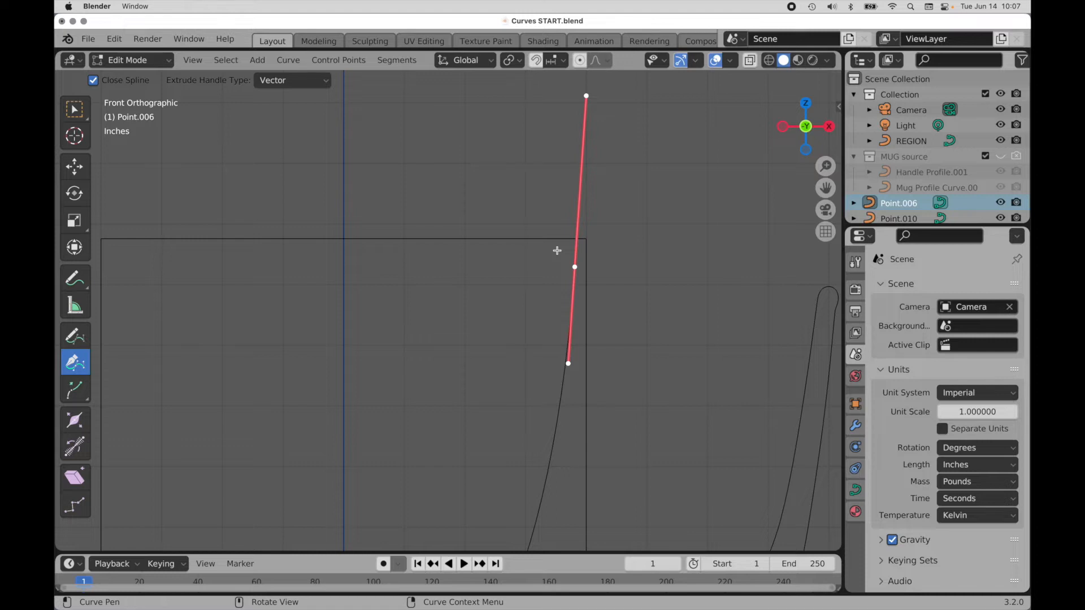
left_click_drag(557, 250, 540, 283)
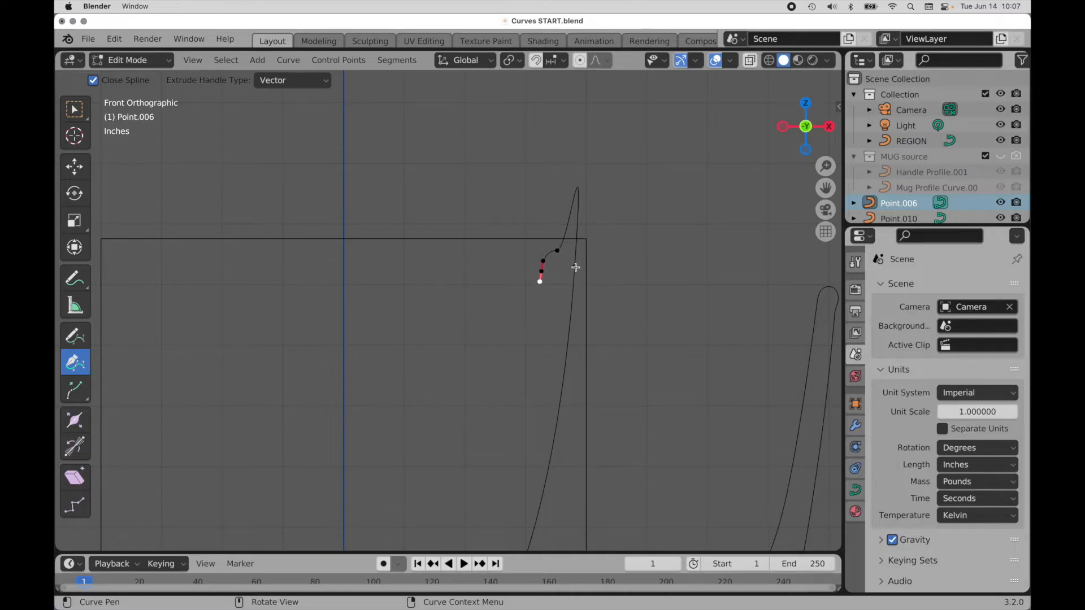
Step: Try freely shortening the outer rim point's upper handle to just above the point, and undo the change
left_click(575, 267)
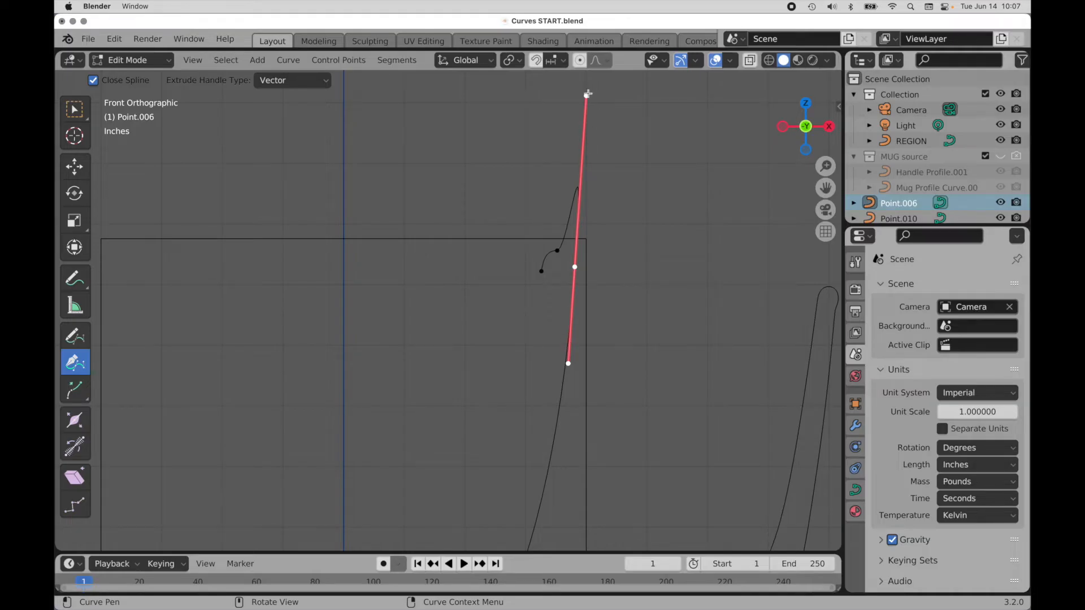
left_click_drag(586, 96, 577, 247)
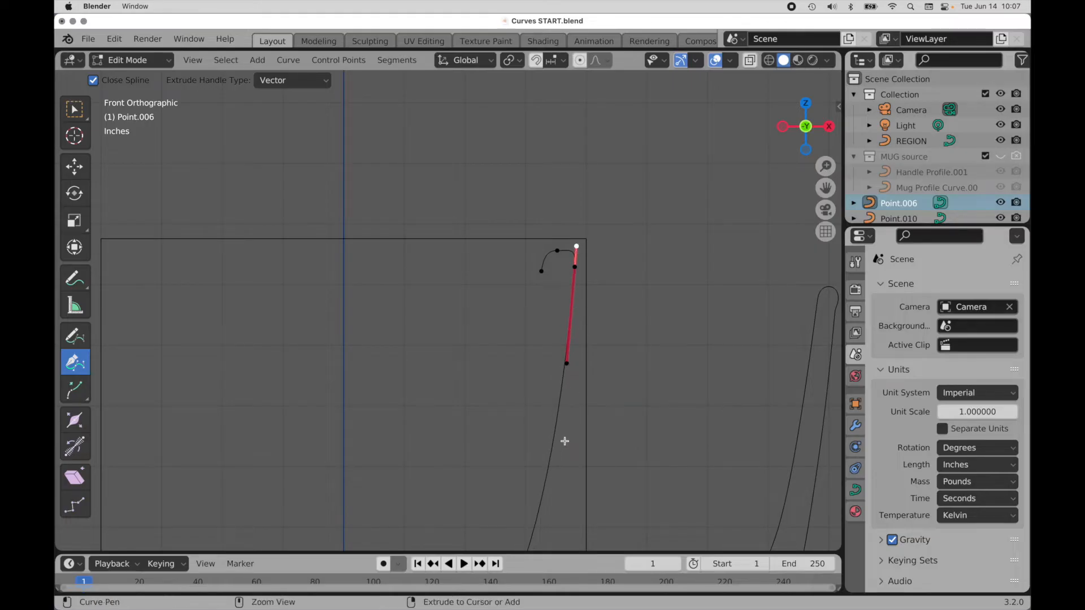
key("super+z")
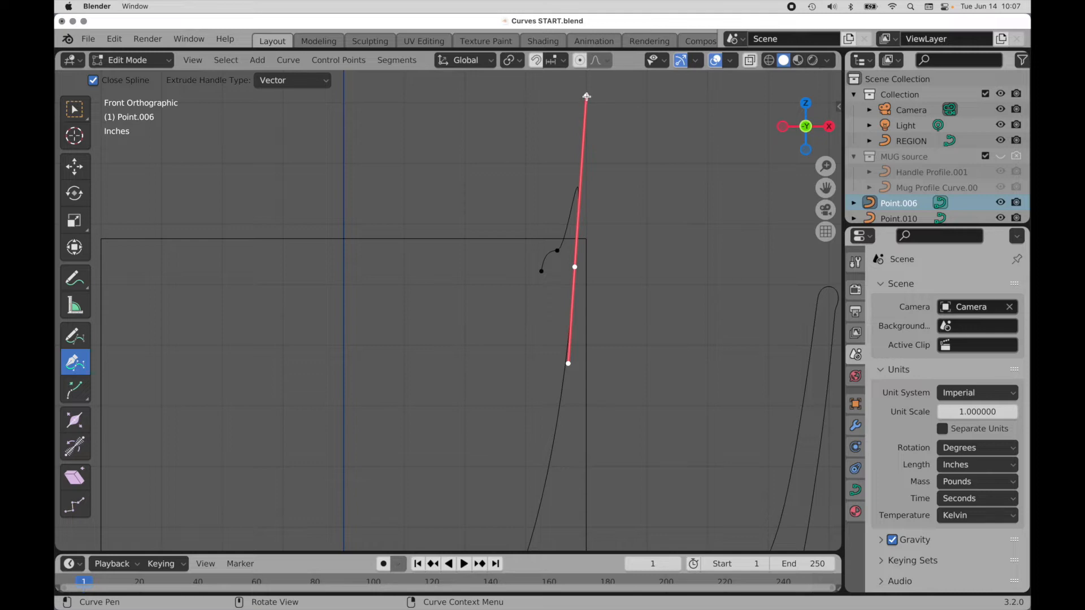
Step: Try shortening the outer rim point's upper handle with its angle locked, and undo the change
left_click_drag(586, 96, 586, 97)
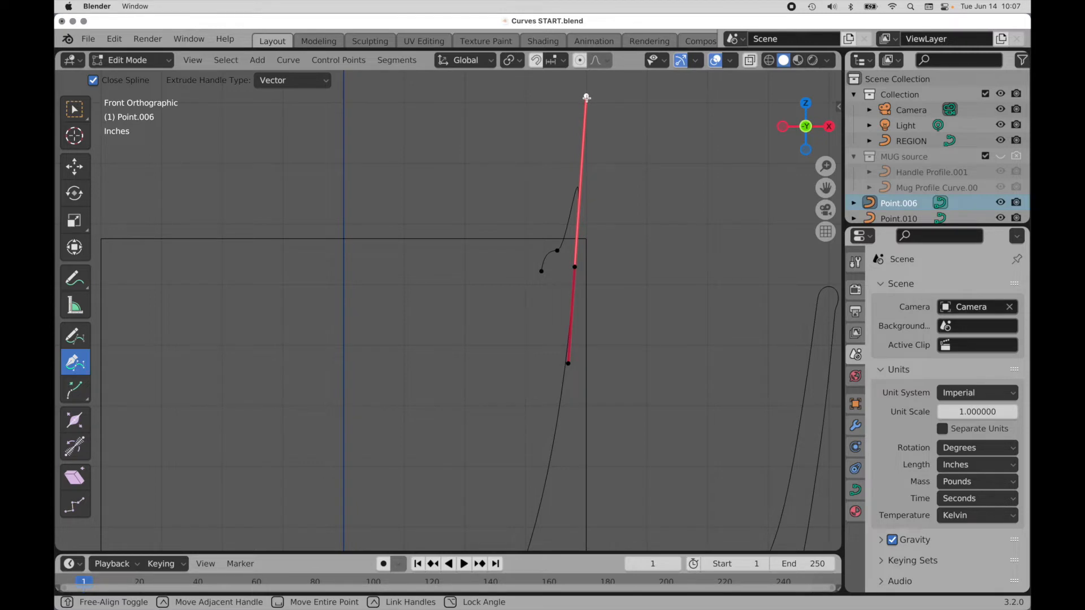
left_click_drag(586, 97, 579, 256, "alt")
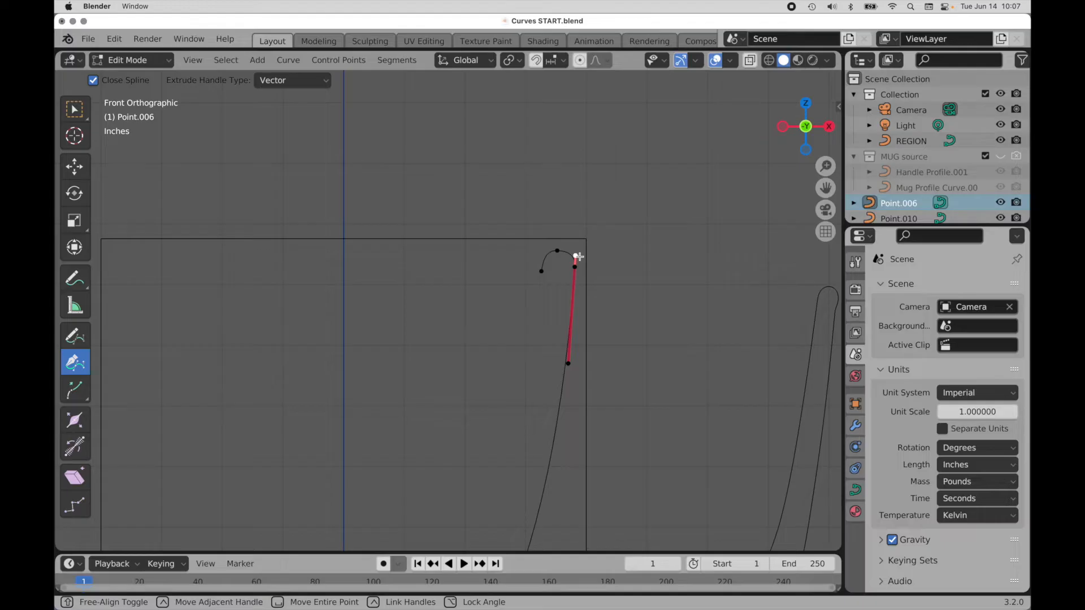
left_click_drag(579, 257, 578, 256)
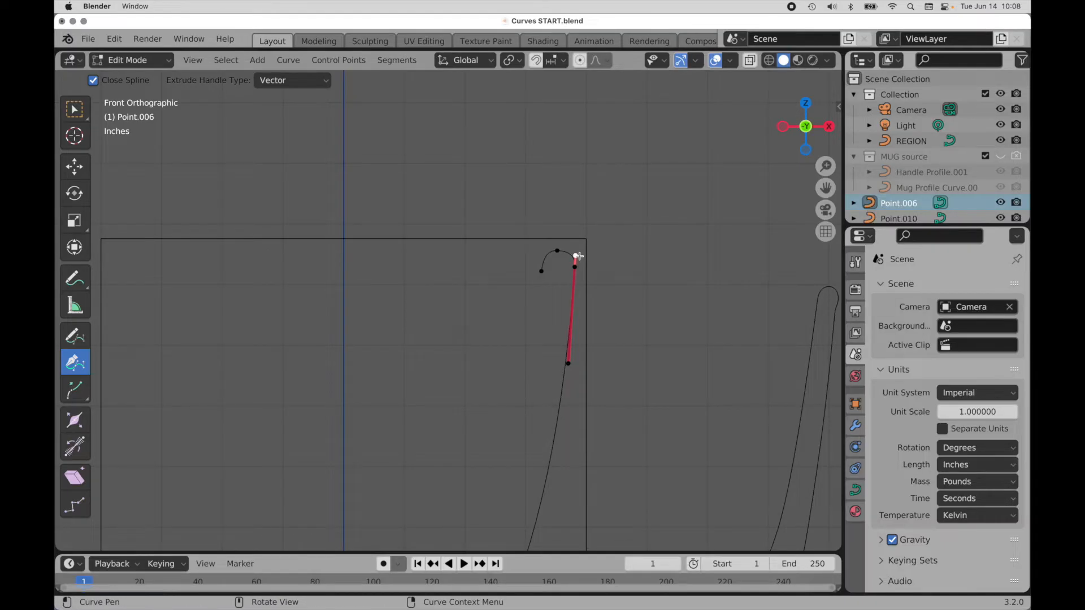
key("ctrl+z")
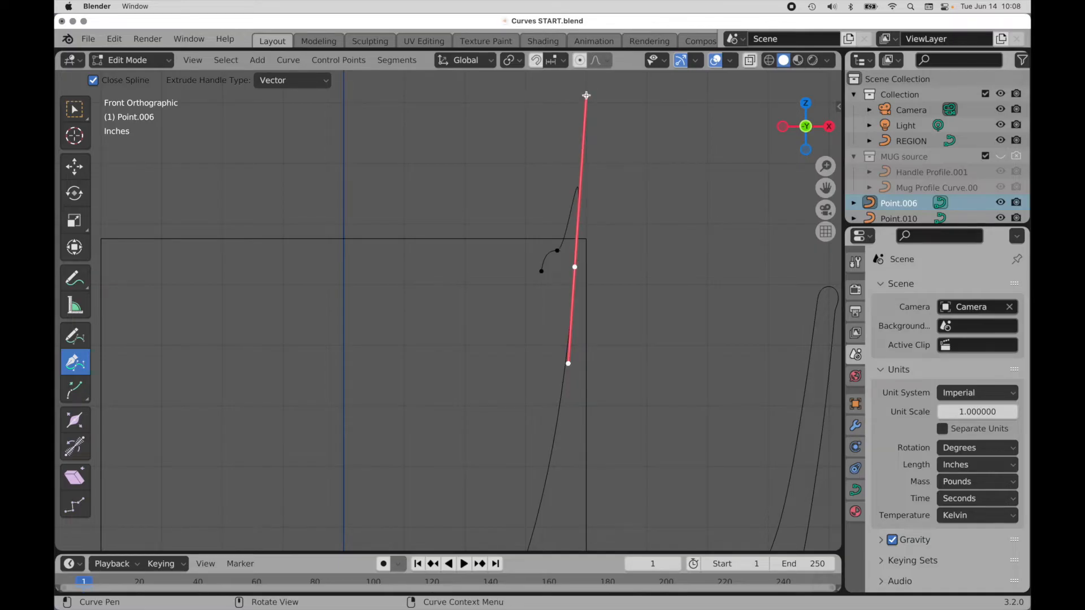
Step: Shorten the outer rim point's upper handle to just above the point, keeping its angle locked
left_click_drag(588, 96, 587, 96)
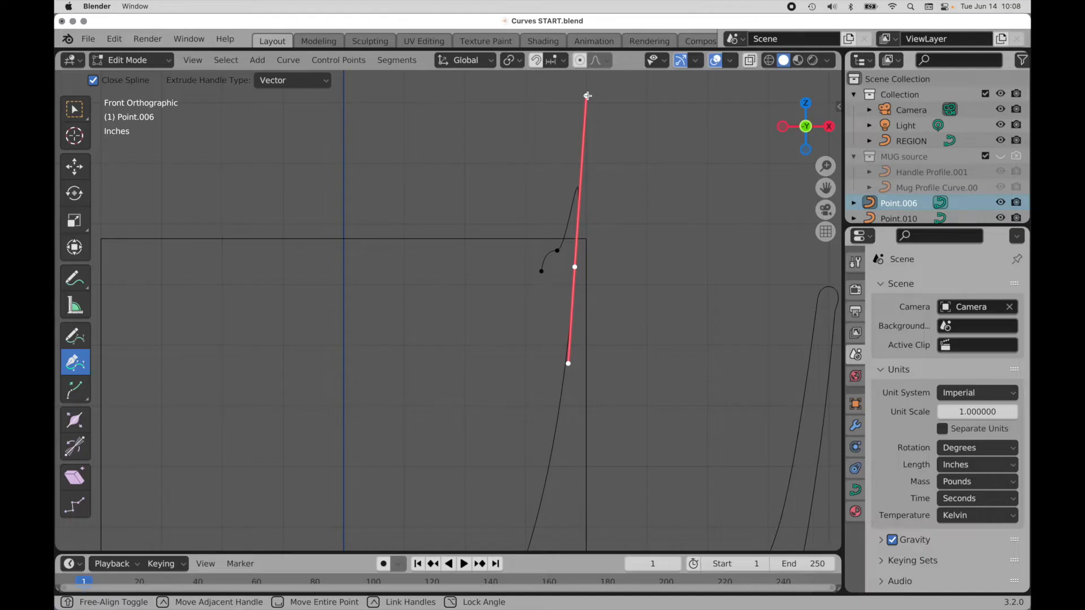
left_click_drag(588, 96, 587, 96)
left_click_drag(588, 97, 582, 256, "alt")
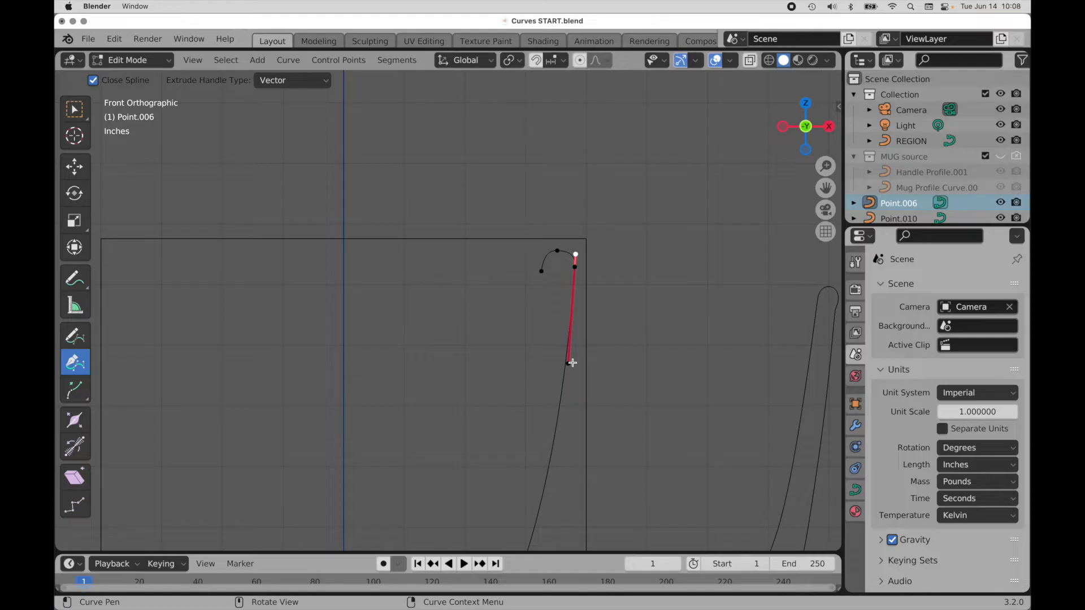
Step: Set the outer rim point's handle type to Aligned
left_click(574, 267)
key("v")
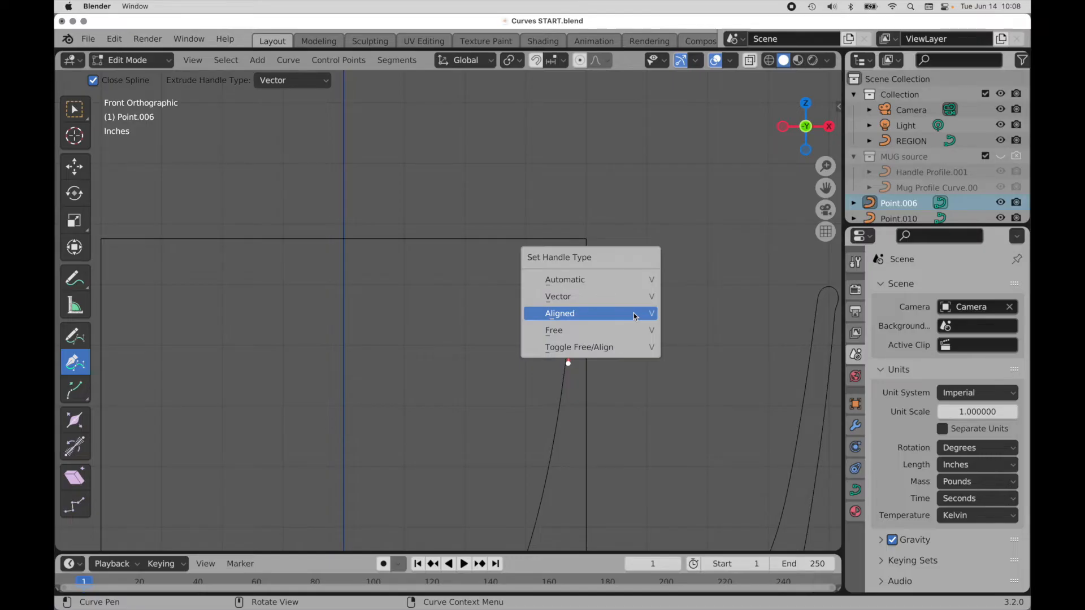
left_click(633, 313)
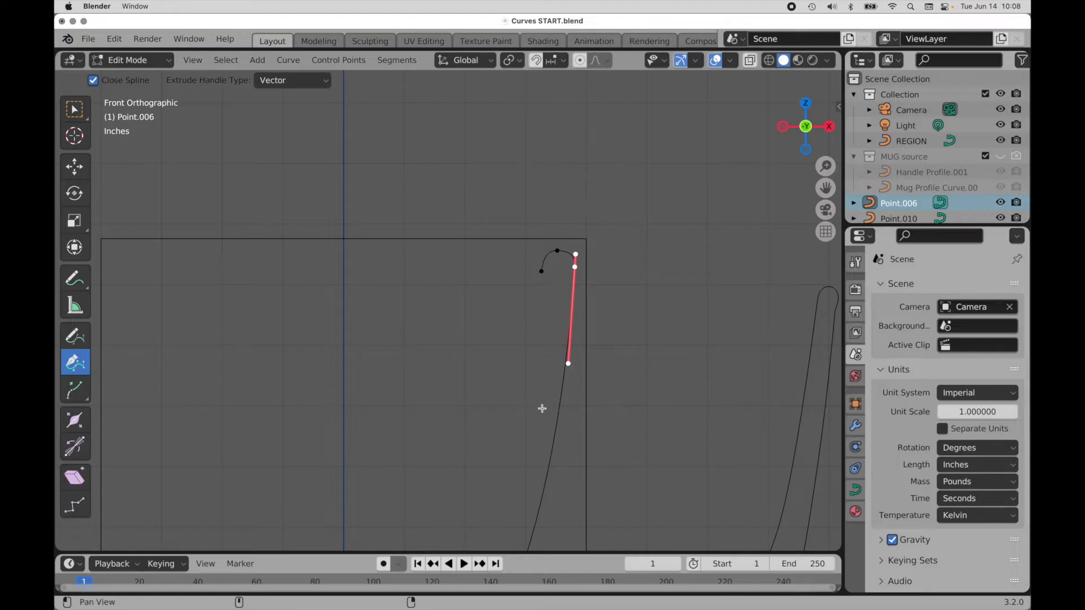
Step: Continue the curve from the inner lip point with an inner wall point on diagonal handles and an inner floor point on the central axis
middle_click_drag(525, 429, 627, 284, "shift")
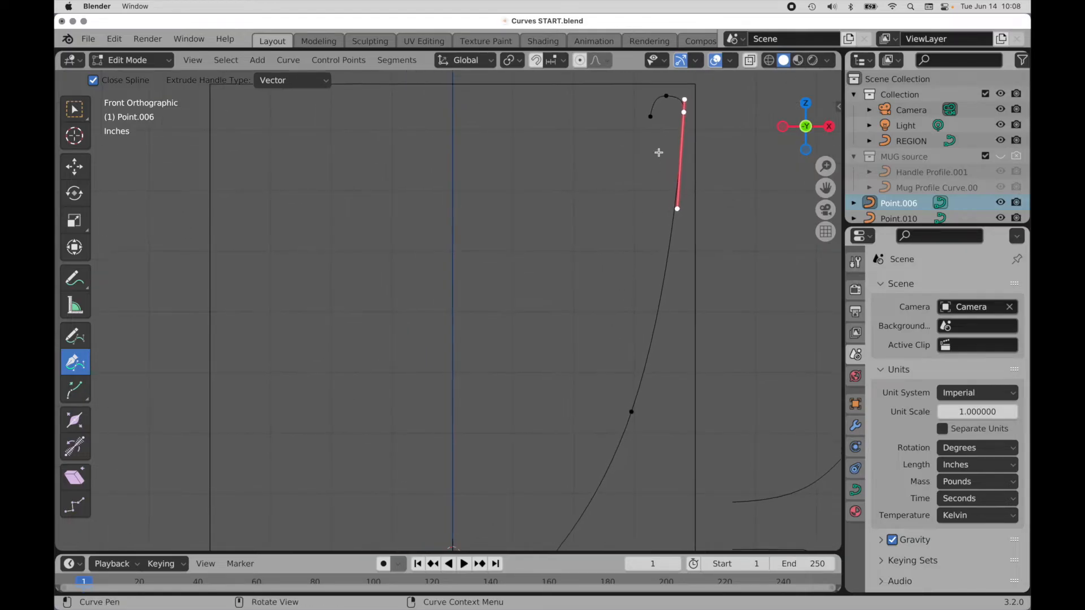
left_click(651, 117)
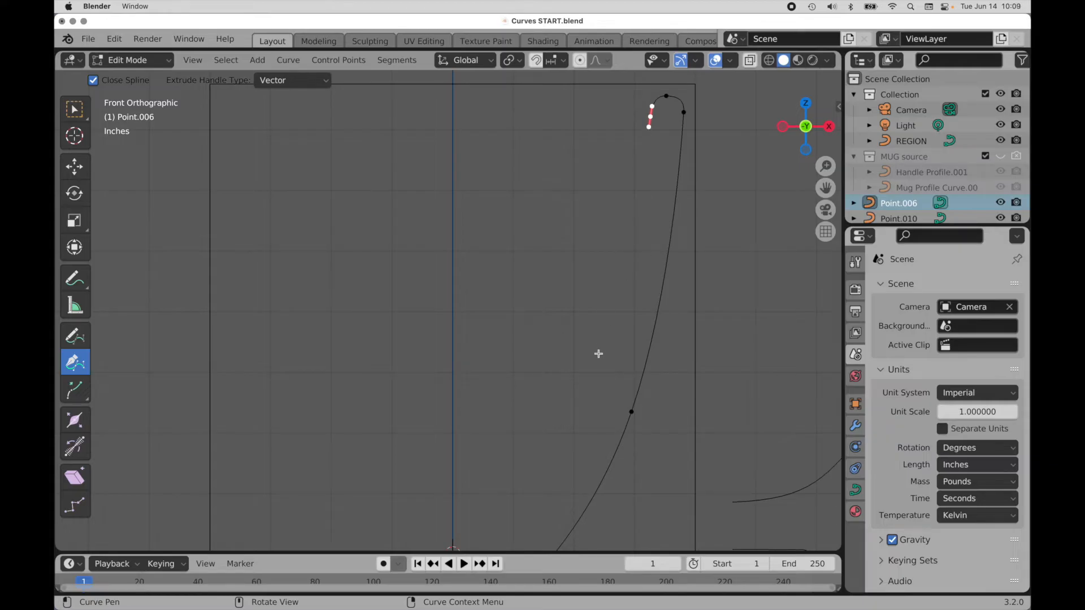
middle_click_drag(591, 381, 525, 436, "ctrl")
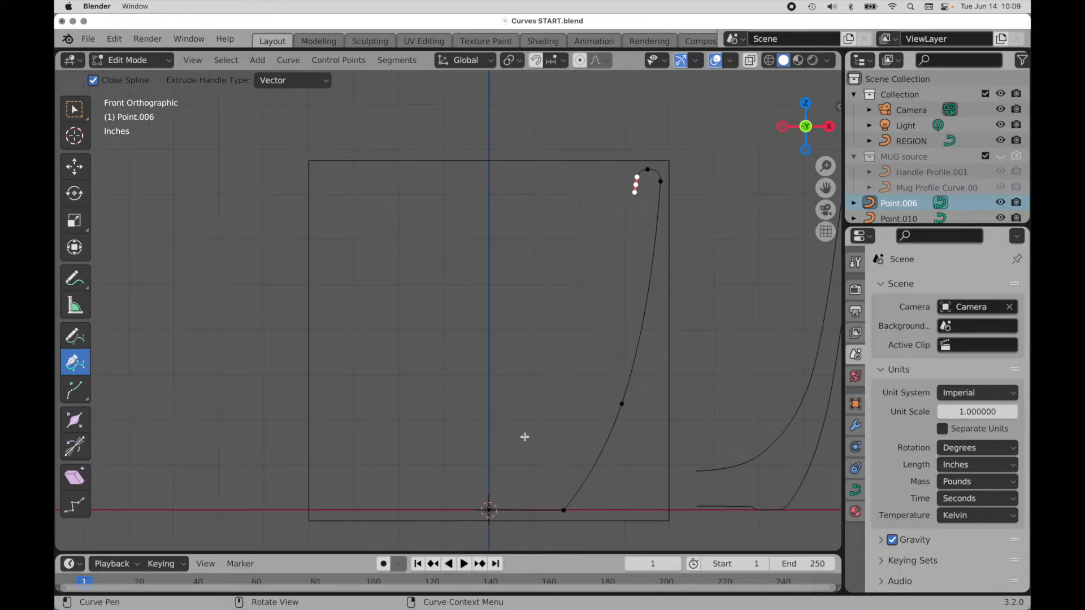
left_click(589, 386)
left_click_drag(589, 386, 556, 440)
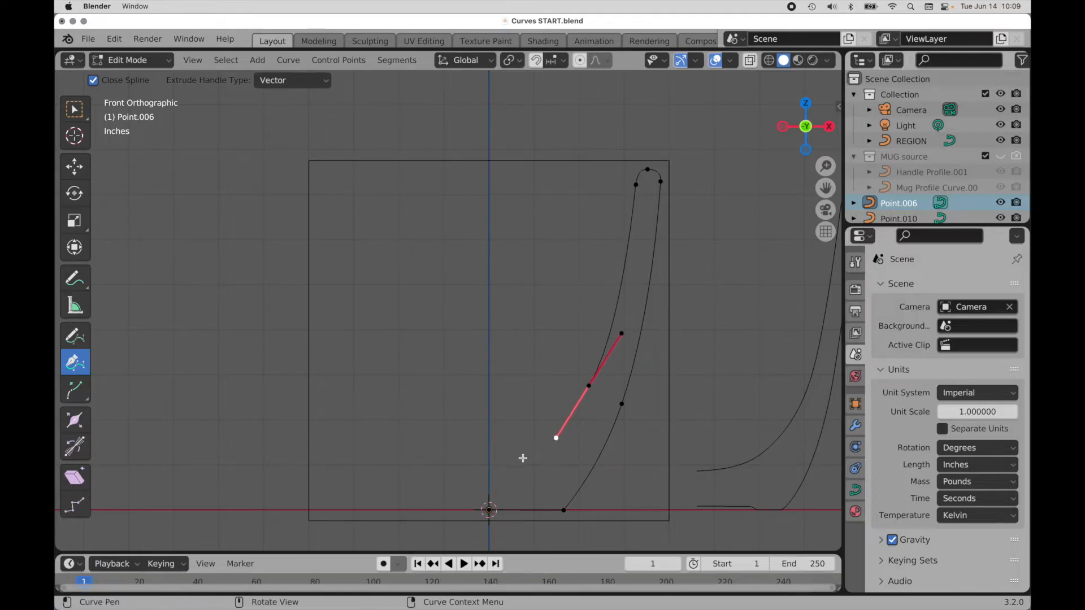
left_click_drag(489, 448, 456, 447)
Step: Move the inner lip point closer to the outer wall and lower the lip's top point slightly
scroll(643, 194, "up", 3)
scroll(686, 159, "up", 2)
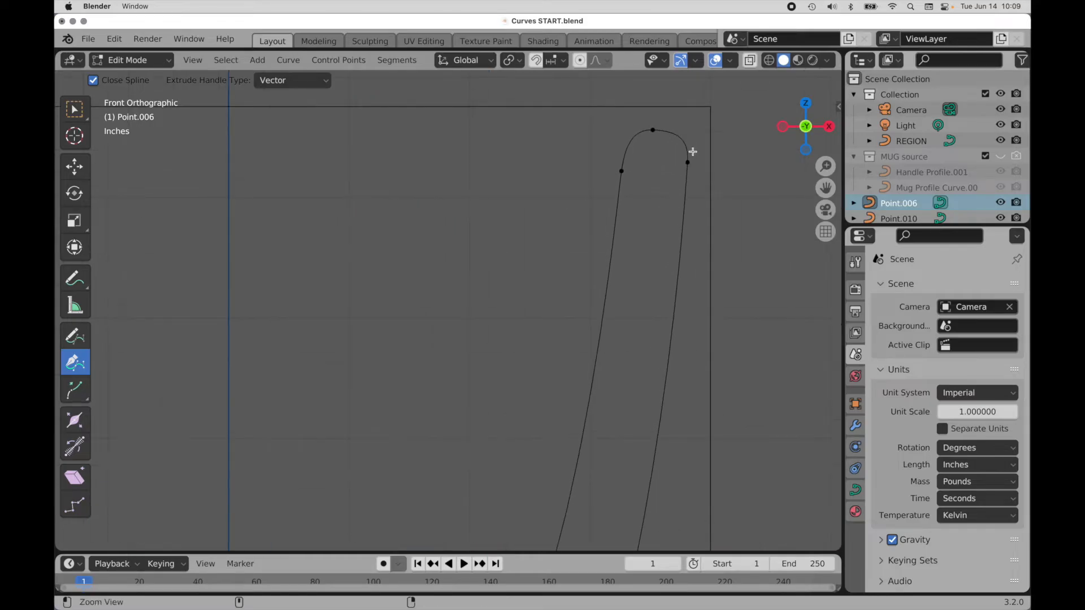
left_click_drag(623, 173, 650, 184)
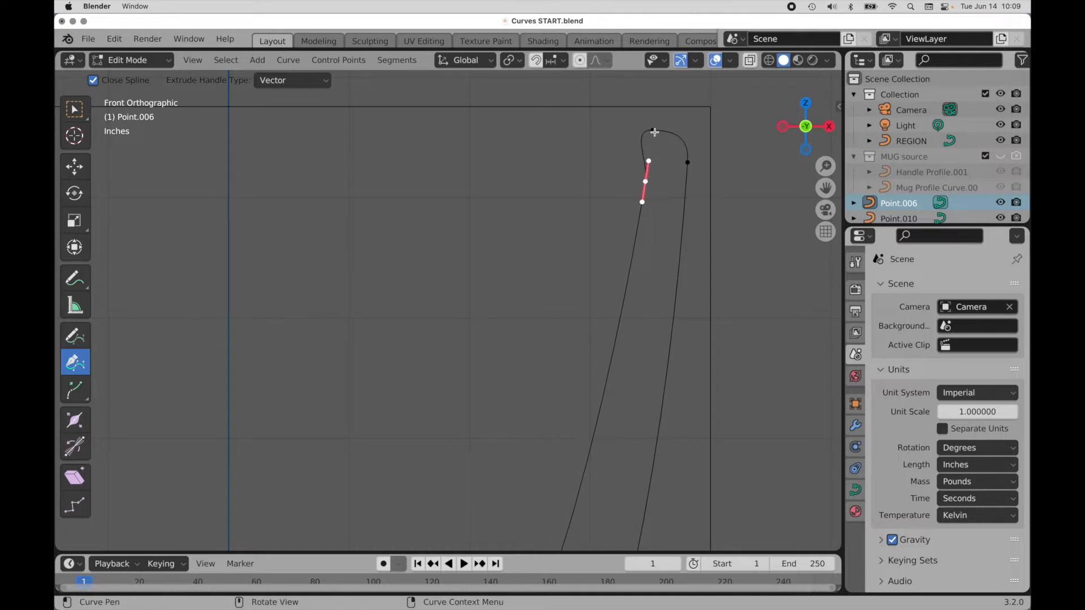
mouse_move(653, 130)
left_mouse_down()
mouse_move(671, 137)
mouse_move(654, 136)
left_mouse_up()
Step: Try to insert a point on the lip's outer shoulder, beside the outer rim point's upper handle
scroll(692, 139, "up", 4)
scroll(698, 158, "up", 1)
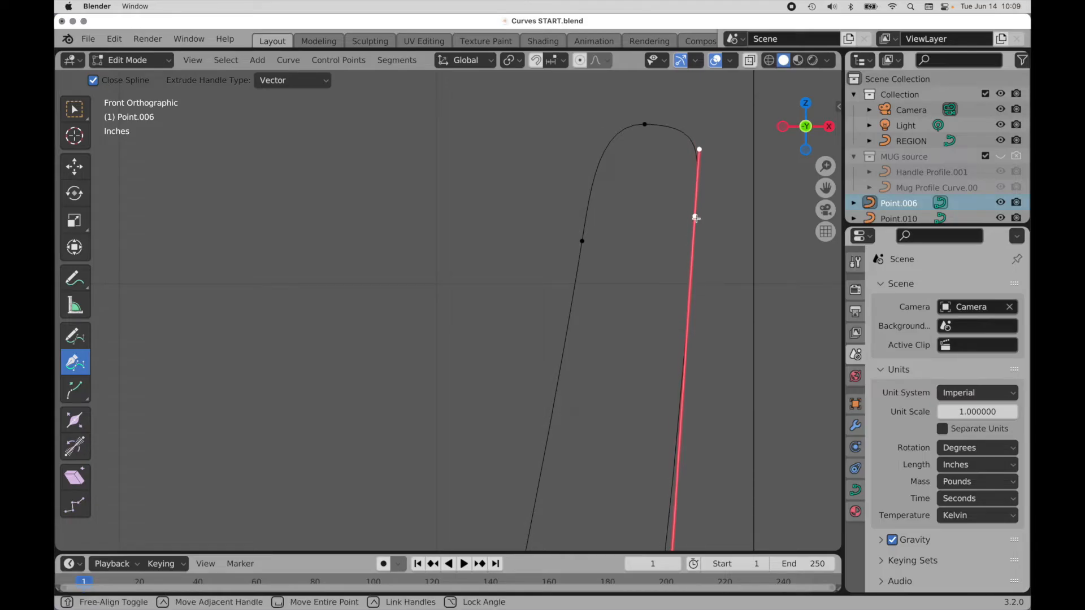
left_click(695, 216, "ctrl")
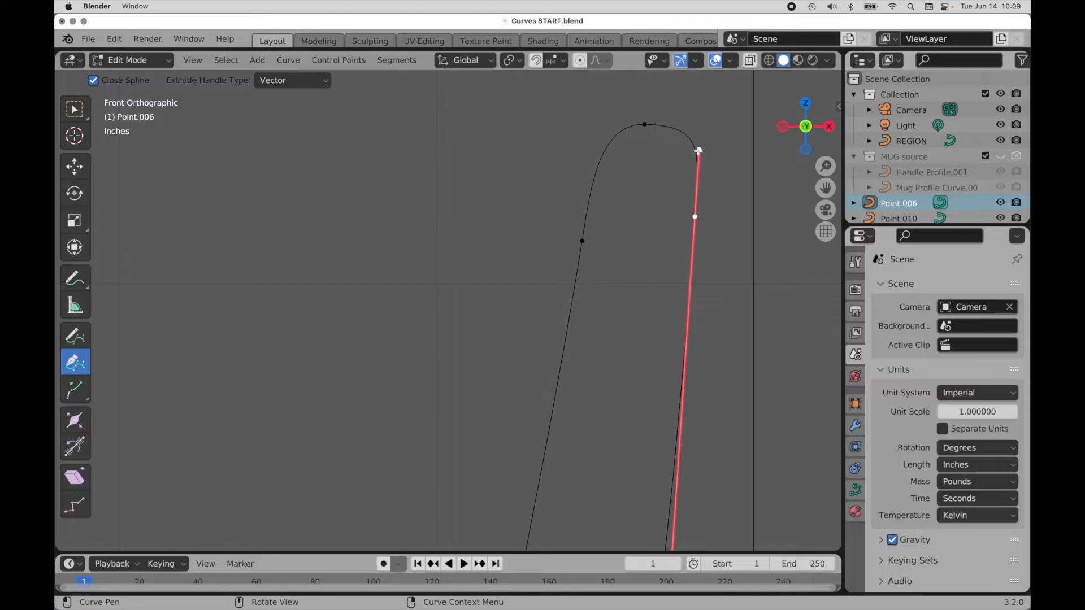
left_click(699, 151, "shift")
key("ctrl")
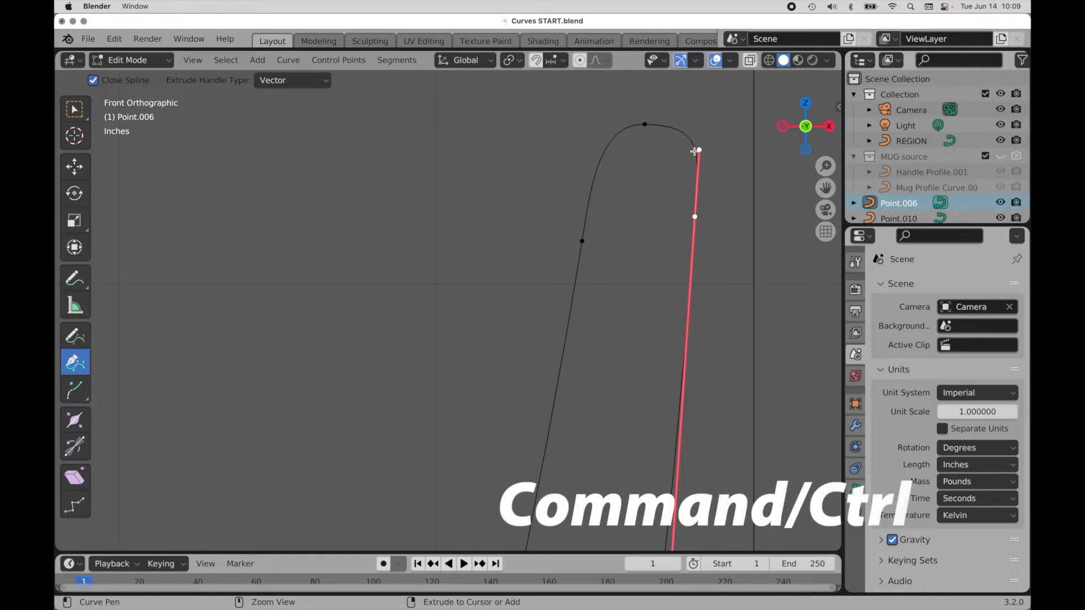
left_click(694, 152, "ctrl")
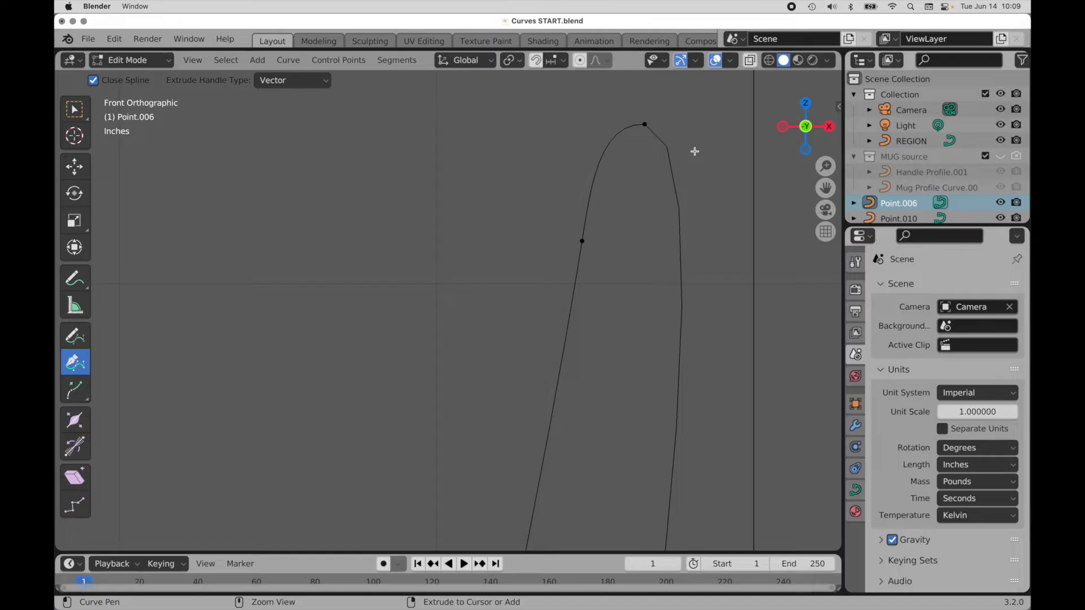
key("ctrl+z")
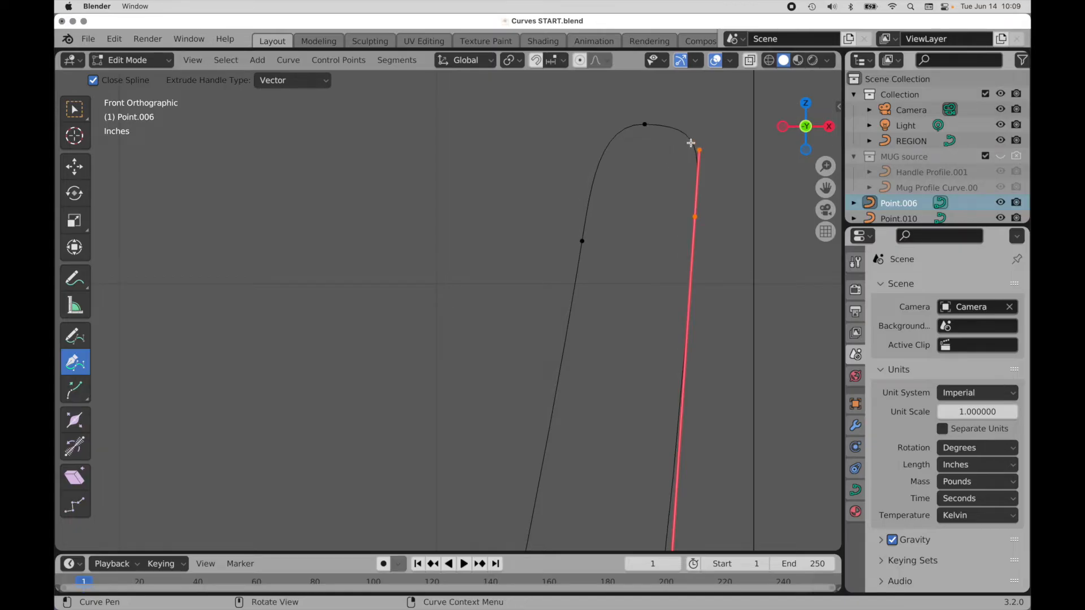
Step: Insert a point on the lip's outer shoulder between the top point and the outer rim point, and adjust the shoulder's rounding
left_click(690, 141)
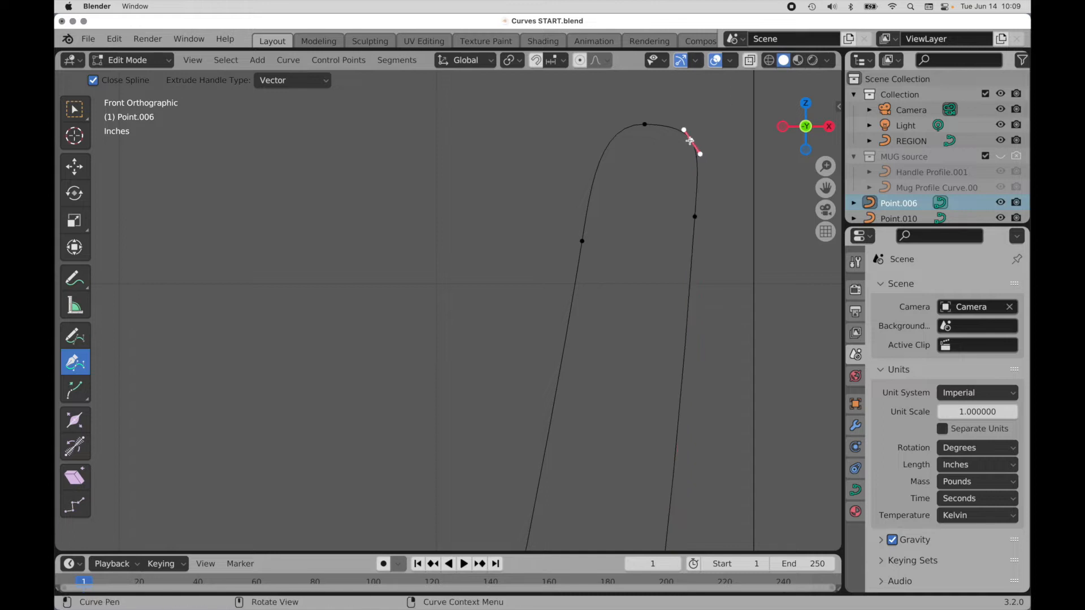
mouse_move(690, 141)
left_mouse_down()
mouse_move(695, 130)
mouse_move(643, 123)
mouse_move(643, 109)
mouse_move(680, 109)
mouse_move(697, 125)
left_mouse_up()
left_click(702, 151)
middle_click_drag(646, 213, 554, 322, "ctrl")
scroll(600, 320, "down", 1)
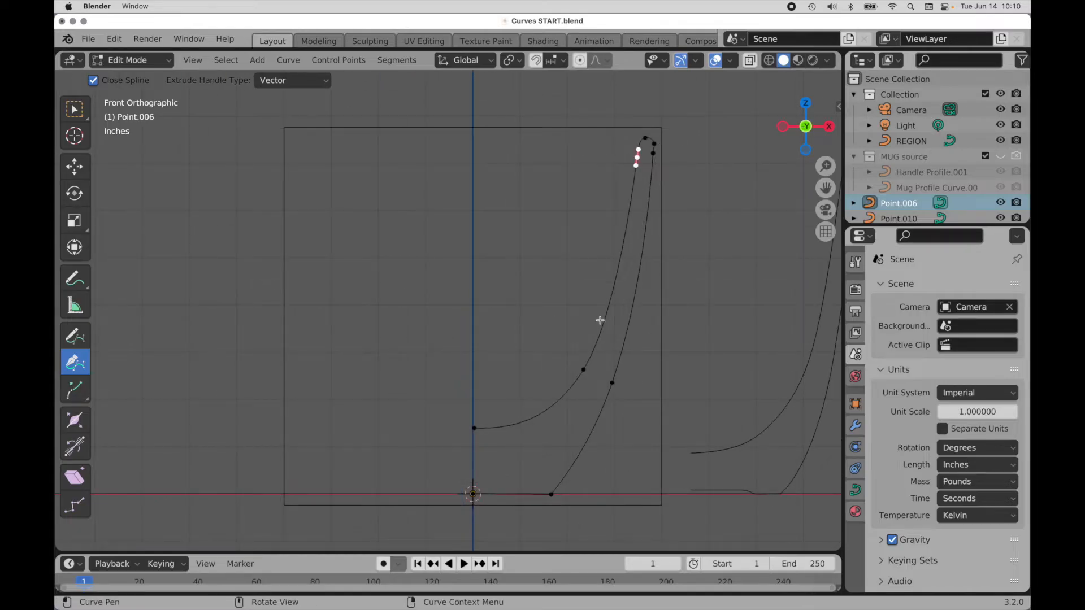
Step: Select the inner lip point together with the inner wall point and move both about 0.023 in toward the central axis along global X
left_click(585, 371, "shift")
mouse_move(585, 369)
left_mouse_down()
mouse_move(569, 364)
mouse_move(584, 369)
left_mouse_up()
key("super+z")
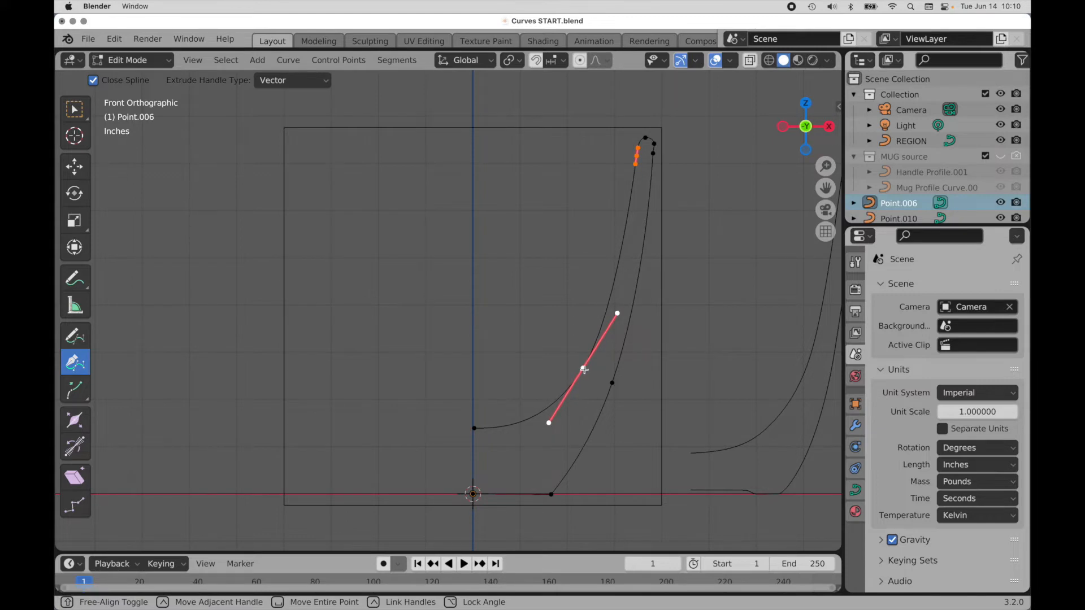
left_click_drag(585, 370, 585, 369)
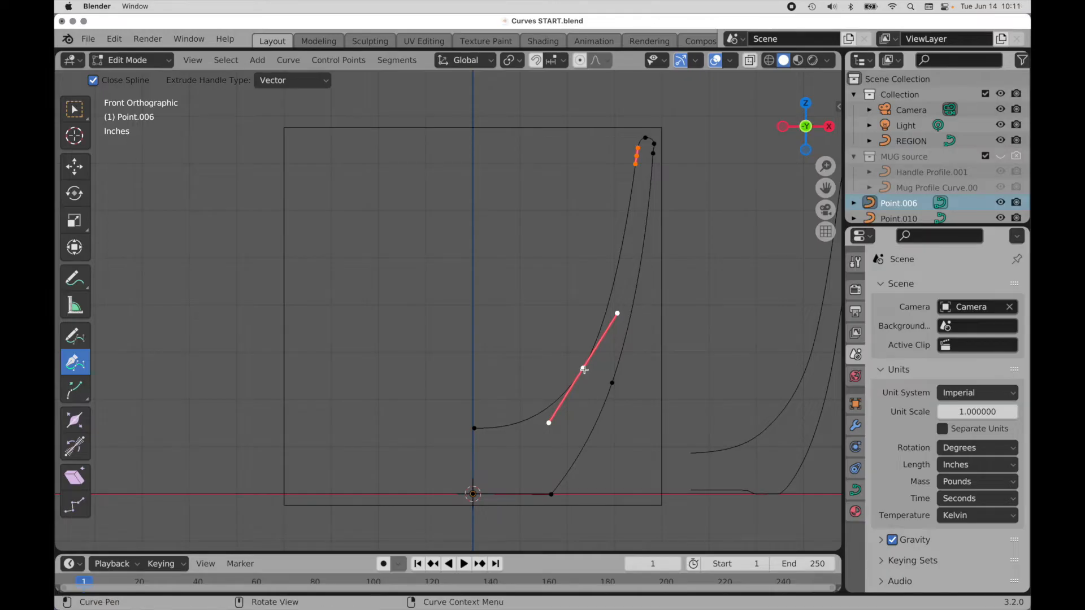
left_click(75, 171)
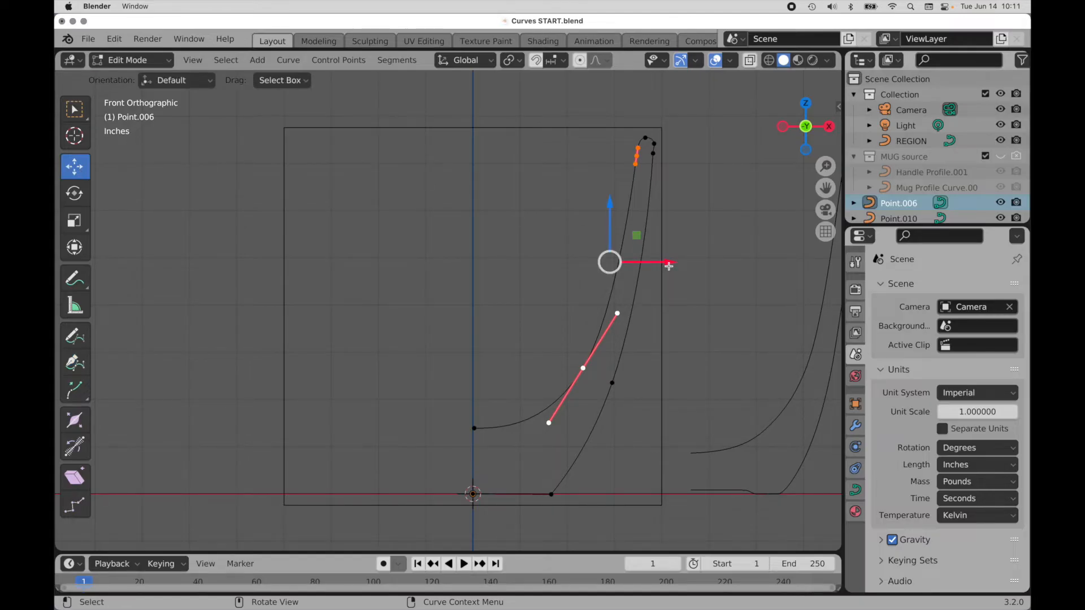
left_click(75, 362)
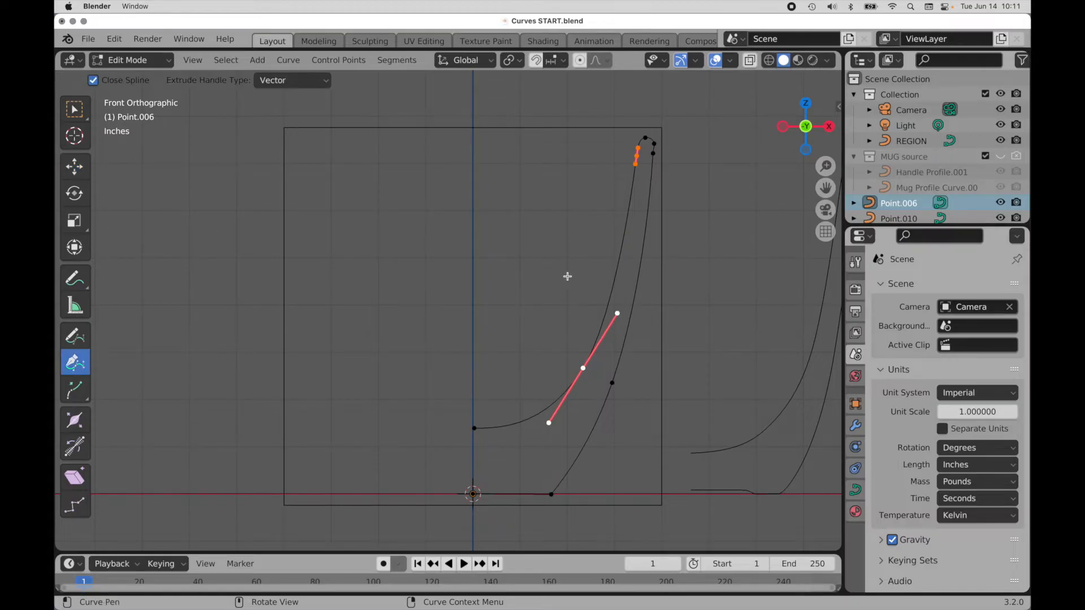
key("g")
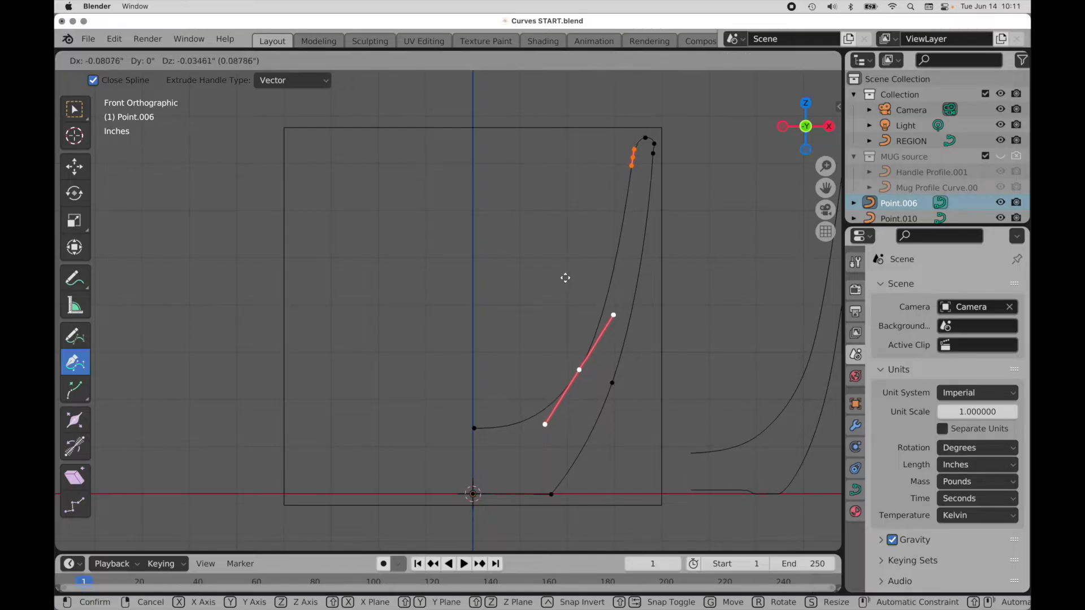
key("x")
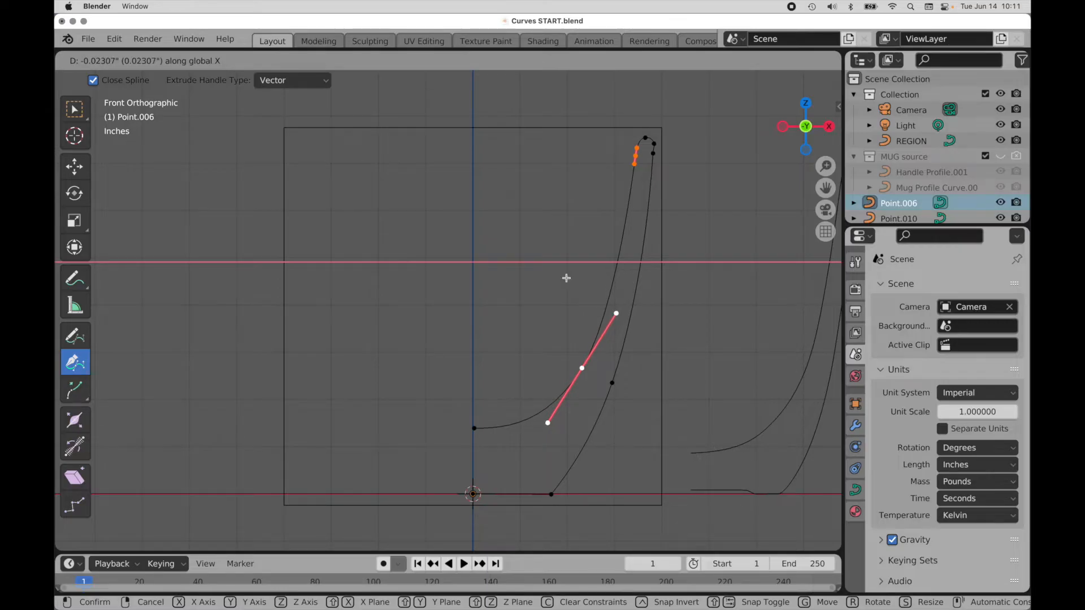
left_click(566, 278)
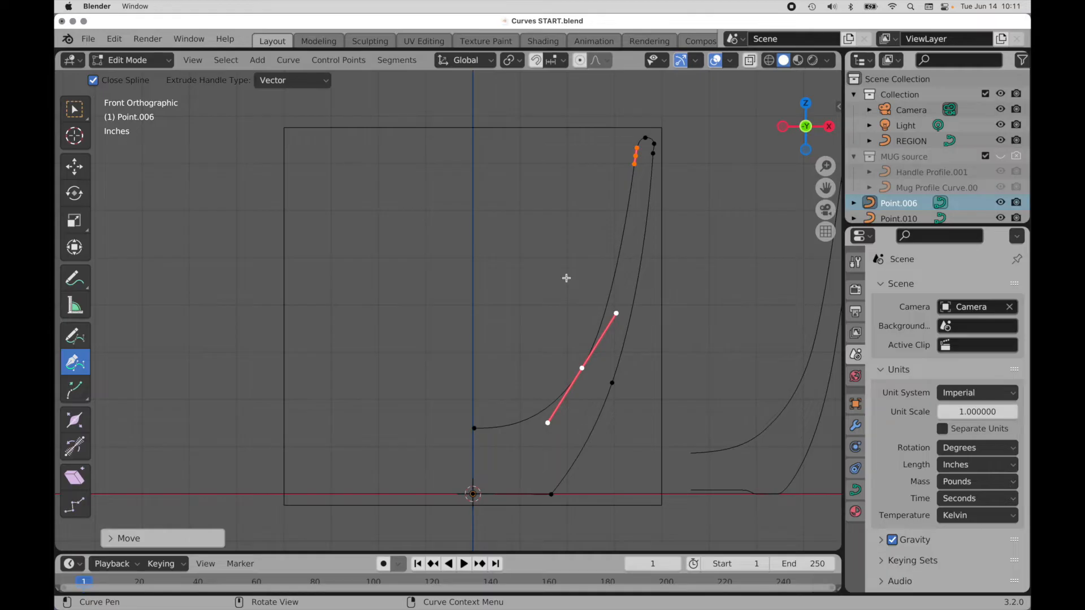
Step: Set the Z coordinate of the outer wall's base corner point to 0
scroll(570, 478, "up", 2)
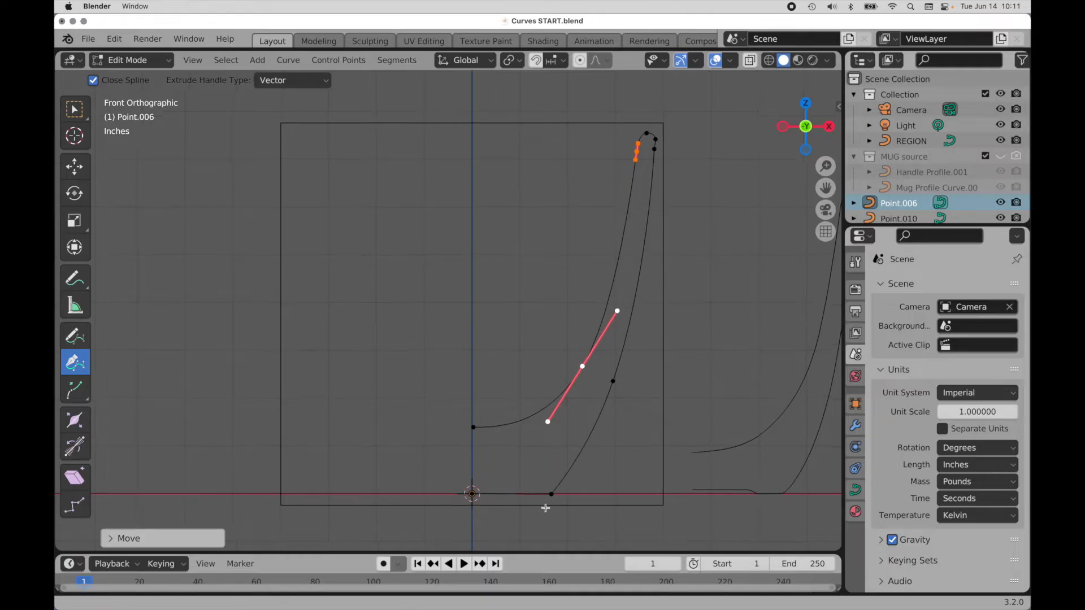
scroll(610, 443, "up", 5)
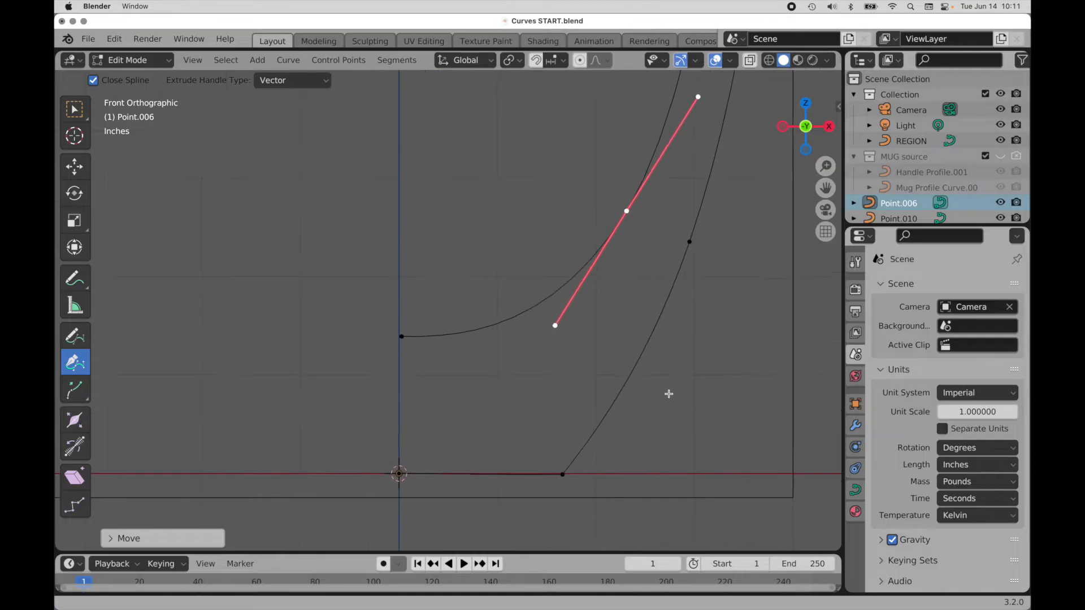
left_click(568, 465)
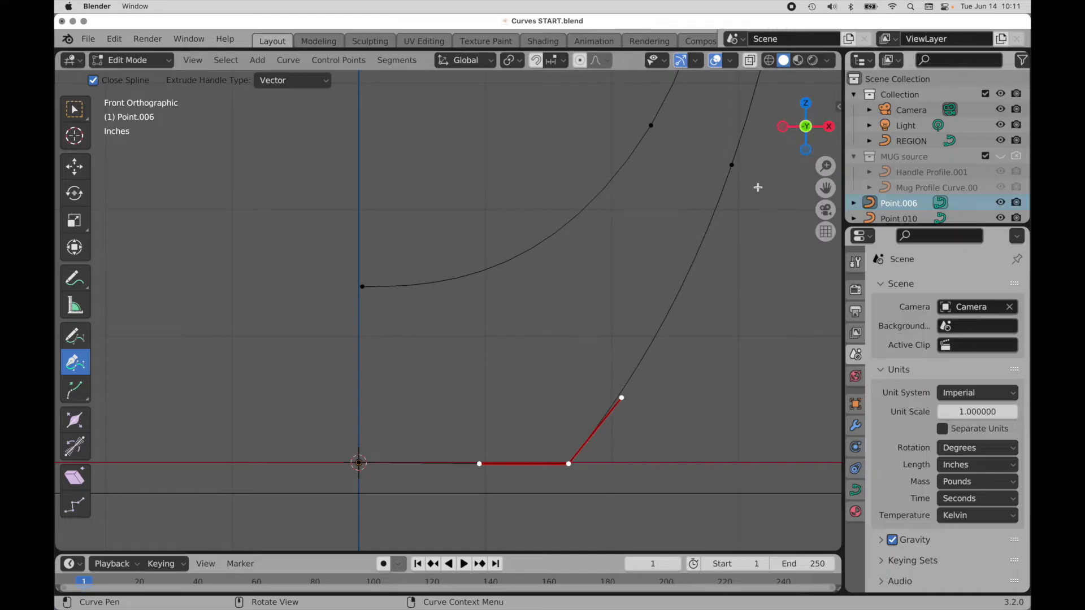
key("n")
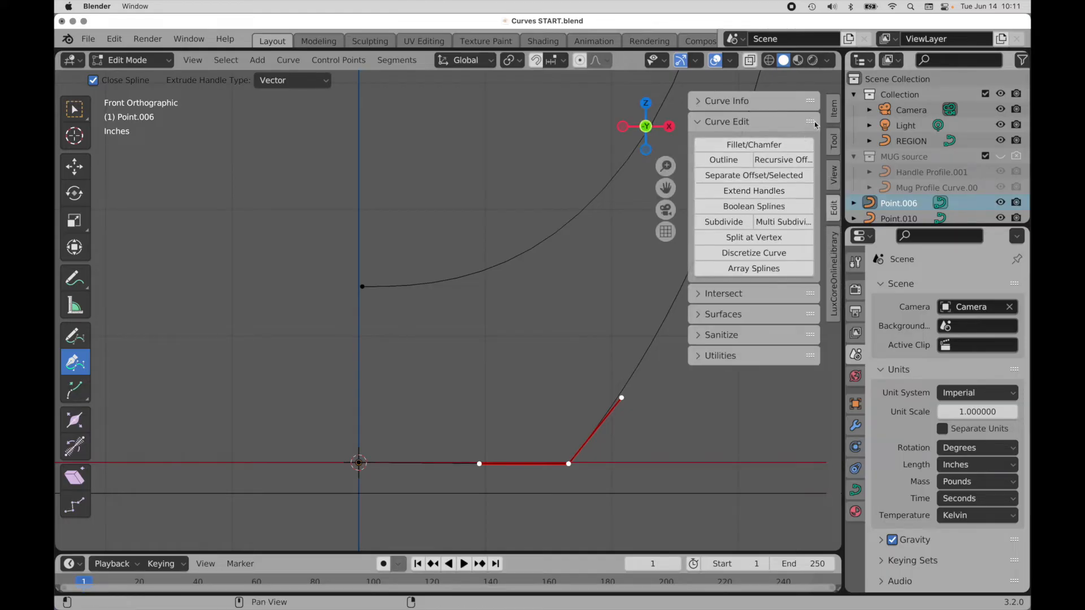
left_click(835, 109)
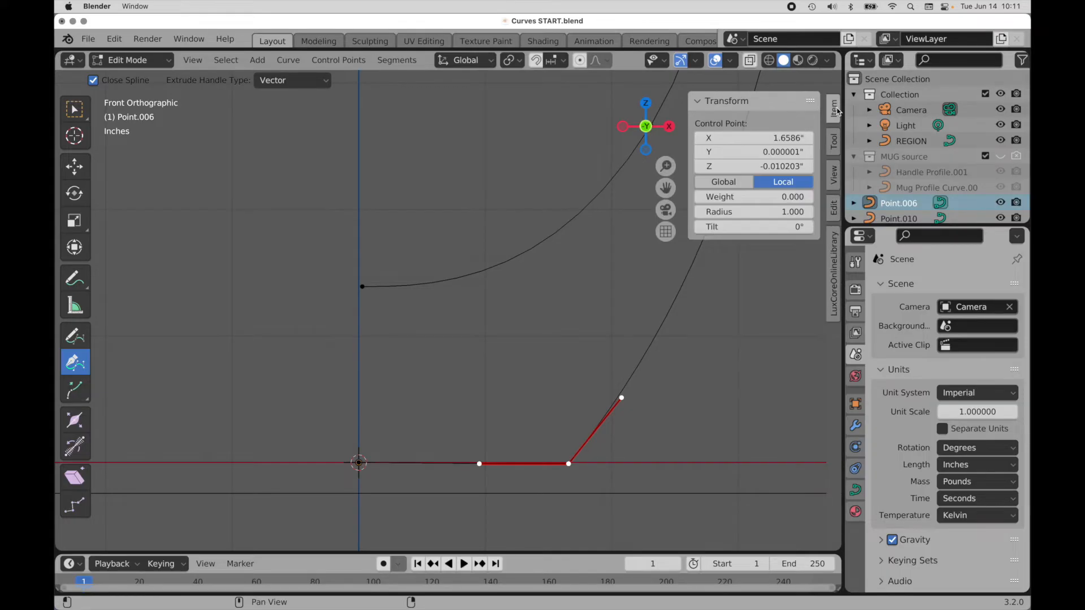
left_click(788, 167)
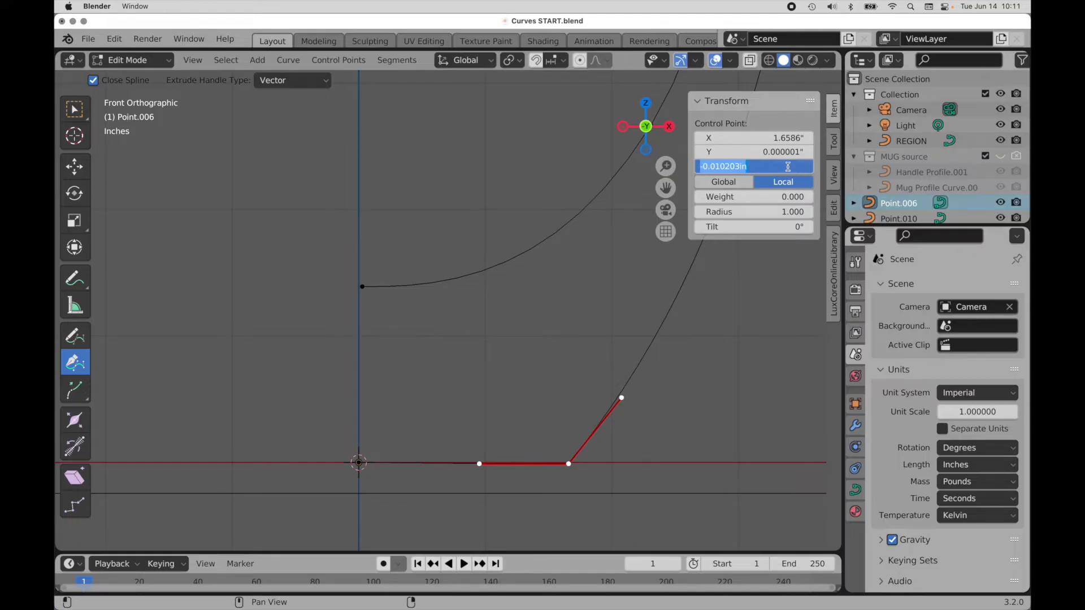
type("0")
key("Return")
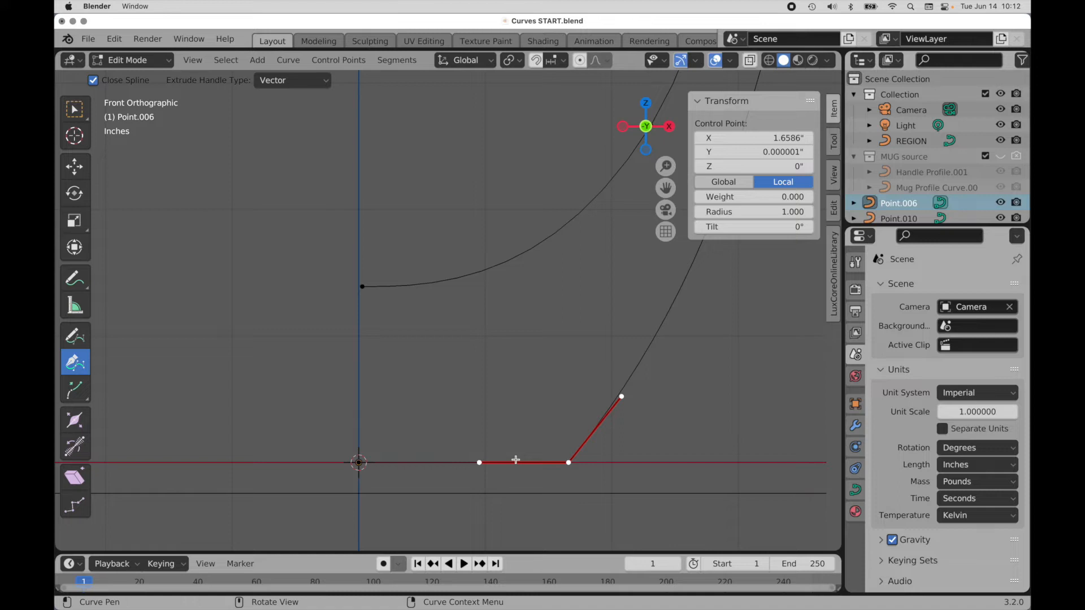
Step: Insert two points on the base line and raise the inner one together with the base's central axis point about 0.069 in along Z
left_click_drag(516, 463, 484, 464)
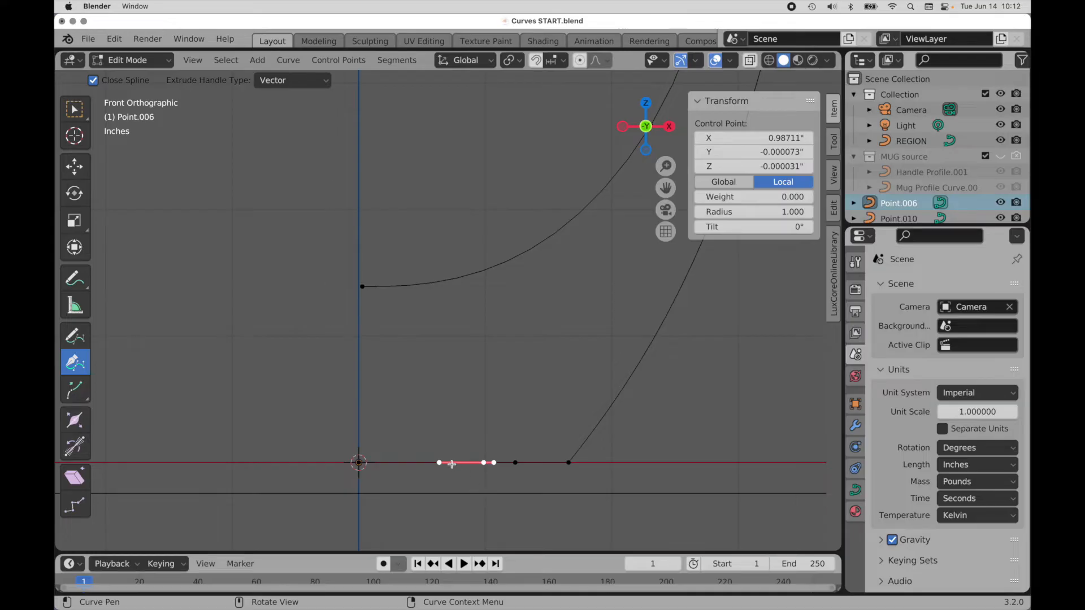
left_click(358, 464, "shift")
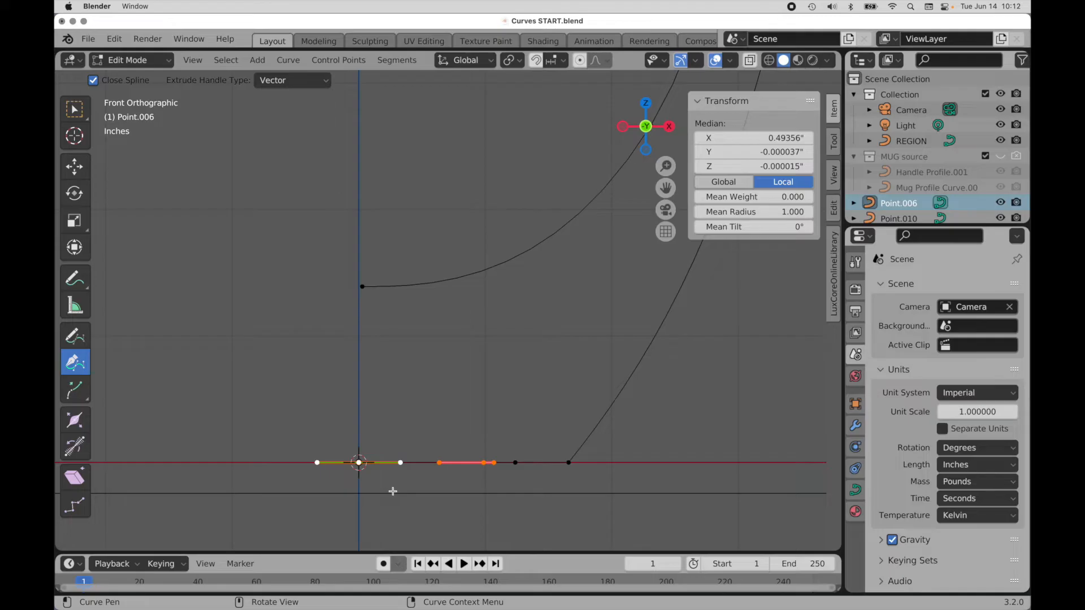
key("g")
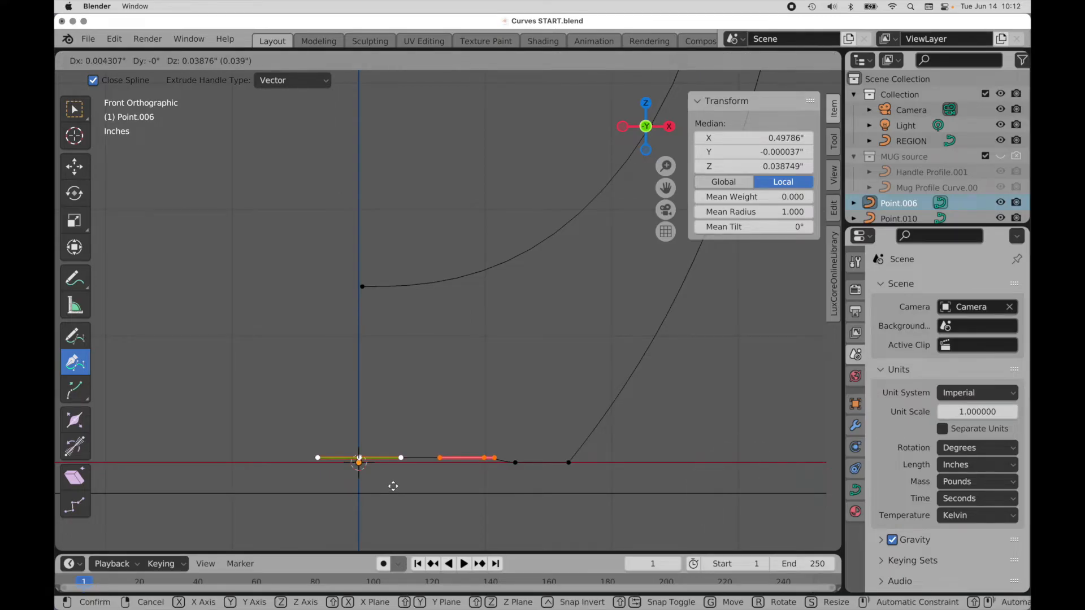
key("z")
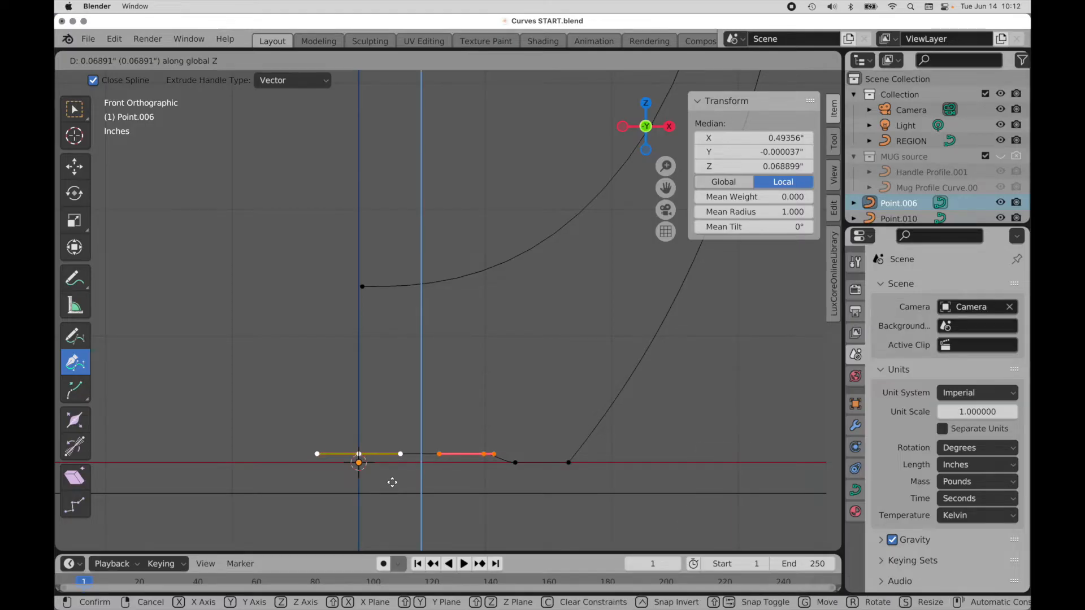
left_click(392, 482)
Step: Insert a point on the outer wall just above the base corner, at about X 1.82 in and Z 0.21 in
middle_click_drag(535, 467, 442, 464, "shift")
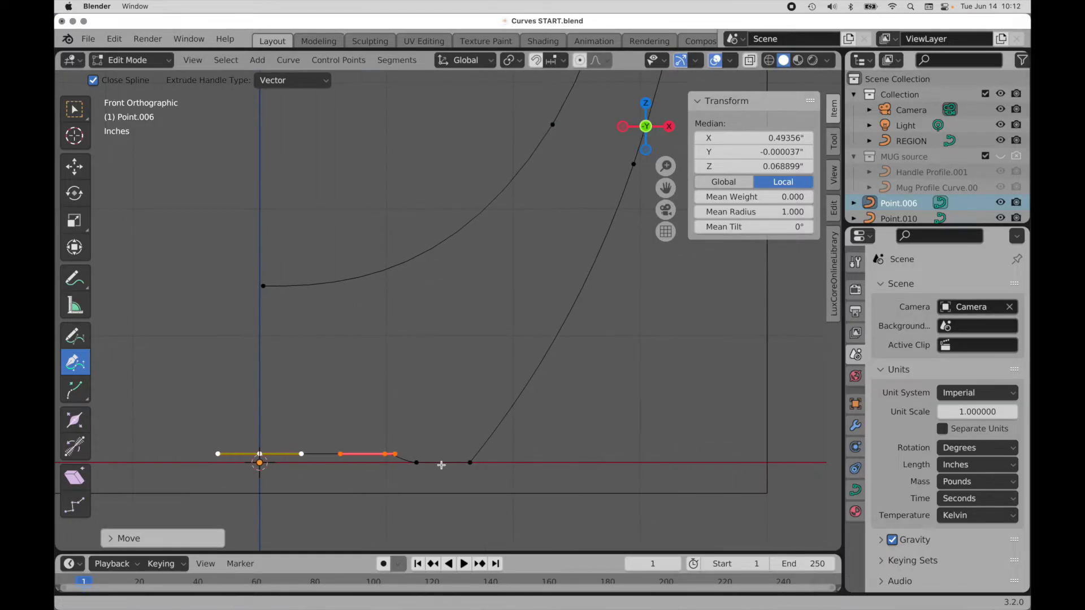
scroll(441, 464, "up", 2)
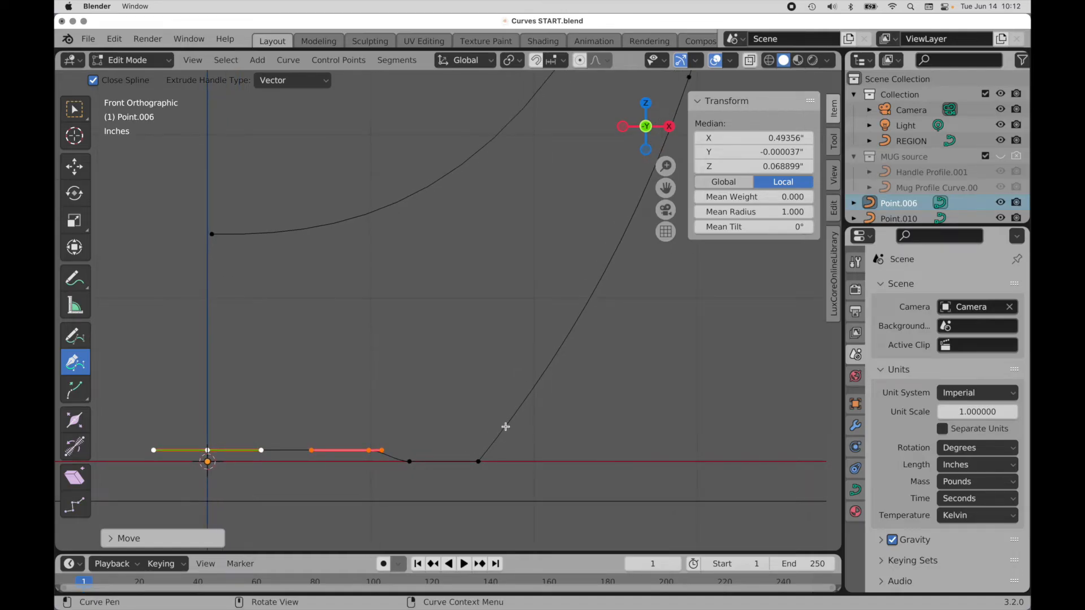
key("ctrl")
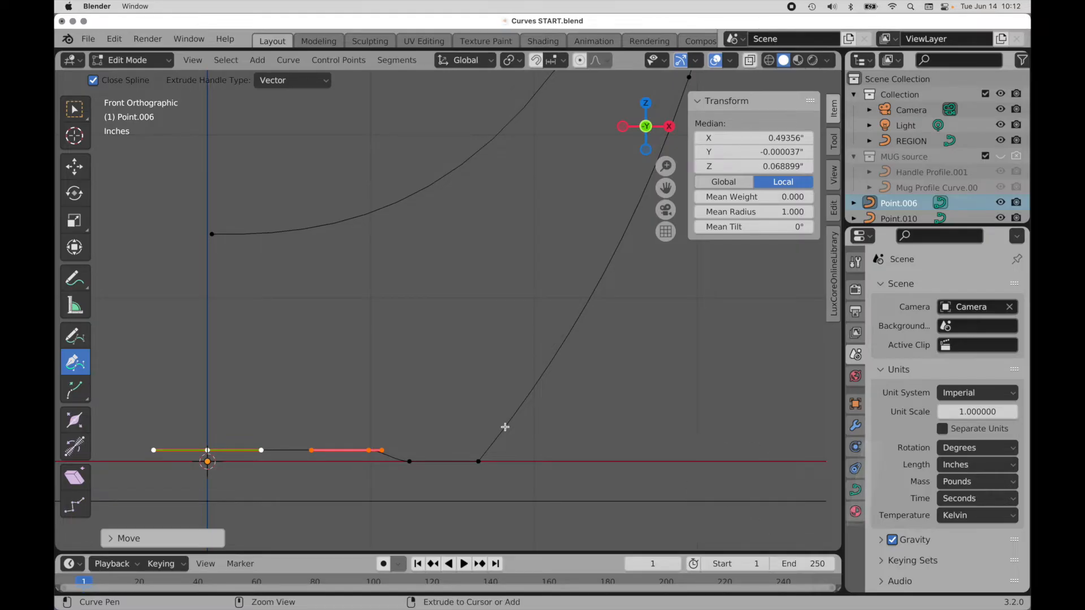
left_click(506, 426, "ctrl")
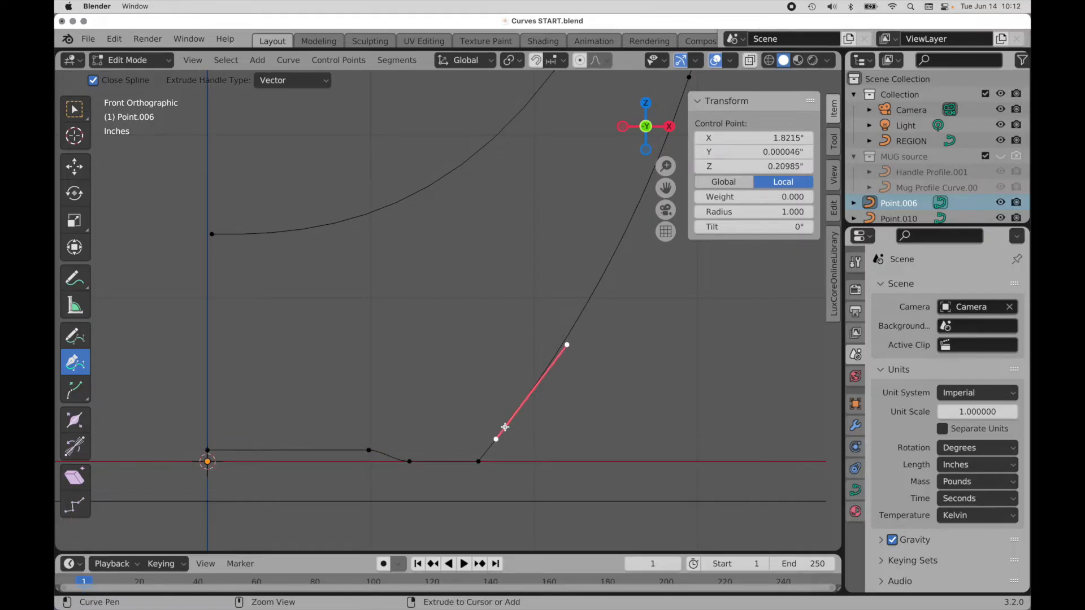
Step: Move the base corner point inward along the X axis to about X 1.535 in
left_click(479, 462)
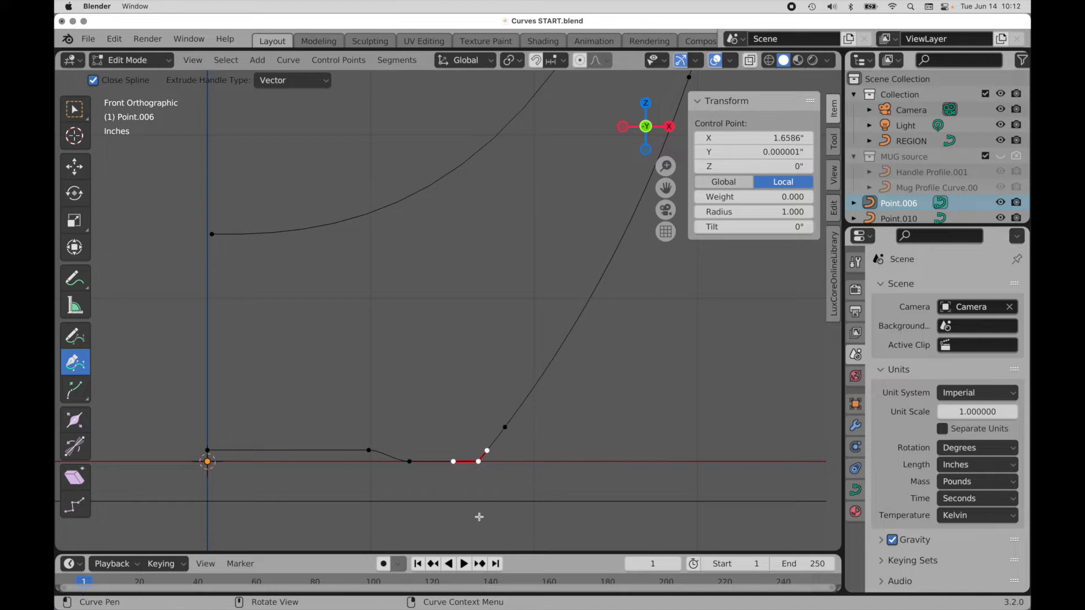
left_click_drag(479, 462, 459, 465)
key("x")
Step: Set both handles of the outer wall's base corner point to Aligned so the foot curves smoothly into the wall
scroll(458, 466, "up", 5)
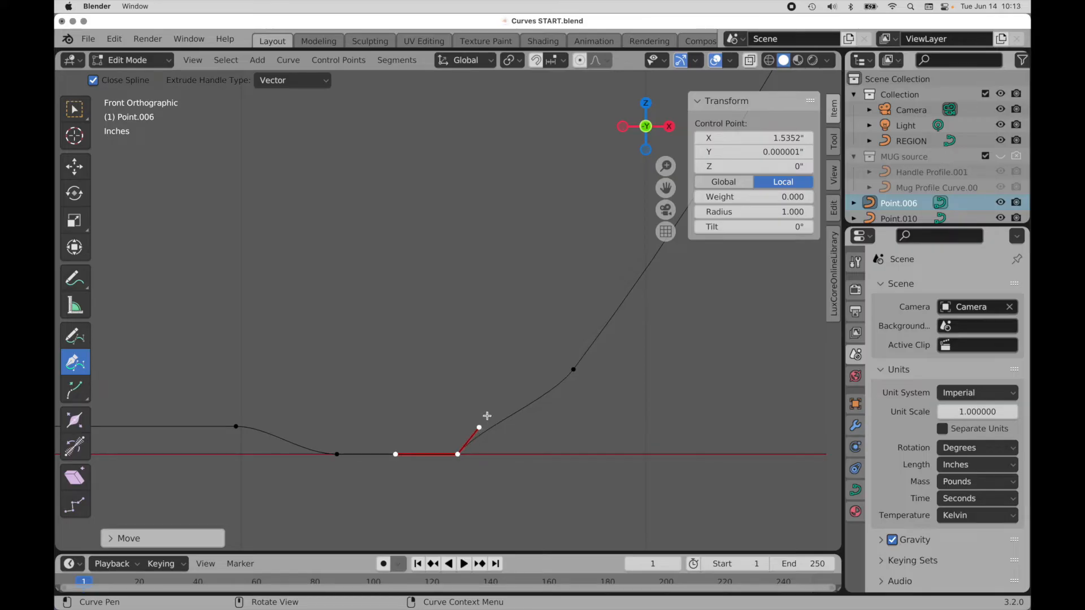
left_click(396, 455)
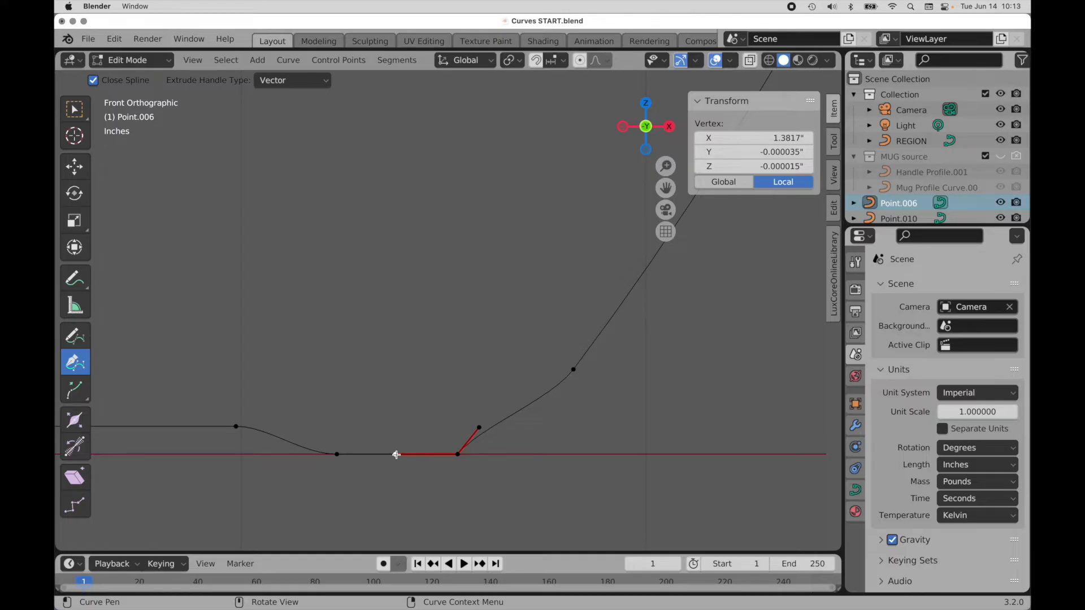
key("v")
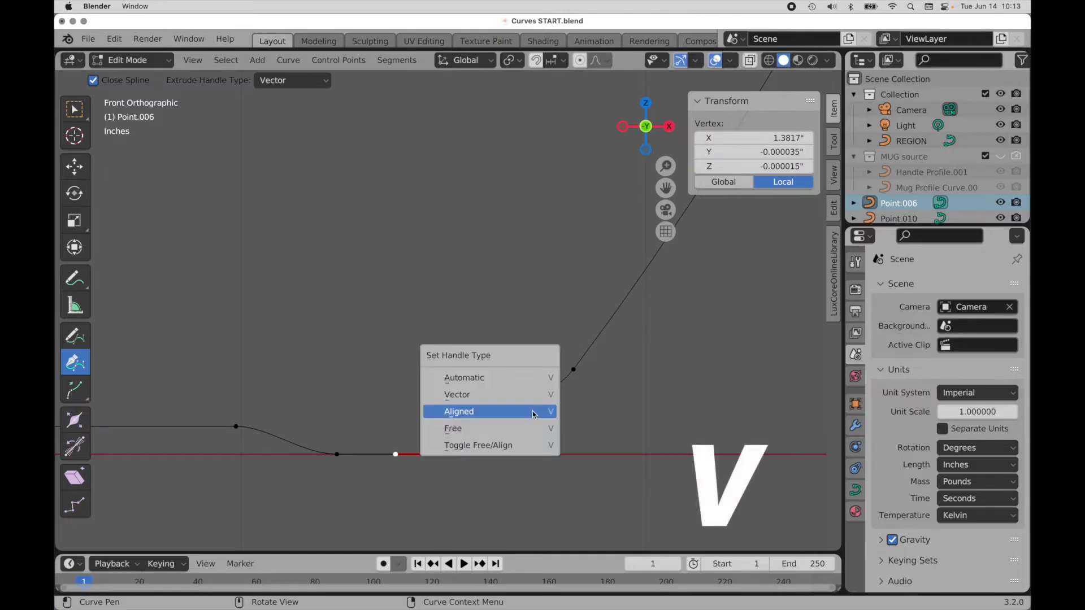
left_click(534, 413)
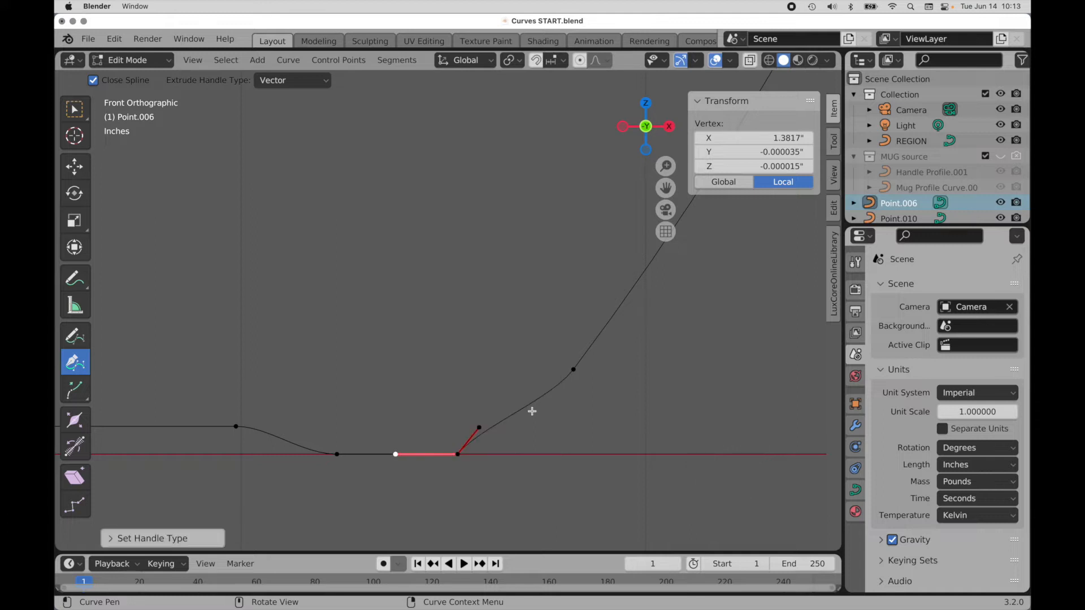
left_click(479, 428)
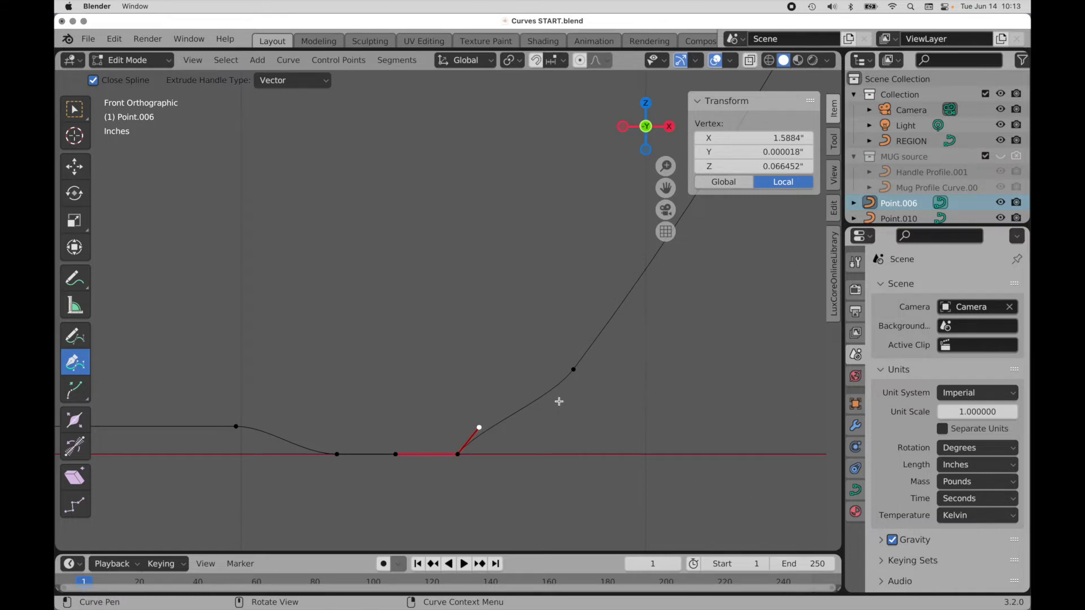
key("v")
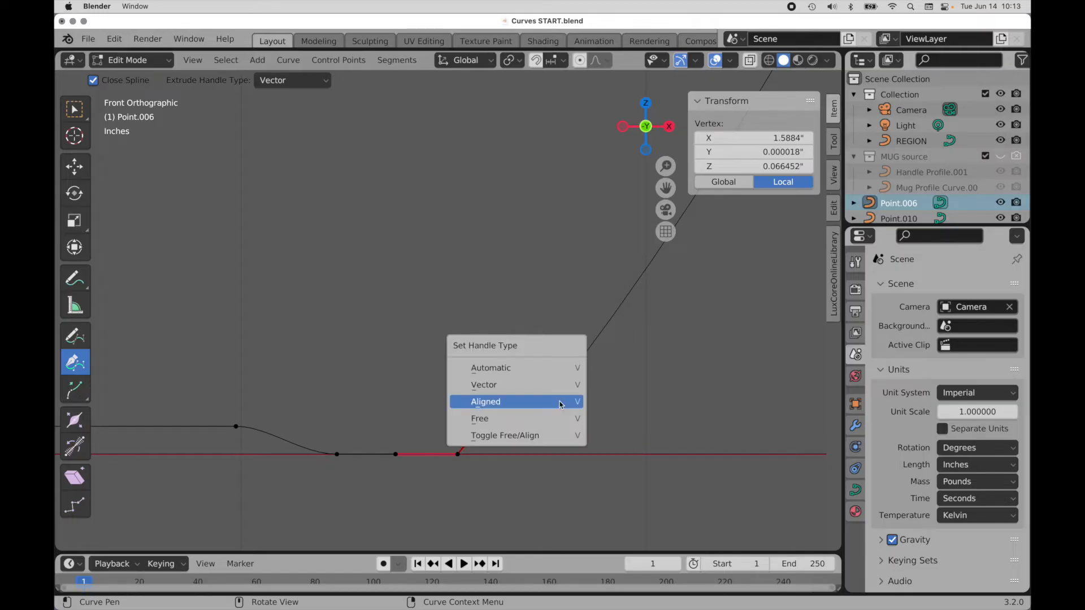
left_click(560, 404)
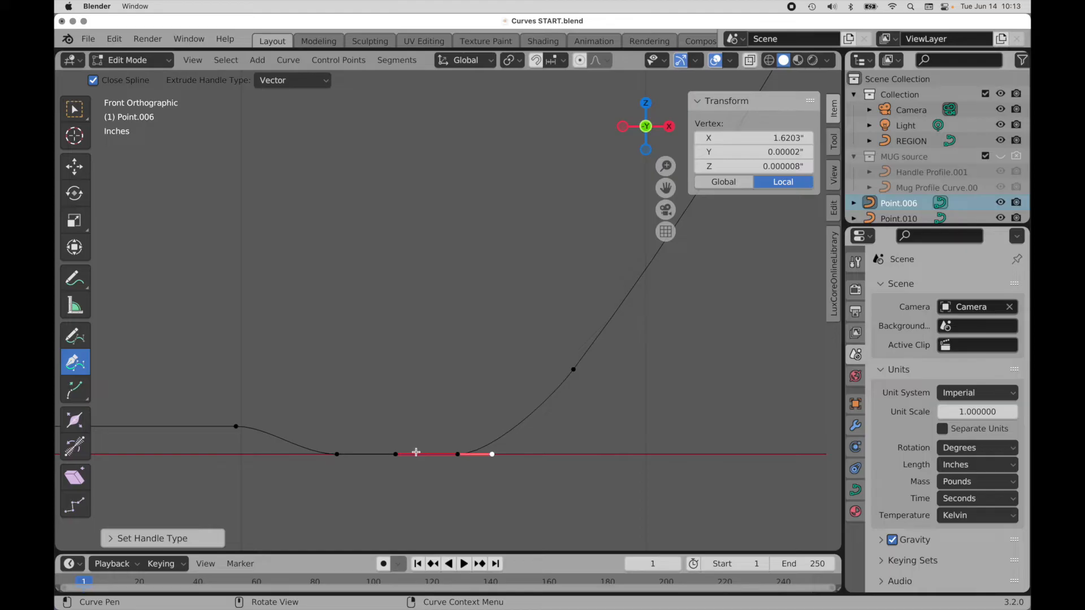
Step: Try extending the inner wall's axis end point with two curved points and reshaping their direction handles
middle_click_drag(517, 390, 469, 421, "ctrl")
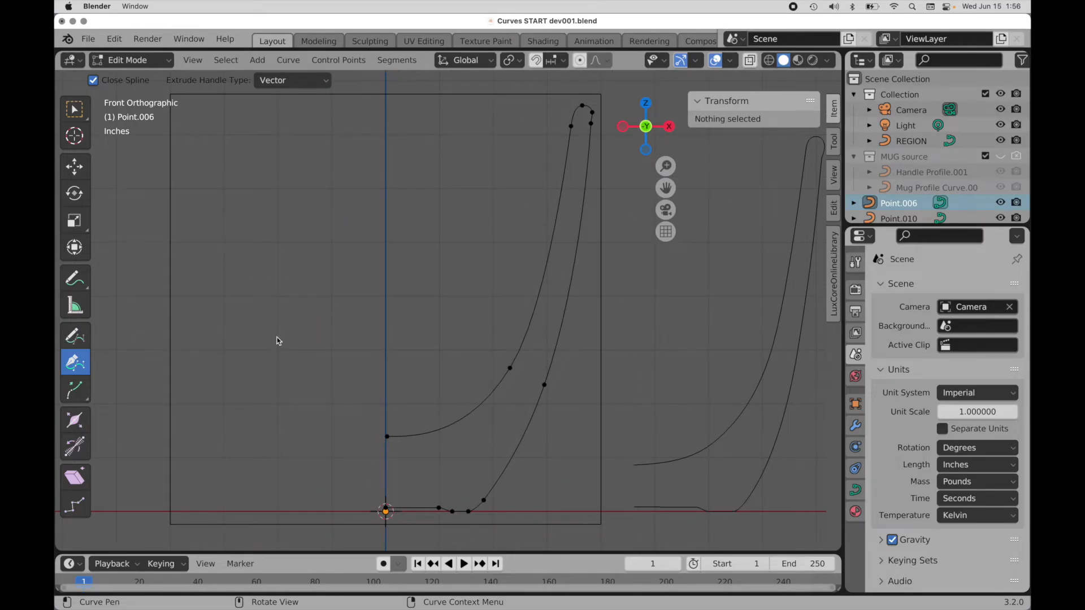
left_click(388, 438)
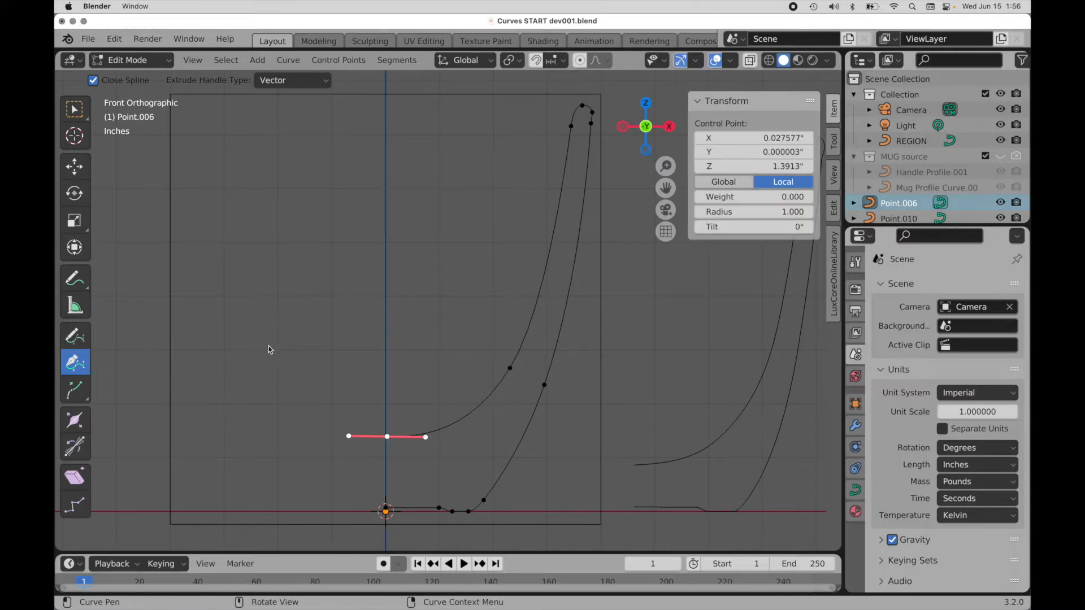
left_click_drag(268, 347, 274, 283)
key("space")
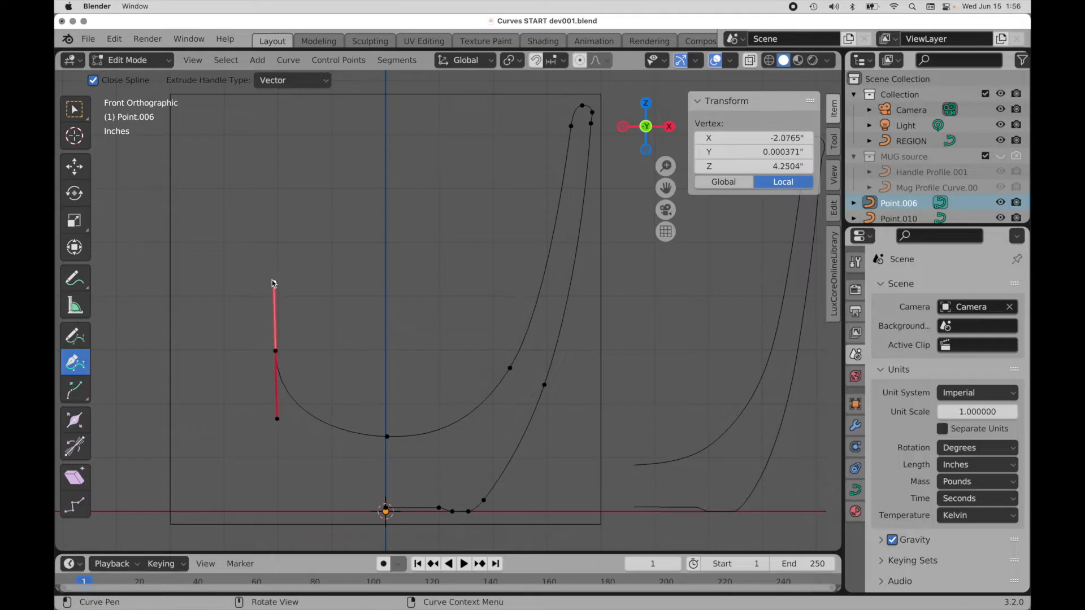
left_click_drag(318, 191, 409, 168)
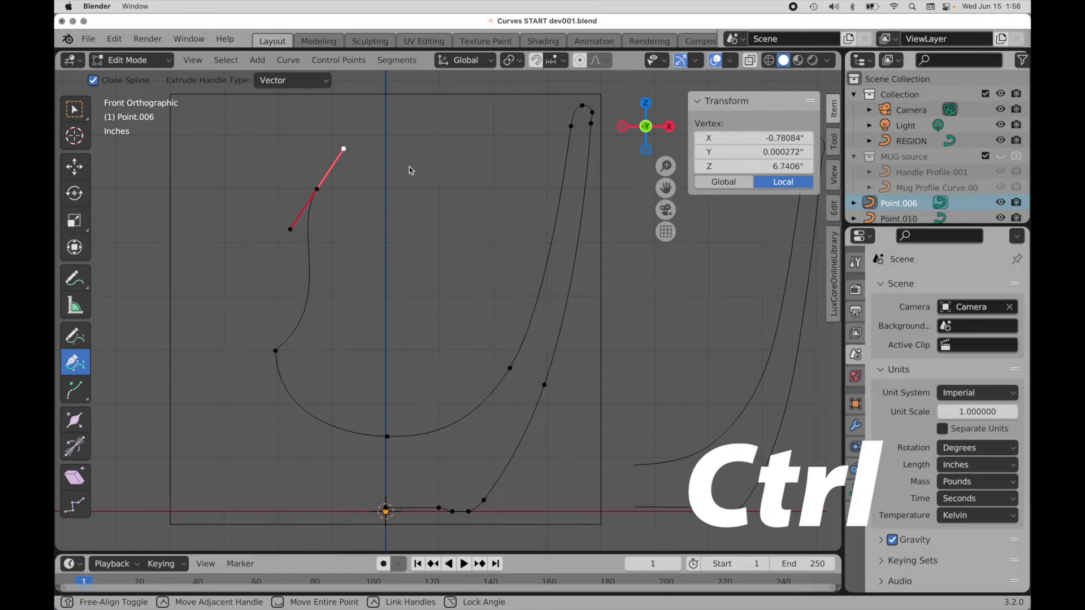
left_click_drag(409, 168, 350, 179, "ctrl")
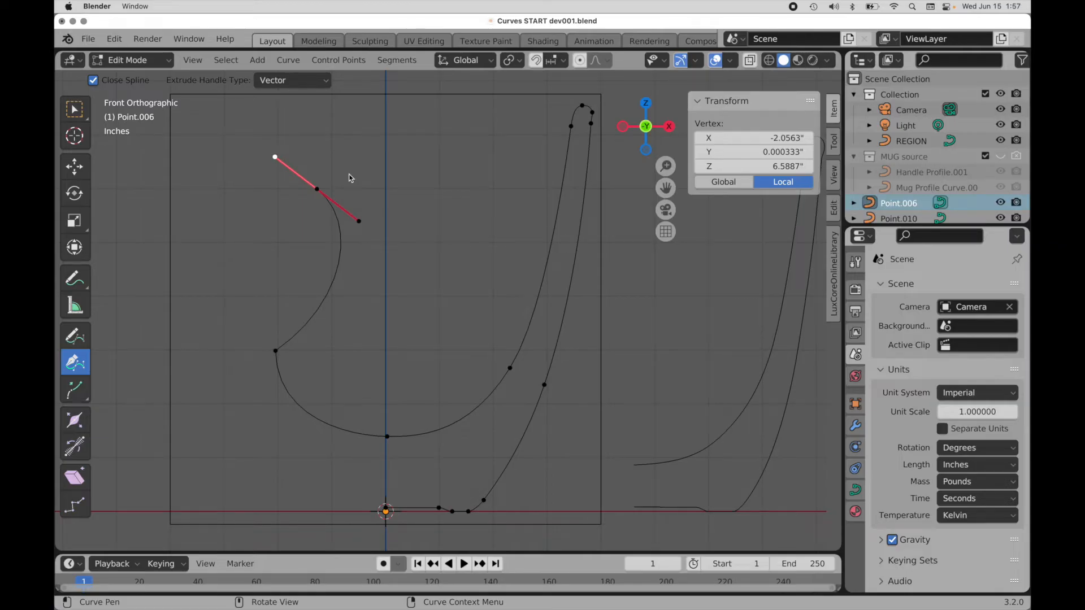
left_click(276, 352)
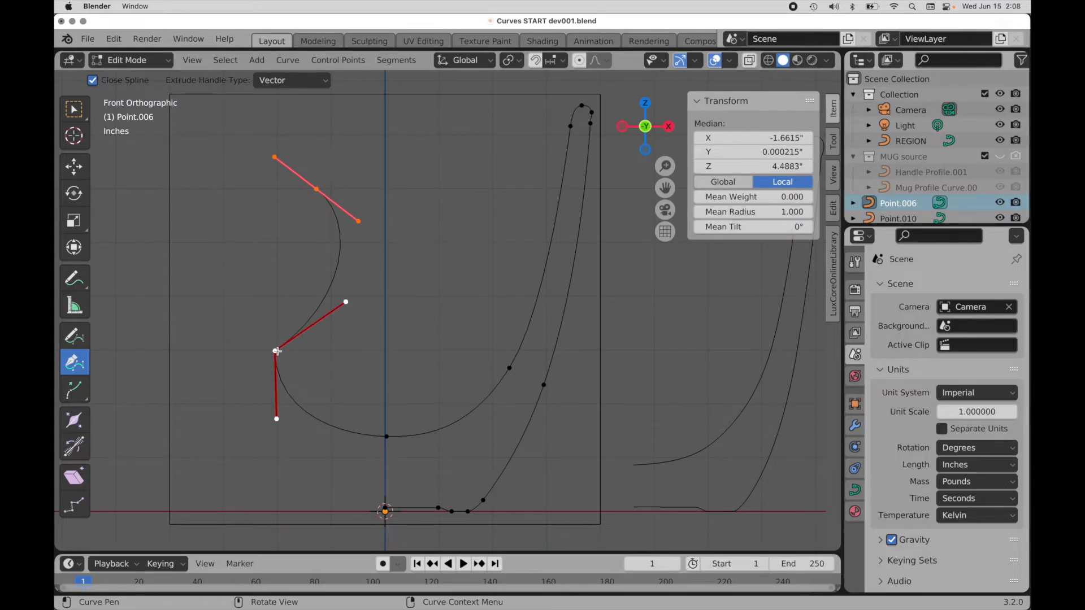
right_click(277, 351)
mouse_move(278, 355)
left_click(272, 565)
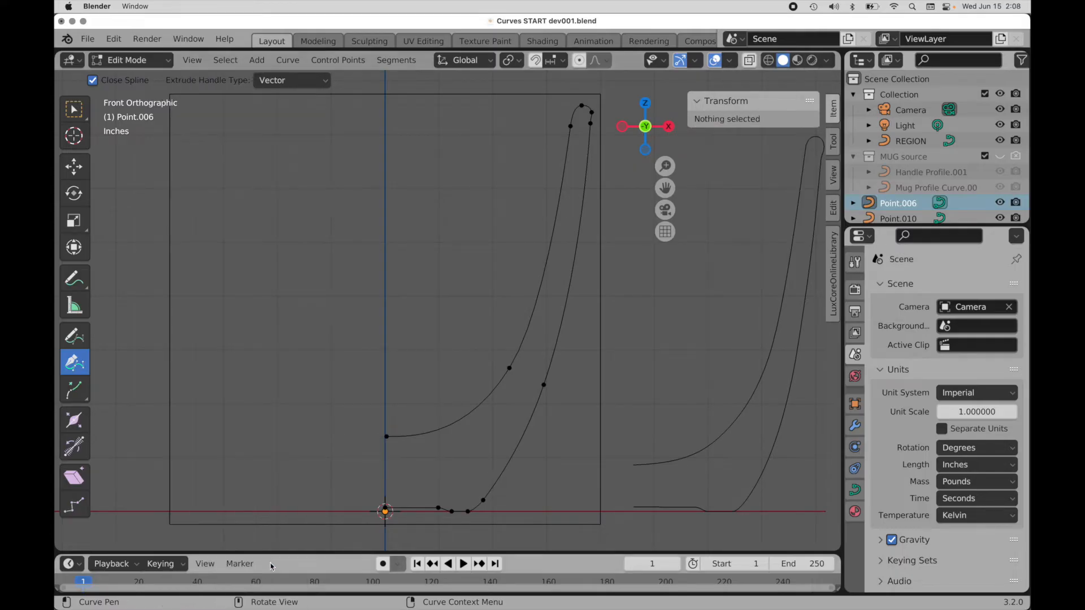
Step: Leave curve editing and delete the second mug profile curve, Point.010
middle_click_drag(448, 382, 389, 379, "shift")
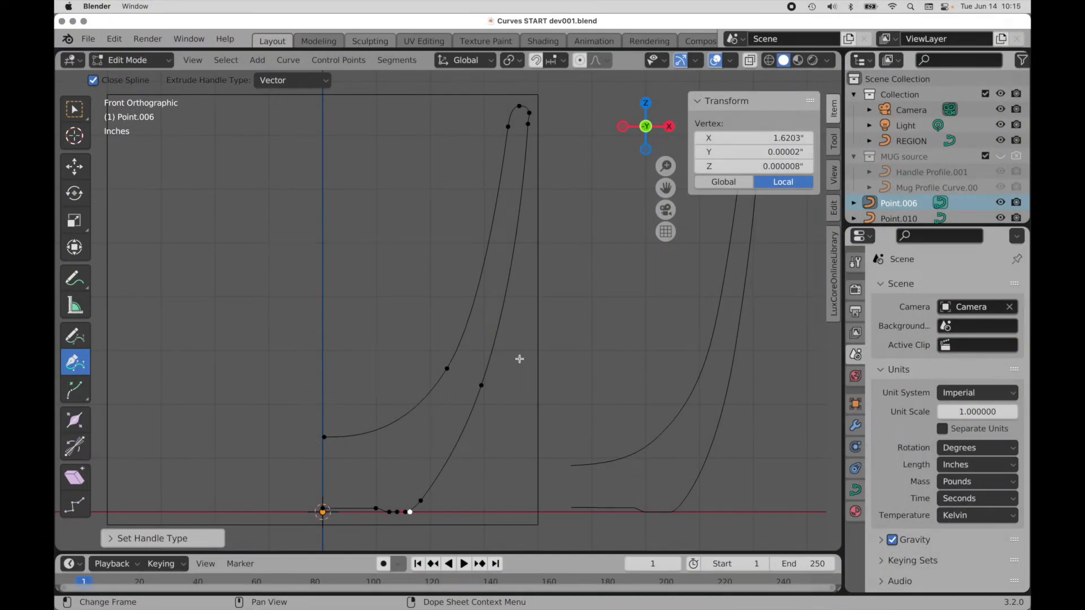
key("Tab")
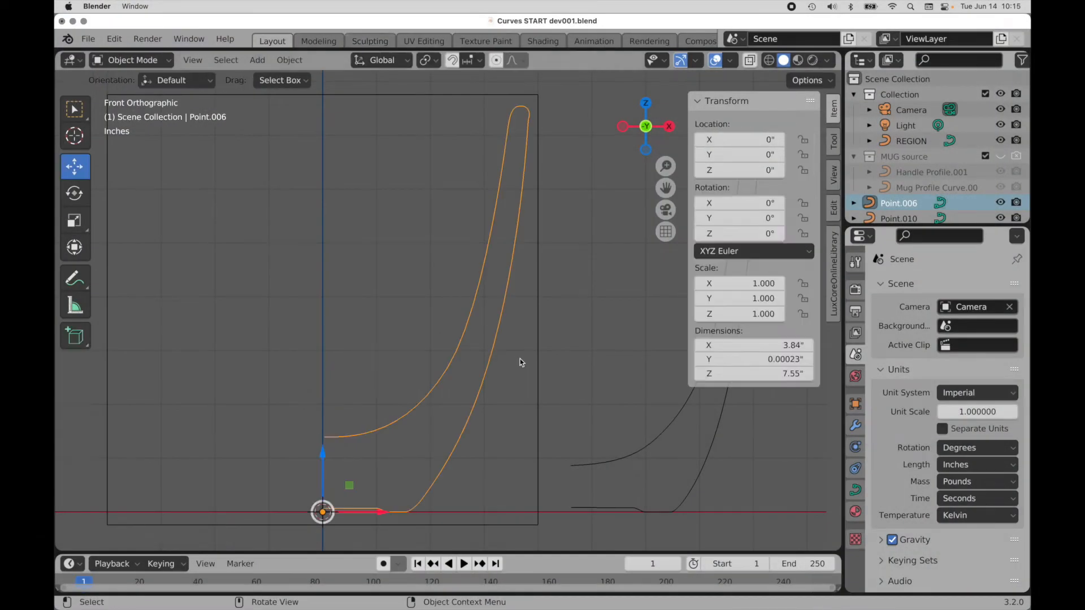
left_click(619, 463)
middle_click_drag(618, 460, 469, 457, "shift")
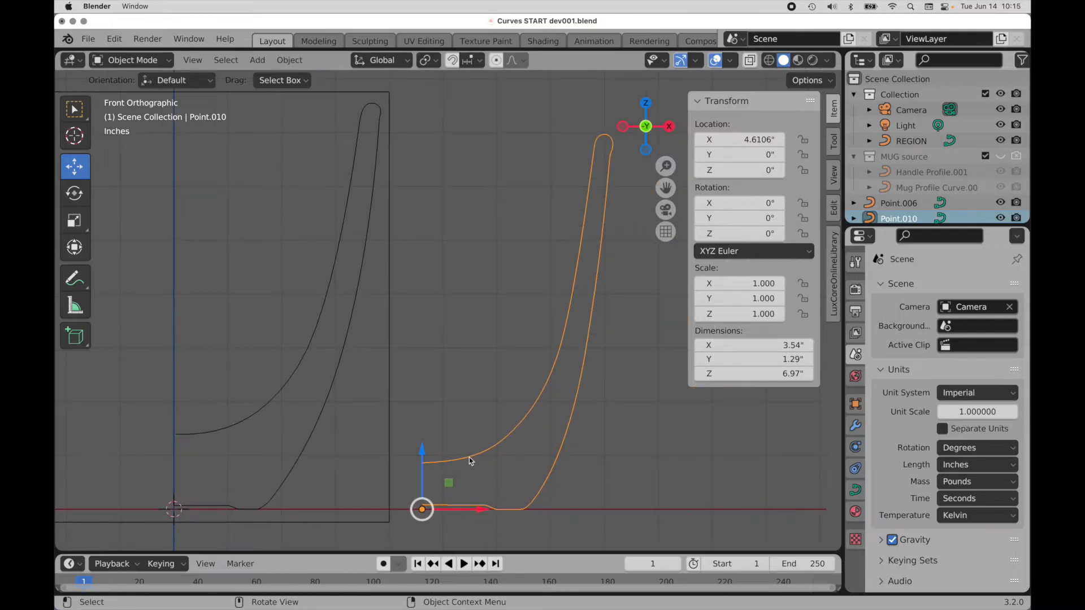
key("x")
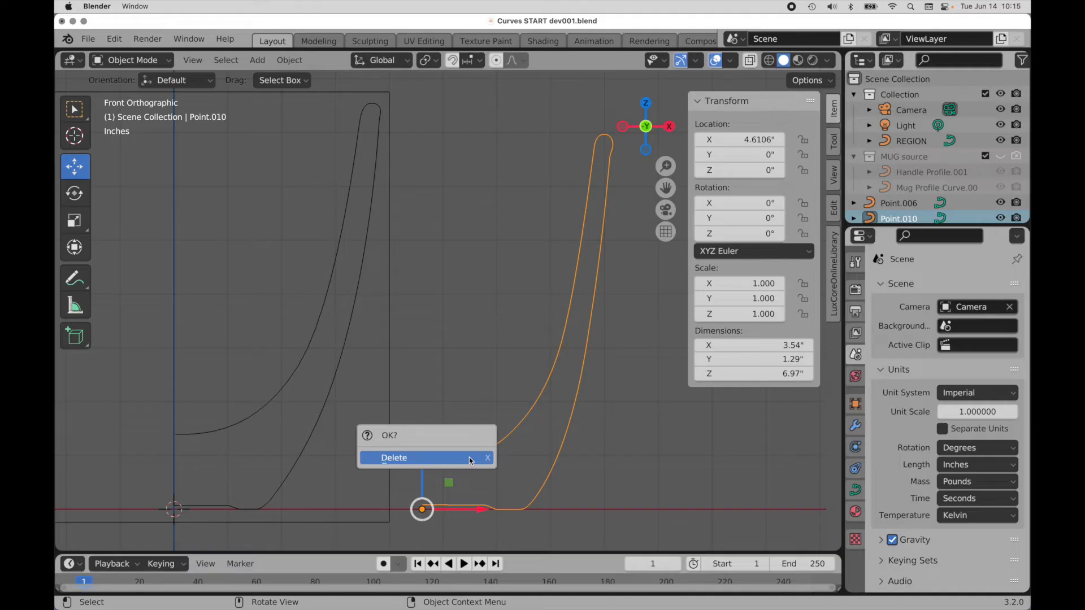
left_click(469, 457)
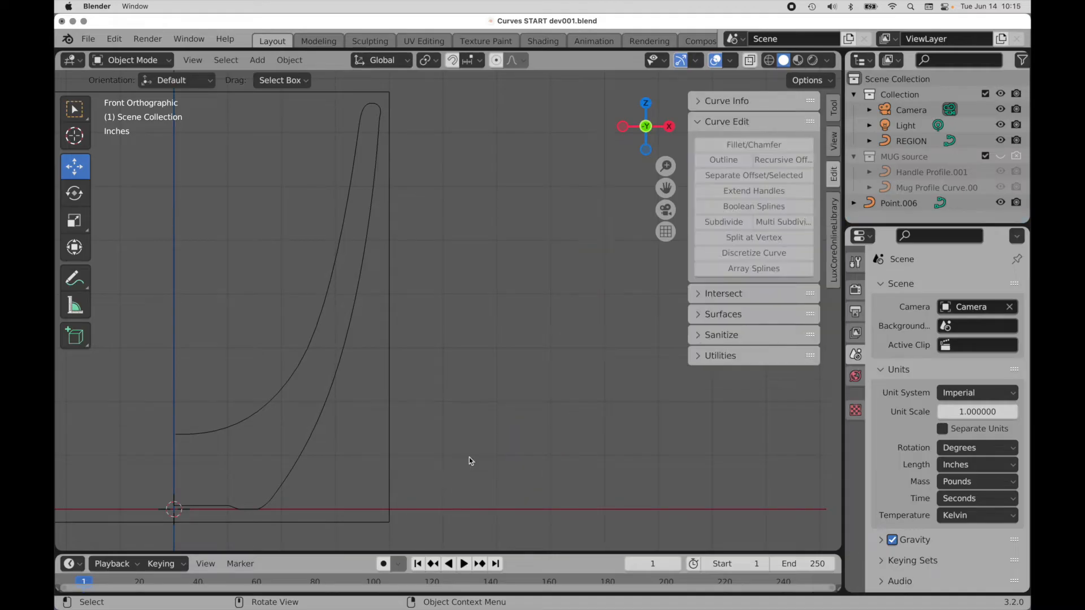
Step: Delete the square REGION curve that frames the mug profile
left_click(389, 441)
middle_click_drag(391, 436, 553, 442, "shift")
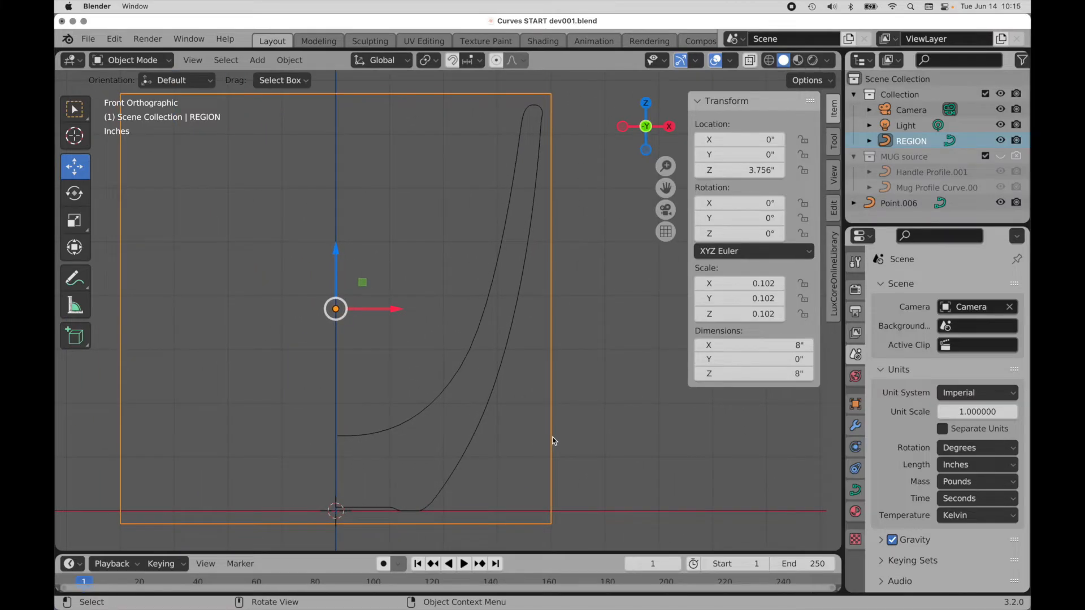
key("x")
left_click(554, 438)
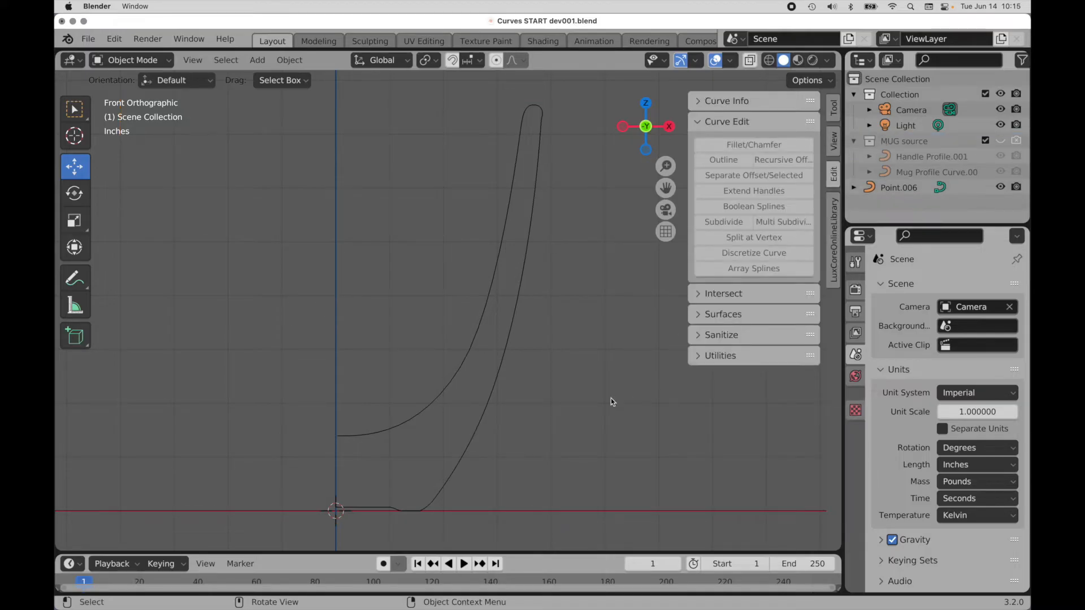
Step: Place the 3D cursor on the mug's outer wall just below the lip and add a Point curve there
middle_click_drag(527, 390, 441, 394, "shift")
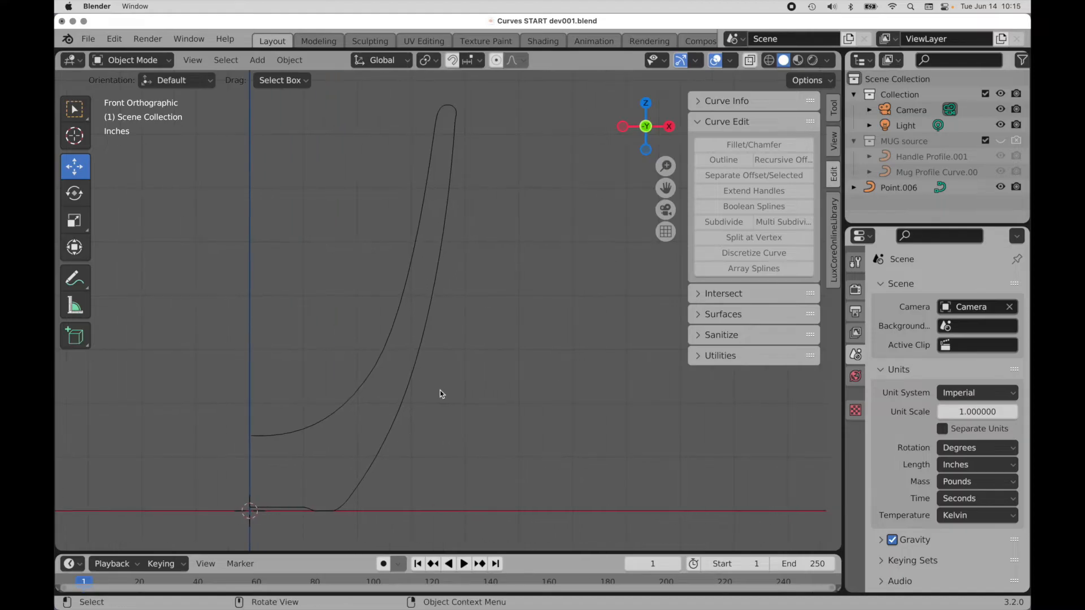
left_click(84, 139)
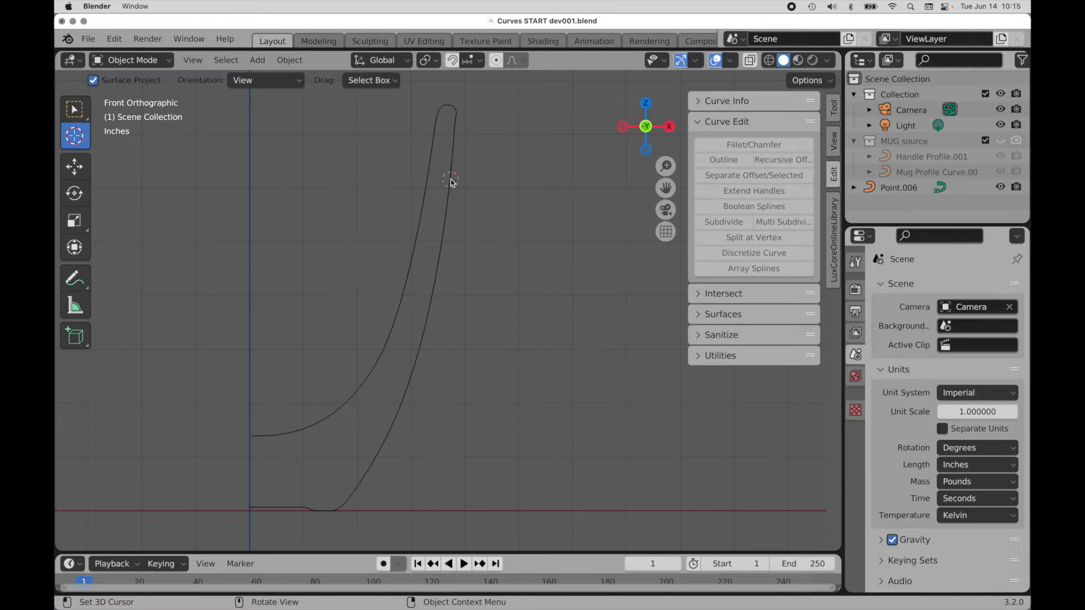
left_click(79, 170)
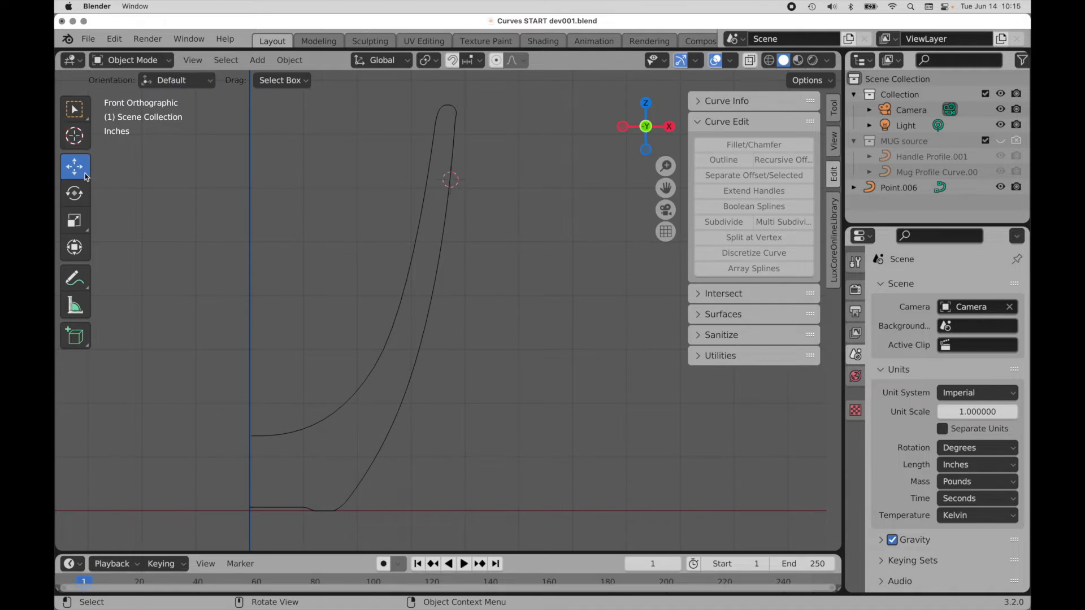
left_click(257, 60)
mouse_move(280, 93)
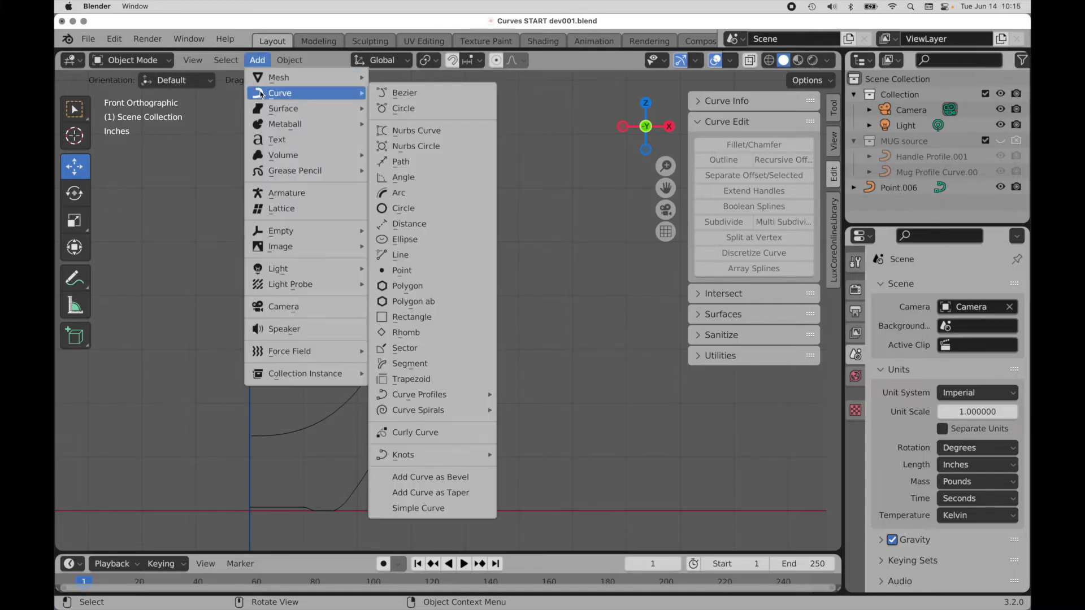
left_click(431, 272)
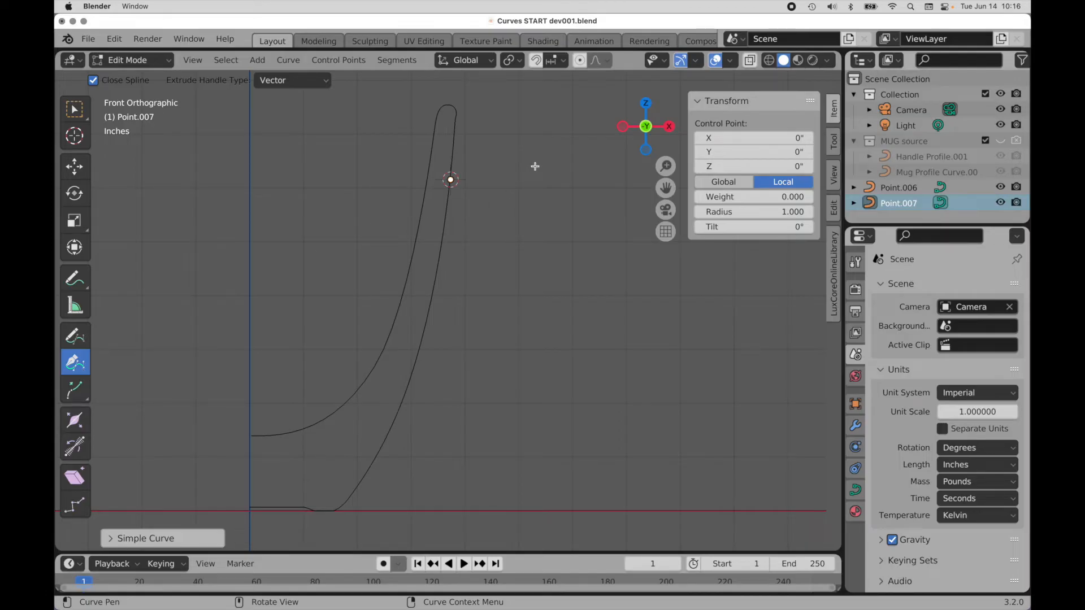
Step: Draw a curved mug handle path with the Curve Pen, bowing outward through three points and ending low on the outer wall
left_click_drag(535, 163, 573, 169)
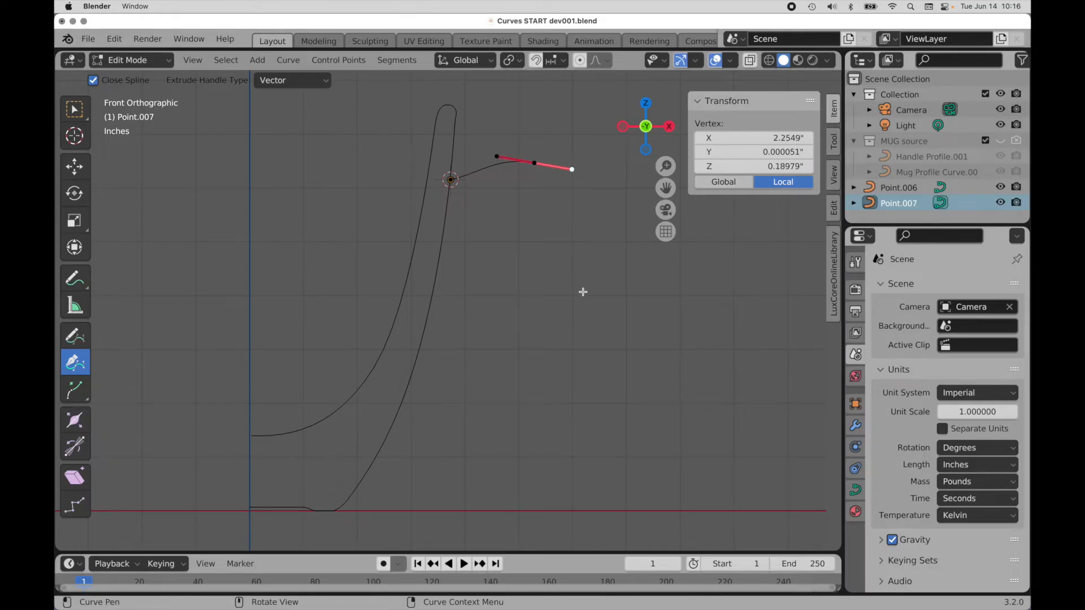
left_click_drag(583, 292, 568, 342)
left_click_drag(461, 403, 437, 420)
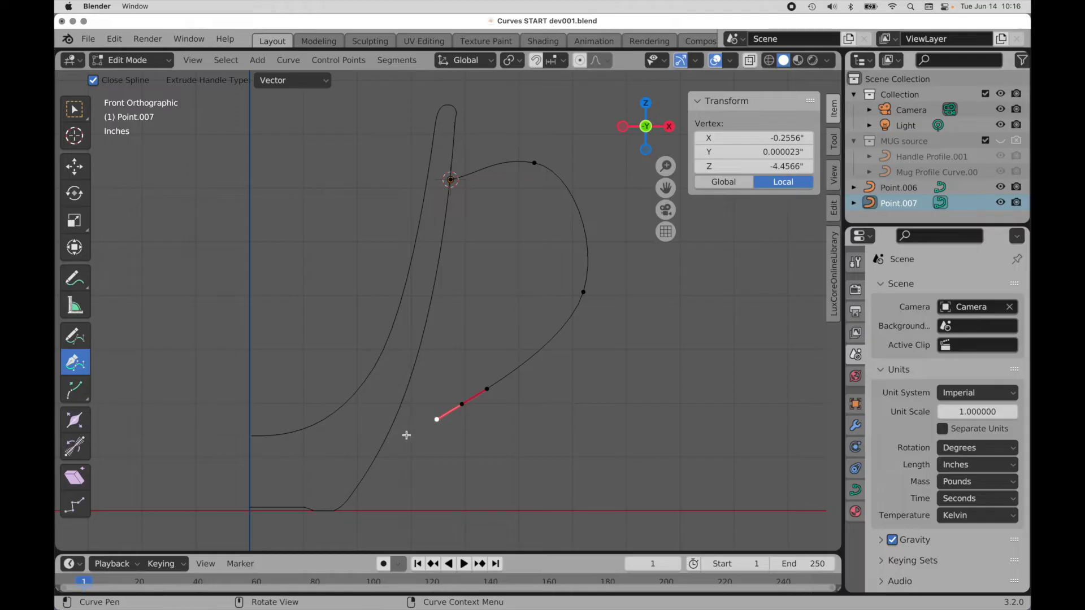
left_click_drag(386, 442, 360, 444)
Step: Adjust the handle path's upper and outermost points and bend the adjoining segment to give the handle a rounder outer bow
left_click_drag(541, 169, 594, 183)
left_click_drag(585, 294, 586, 240)
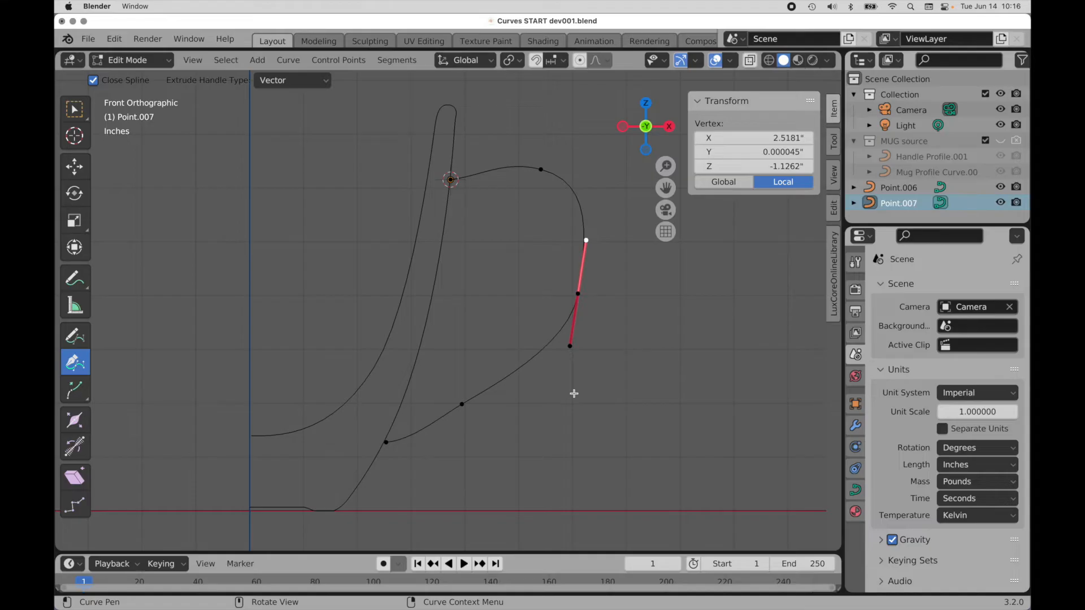
key("alt+a")
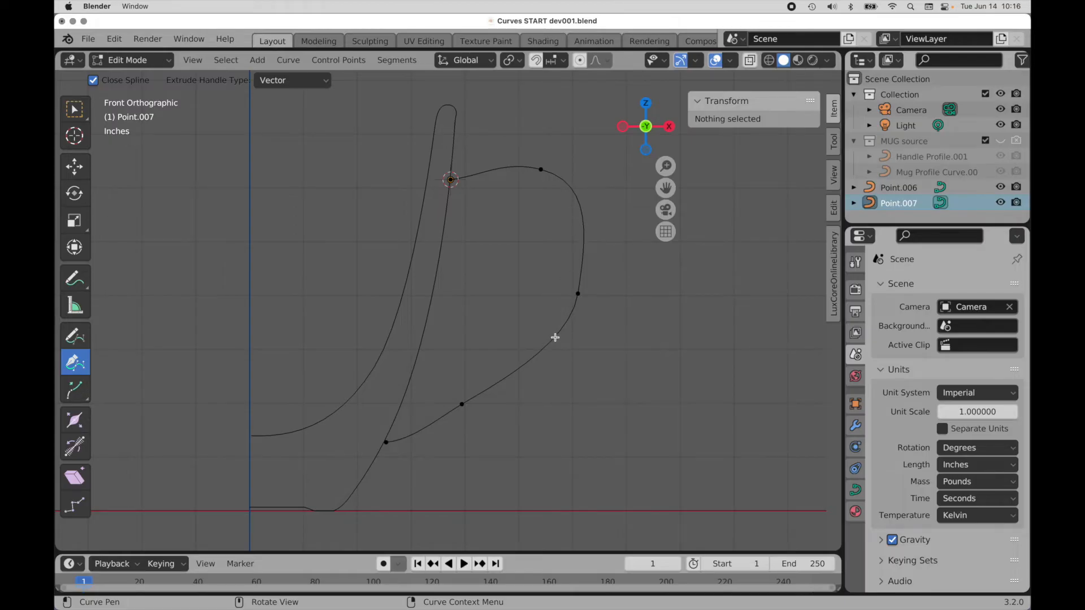
left_click_drag(555, 337, 540, 346)
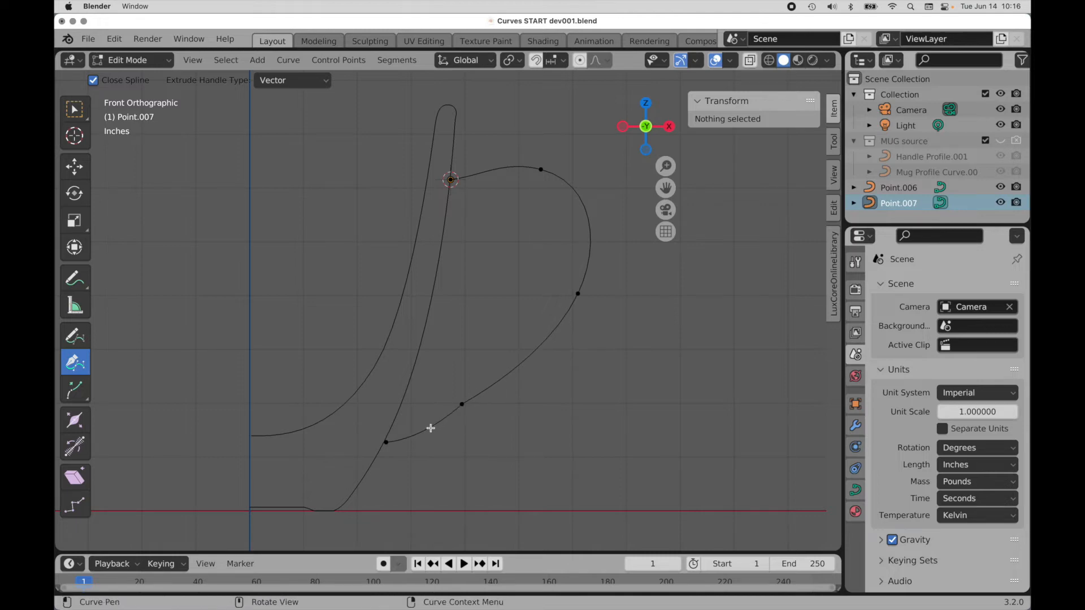
Step: Smooth the handle path's lower point by pulling its upper direction handle to about X 0.79 in and Z -3.80 in
left_click_drag(463, 403, 441, 426)
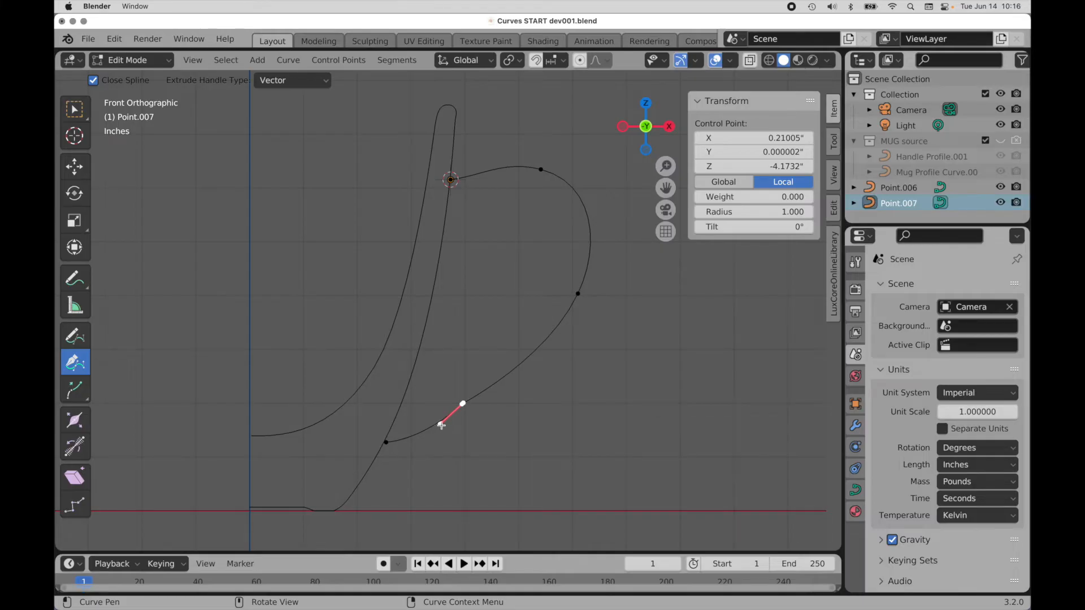
middle_click_drag(441, 426, 565, 304, "ctrl")
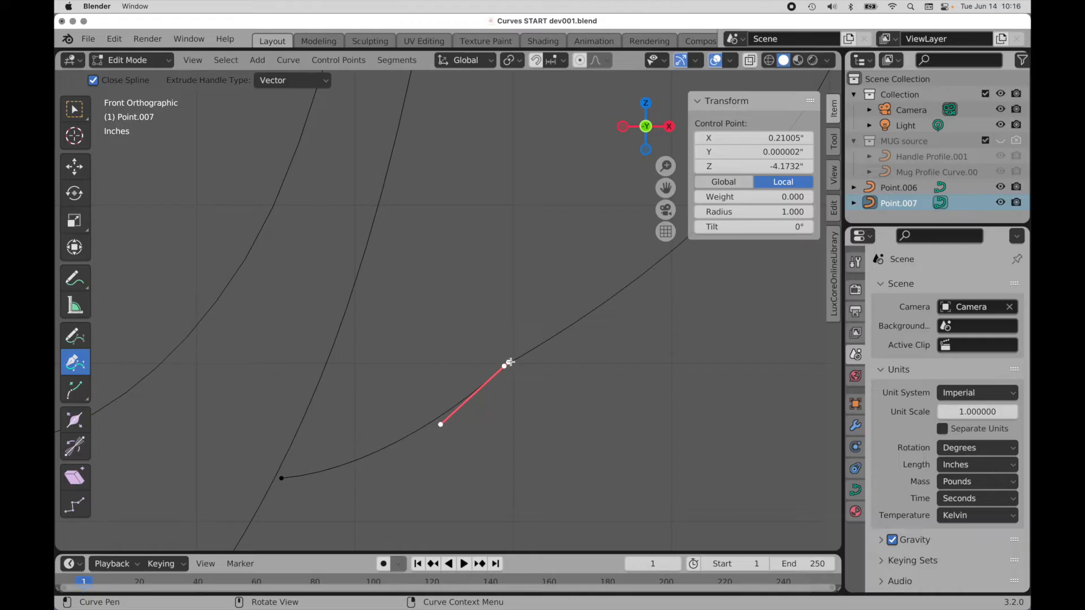
left_click_drag(510, 362, 599, 305)
scroll(613, 283, "down", 4)
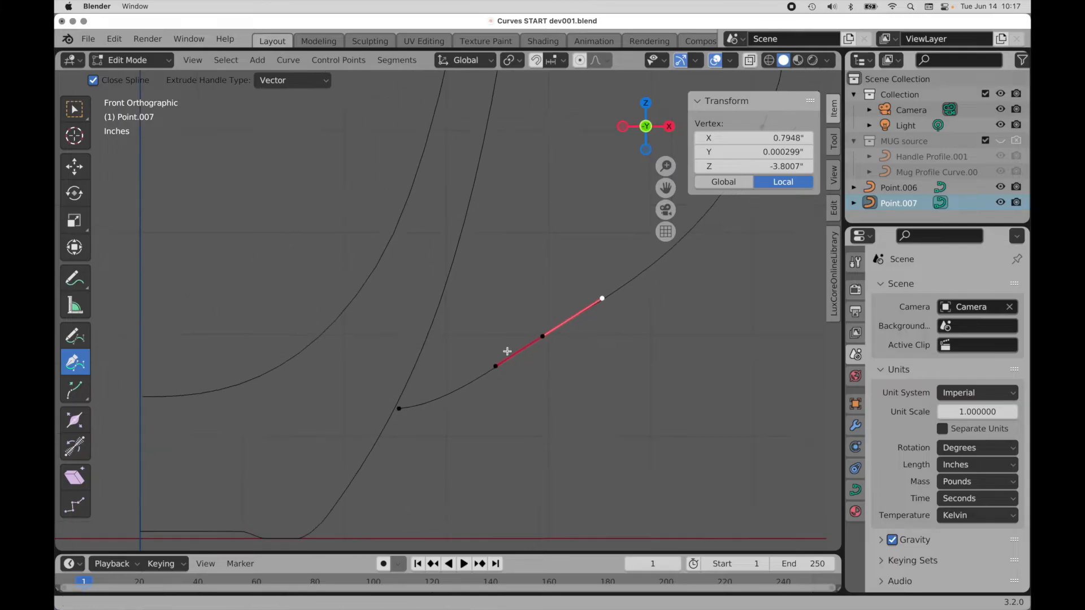
scroll(437, 399, "up", 5)
scroll(437, 399, "right", 6)
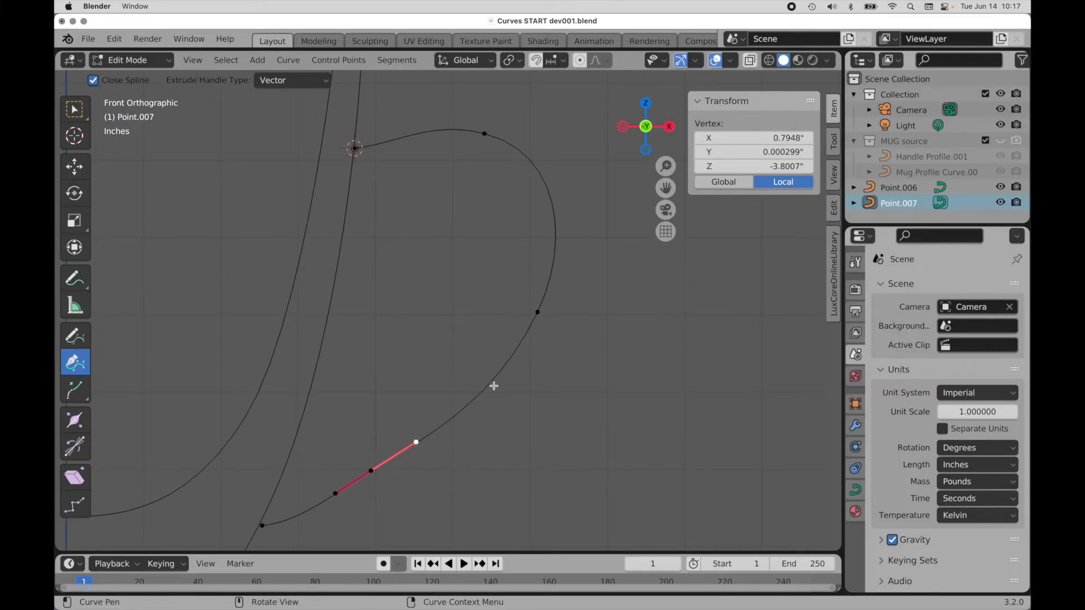
Step: Refine the handle path's lower curve, shifting the lower point outward so its upper direction handle sits at about X 0.86 in and Z -3.92 in
left_click_drag(490, 386, 486, 384)
left_click_drag(373, 472, 420, 452)
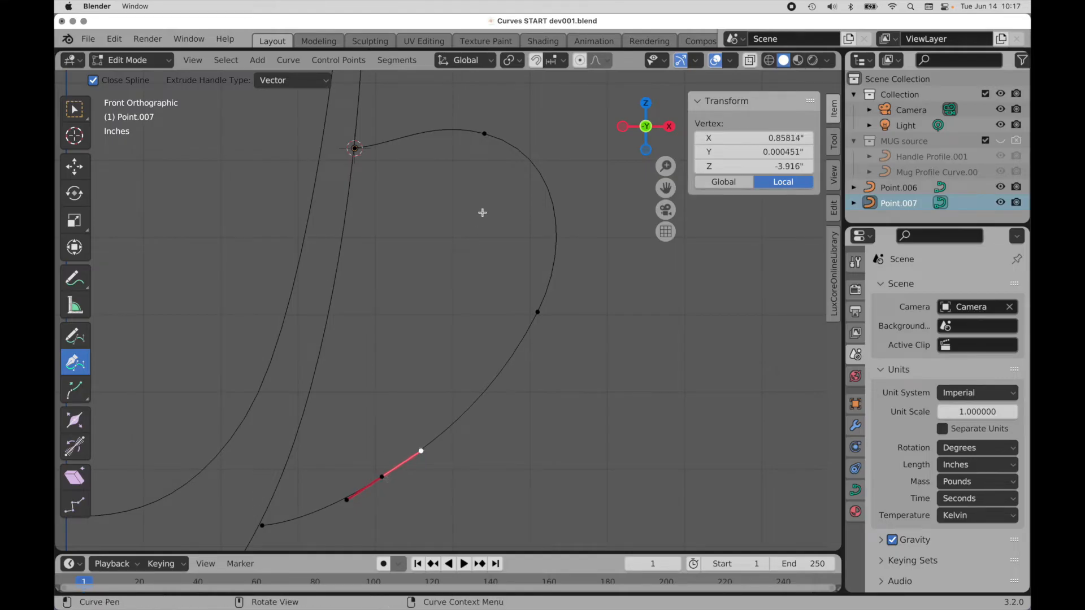
scroll(412, 269, "down", 3)
middle_click_drag(407, 271, 462, 324, "shift")
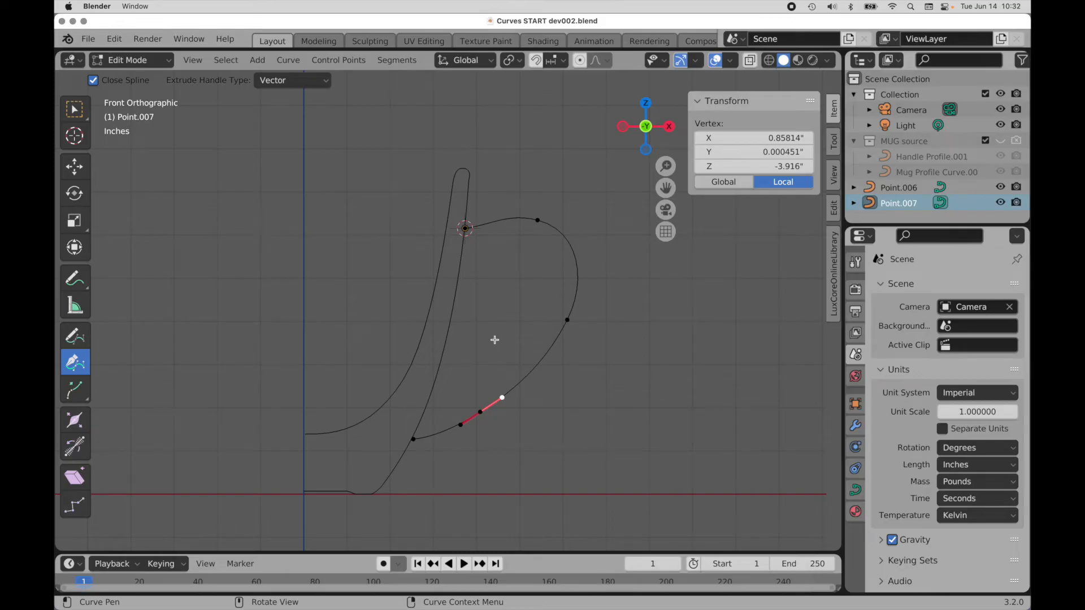
key("Tab")
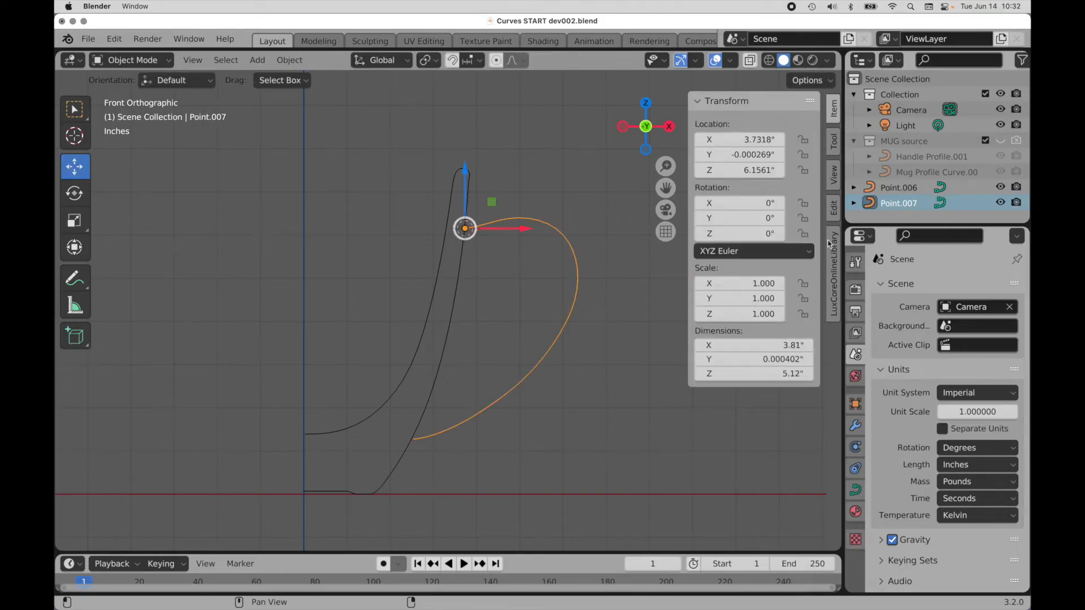
Step: Delete the MUG source collection together with its whole hierarchy
left_click(886, 141)
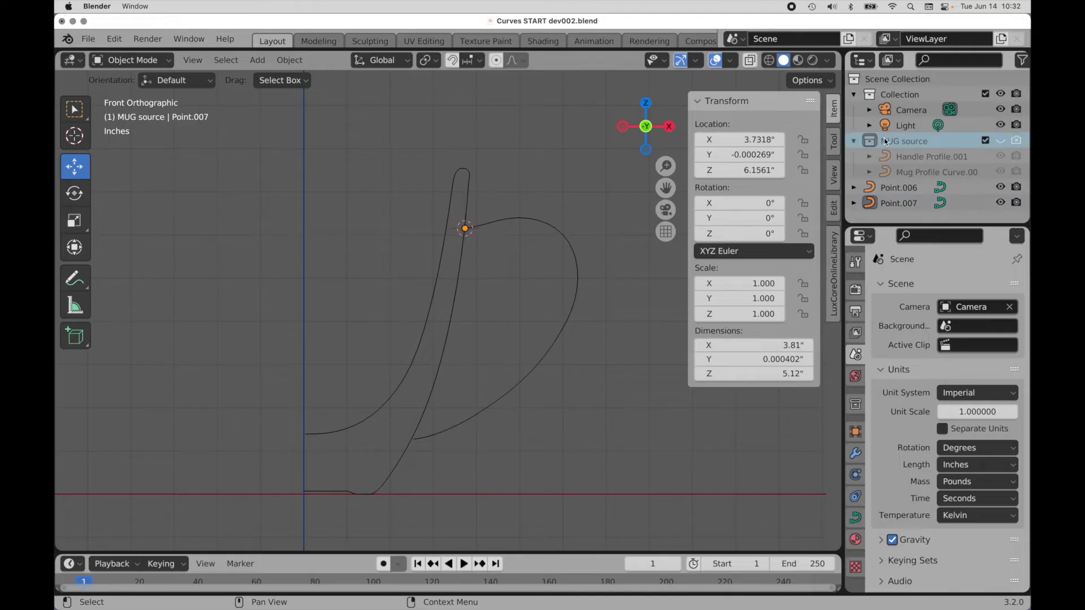
right_click(886, 142)
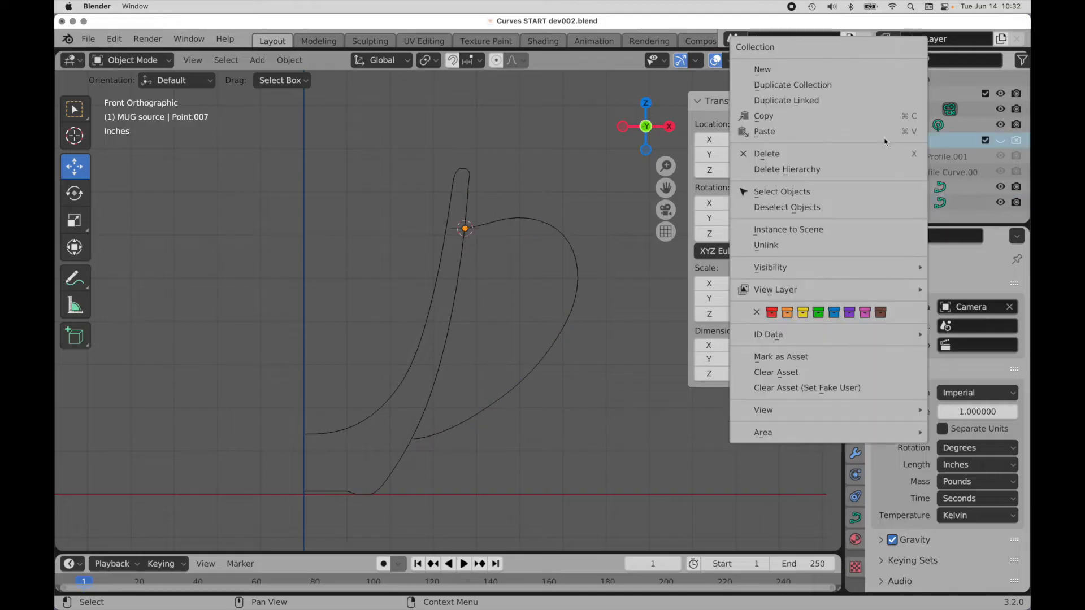
left_click(869, 169)
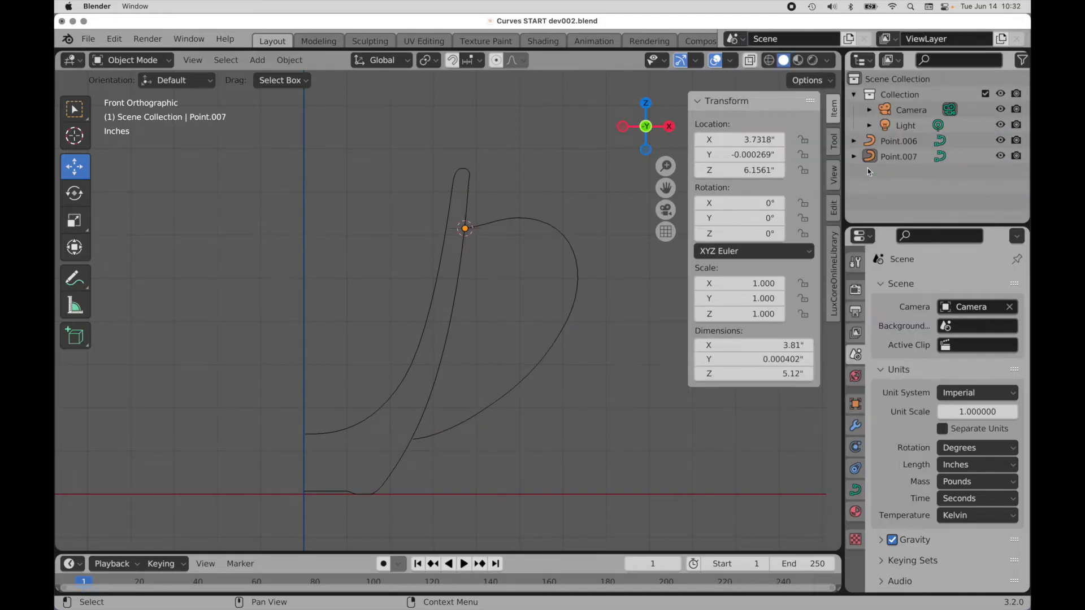
Step: Rename the body profile curve Point.006 as Mug and the handle path Point.007 as Handle
left_click(916, 142)
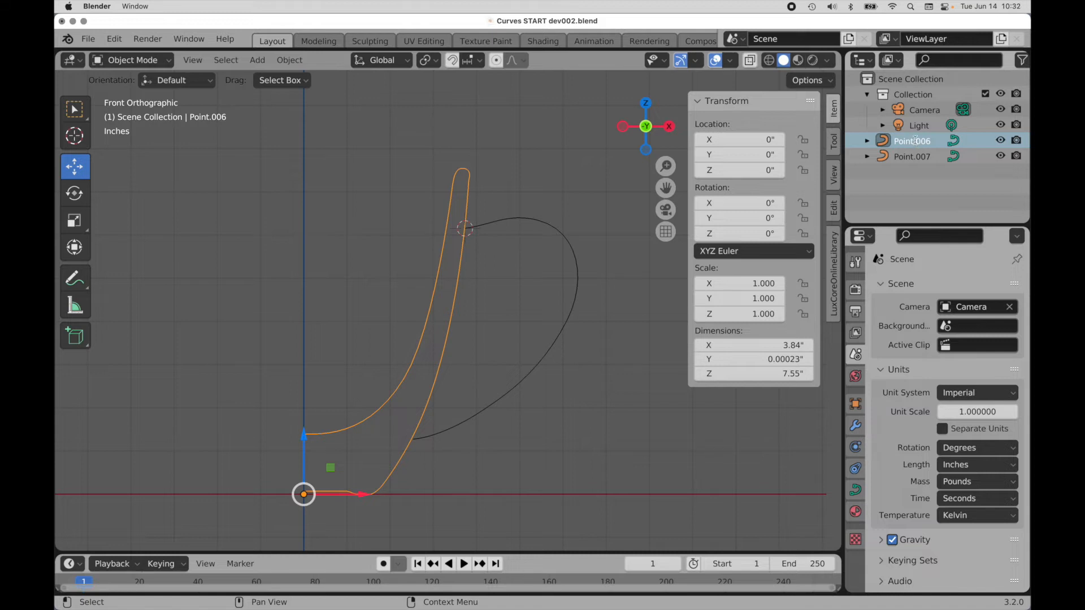
double_click(915, 141)
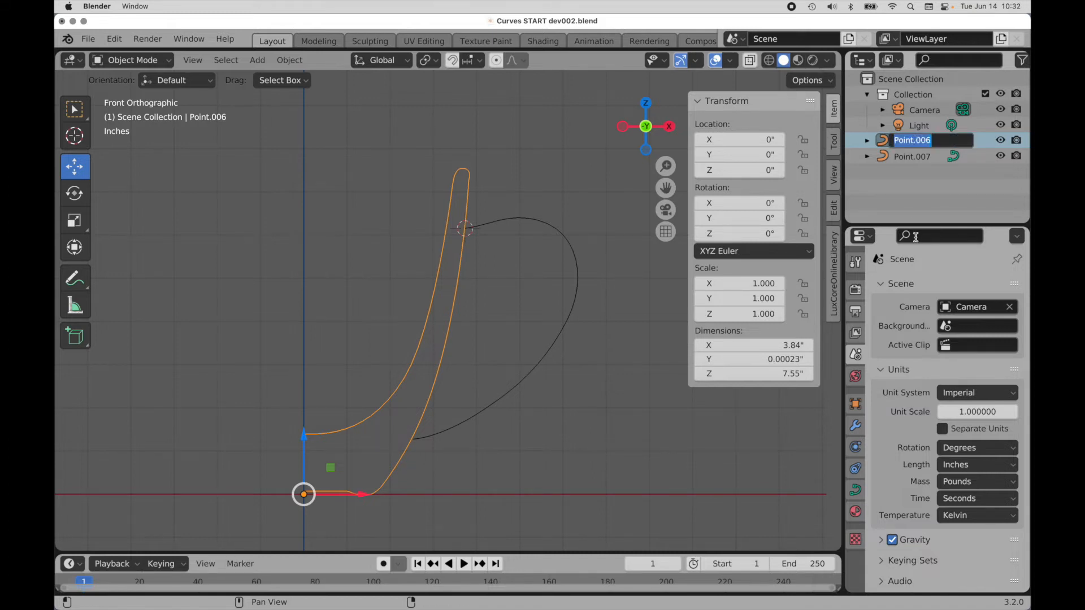
type("Mug")
key("Return")
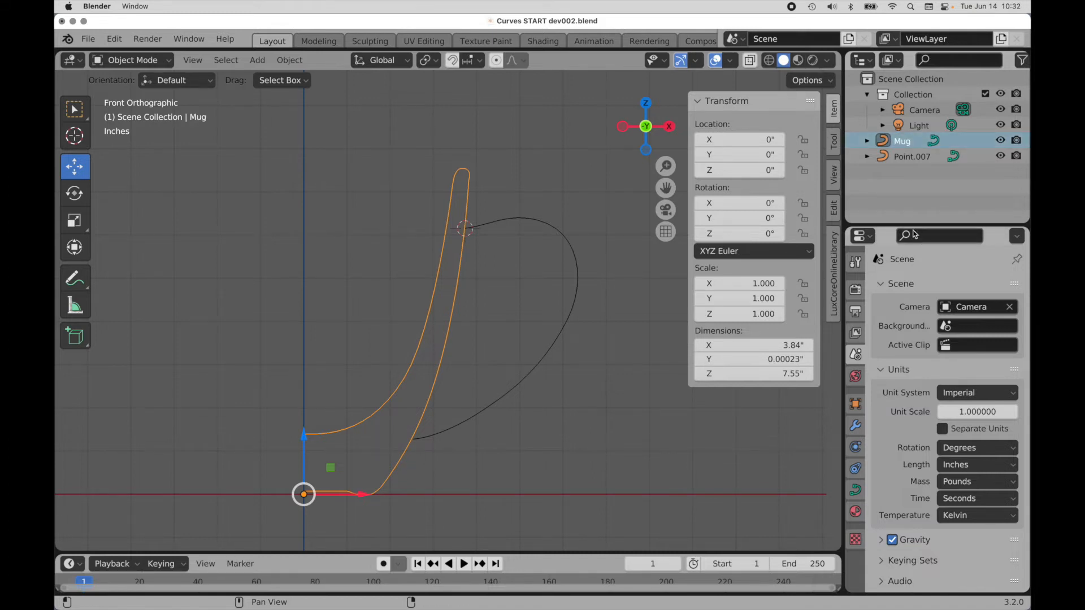
double_click(907, 153)
type("Handle")
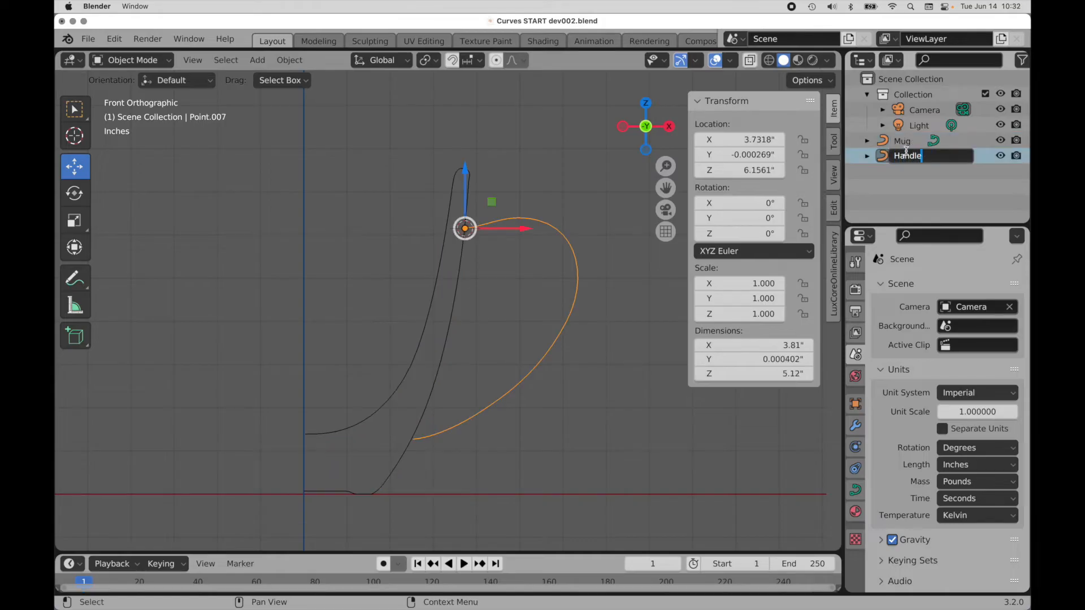
key("Return")
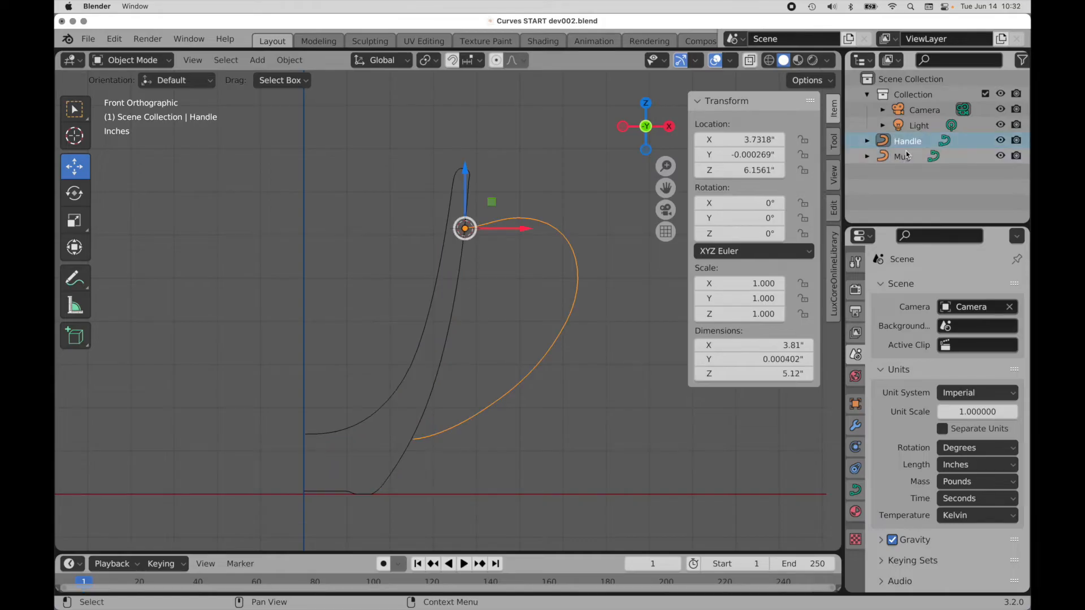
Step: Add a Screw modifier to the Mug profile curve to revolve it into a solid body
left_click(445, 356)
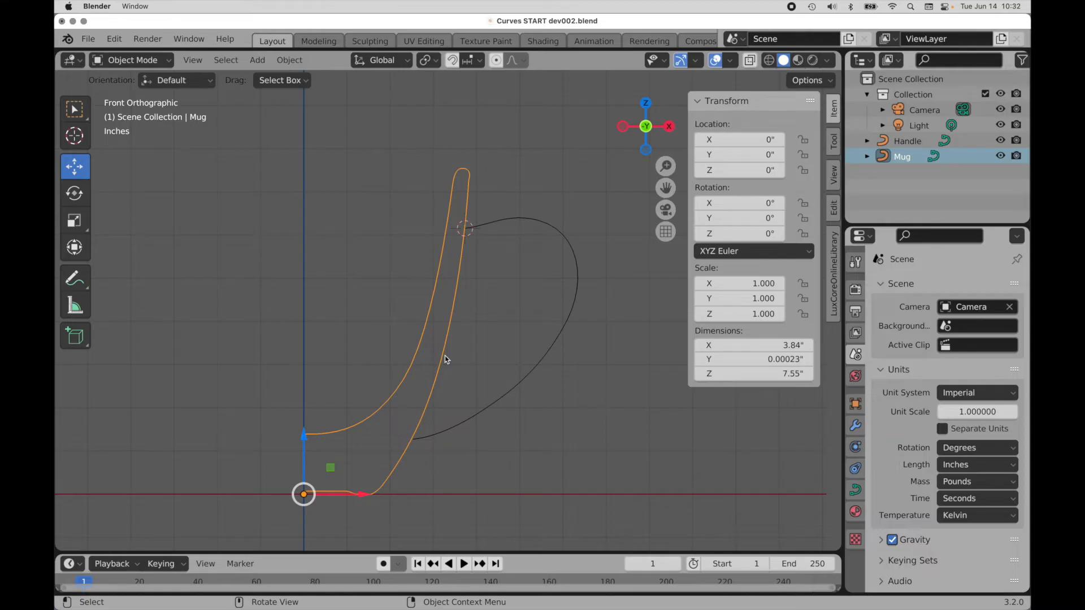
left_click(856, 428)
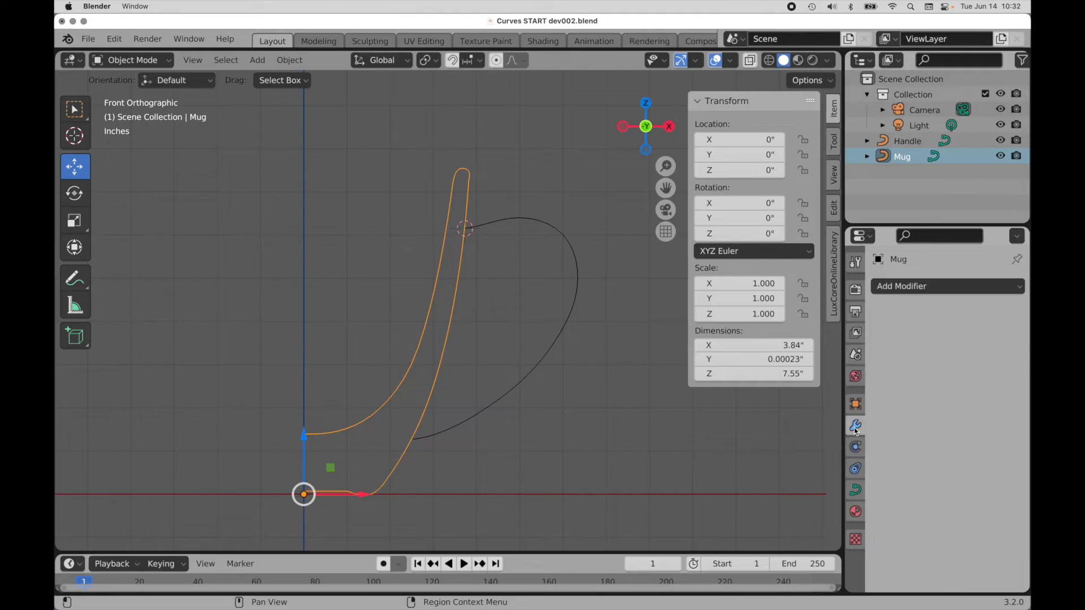
left_click(903, 287)
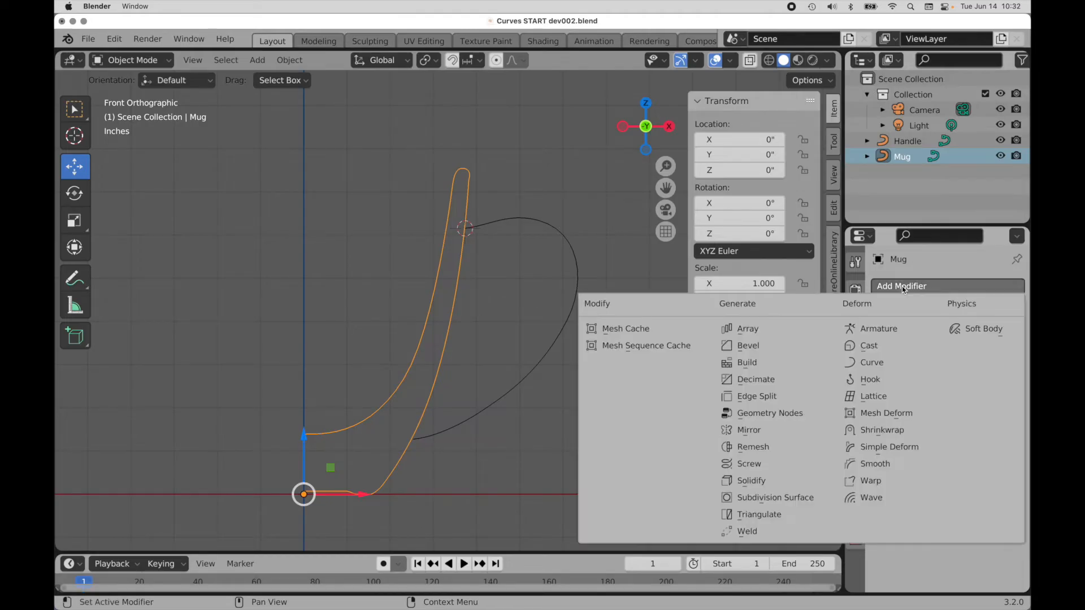
left_click(767, 464)
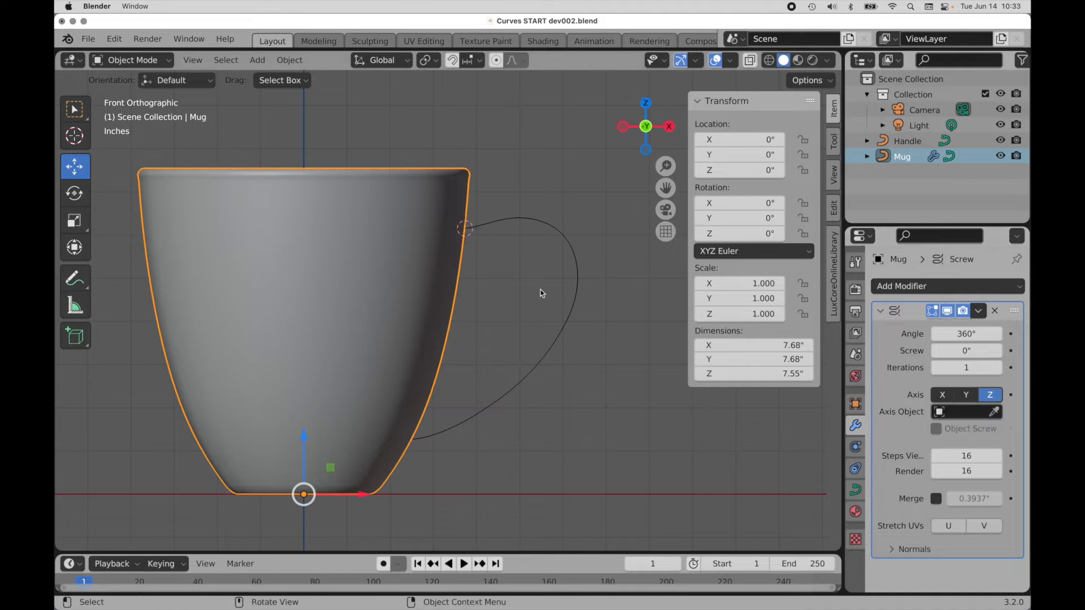
Step: Give the Handle curve a round bevel with a depth of 0.25 in
left_click(520, 221)
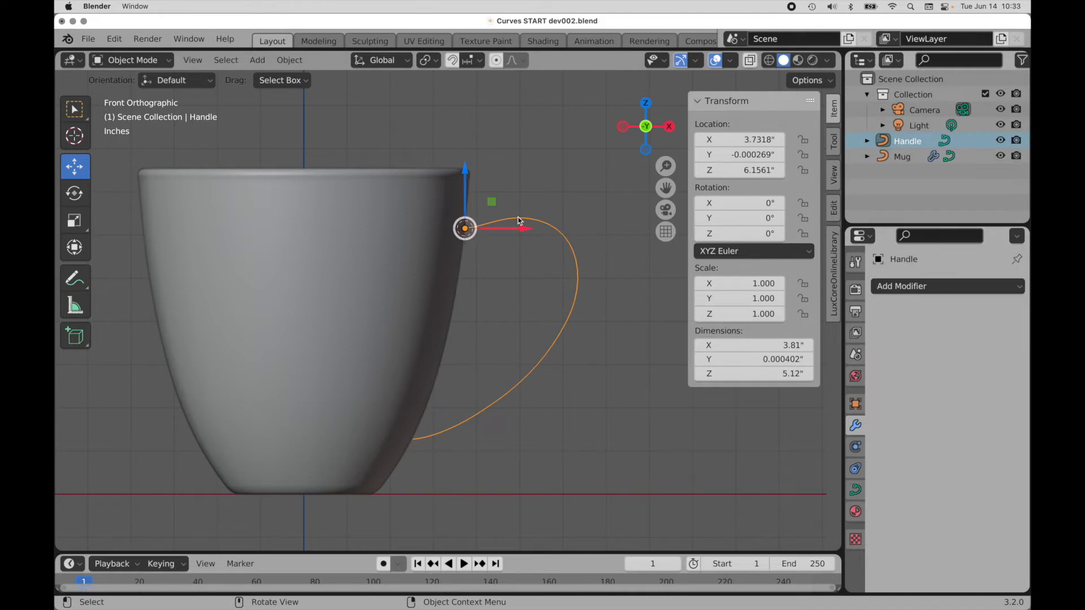
left_click(855, 492)
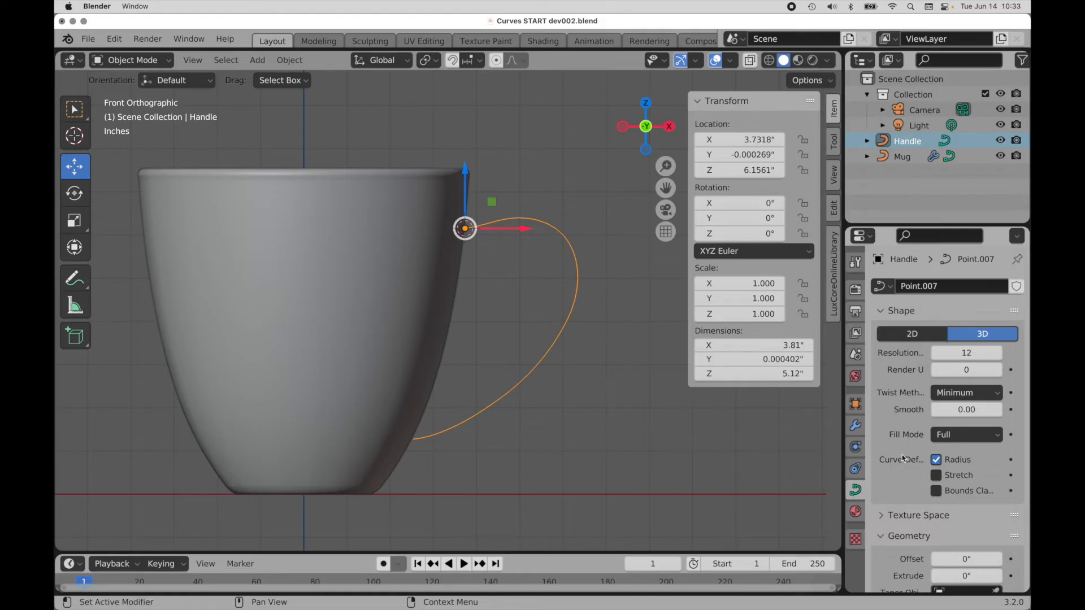
scroll(902, 458, "down", 5)
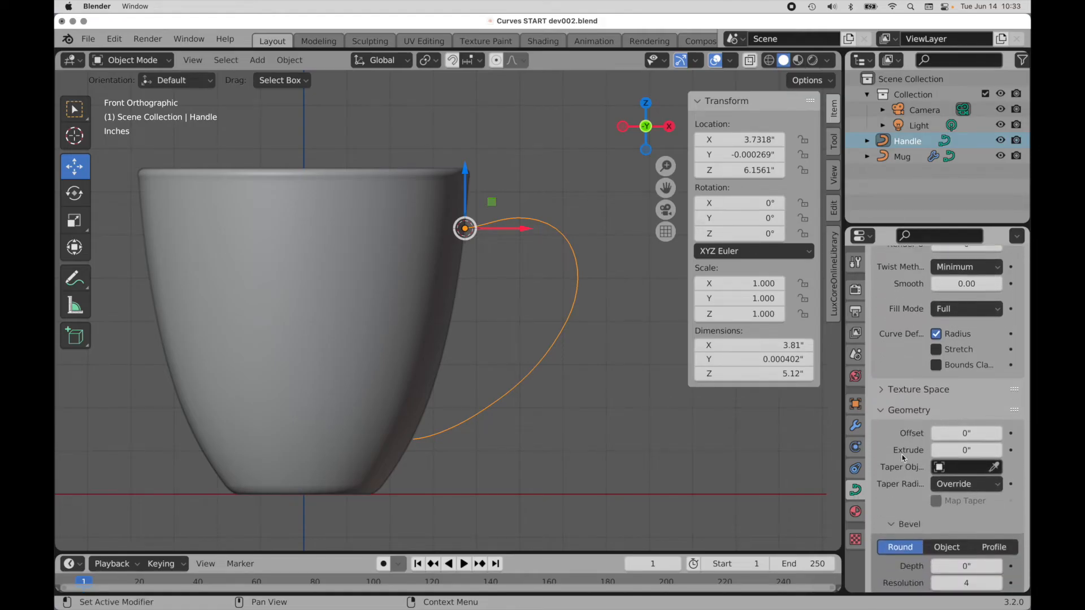
scroll(903, 459, "down", 3)
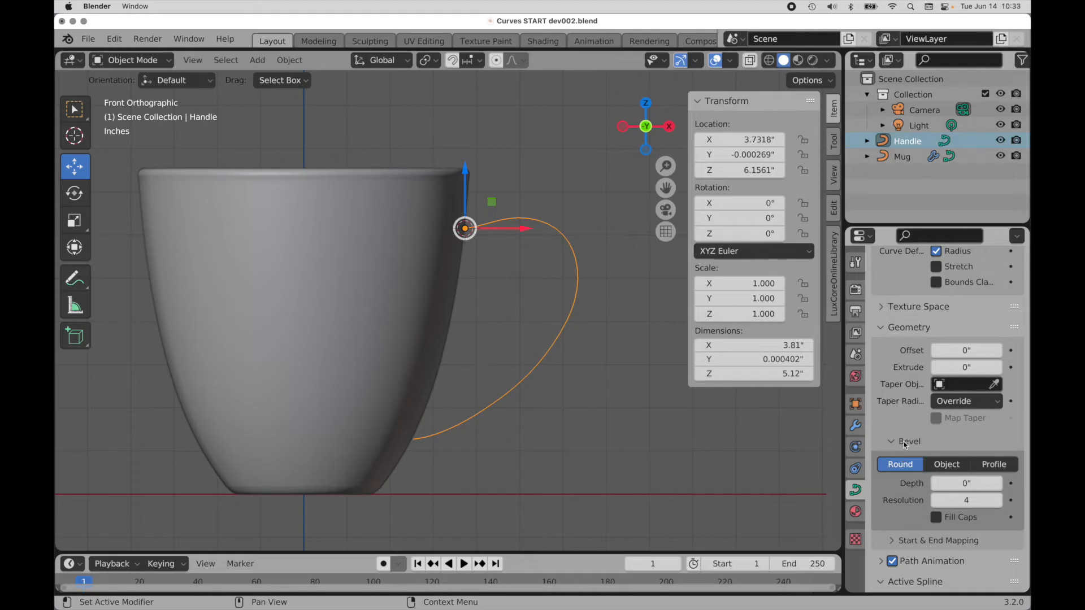
left_click(965, 482)
type(".")
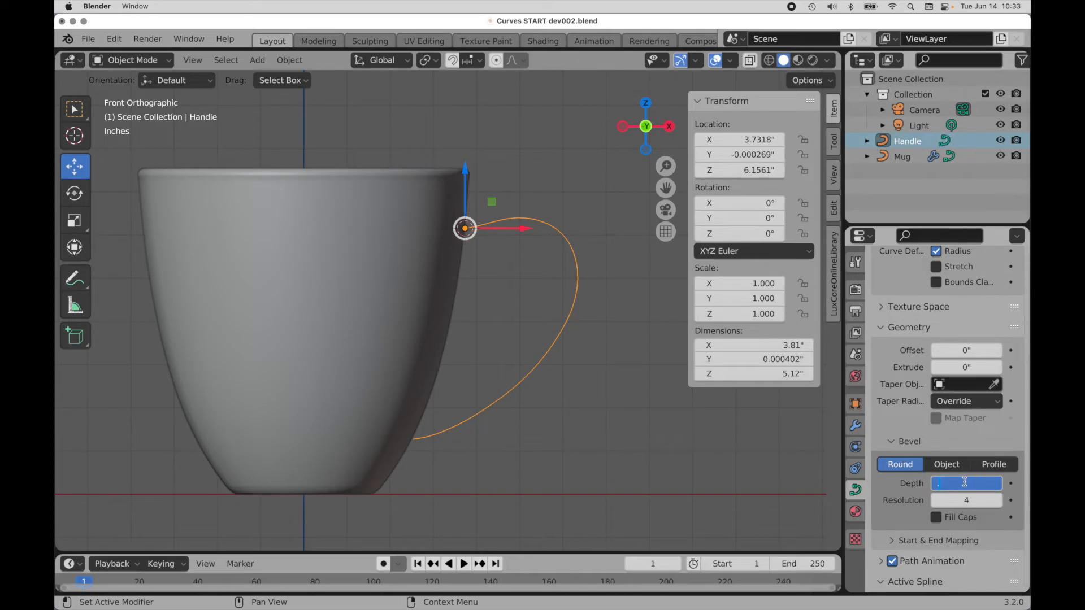
type("25")
key("Return")
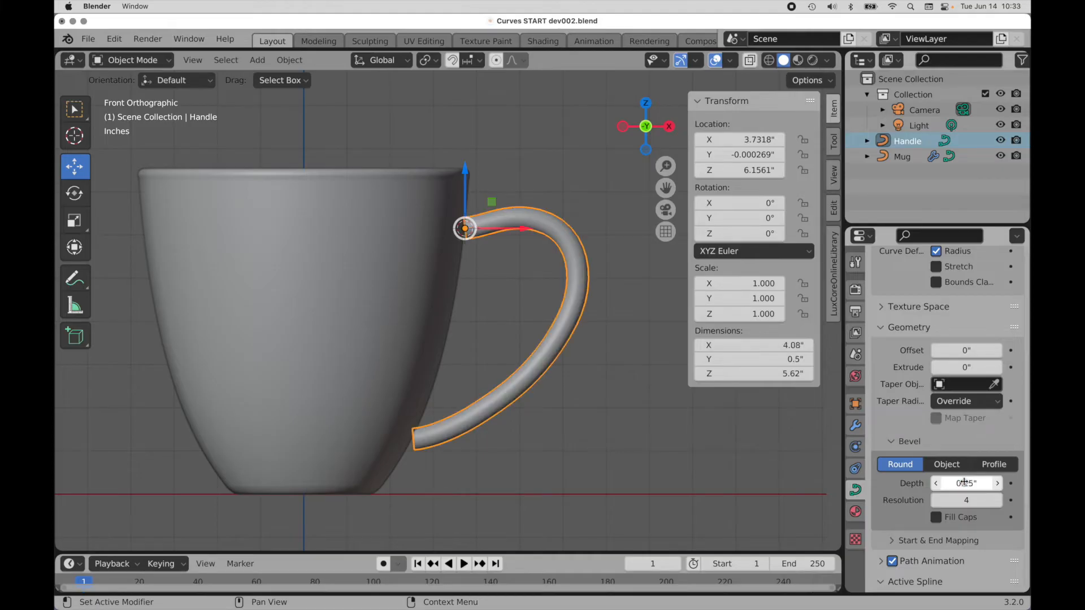
Step: Increase the Handle curve's bevel depth to 0.4 in
left_click(965, 482)
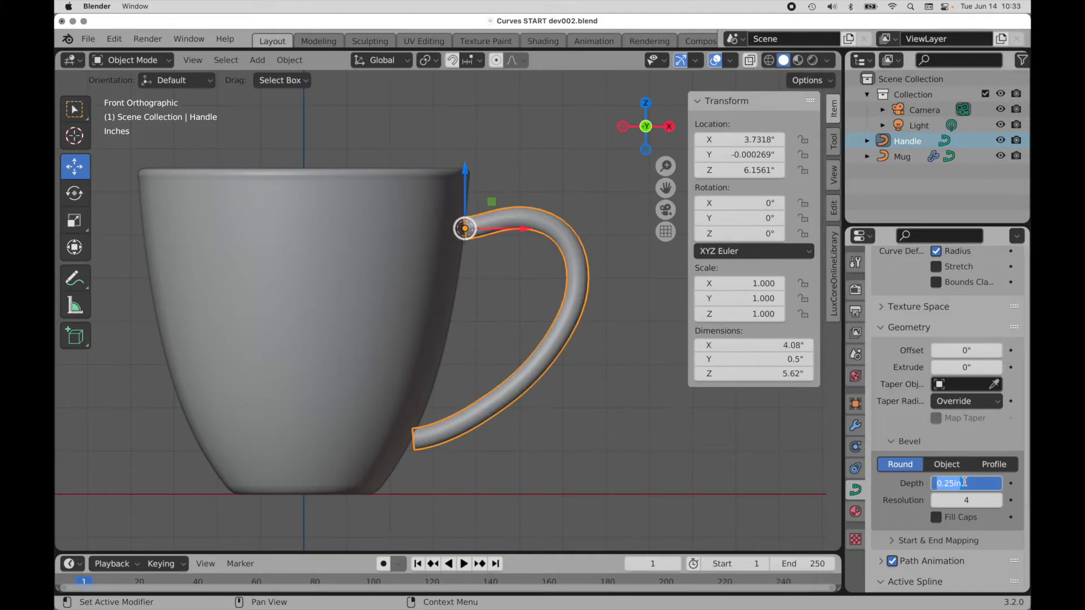
type(".4")
key("Return")
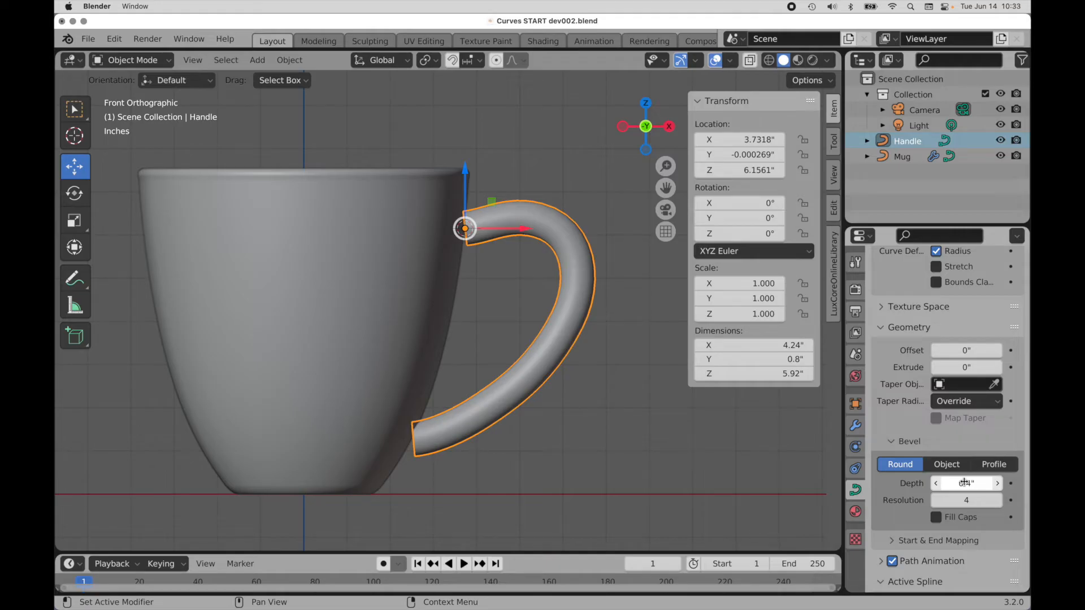
Step: Edit the Handle curve in wireframe shading and widen the tube at its outermost control point with the Radius tool
key("Tab")
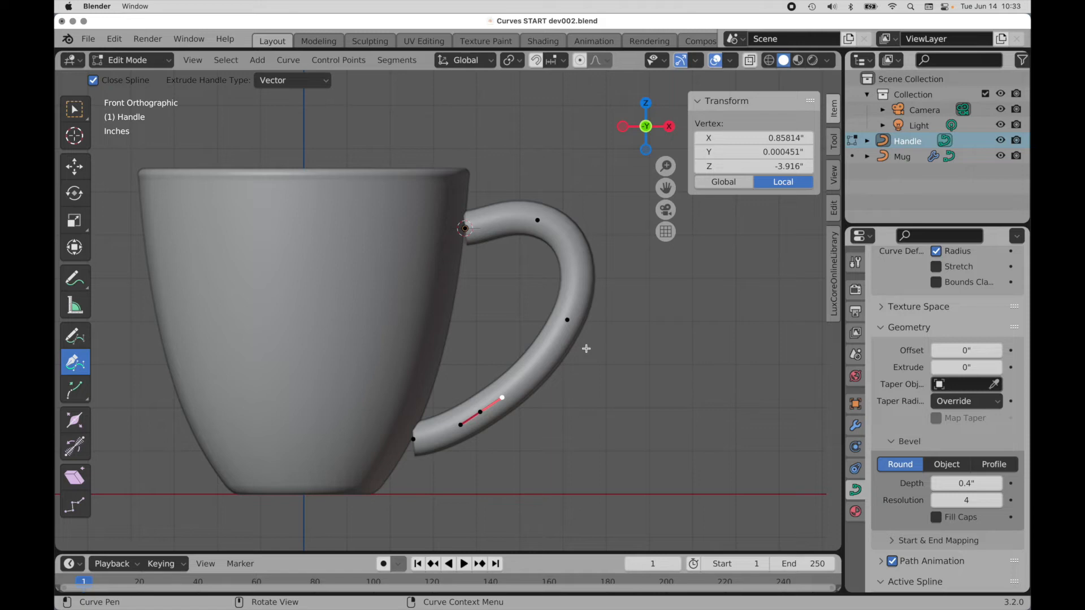
left_click(770, 60)
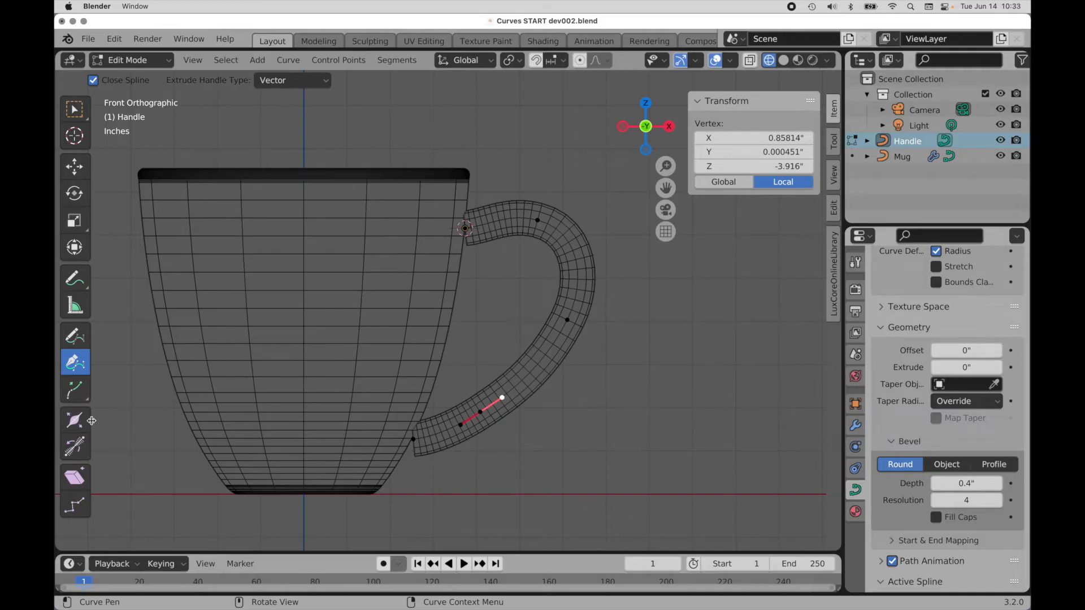
left_click(73, 423)
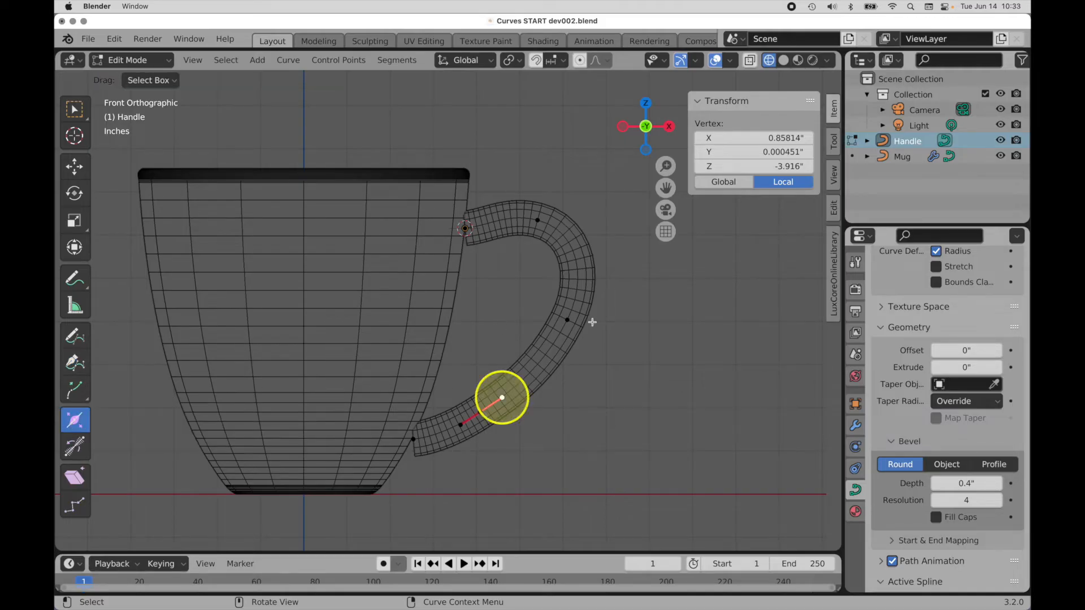
left_click(568, 320)
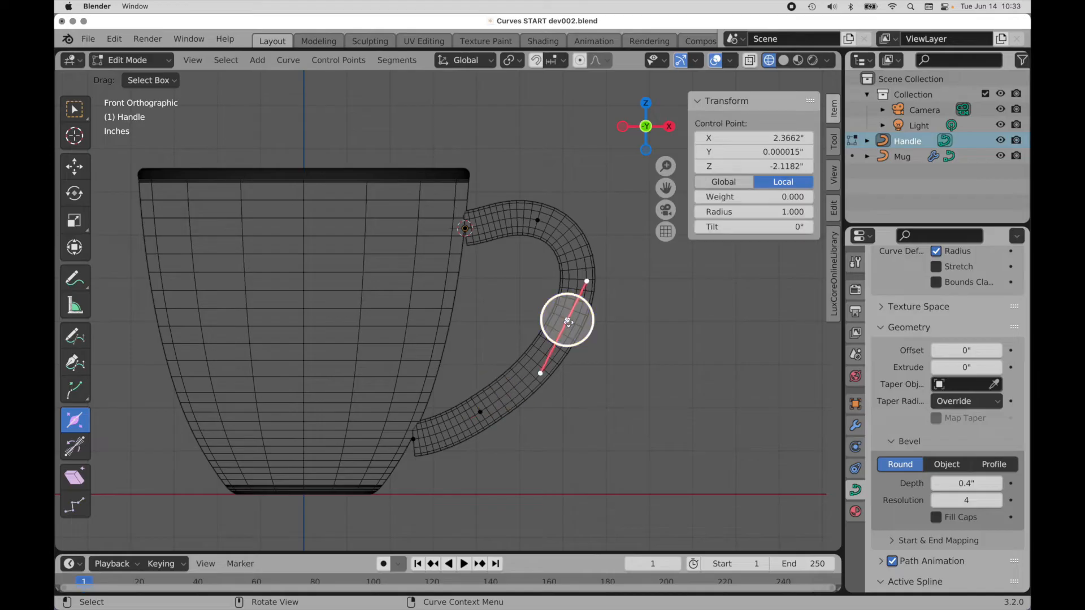
left_click_drag(590, 309, 604, 308)
Step: Reduce the handle's radius to about 0.81 at the upper point and 0.63 at the lower point, and narrow the outermost point
left_click(537, 221)
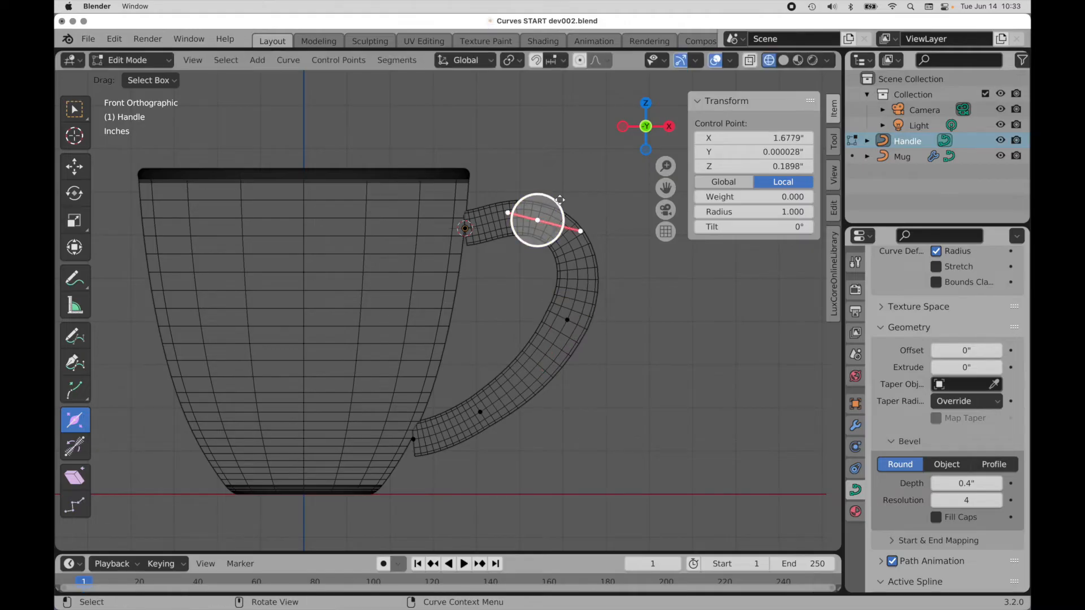
left_click_drag(549, 196, 544, 203)
left_click(479, 414)
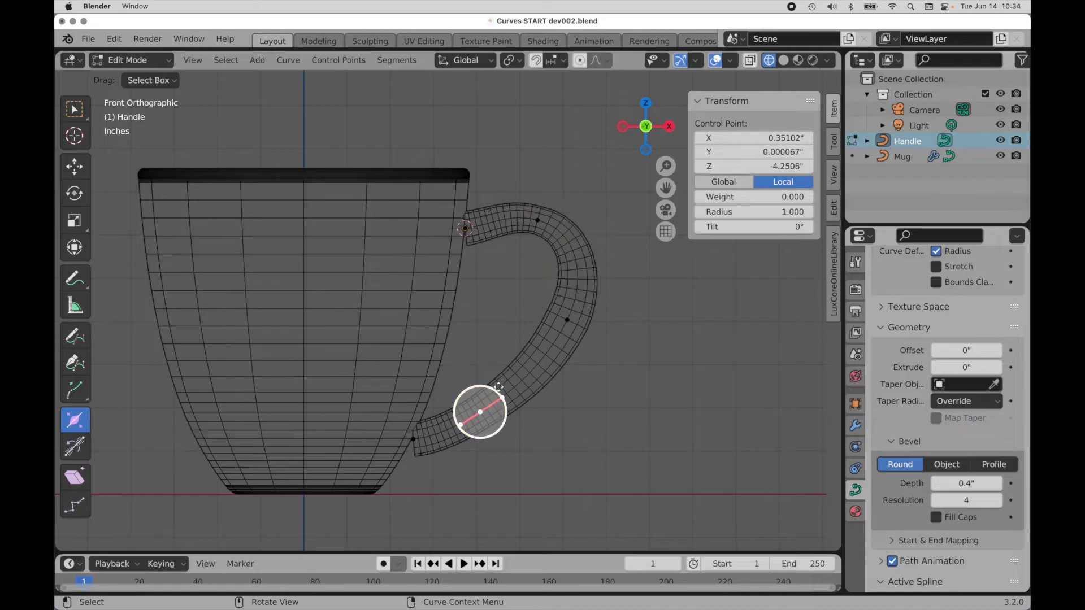
left_click_drag(496, 392, 485, 397)
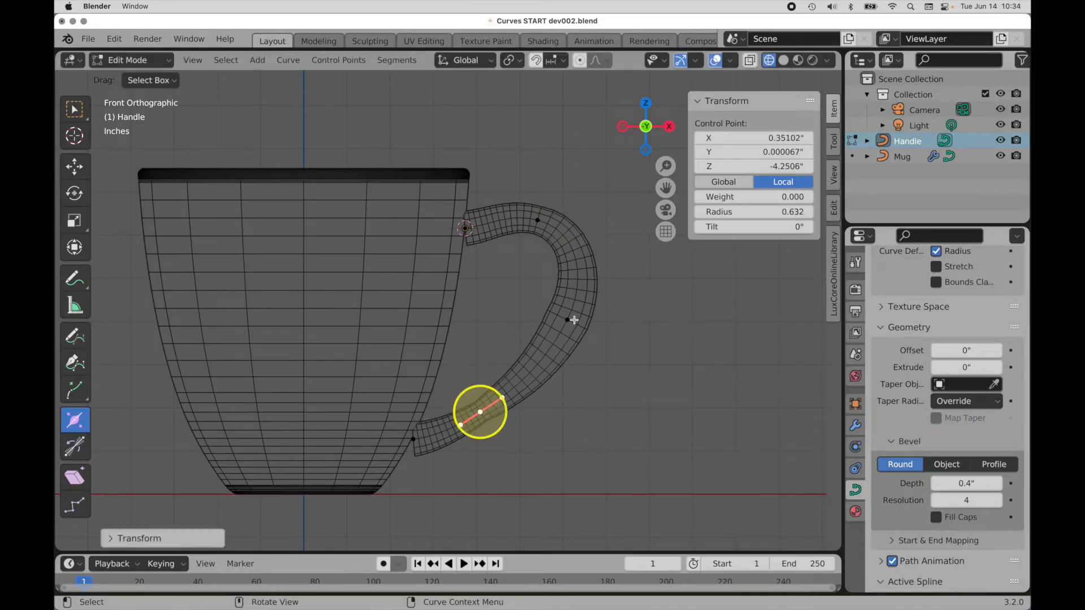
left_click(567, 320)
left_click_drag(588, 300, 578, 308)
Step: Set the handle's radius to about 0.93 at the upper point, 1.32 at the outermost point and 1.08 at the lower point
left_click(537, 219)
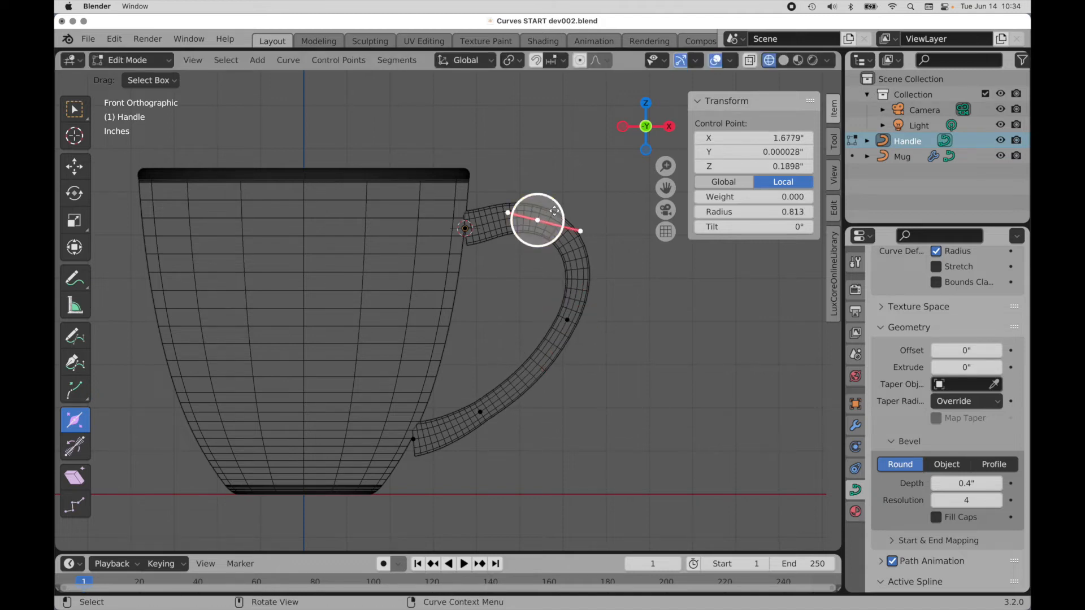
mouse_move(555, 206)
left_mouse_down()
mouse_move(571, 194)
mouse_move(553, 206)
left_mouse_up()
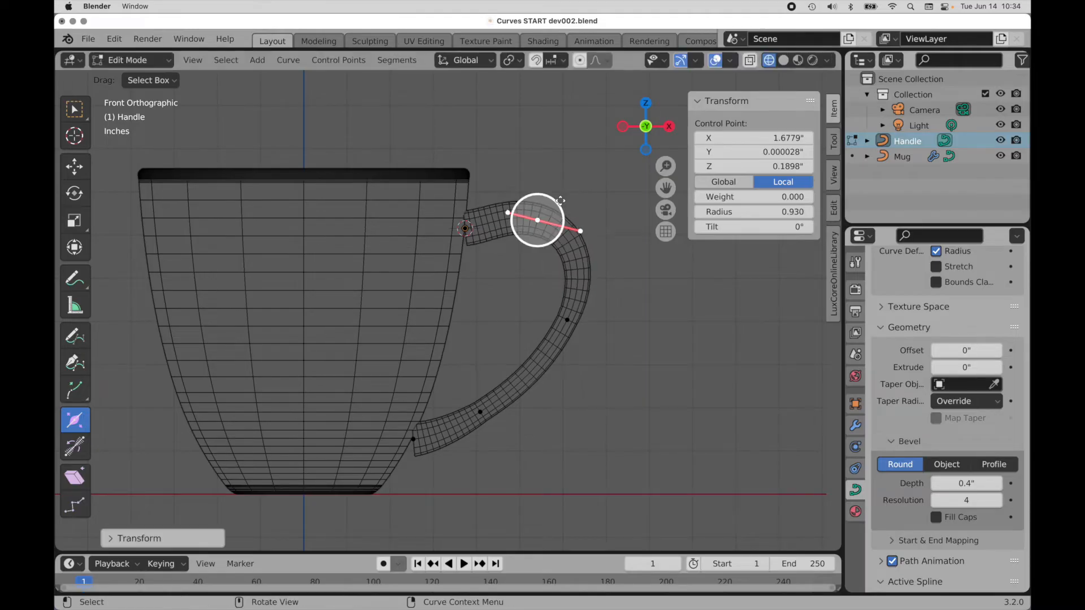
left_click(566, 322)
left_click_drag(582, 340, 609, 355)
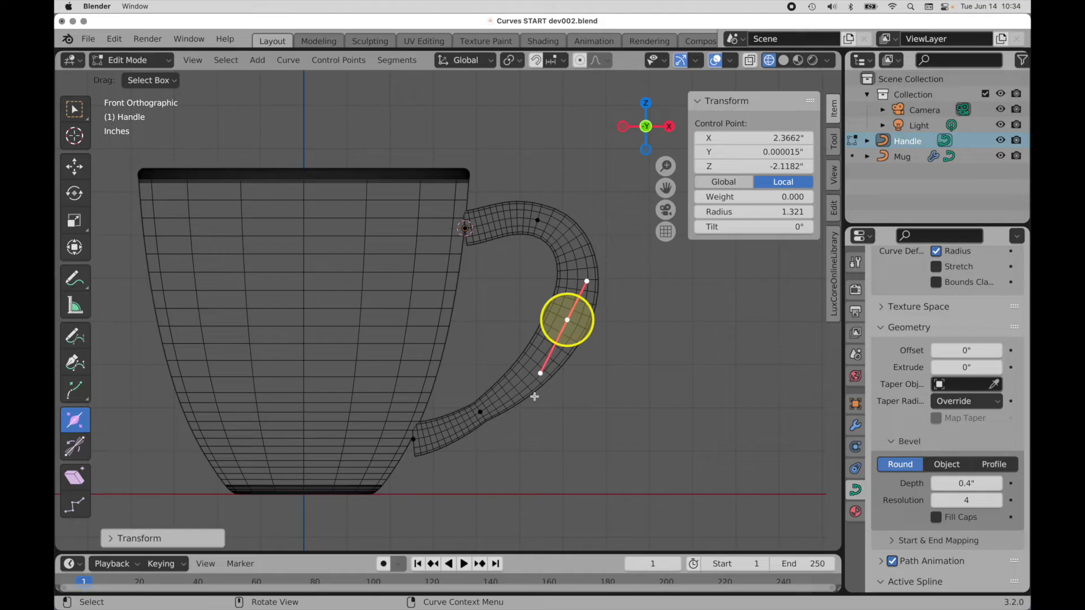
left_click(481, 412)
left_click_drag(506, 425, 482, 417)
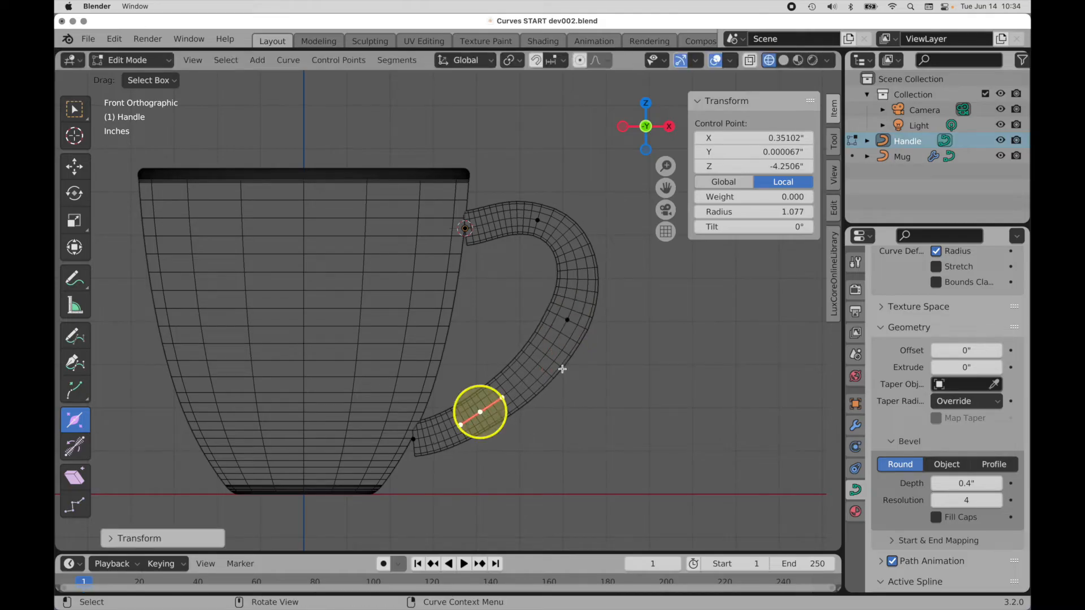
Step: Move the handle's outermost control point to about X 2.35, Z -2.43 in and the lower one to about X 0.55, Z -4.34 in with Curve Pen
left_click(567, 318)
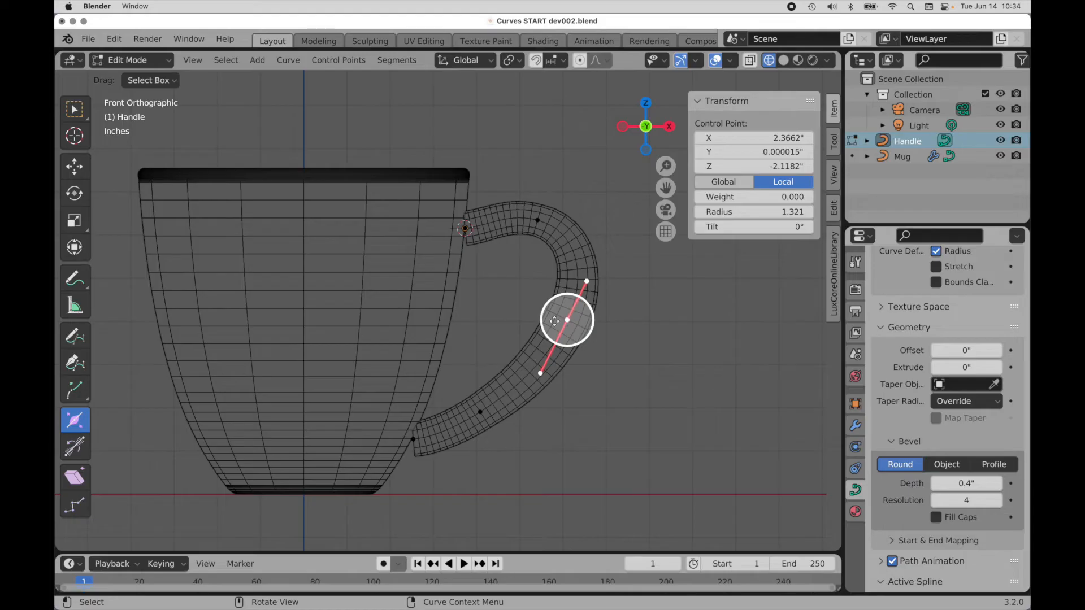
left_click(74, 365)
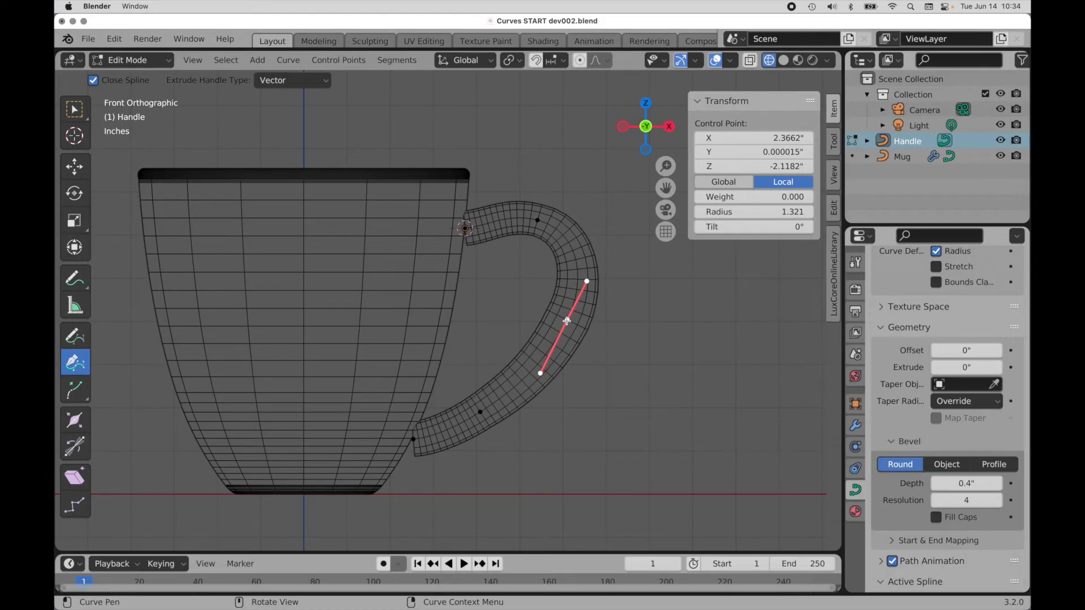
left_click_drag(566, 321, 570, 326)
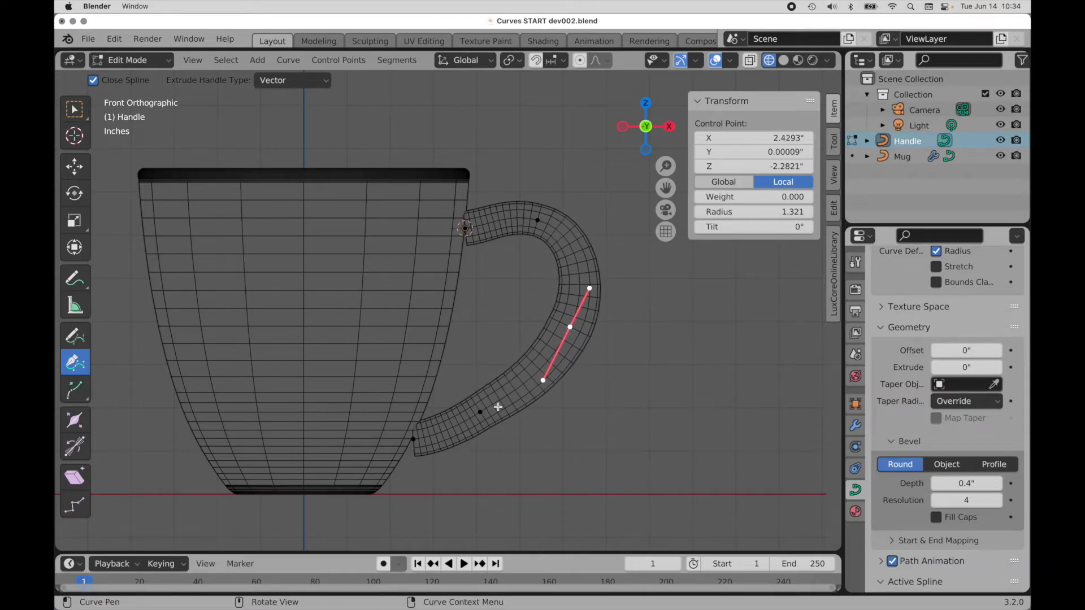
left_click_drag(481, 412, 492, 417)
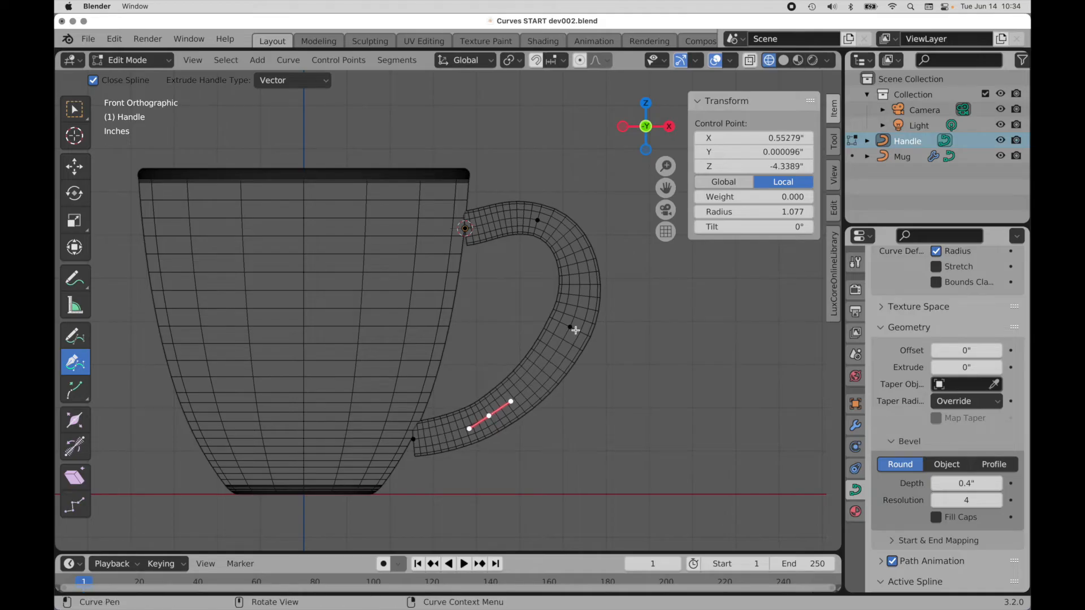
left_click_drag(571, 328, 568, 335)
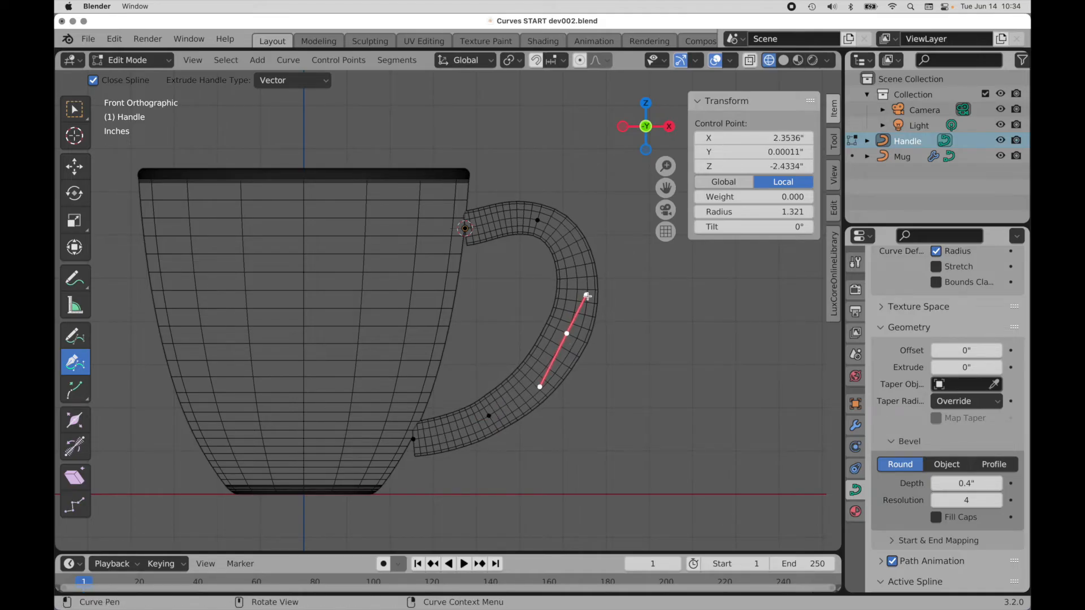
left_click_drag(587, 296, 589, 291)
Step: Extend the outer Bezier handle of the Handle curve's upper control point to about X 2.80, Z -0.08 in, and leave Edit Mode
left_click(538, 221)
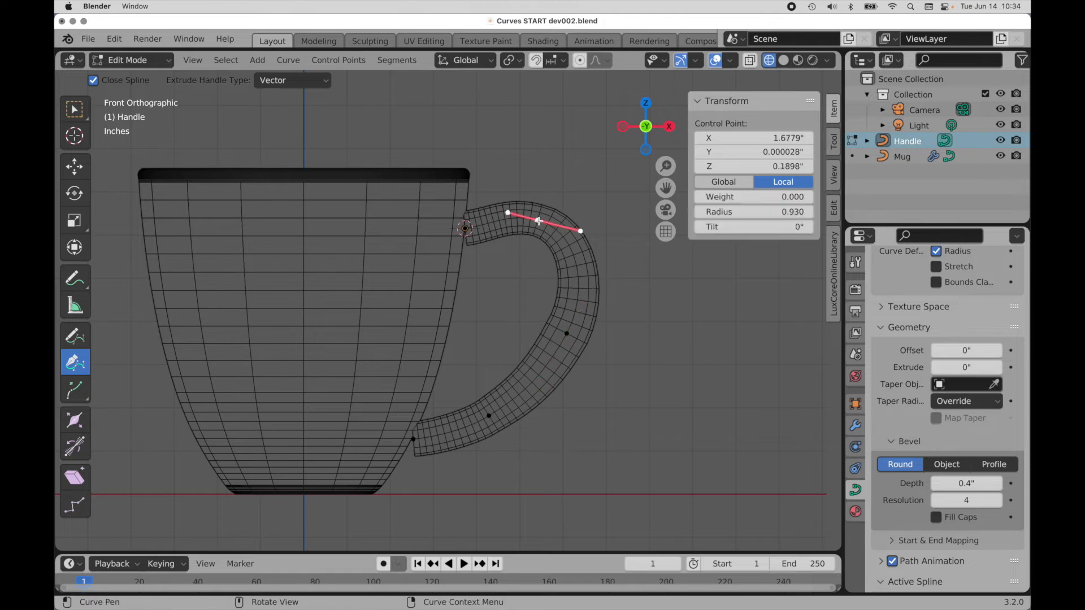
left_click_drag(580, 231, 585, 234)
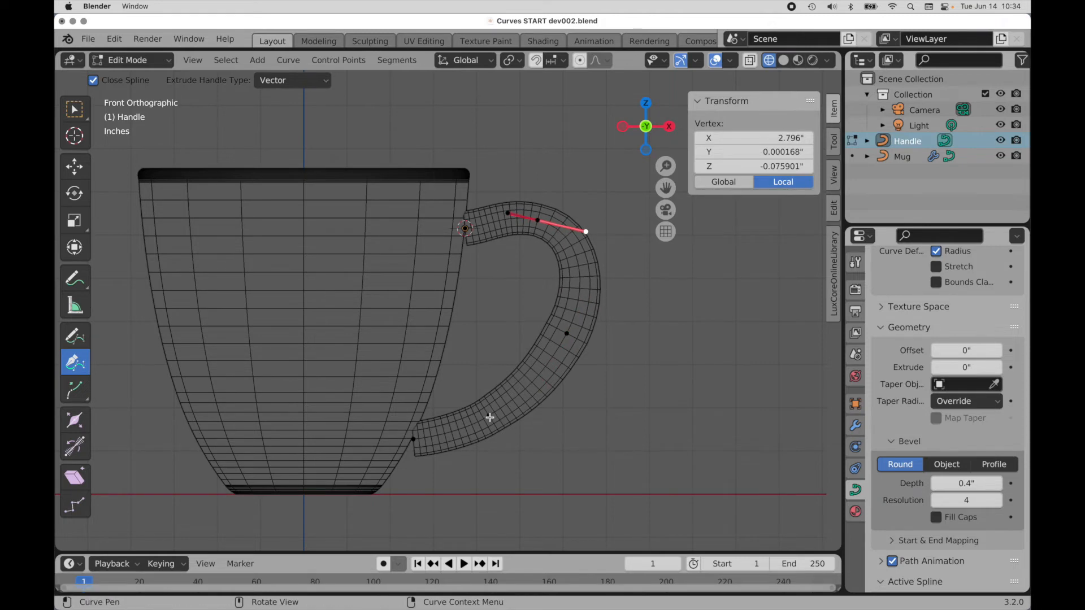
left_click(489, 417)
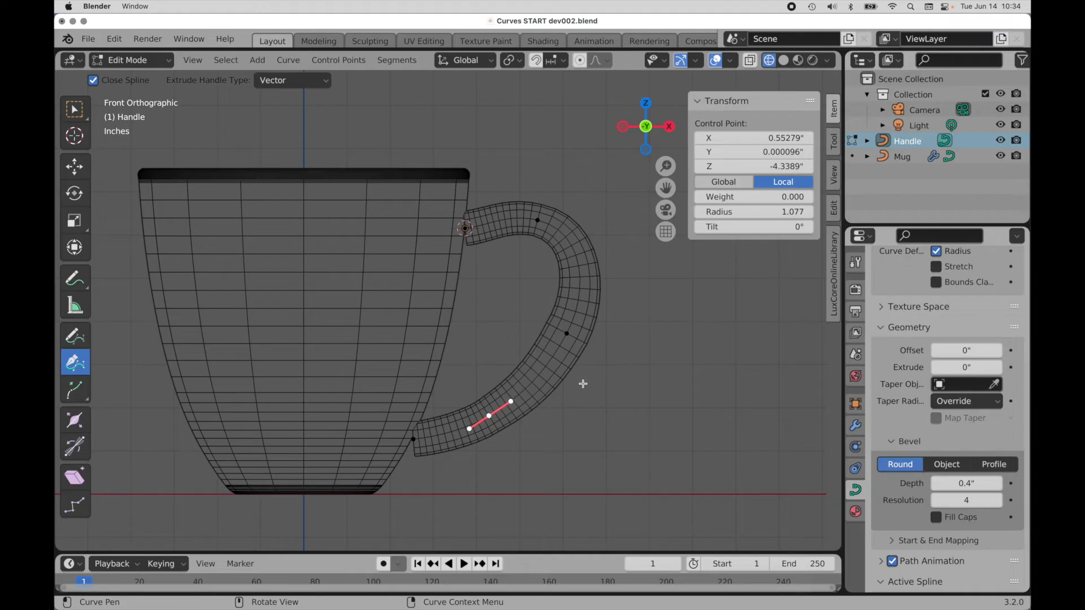
middle_click_drag(583, 384, 557, 406)
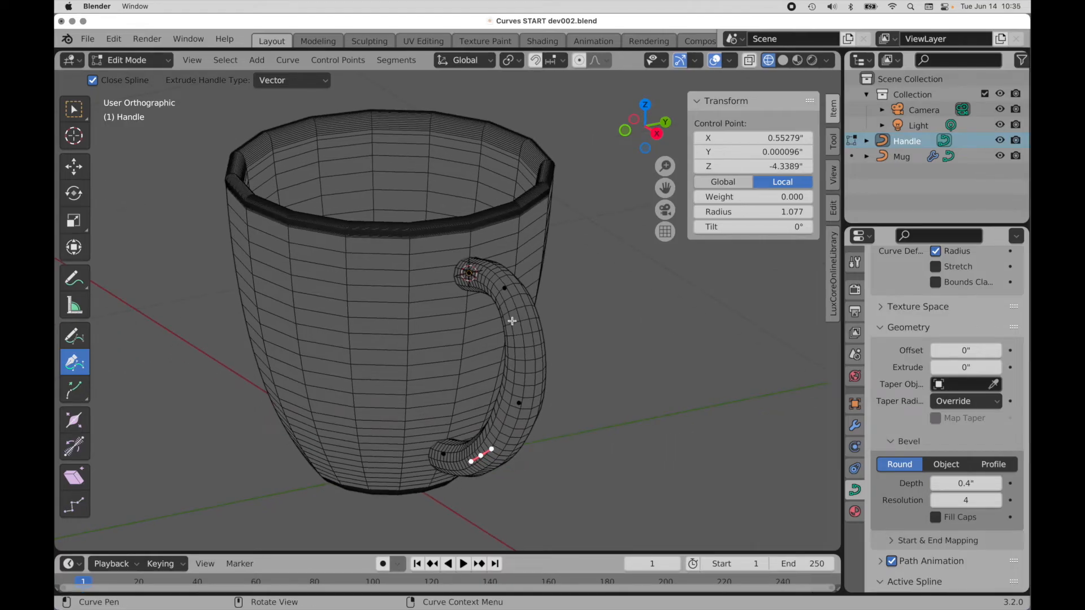
key("Tab")
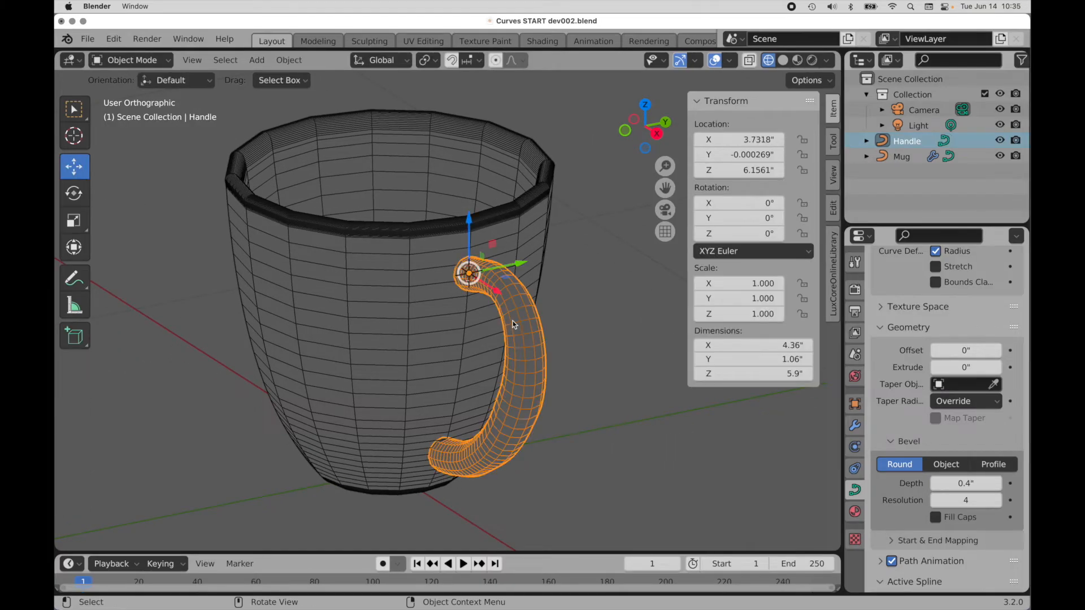
Step: Set the Mug curve's preview resolution to 6
left_click(521, 214)
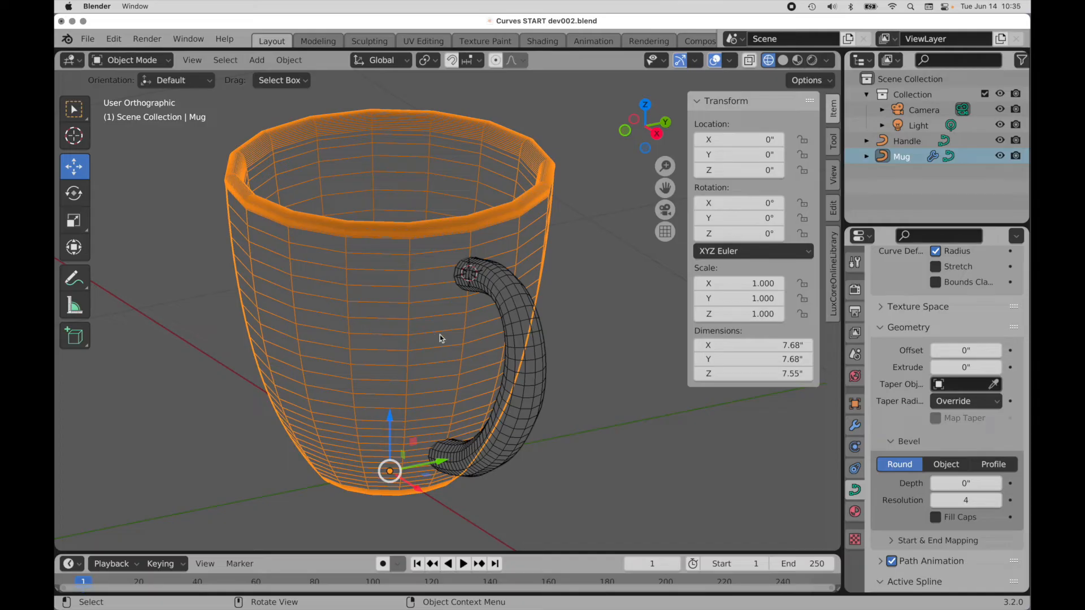
scroll(907, 328, "up", 1)
scroll(907, 328, "up", 10)
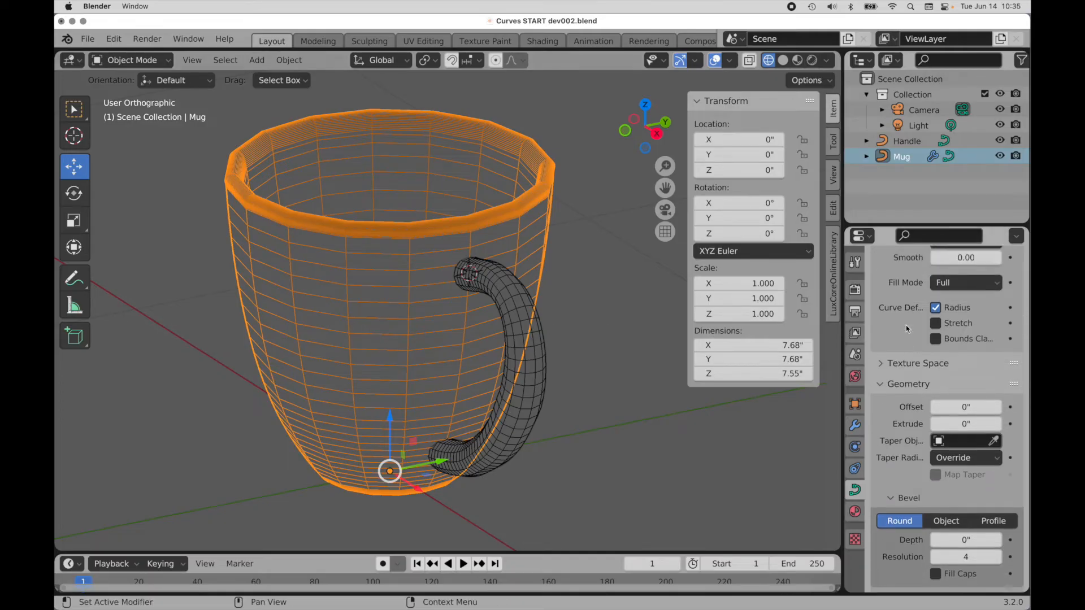
scroll(907, 329, "up", 3)
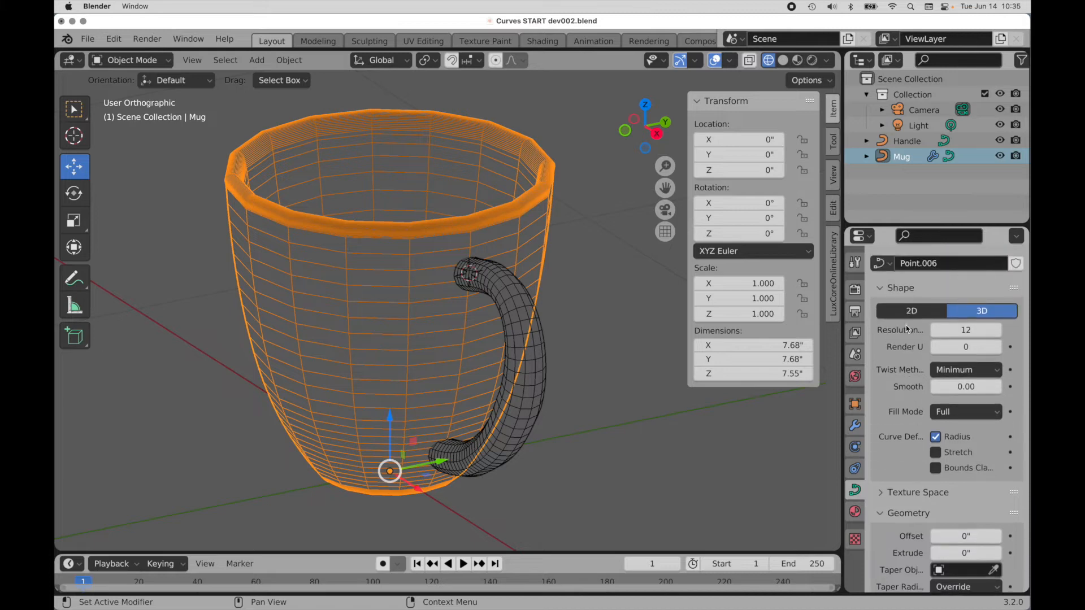
left_click(966, 329)
type("4")
key("Return")
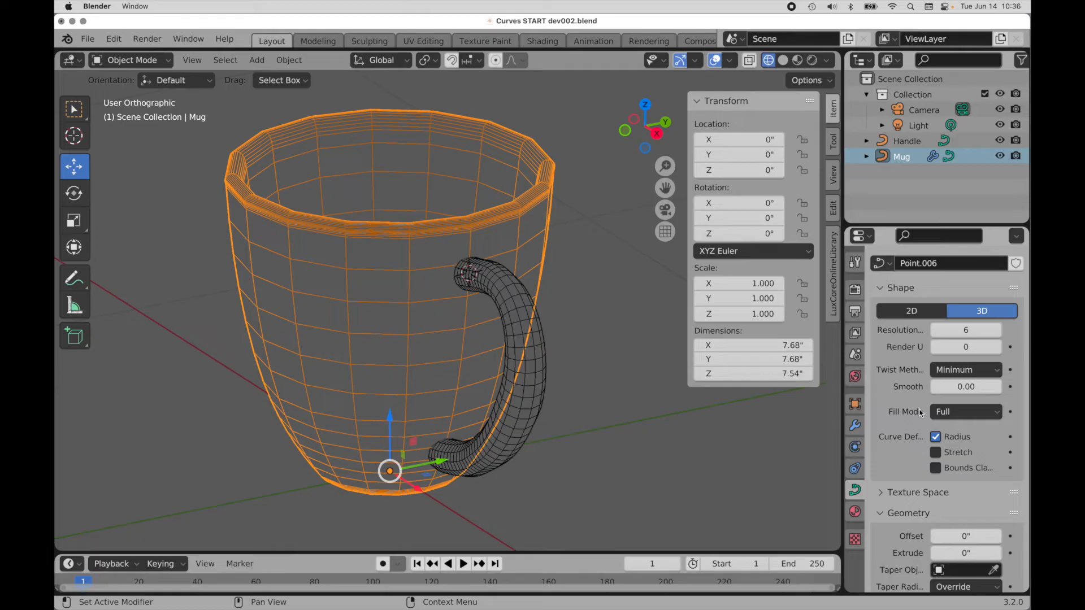
Step: Set the viewport steps of the Mug's Screw modifier to 32
scroll(920, 413, "down", 2)
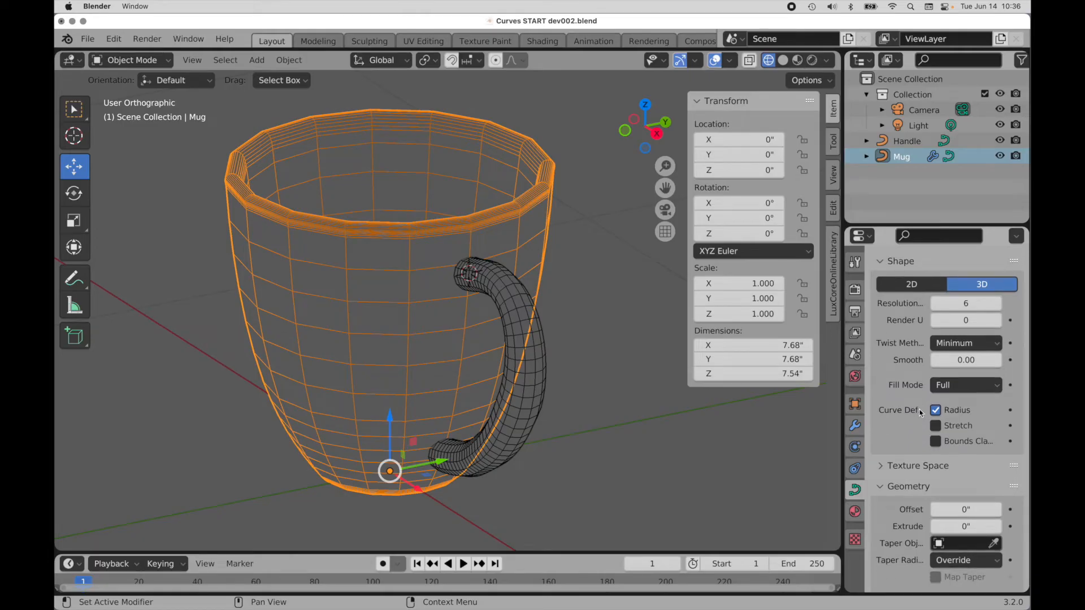
scroll(920, 413, "down", 4)
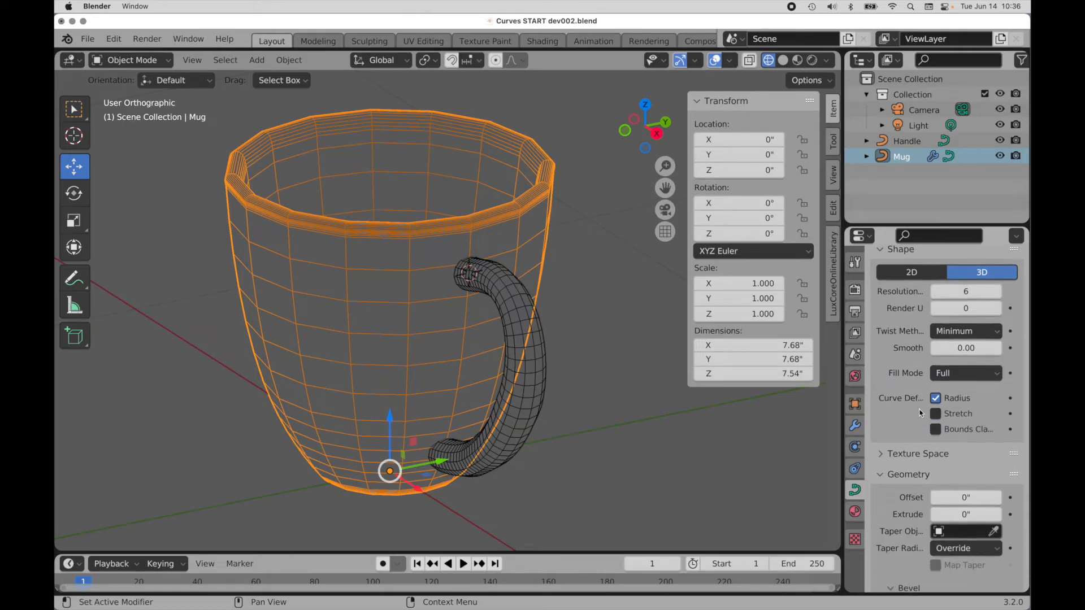
left_click(855, 425)
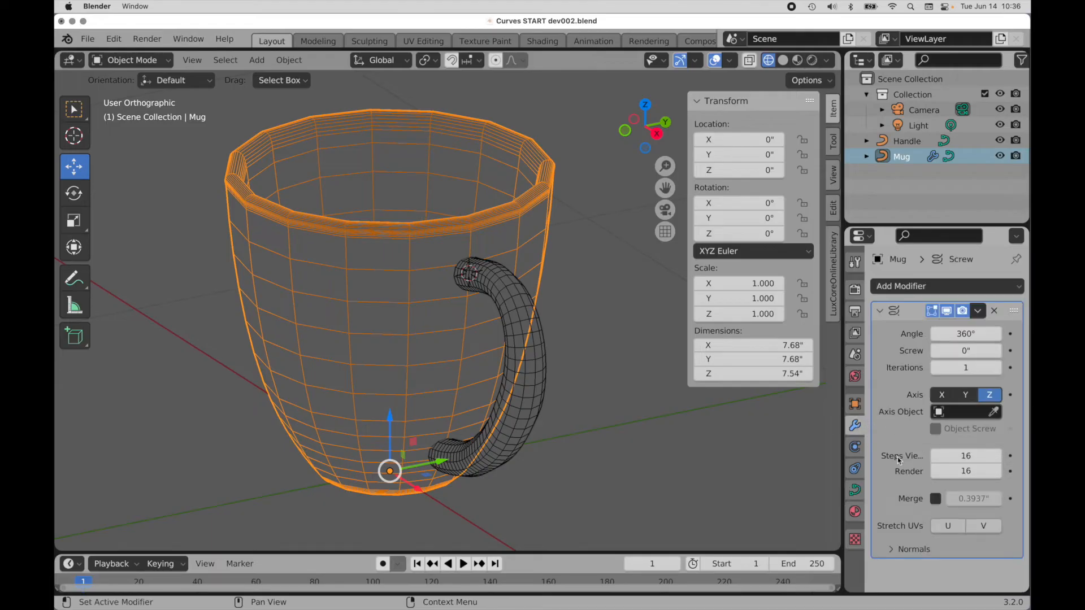
left_click(969, 456)
type("32")
key("Return")
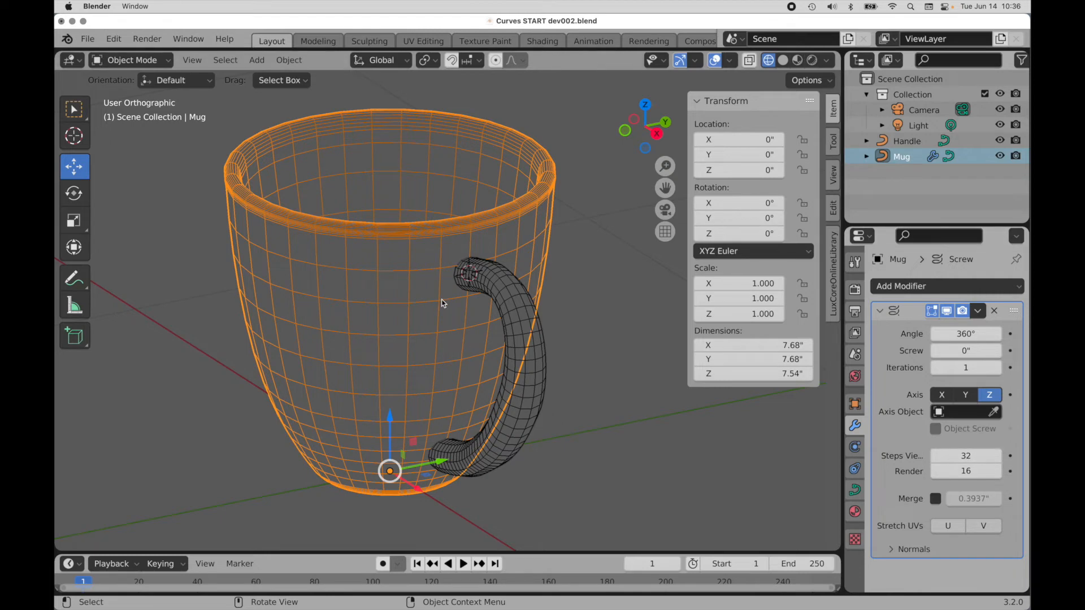
Step: Set the Handle curve's preview resolution to 6, working in front view
left_click(527, 322)
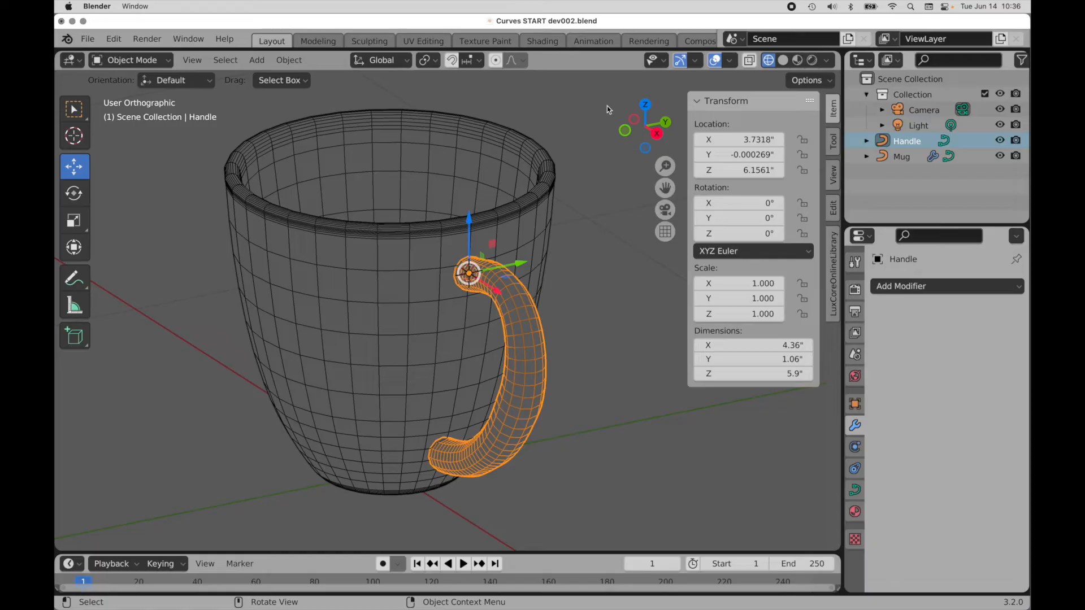
left_click(625, 131)
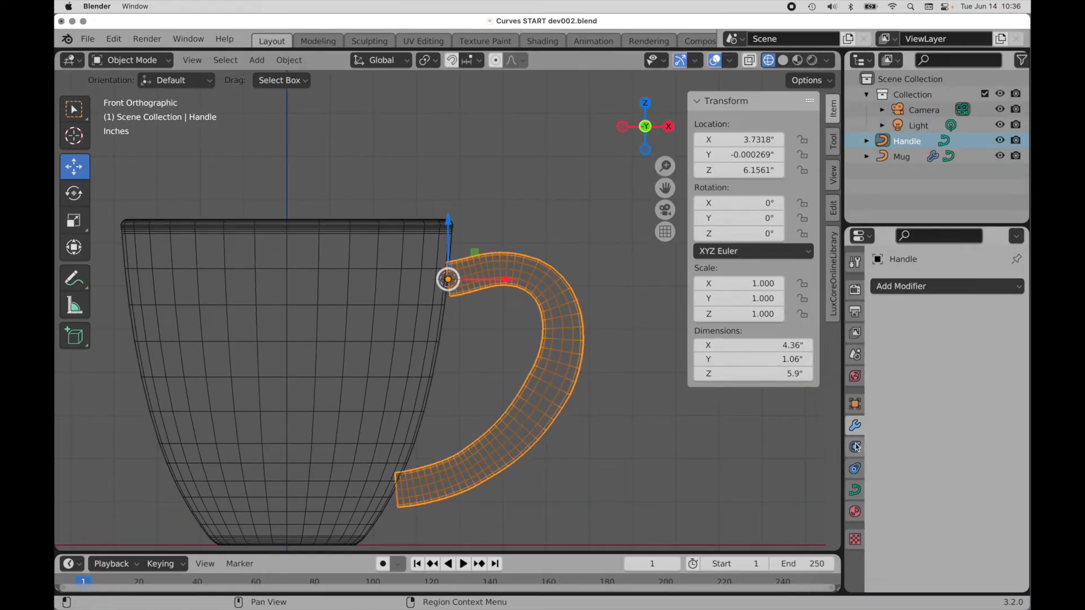
left_click(855, 490)
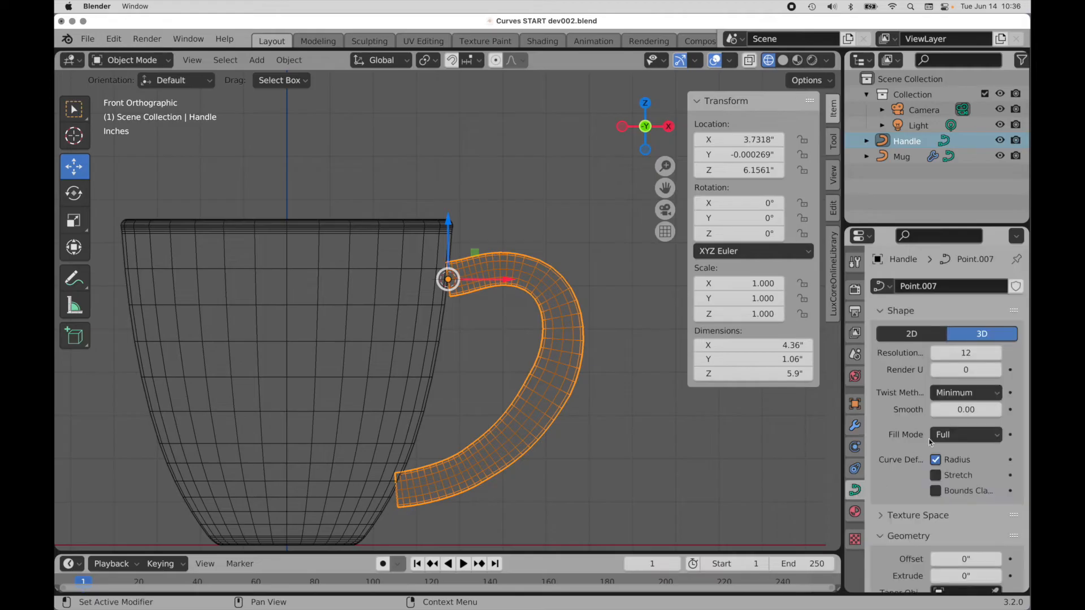
left_click(965, 355)
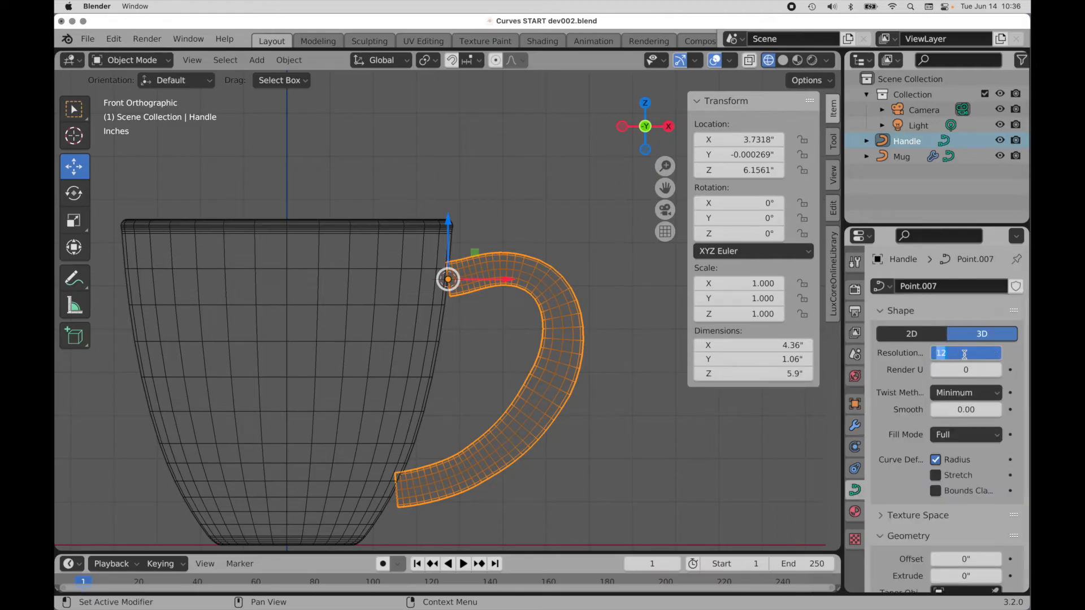
type("6")
key("Return")
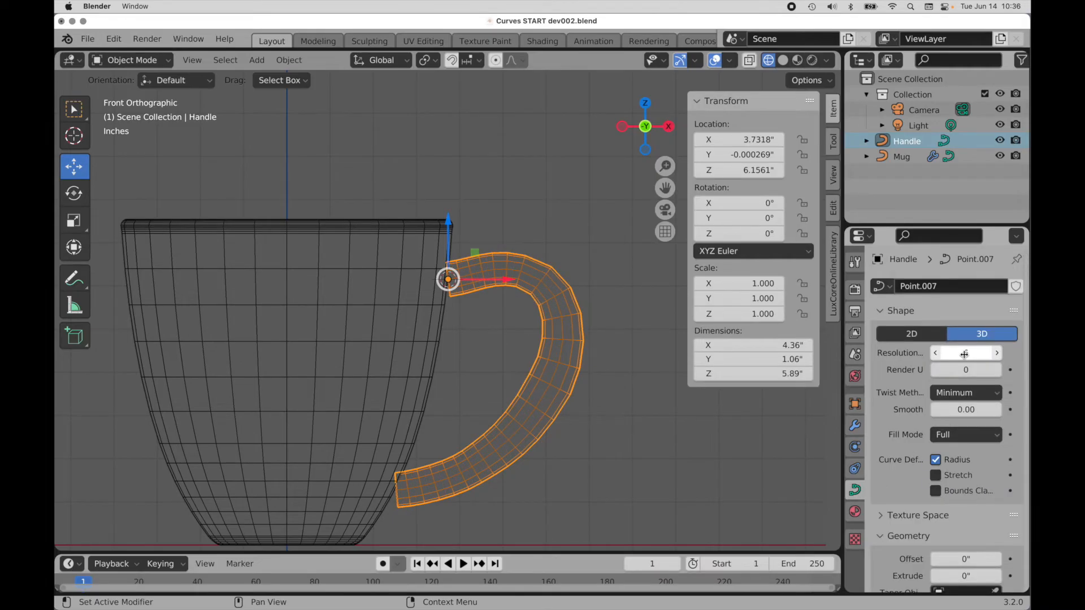
Step: Set the Handle curve's bevel resolution to 2
scroll(961, 485, "down", 4)
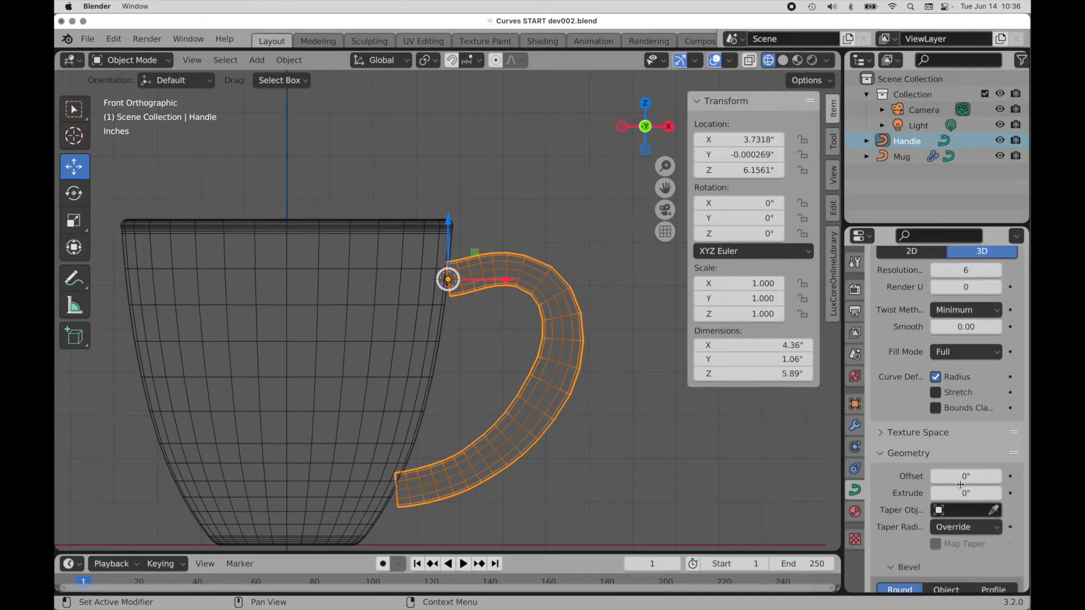
scroll(960, 484, "down", 5)
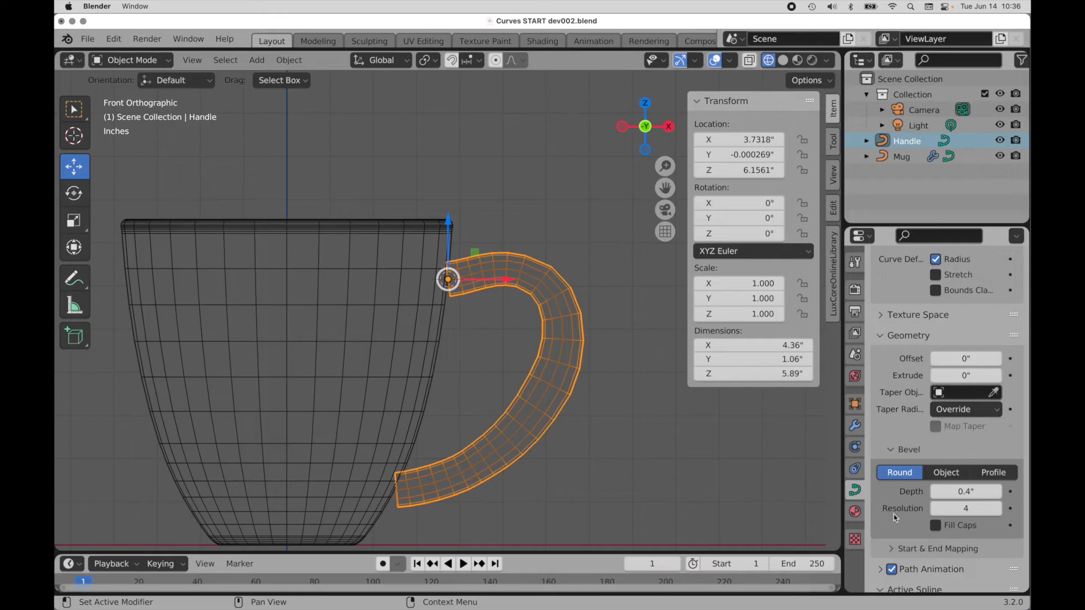
left_click(967, 508)
type("2")
key("Return")
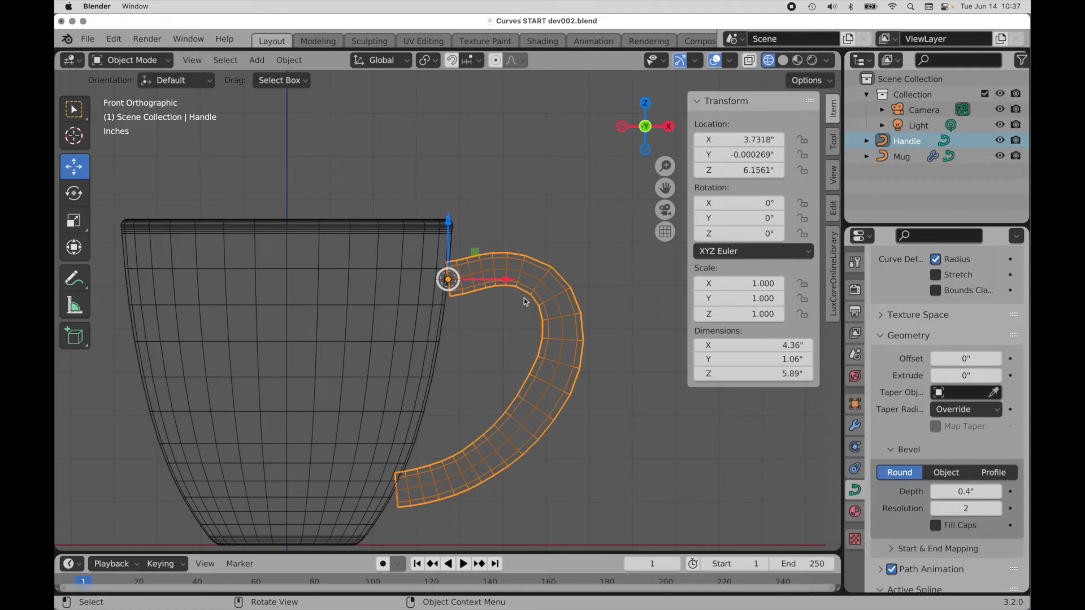
Step: Open the Mug curve in Edit Mode with X-ray on, close up on the handle's upper joint
scroll(520, 293, "up", 3)
middle_click_drag(523, 291, 447, 311)
scroll(446, 311, "up", 2)
middle_click_drag(441, 360, 589, 271)
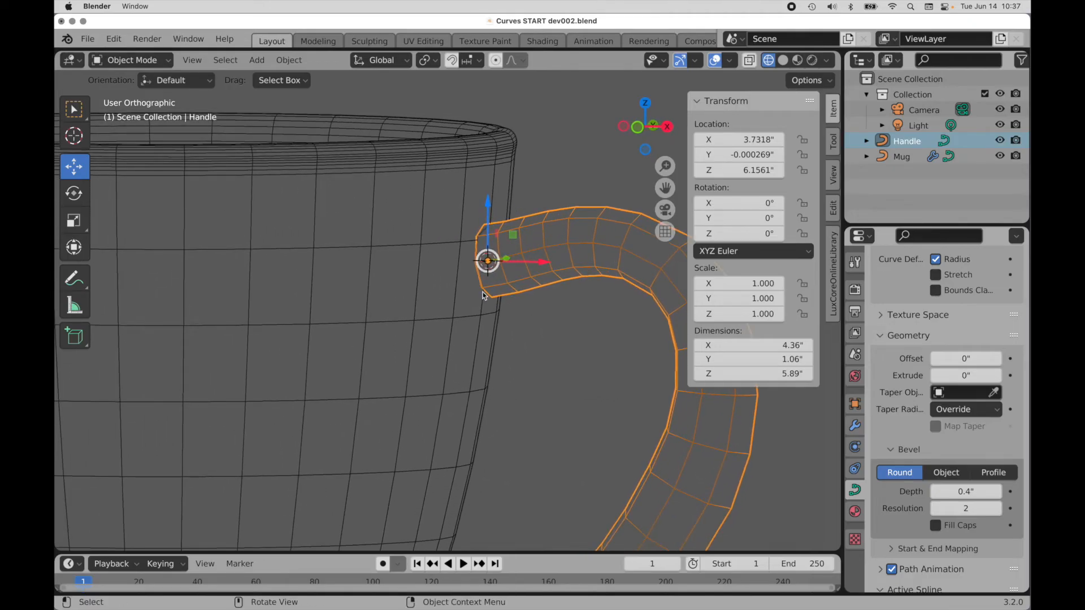
middle_click_drag(455, 313, 477, 313)
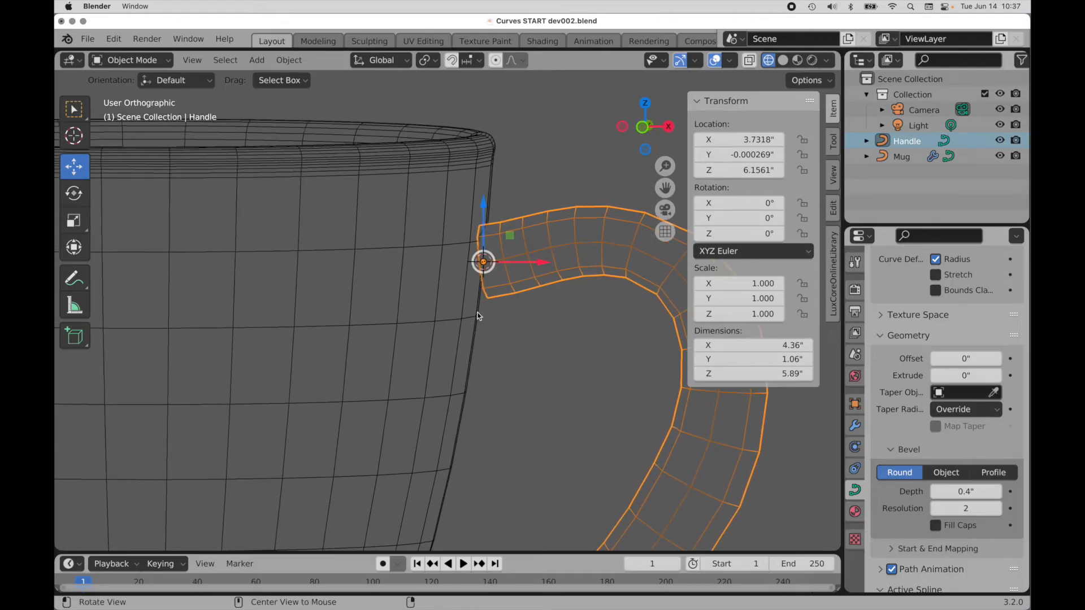
left_click(473, 173)
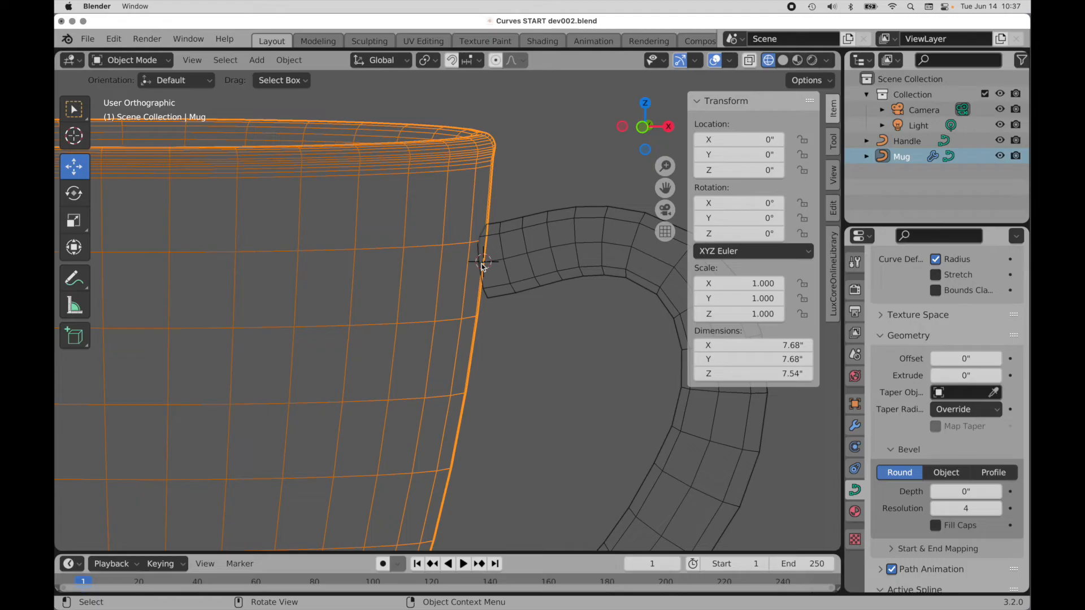
key("Tab")
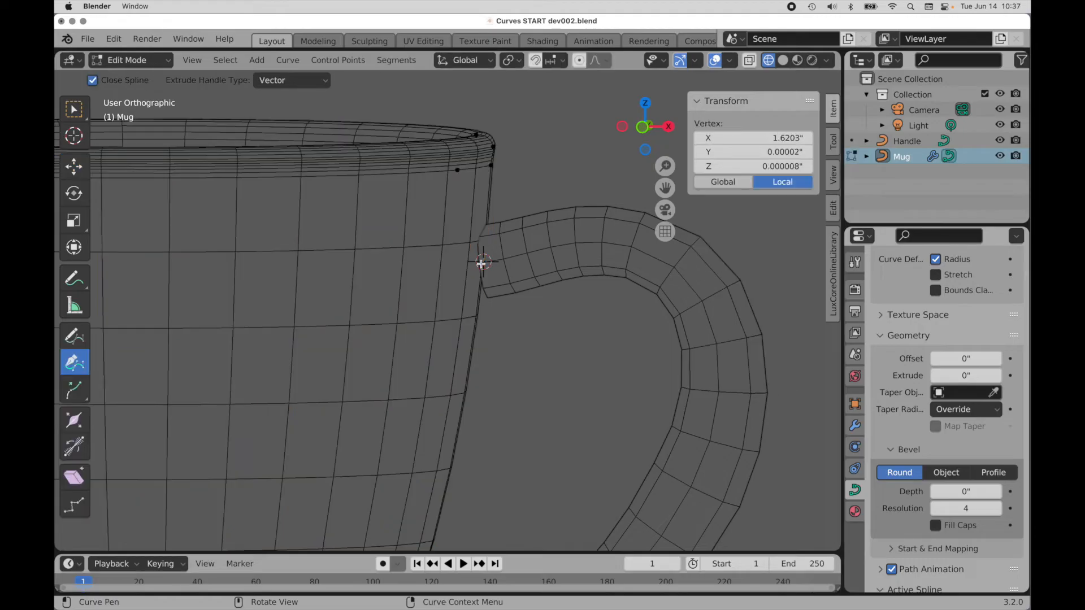
left_click(750, 61)
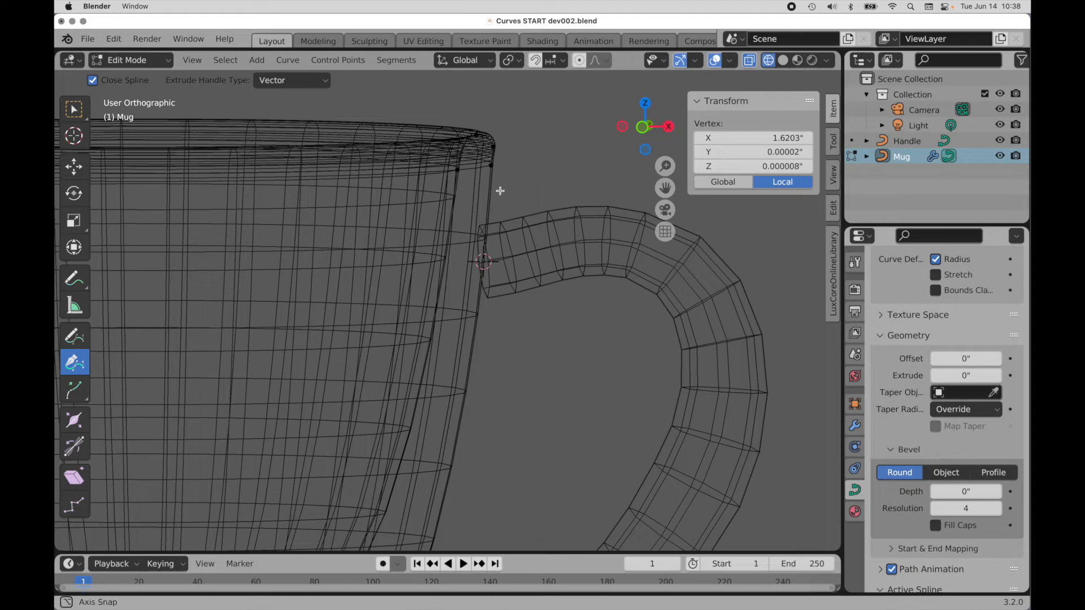
Step: Insert a control point just below the rim on the Mug's outer profile at about X 3.79, Z 6.88 in with Curve Pen, and return to front view
mouse_move(529, 179)
middle_mouse_down()
mouse_move(508, 191)
mouse_move(530, 189)
mouse_move(517, 195)
middle_mouse_up()
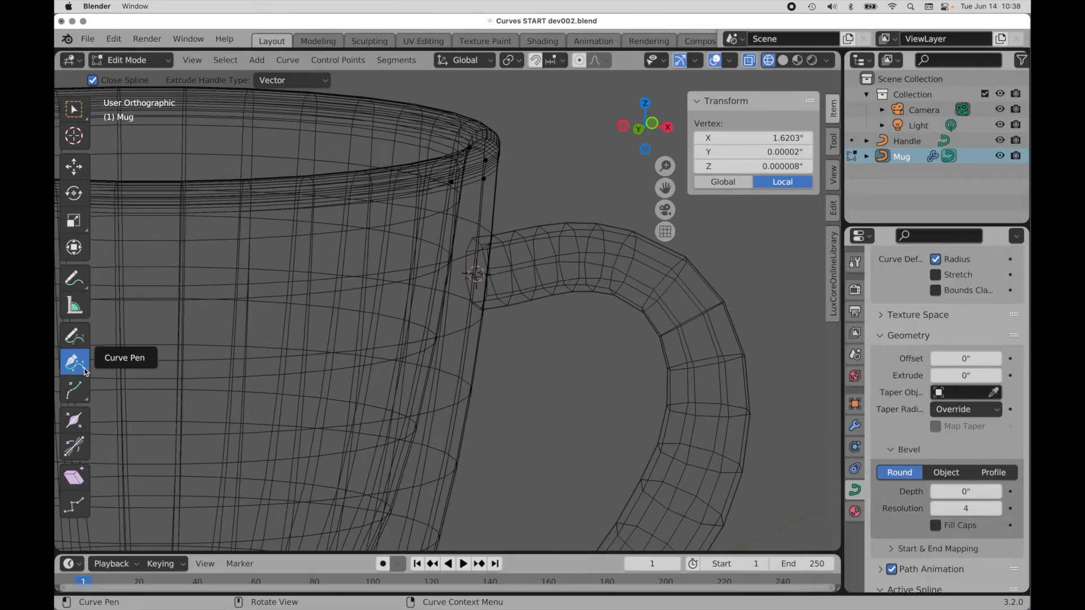
left_click(482, 209, "ctrl")
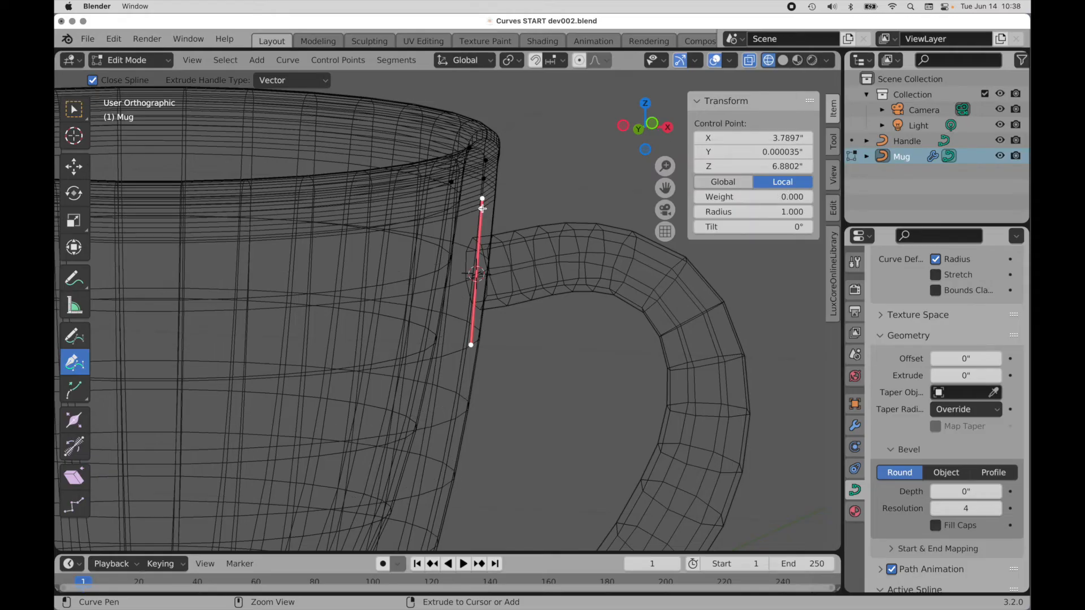
left_click(638, 132)
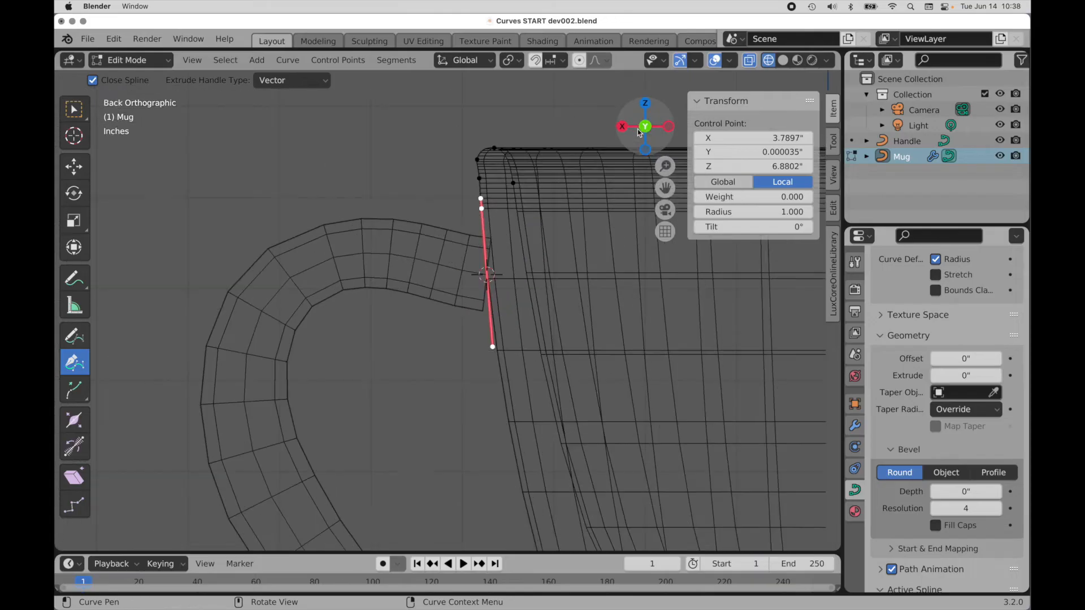
left_click(644, 130)
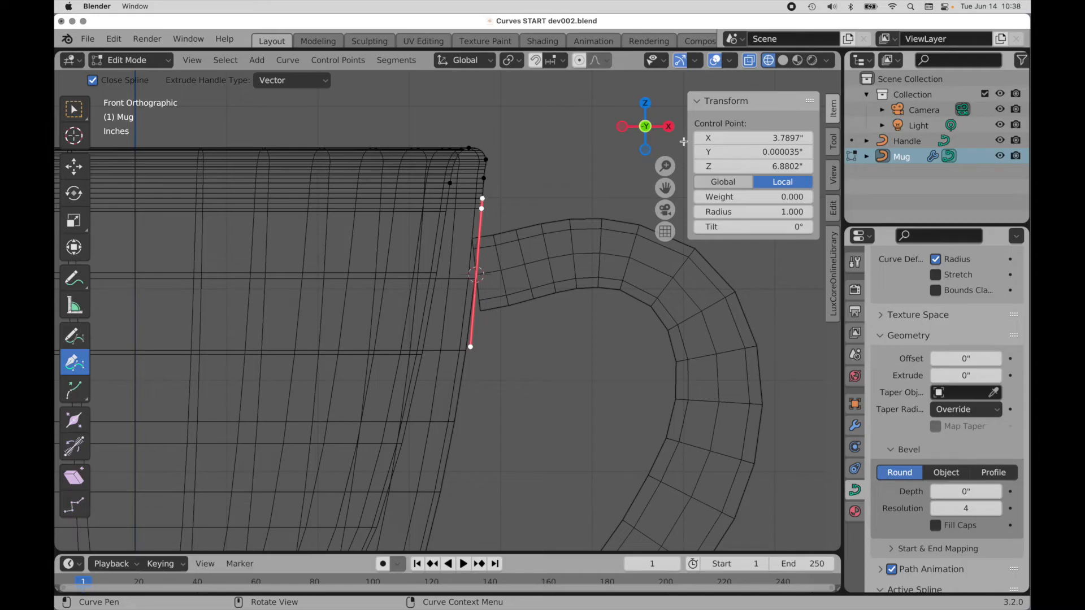
Step: Turn off X-ray and check the Mug profile around the handle's lower joint in front view
key("alt+z")
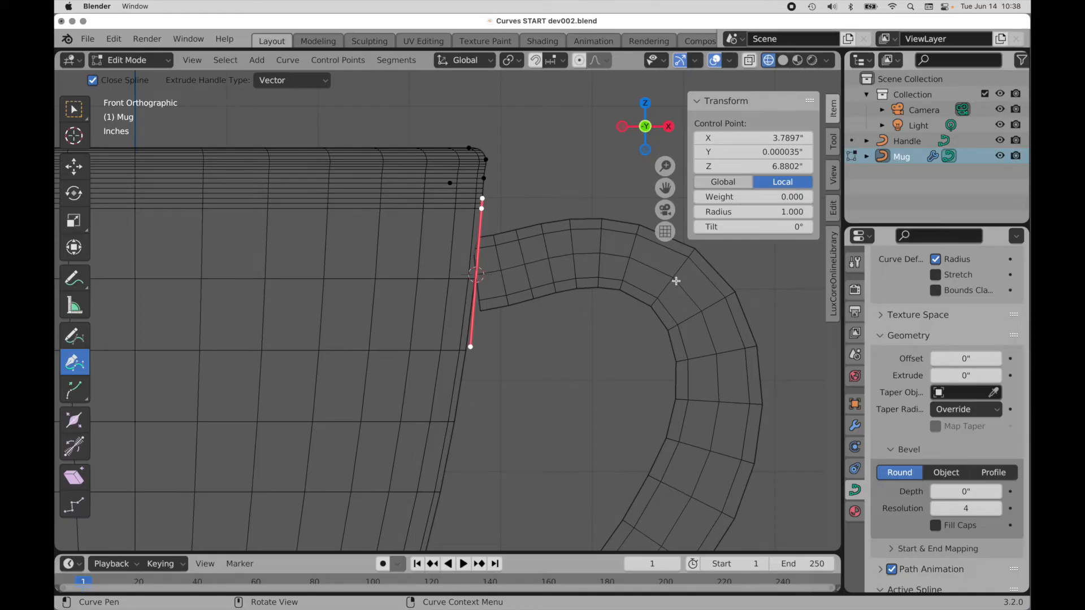
middle_click_drag(588, 346, 574, 356)
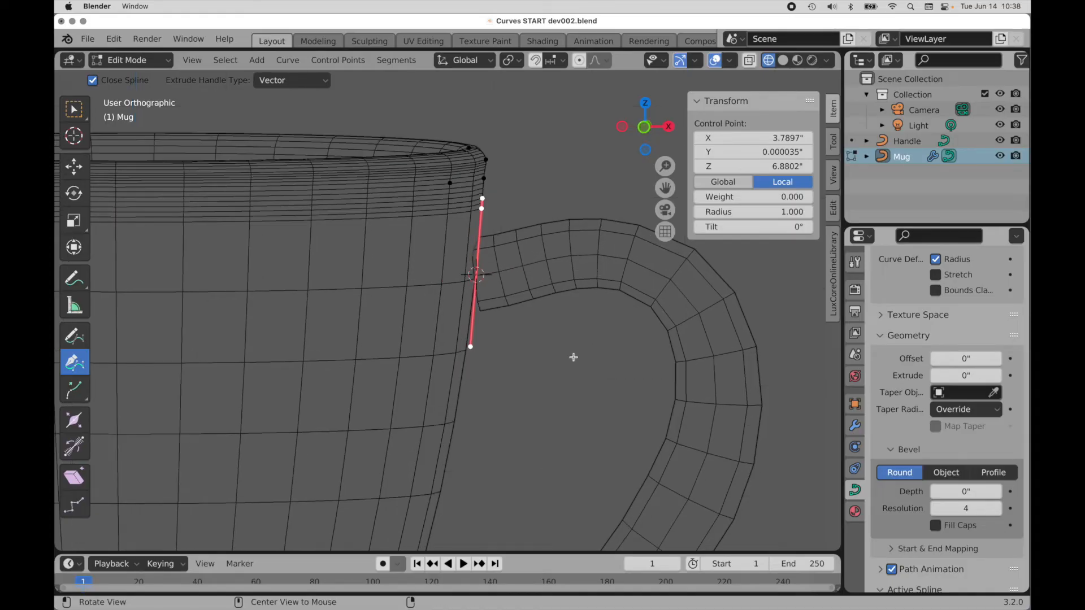
left_click(644, 127)
scroll(537, 362, "up", 3)
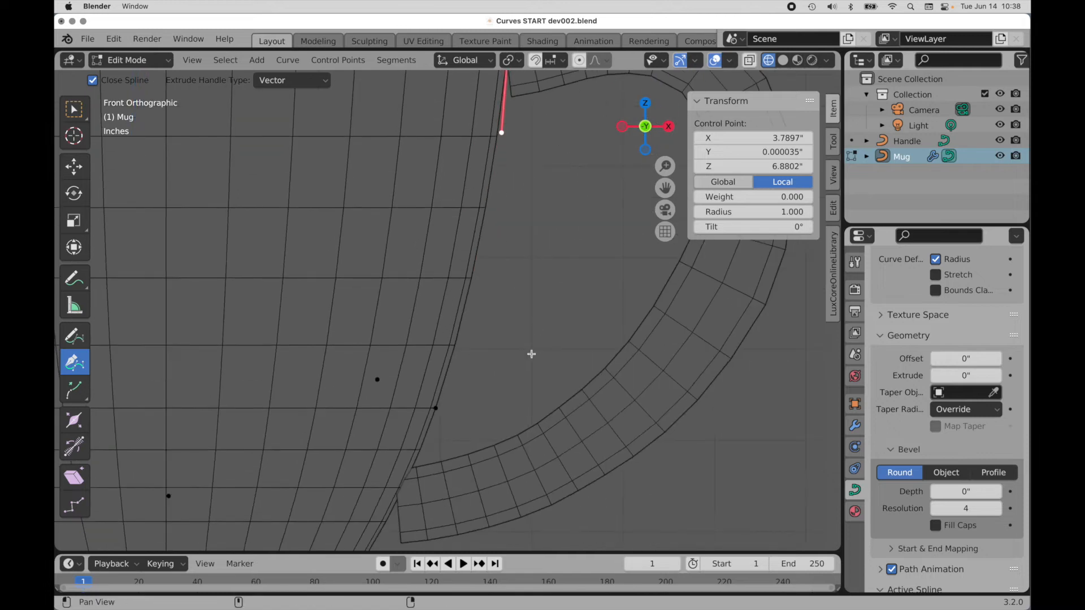
middle_click_drag(470, 438, 531, 261, "shift")
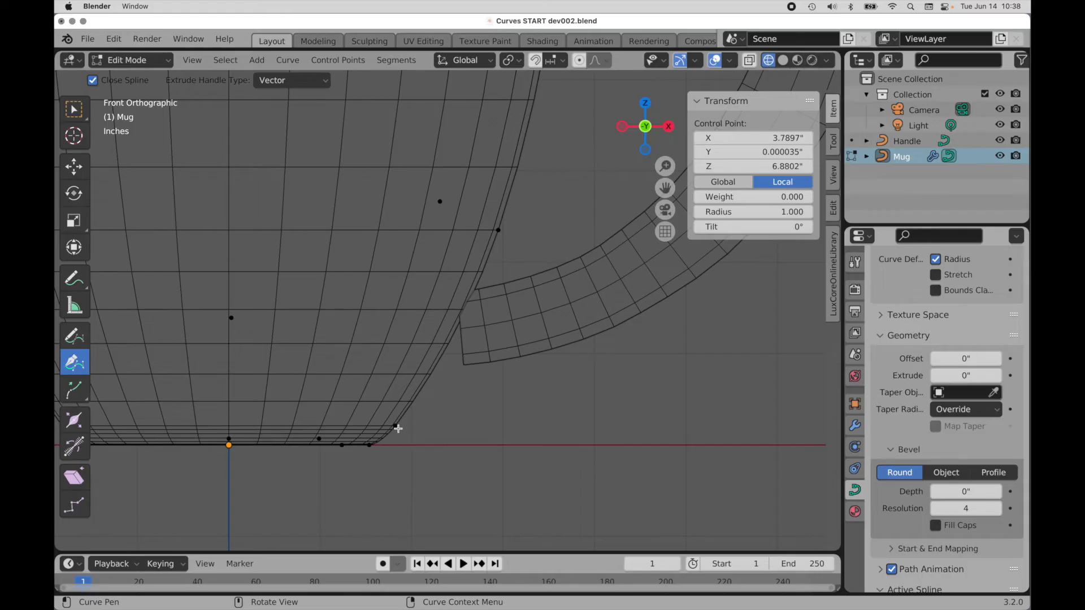
Step: Return the Mug curve to Object Mode with the Move tool active and convert it to a mesh
left_click(75, 167)
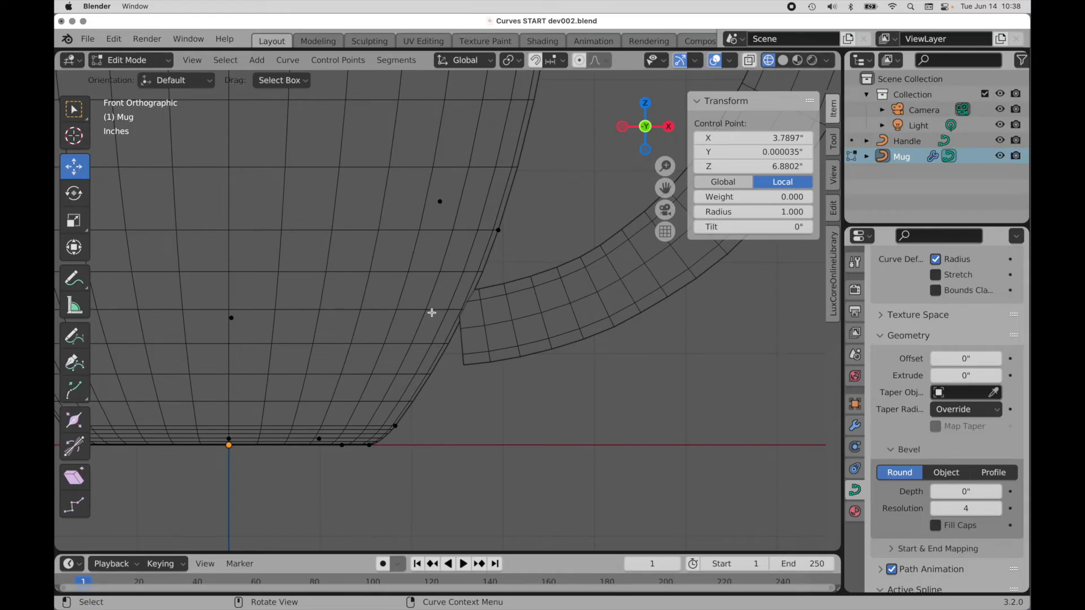
key("Tab")
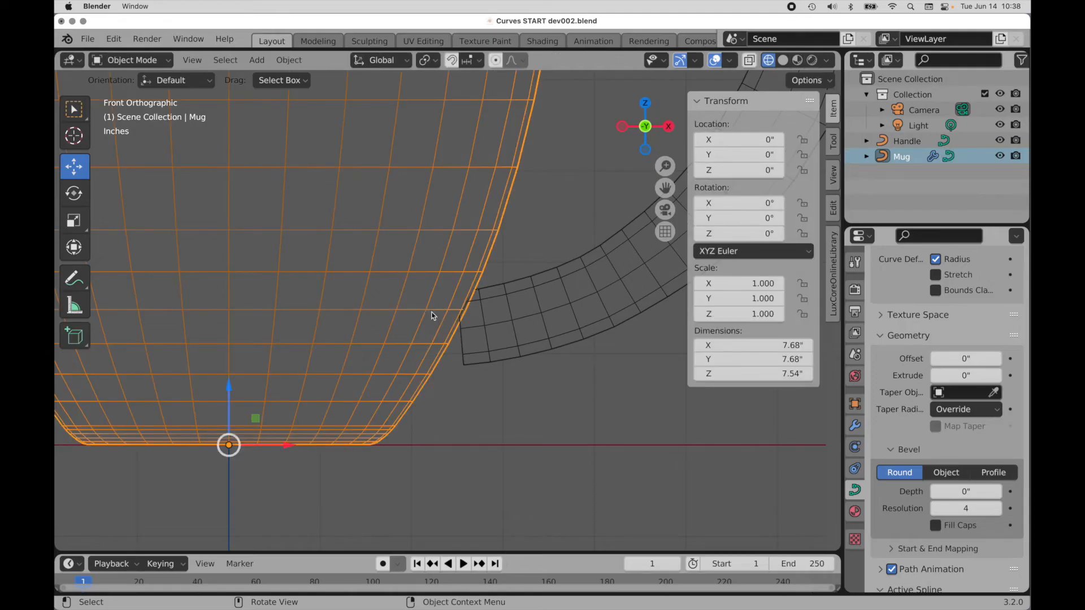
right_click(433, 316)
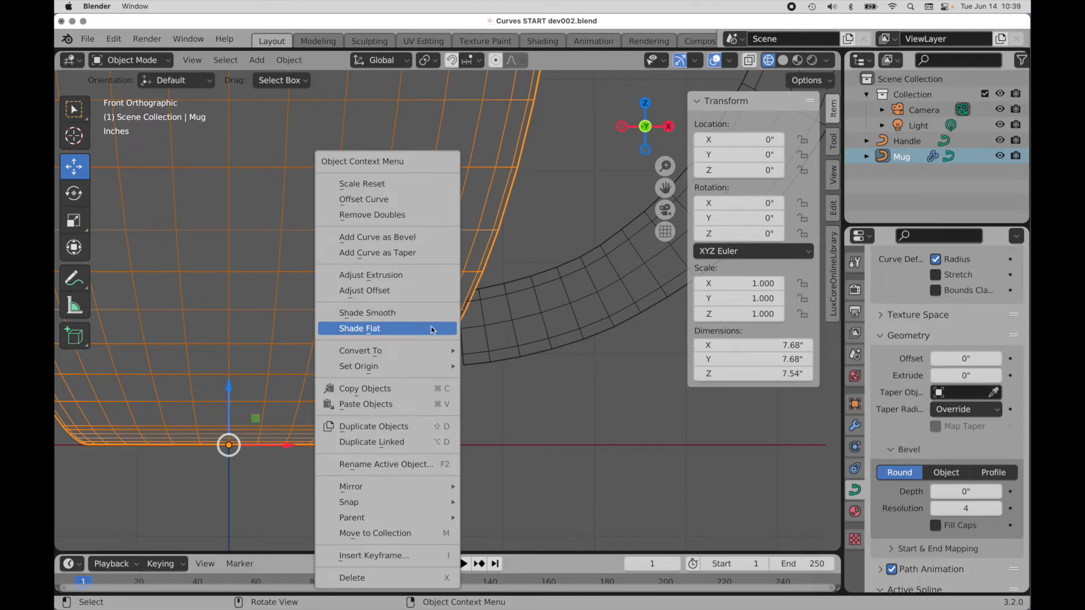
mouse_move(432, 352)
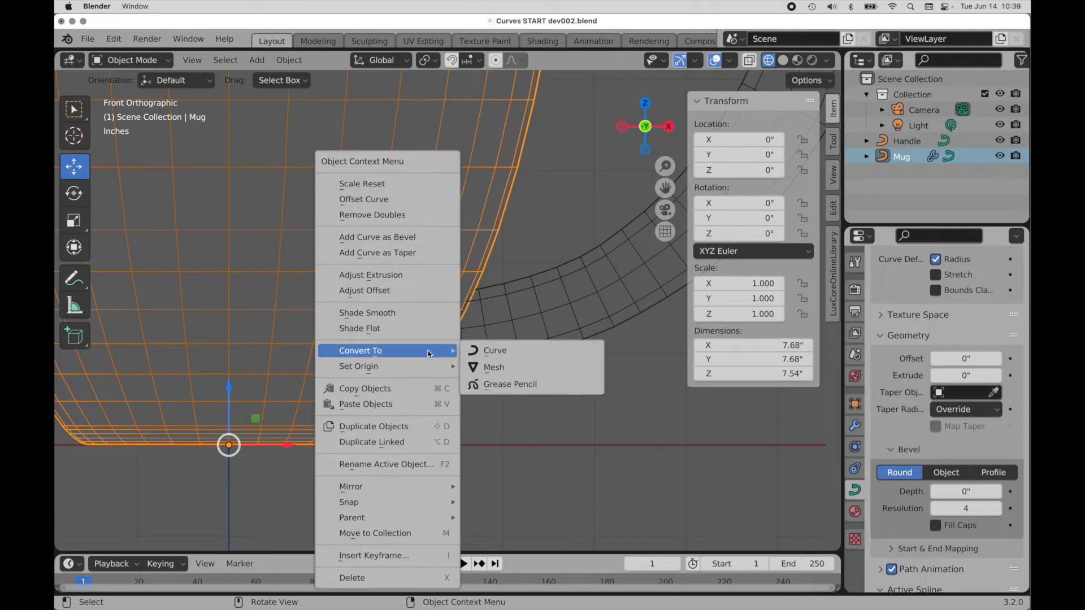
left_click(489, 368)
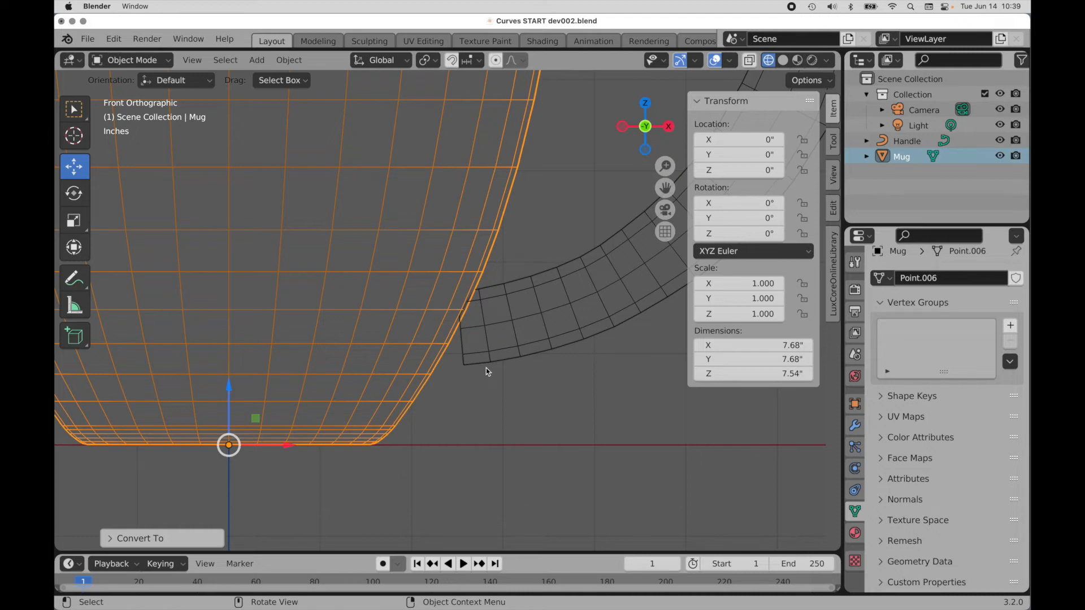
Step: Convert the Handle curve to a mesh
left_click(494, 331)
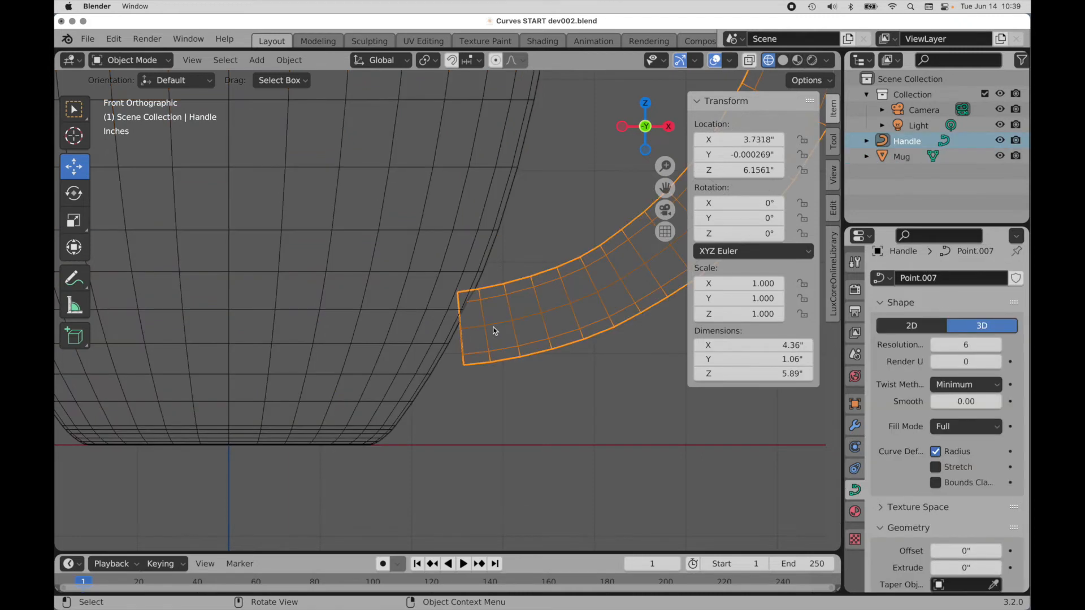
right_click(494, 331)
mouse_move(495, 330)
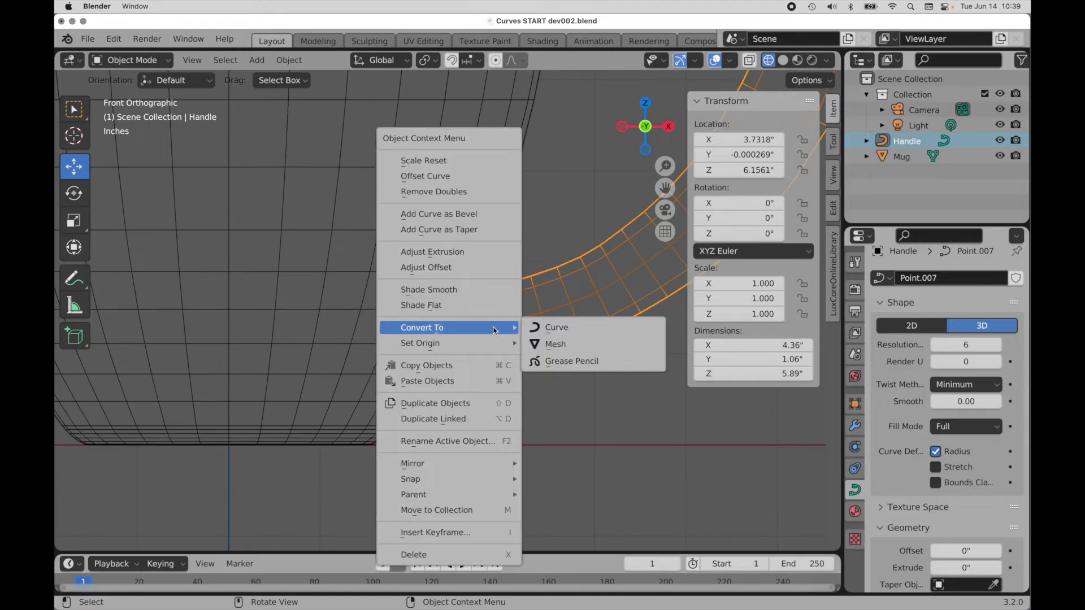
left_click(555, 345)
Step: Join the Handle mesh into the Mug mesh, keeping Mug as the active object
left_click_drag(552, 281, 443, 471, "alt+shift")
left_click_drag(501, 291, 492, 377, "alt+shift")
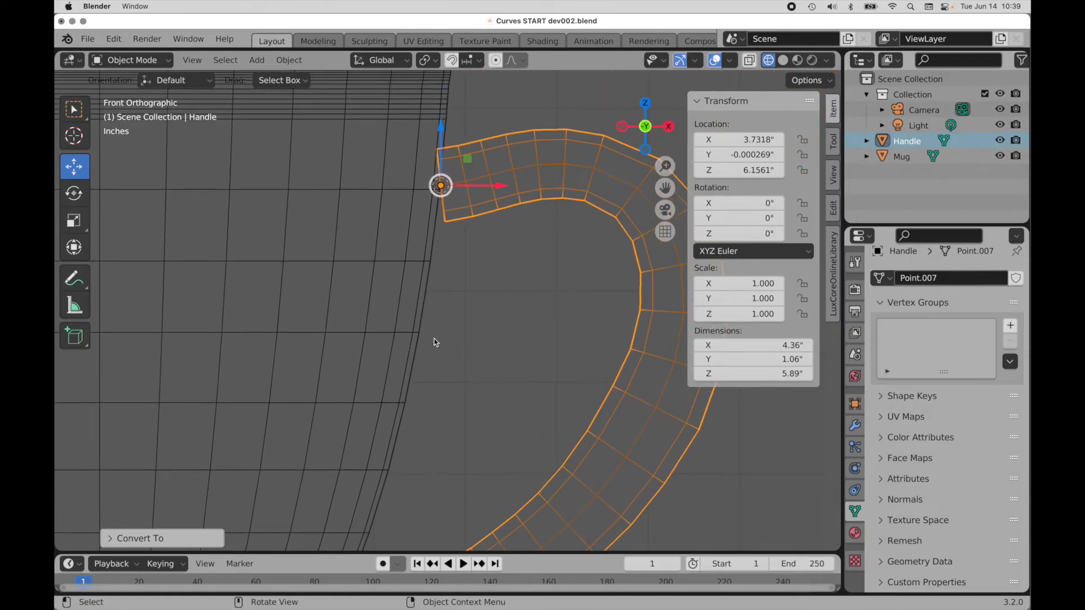
left_click(416, 325, "shift")
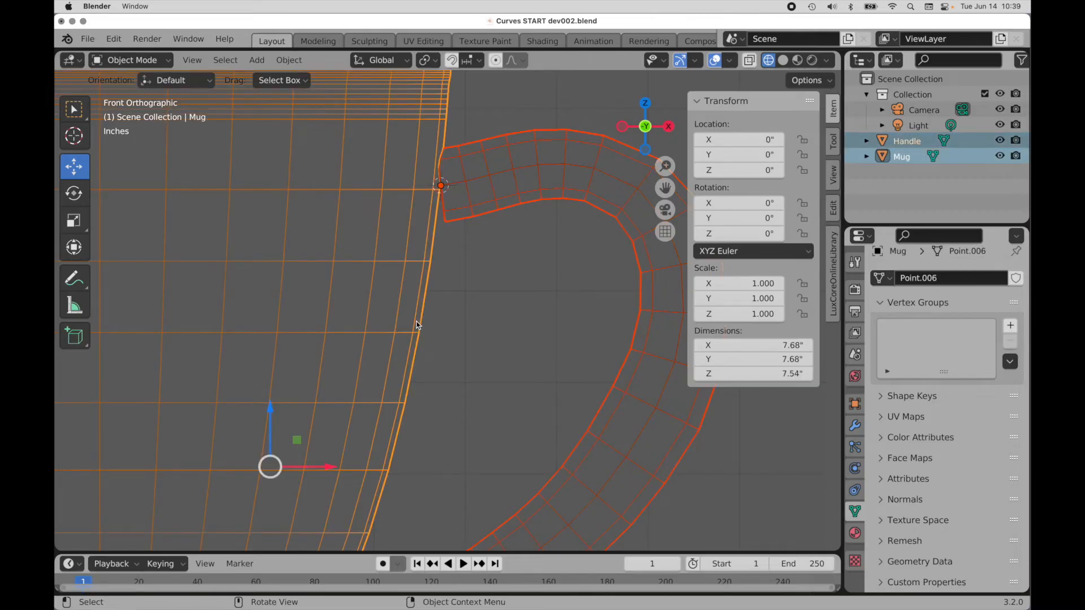
right_click(417, 325)
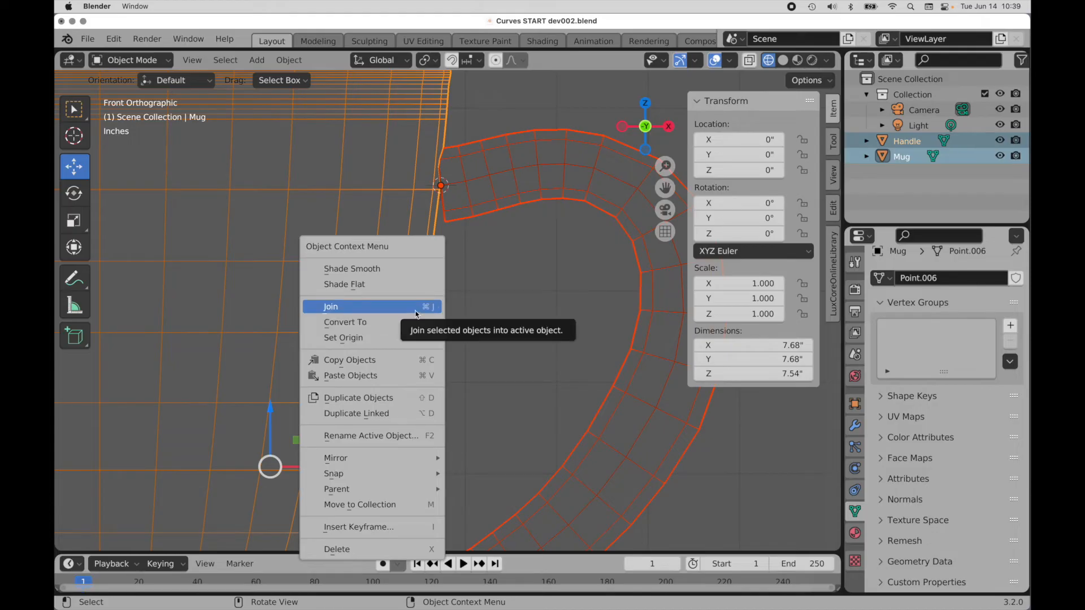
left_click(416, 314)
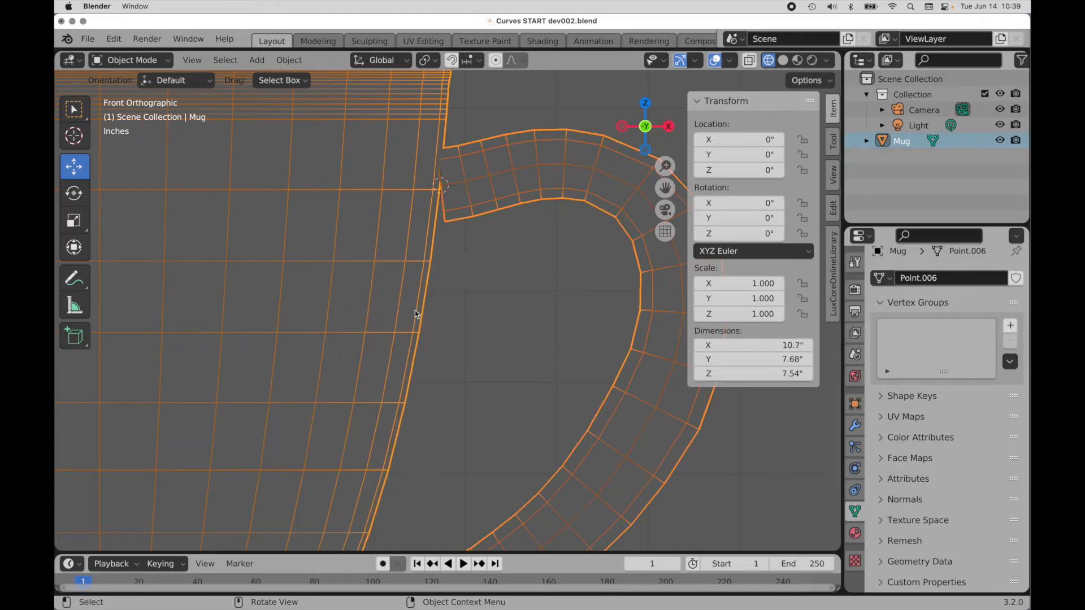
Step: Open the joined Mug mesh in Edit Mode with face selection, close up on the handle's upper joint
middle_click_drag(431, 349, 467, 274, "shift")
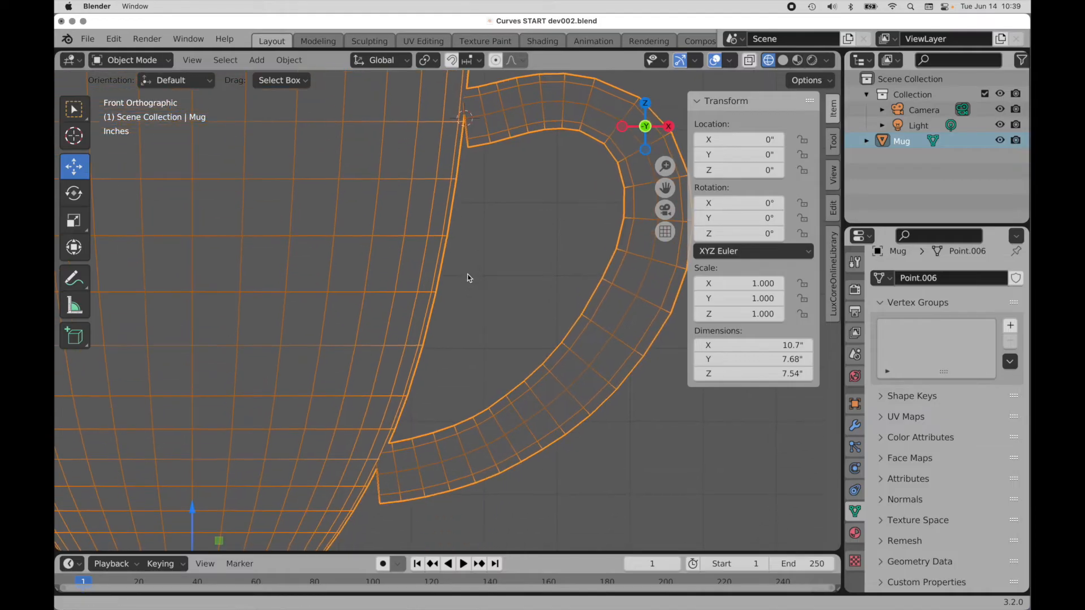
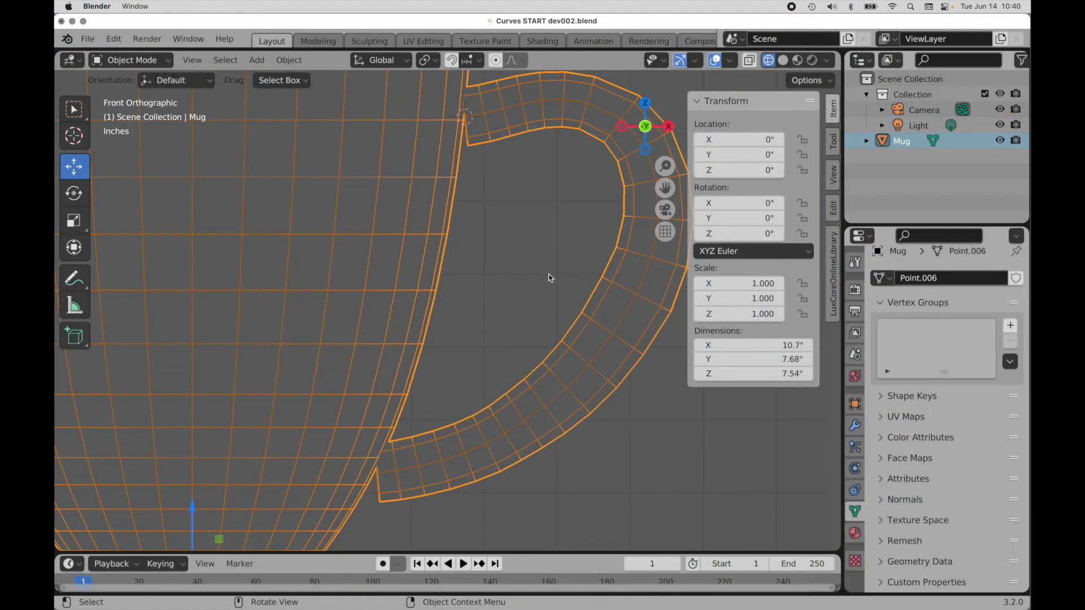
middle_click_drag(523, 272, 522, 278, "shift")
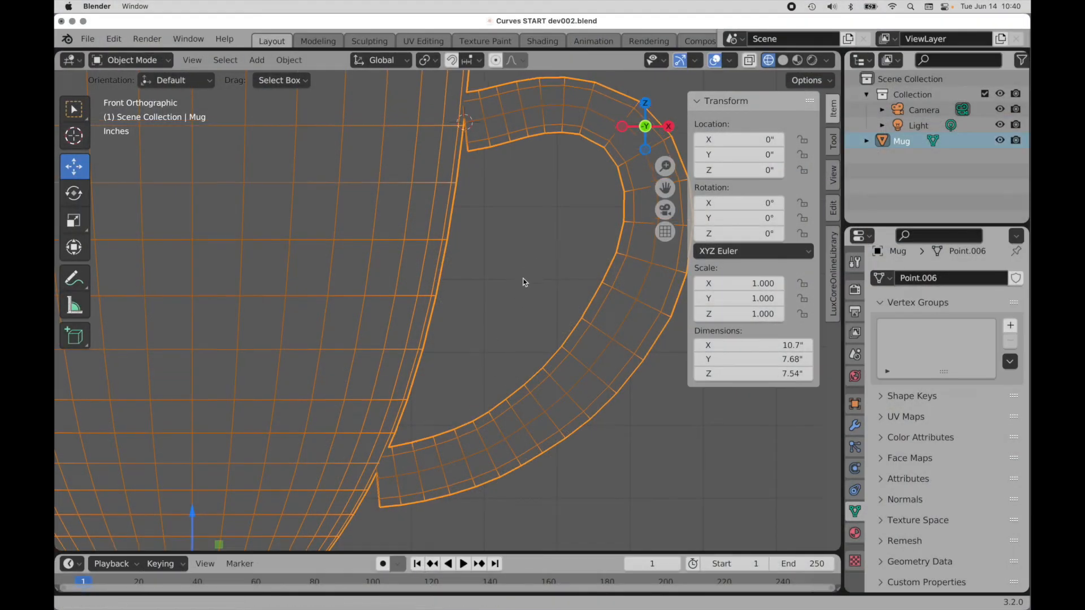
scroll(495, 426, "down", 4)
middle_click_drag(495, 426, 467, 424)
scroll(470, 266, "up", 3)
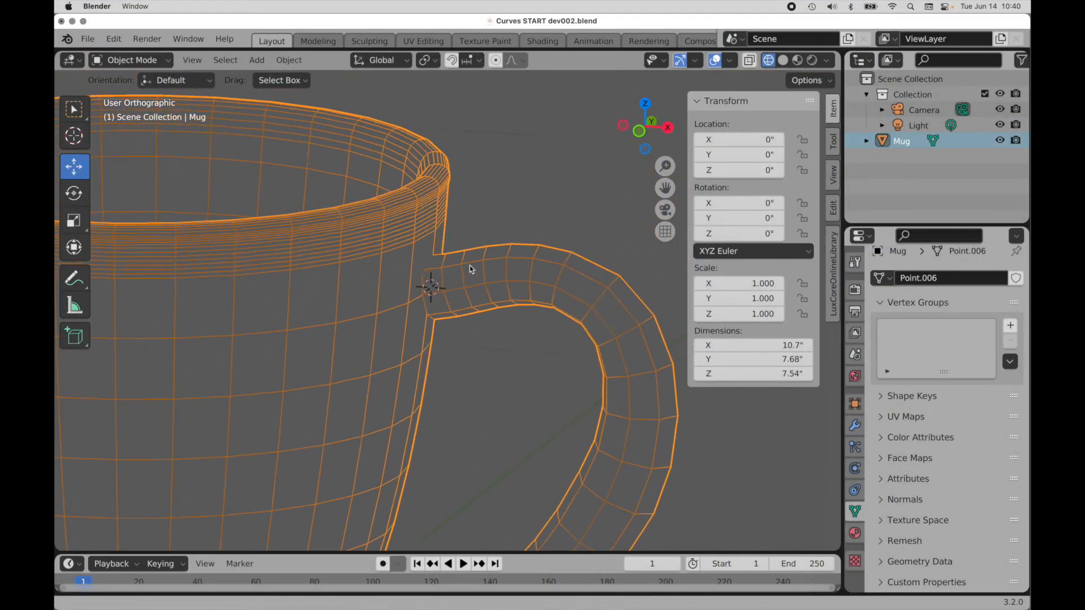
scroll(469, 265, "up", 5)
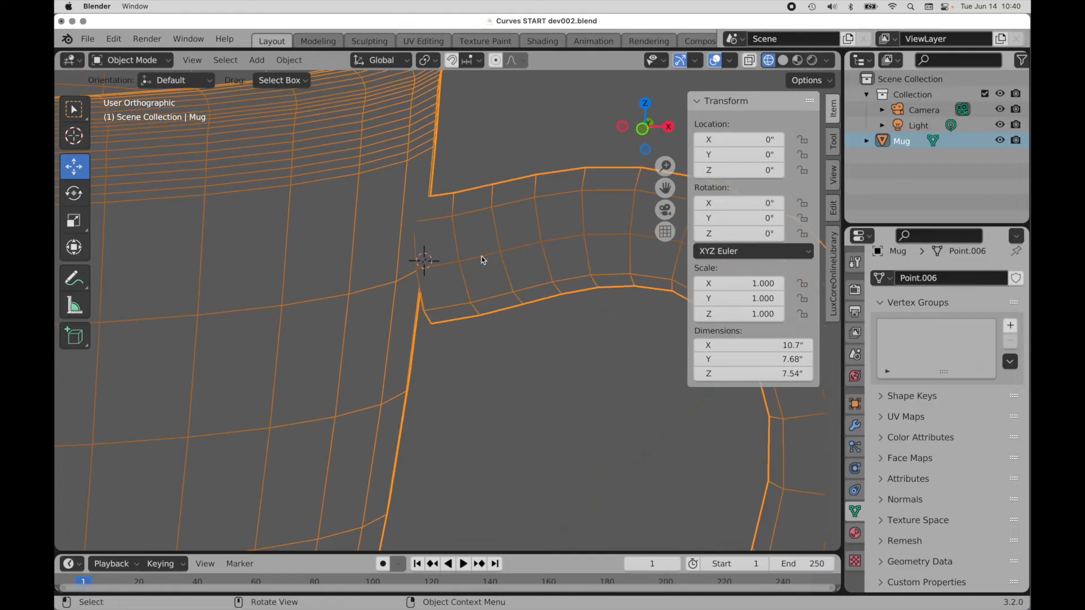
key("Tab")
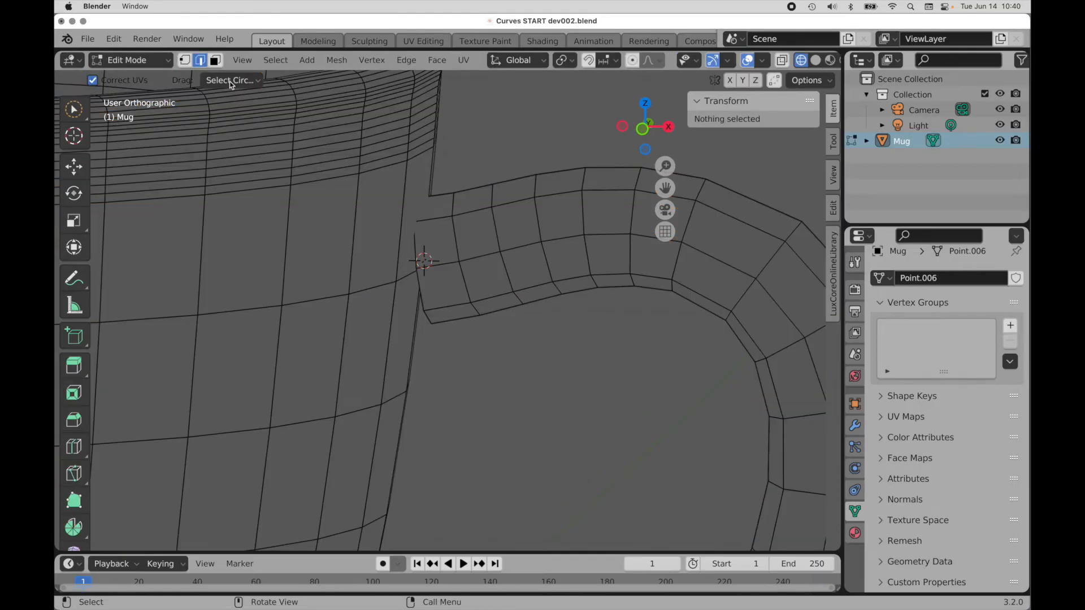
left_click(216, 60)
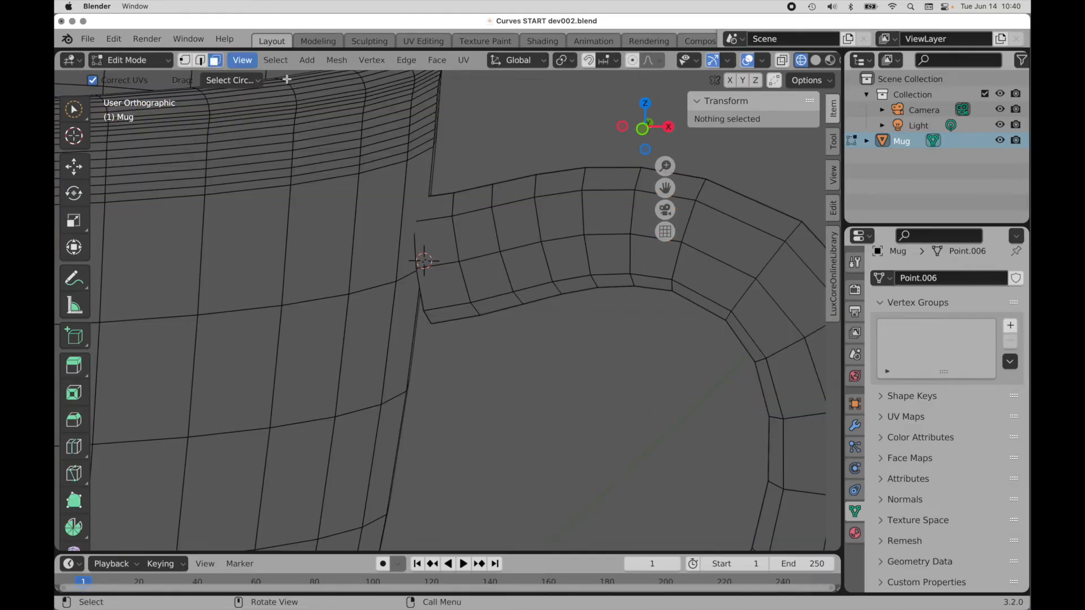
Step: Delete the ring of faces at the handle's upper end, where it meets the mug body
middle_click_drag(448, 264, 459, 253)
left_click(458, 252, "alt")
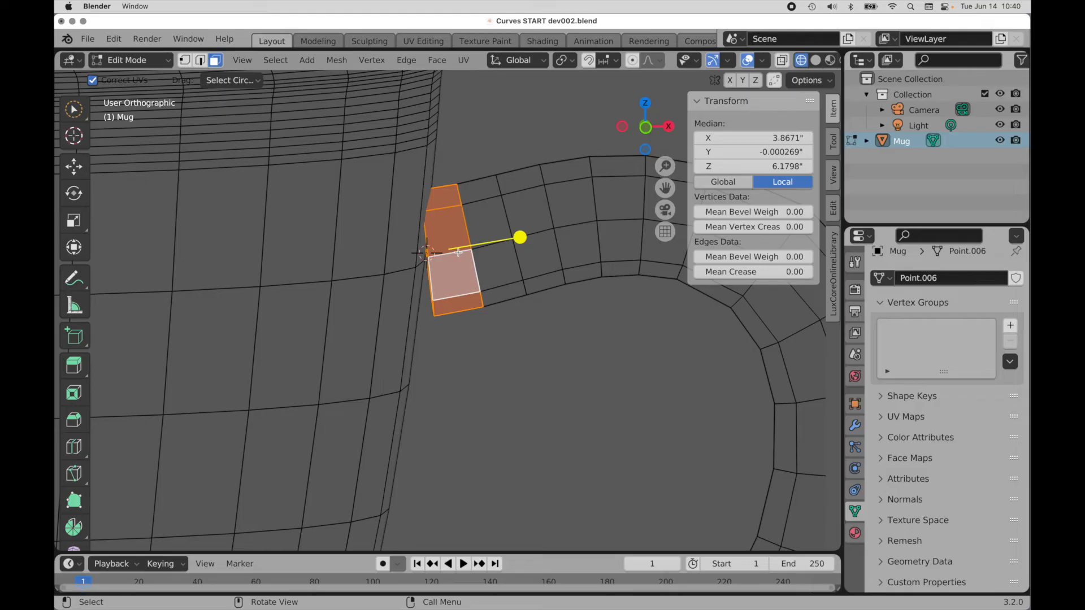
key("x")
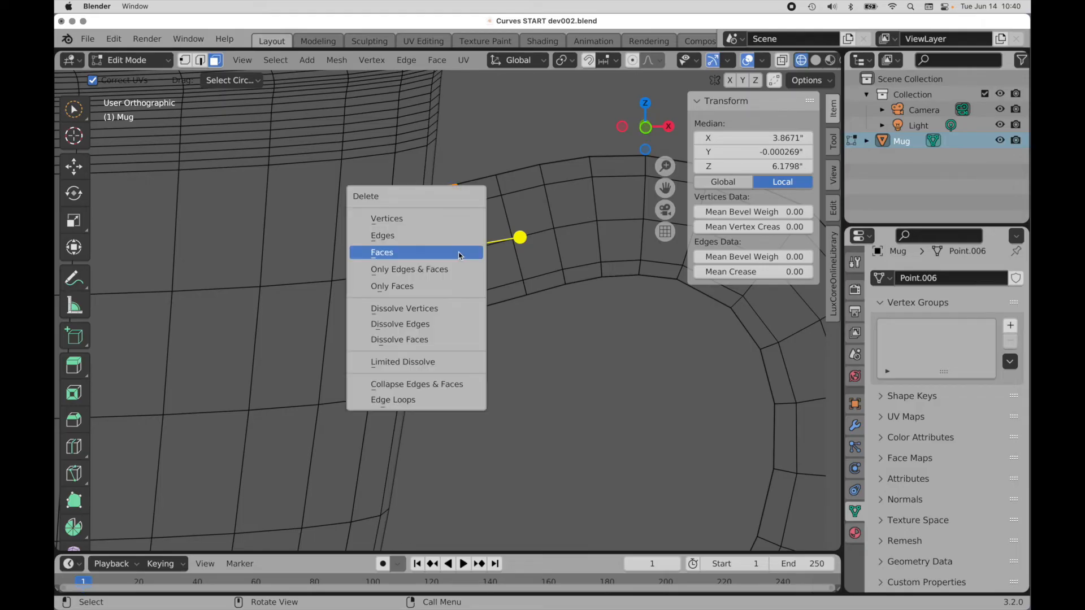
left_click(460, 254)
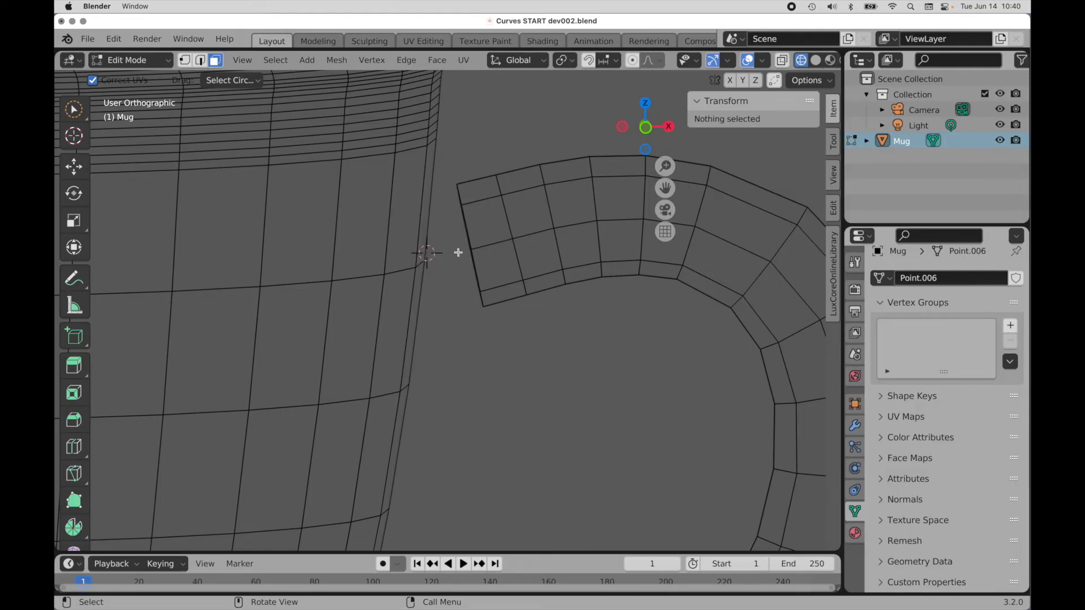
Step: Using Select Circle, select the two-by-two block of mug body faces behind the handle's upper end and apply Poke Faces
middle_click_drag(459, 253, 516, 178)
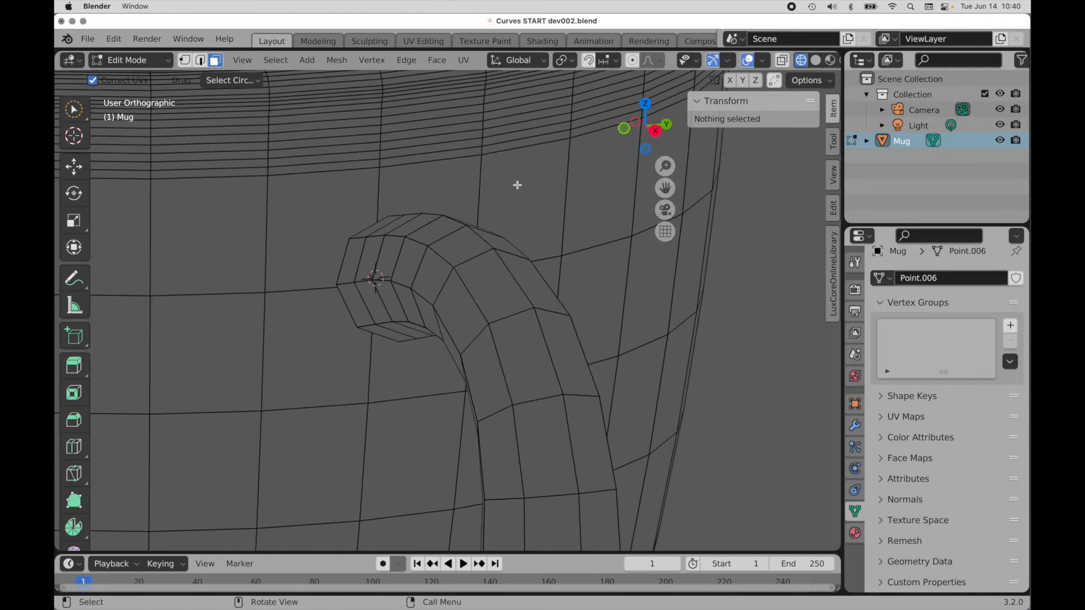
left_click(231, 82)
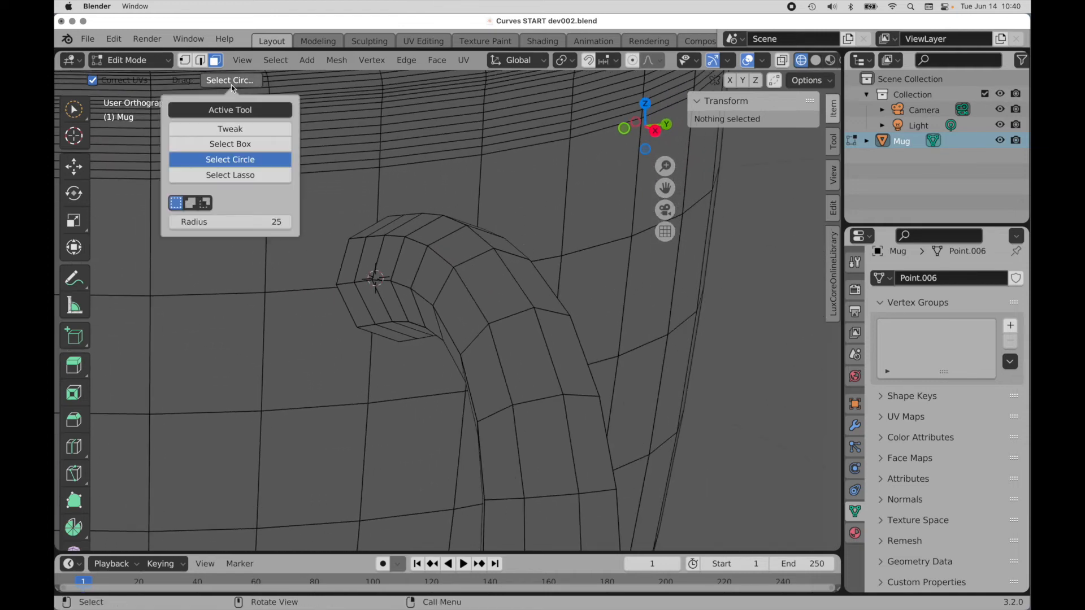
left_click(243, 161)
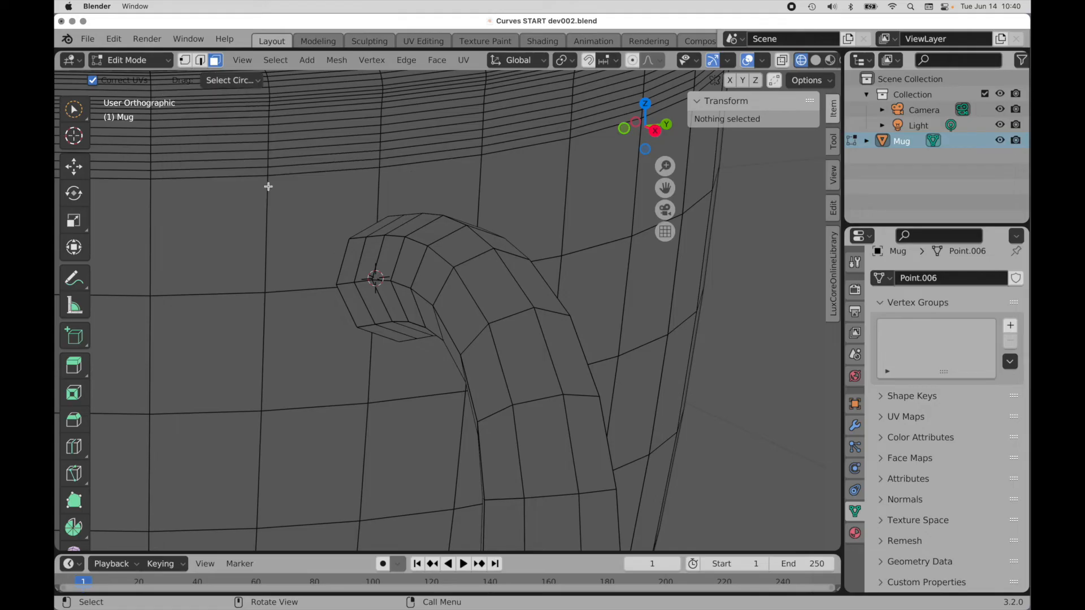
left_click_drag(310, 233, 312, 330)
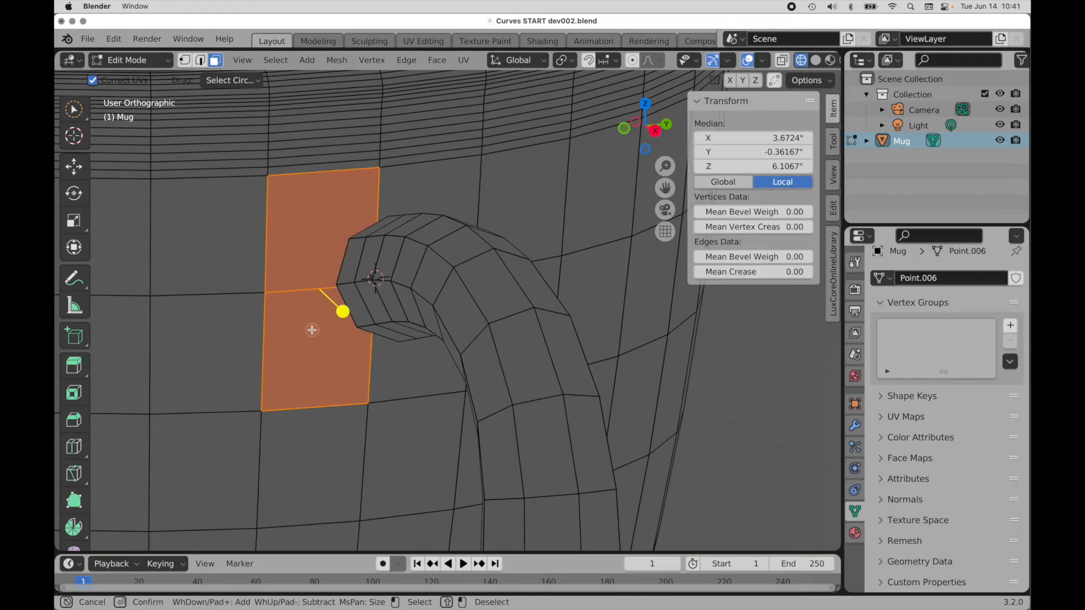
left_click(419, 194)
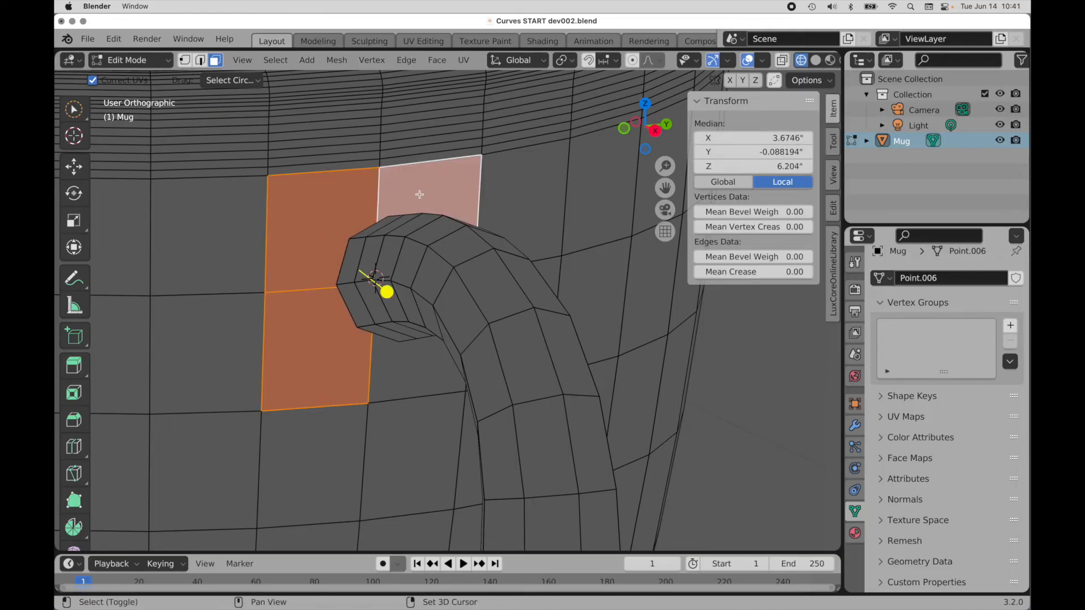
left_click(404, 367)
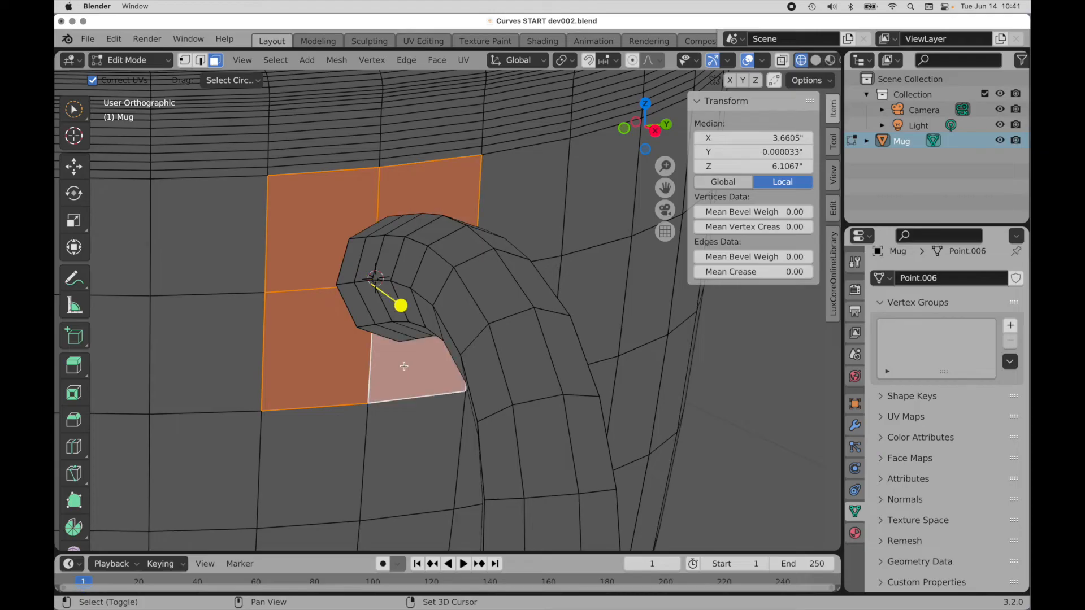
middle_click_drag(404, 367, 431, 383)
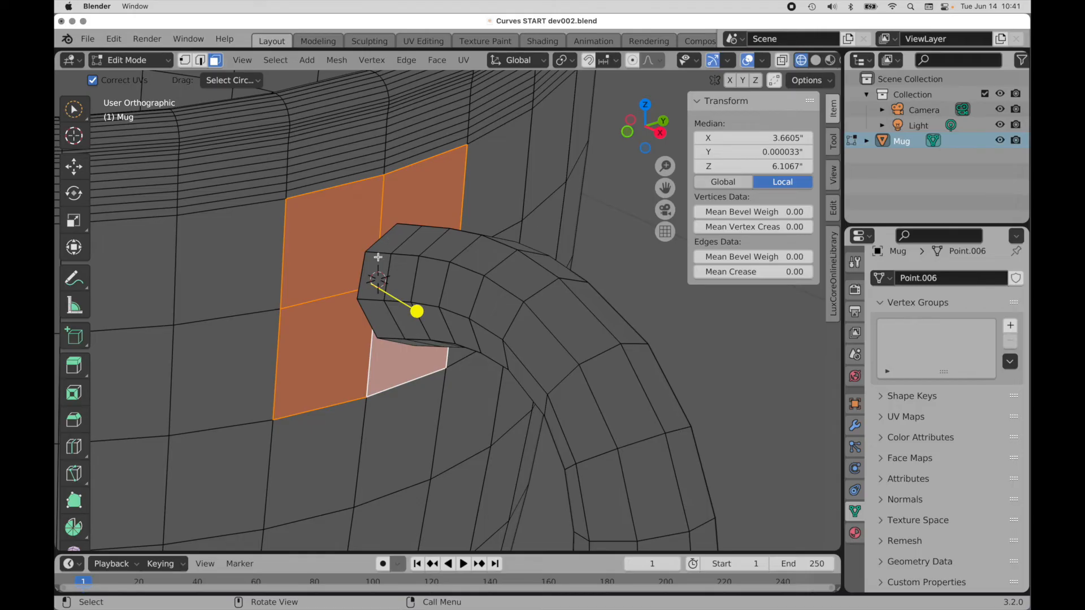
middle_click_drag(395, 241, 297, 261)
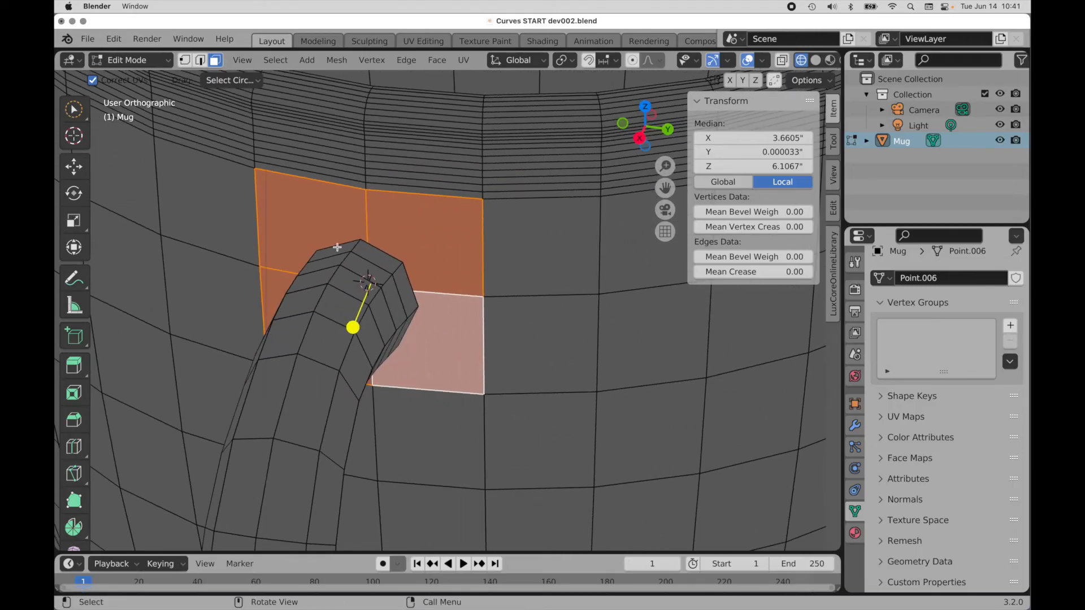
right_click(462, 221)
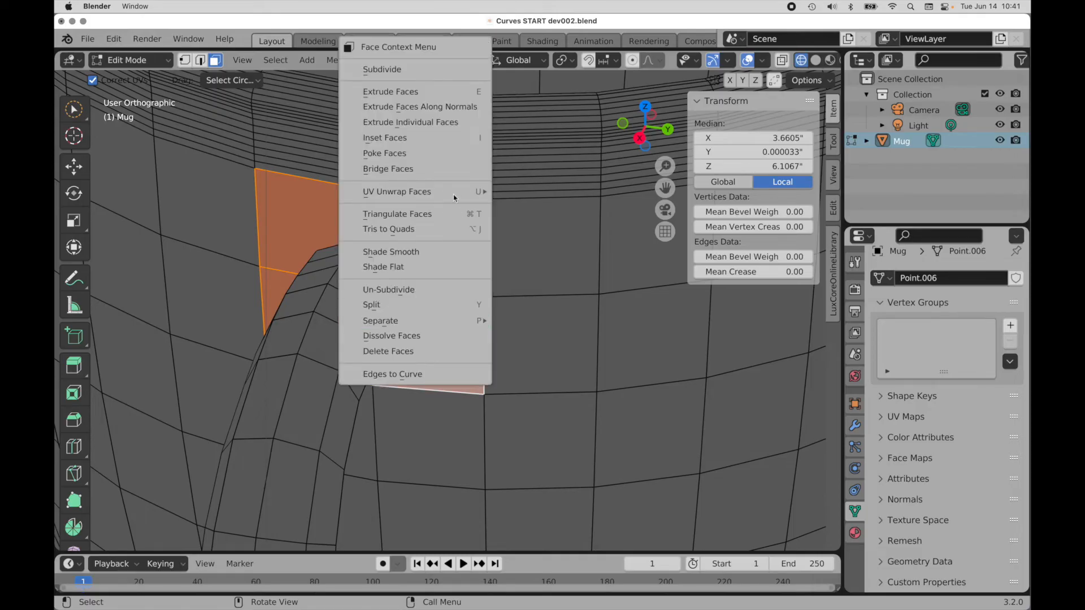
left_click(437, 153)
middle_click_drag(414, 312, 517, 277, "alt")
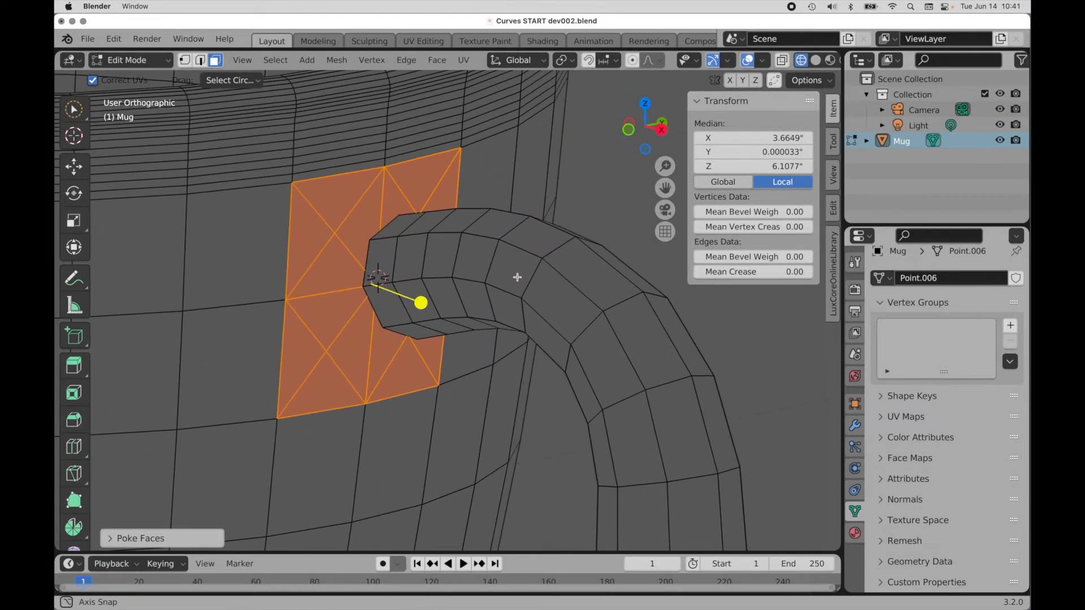
Step: Select the inner triangles of the poked faces around the handle's upper end and delete these faces to open the mug body
left_click(370, 217)
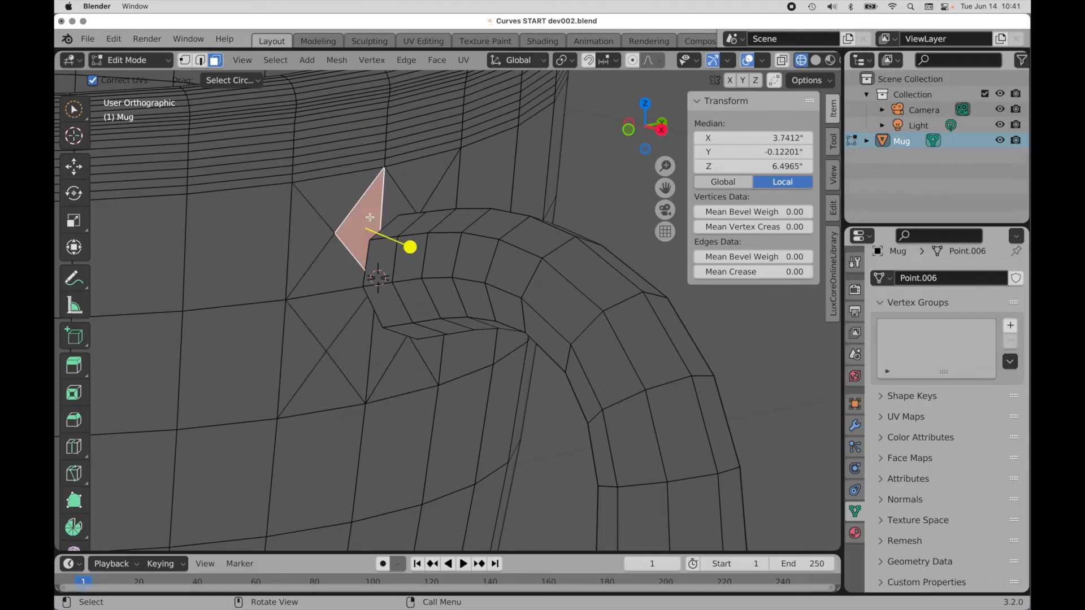
key("c")
mouse_move(346, 253)
left_mouse_down()
mouse_move(358, 320)
mouse_move(380, 342)
mouse_move(323, 338)
left_mouse_up()
key("Escape")
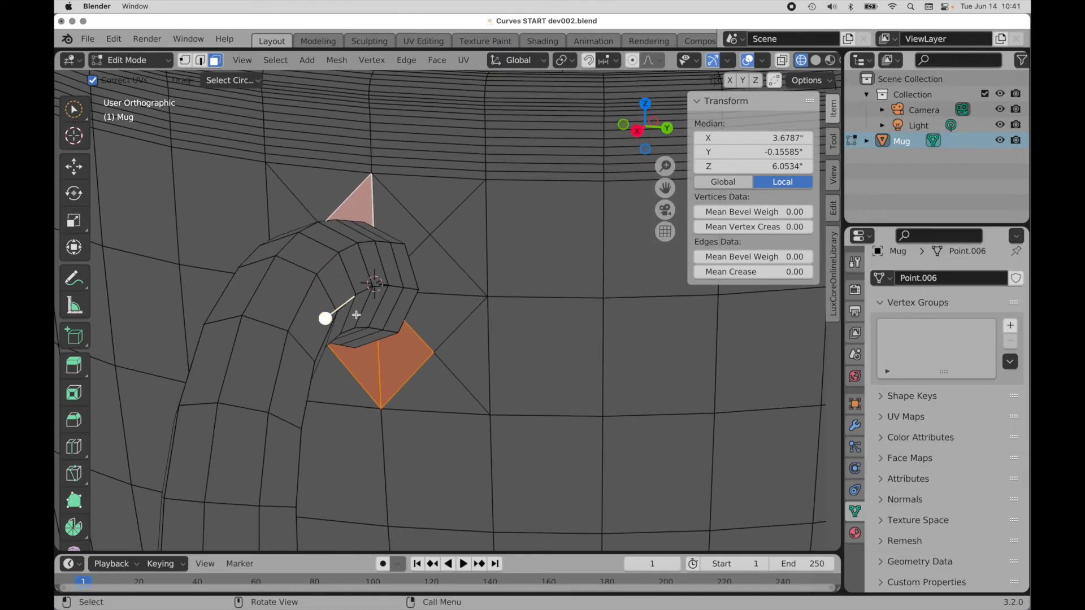
left_click(410, 237, "shift")
left_click(440, 312, "shift")
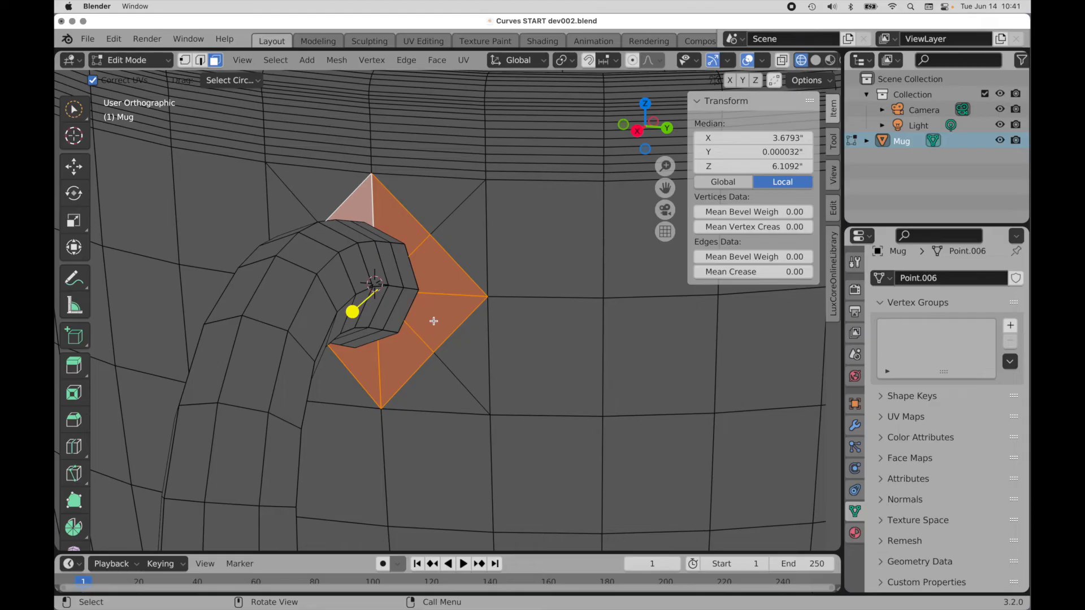
key("x")
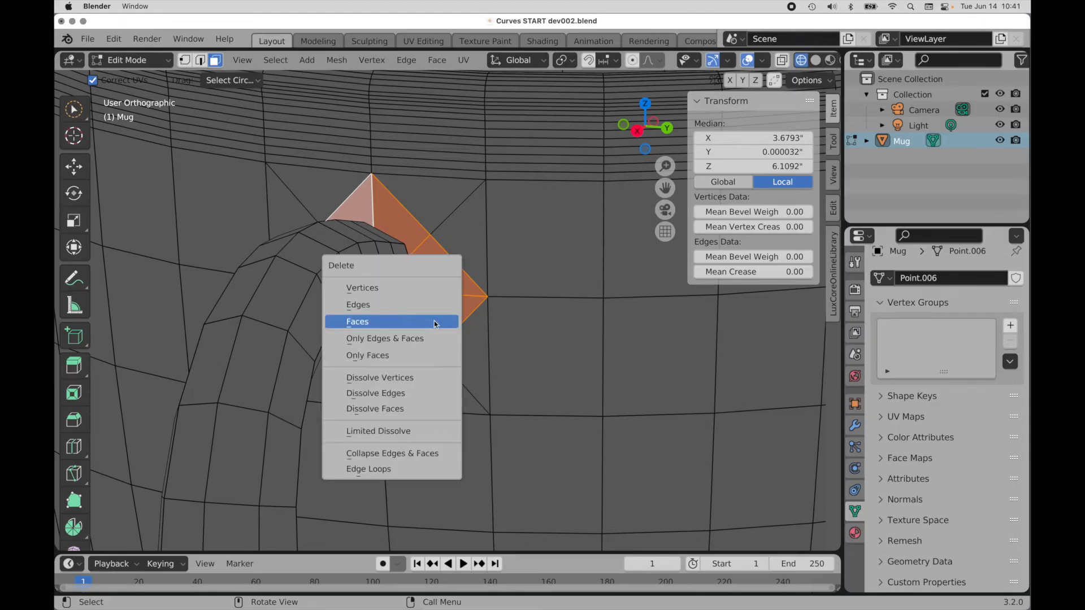
left_click(436, 322)
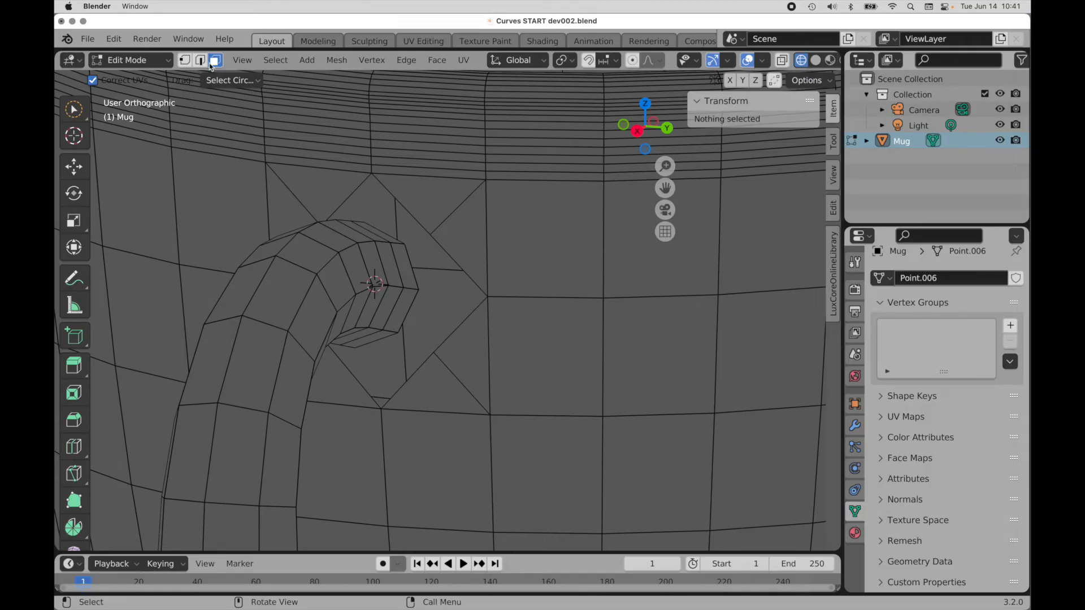
Step: In vertex selection, select the upper corner vertex on the opening's +Y side and activate the Vertex Slide tool
left_click(185, 60)
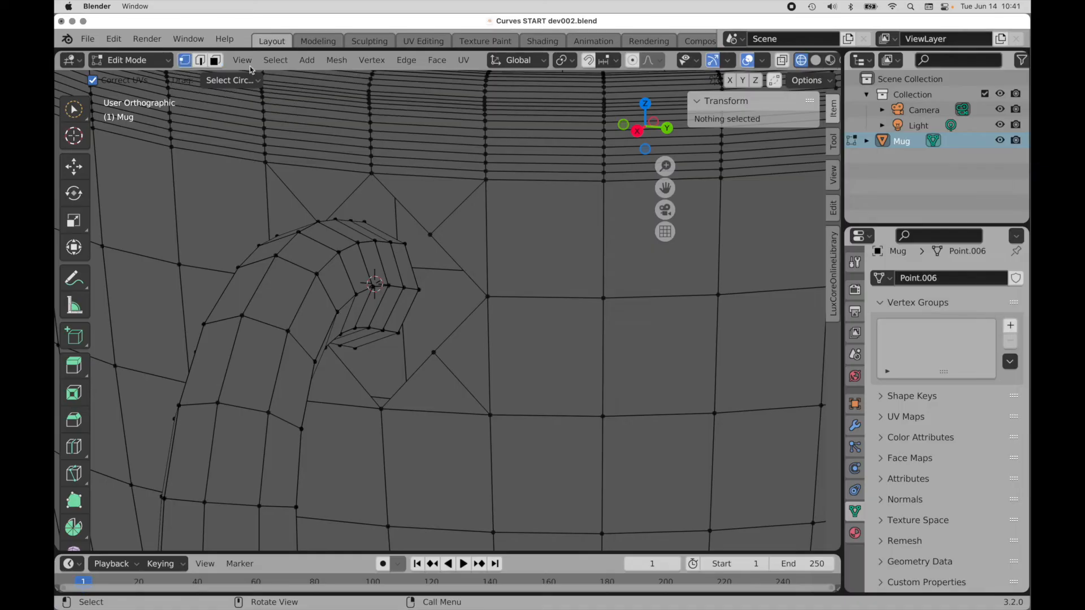
left_click(431, 237)
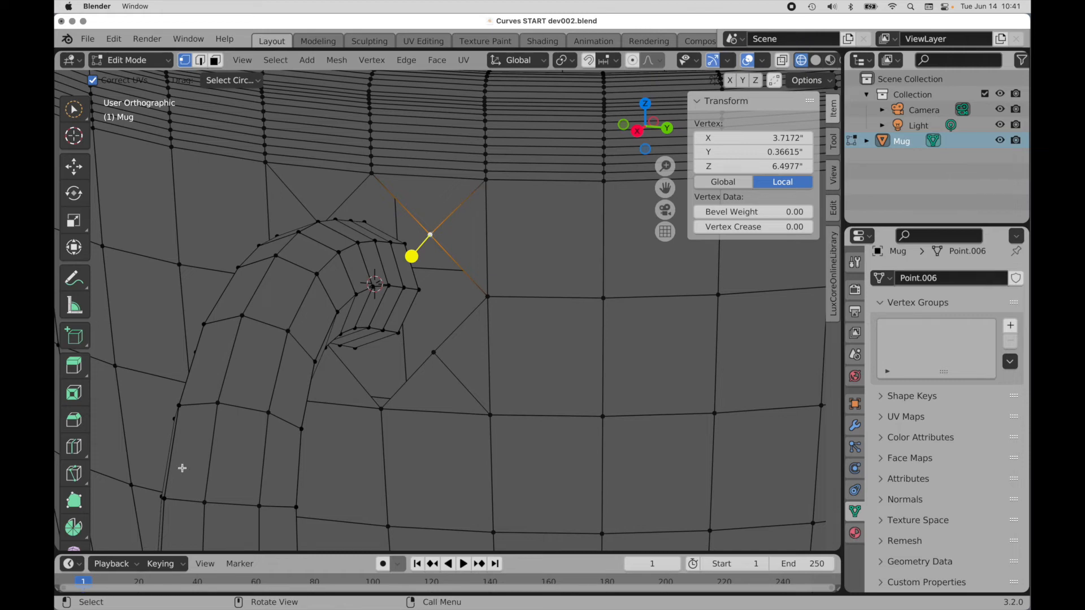
scroll(74, 513, "down", 2)
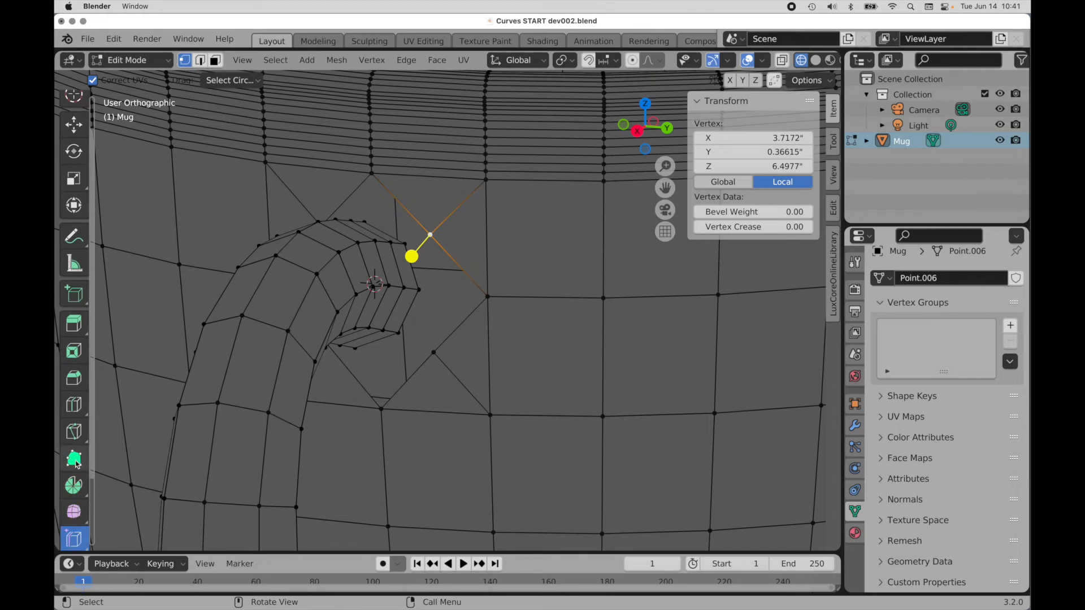
scroll(77, 440, "down", 3)
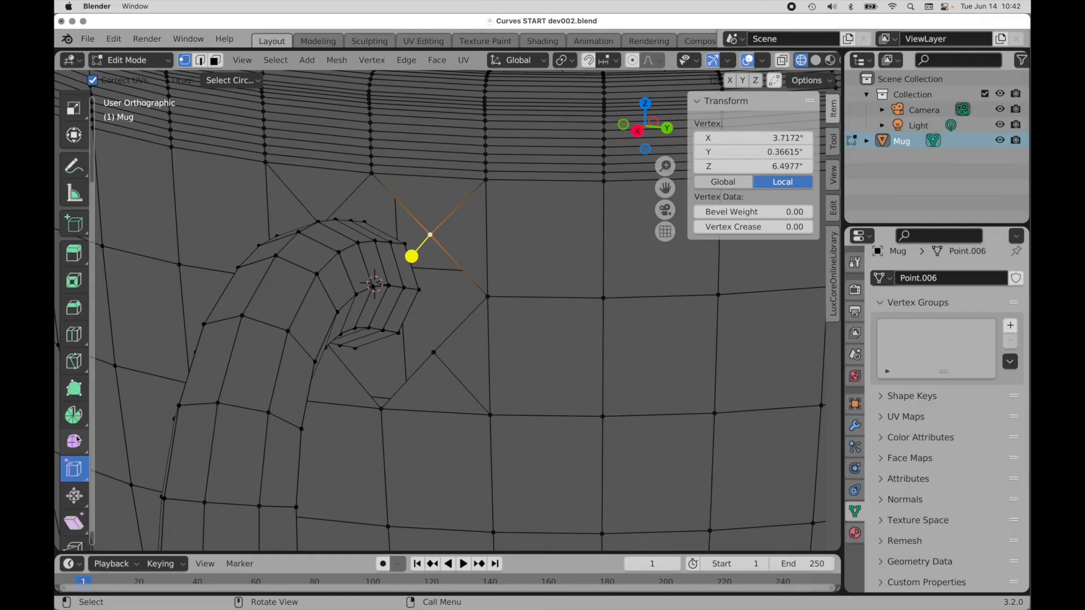
left_click(78, 471)
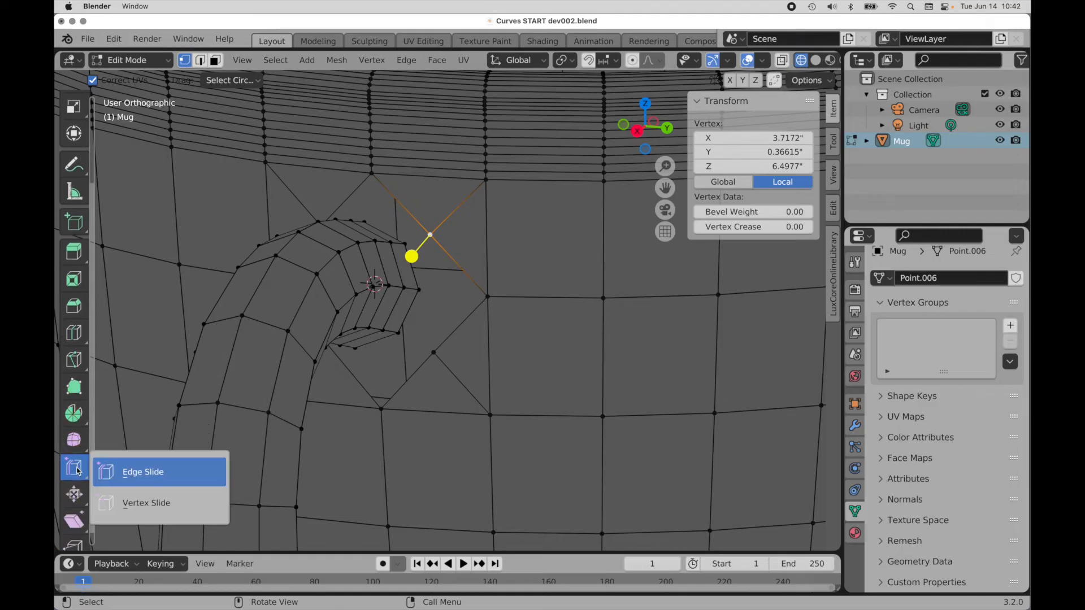
left_click(126, 503)
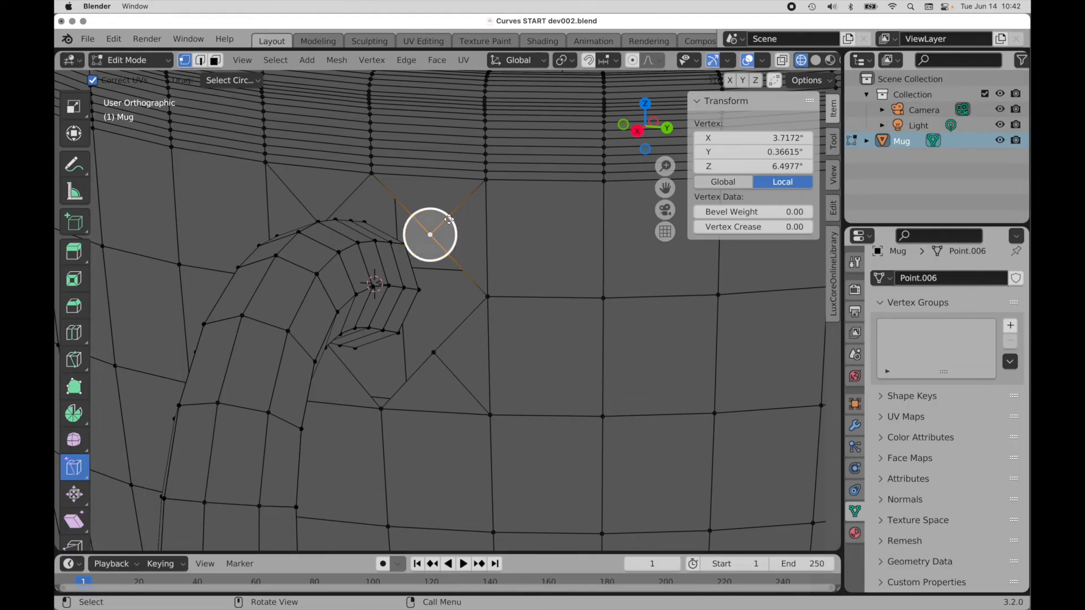
Step: Try sliding the upper corner vertex outward along its diagonal edge and undo the slide
left_click_drag(449, 219, 489, 195)
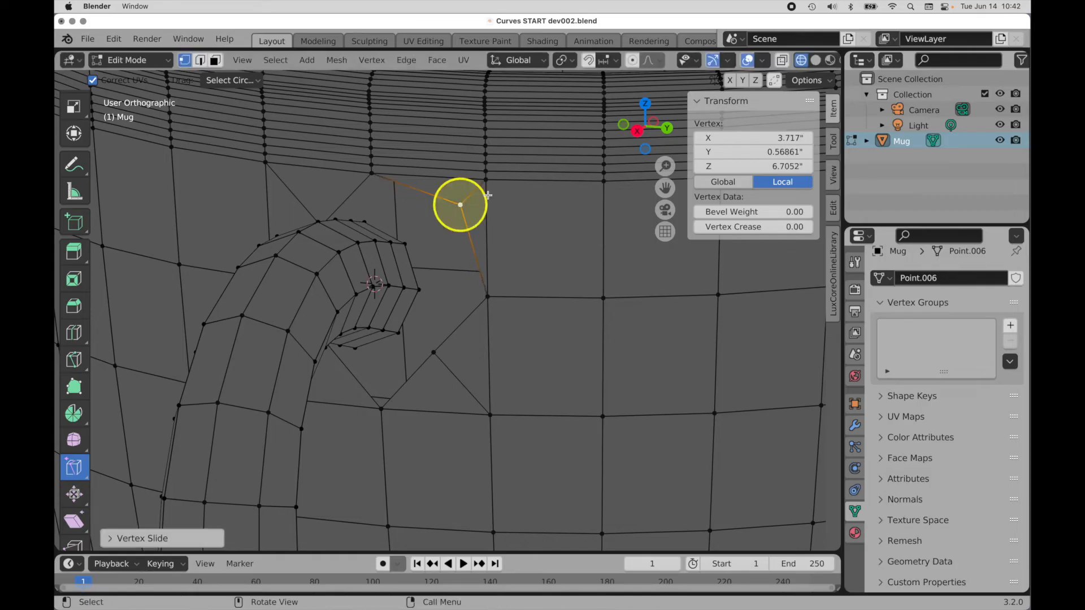
key("ctrl+z")
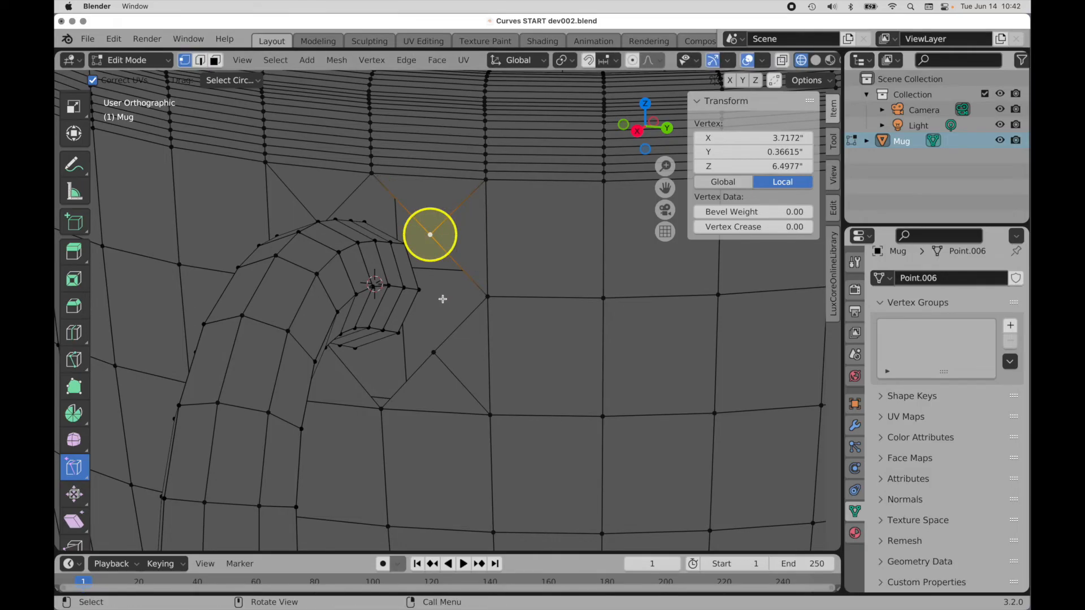
Step: Enable mesh symmetry on X, Y and Z, and vertex-slide the upper corner vertex outward to about Y 0.52", Z 6.65"
left_click(730, 80)
left_click(743, 80)
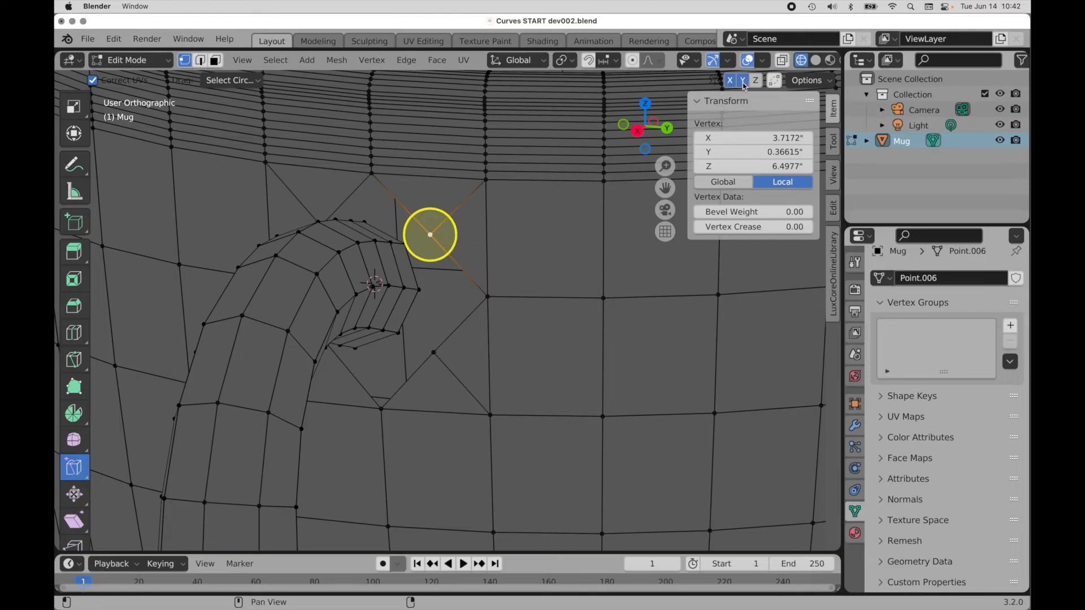
left_click(756, 81)
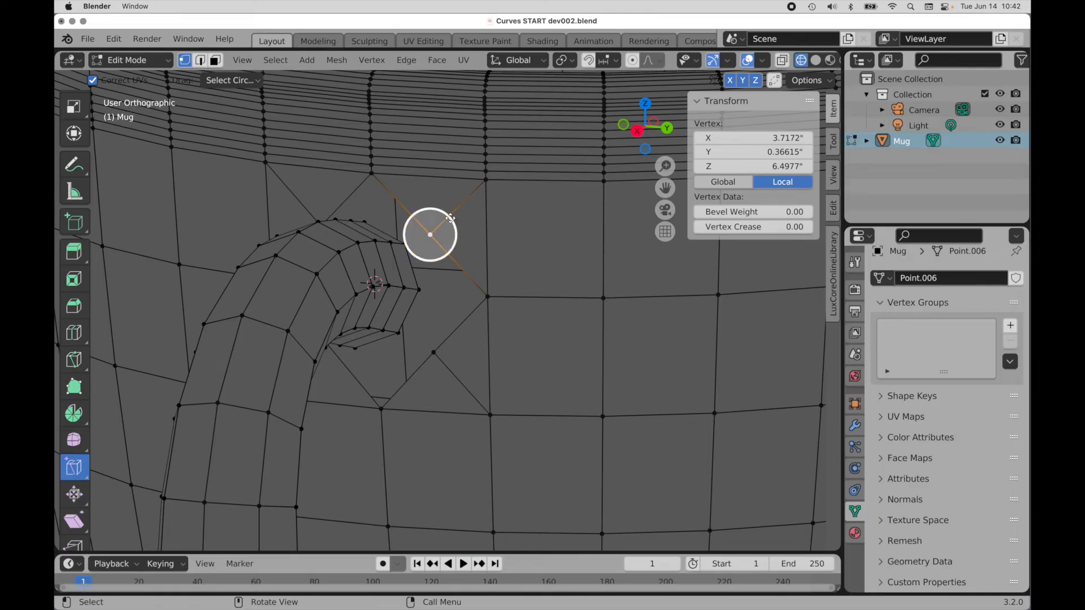
key("shift+v")
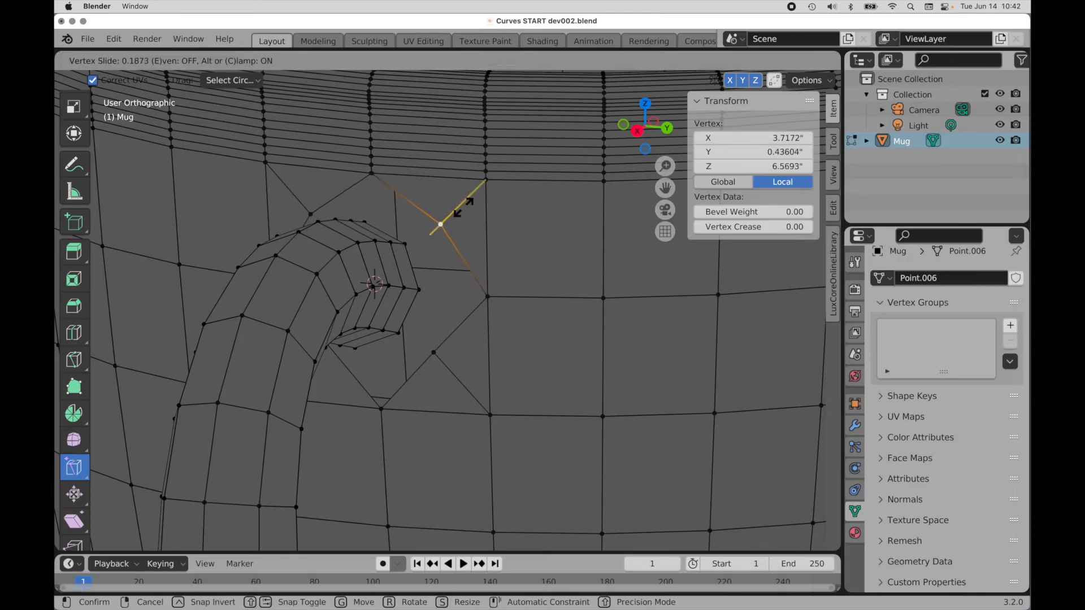
left_click(473, 197)
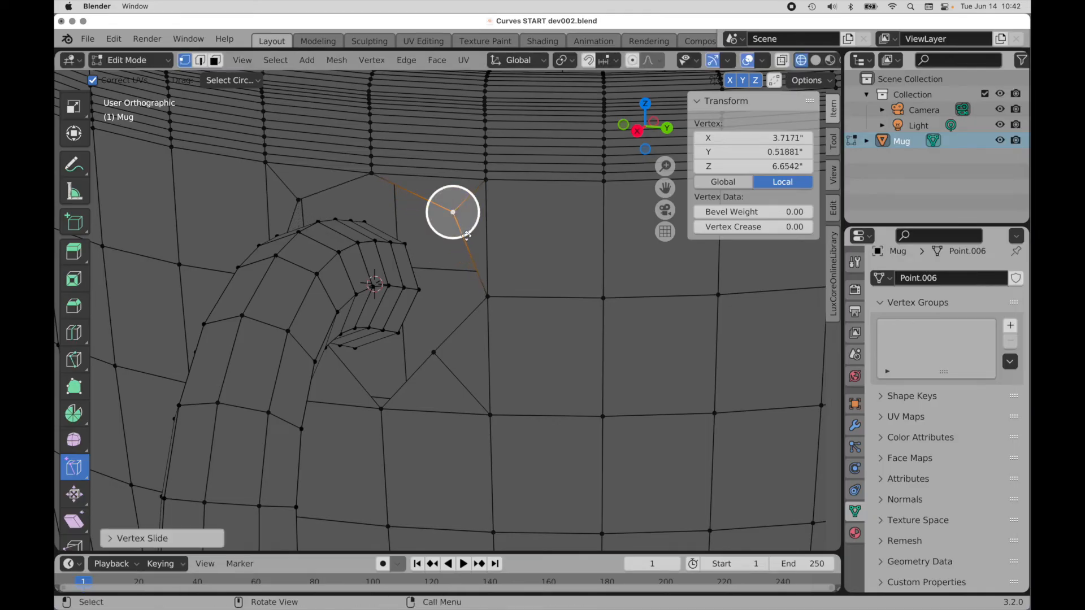
Step: Vertex-slide the opening's lower corner vertex on the +Y side outward to about Y 0.46", Z 5.60"
left_click(434, 353)
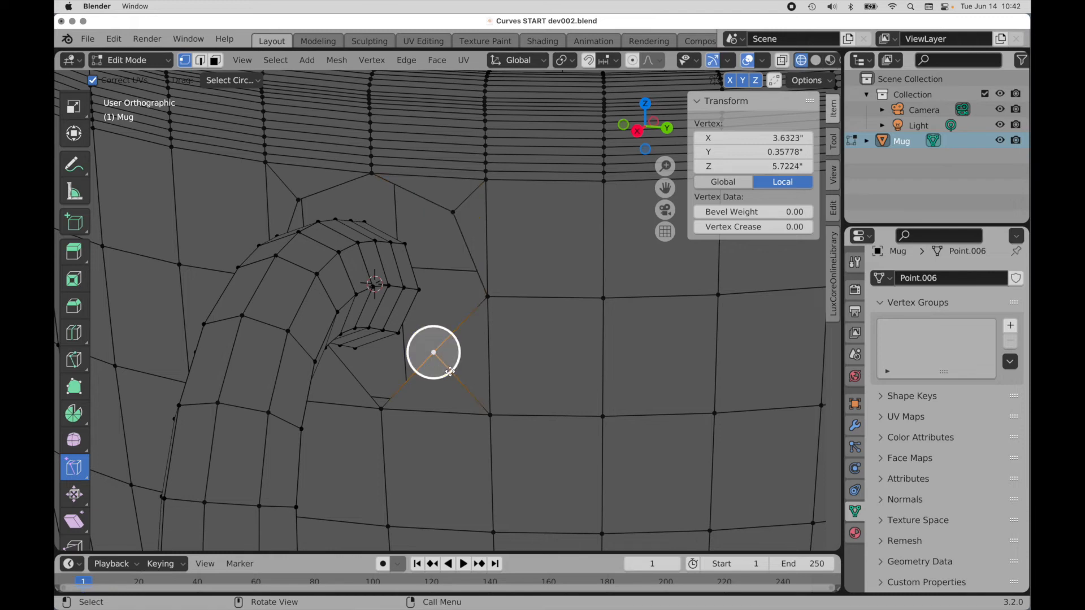
key("shift+v")
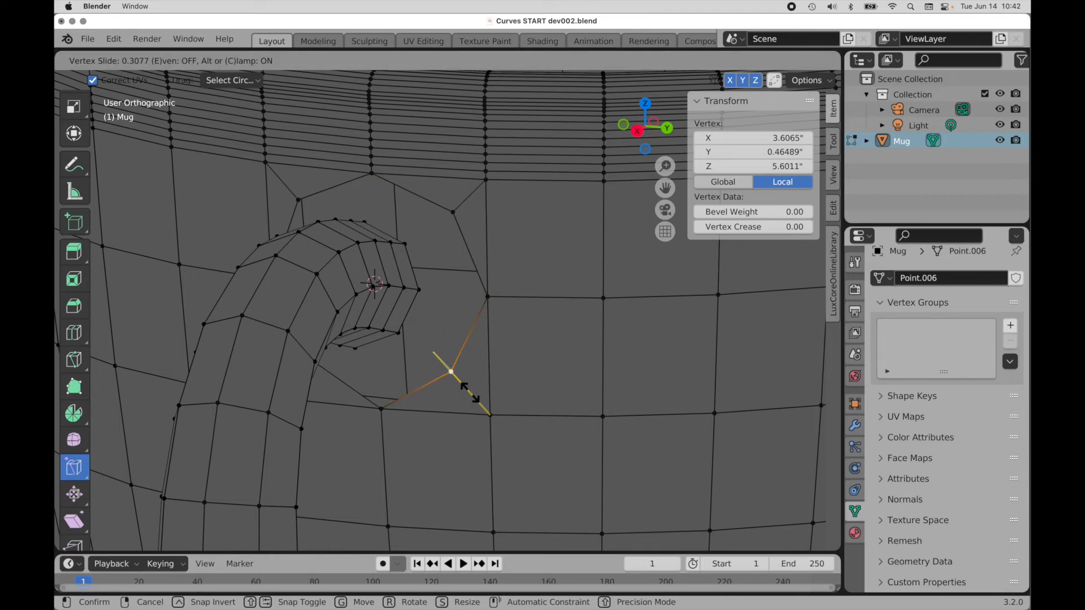
left_click(469, 393)
middle_click_drag(396, 412, 515, 408)
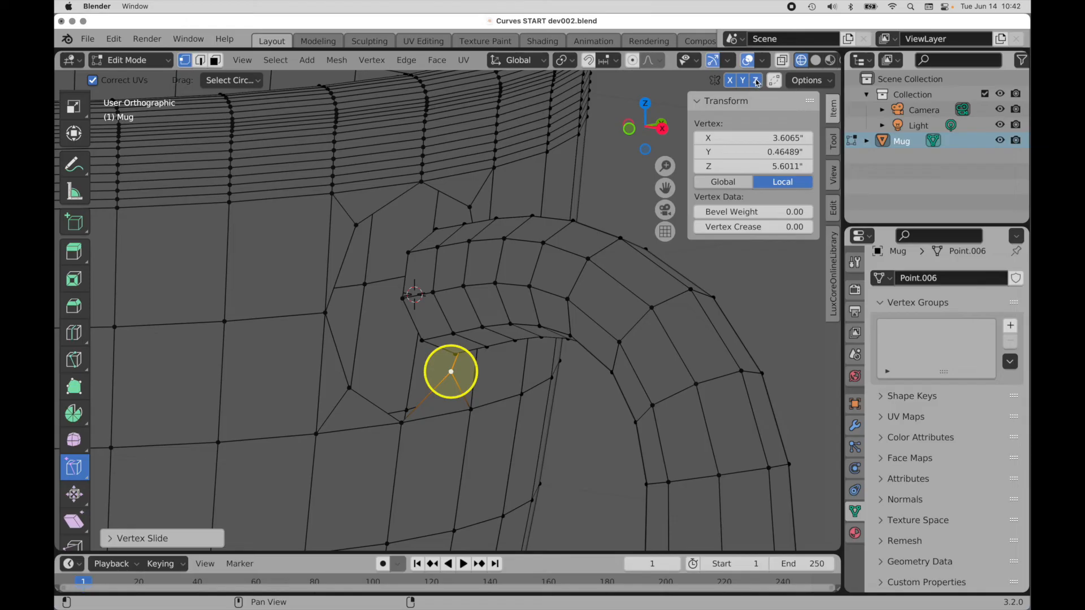
Step: In edge selection, select the edge loops of the mug opening and the handle's upper end, and join them with Bridge Edge Loops
left_click(199, 60)
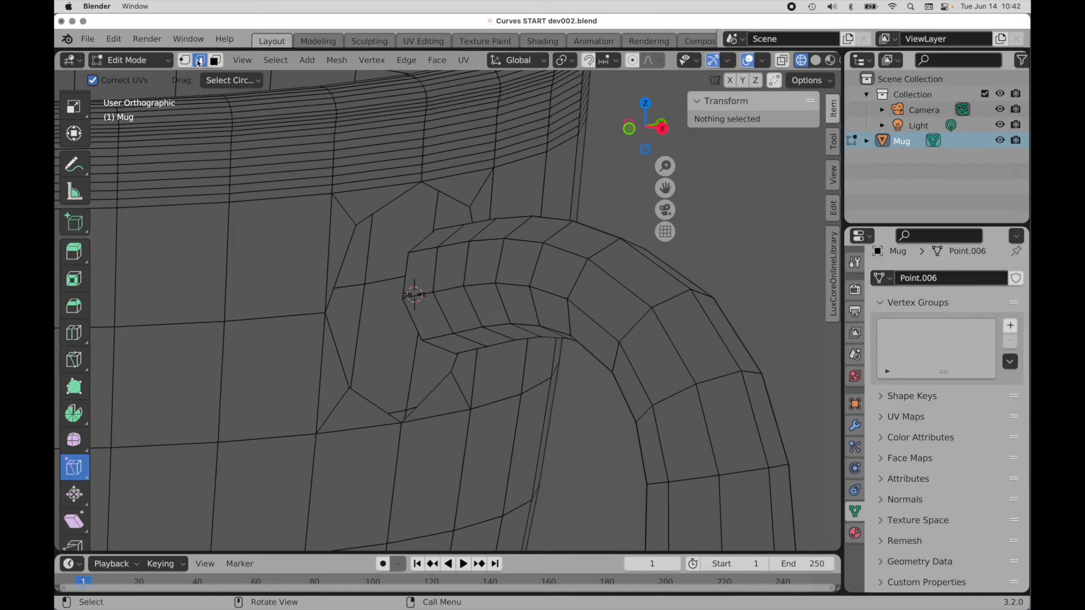
left_click(385, 208, "alt")
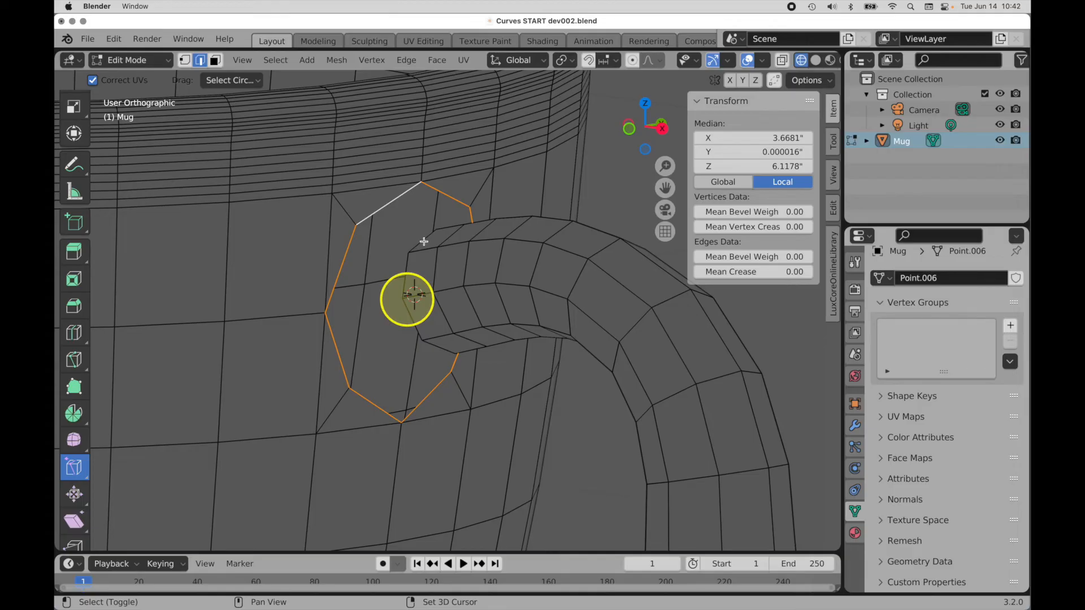
middle_click_drag(424, 241, 497, 332)
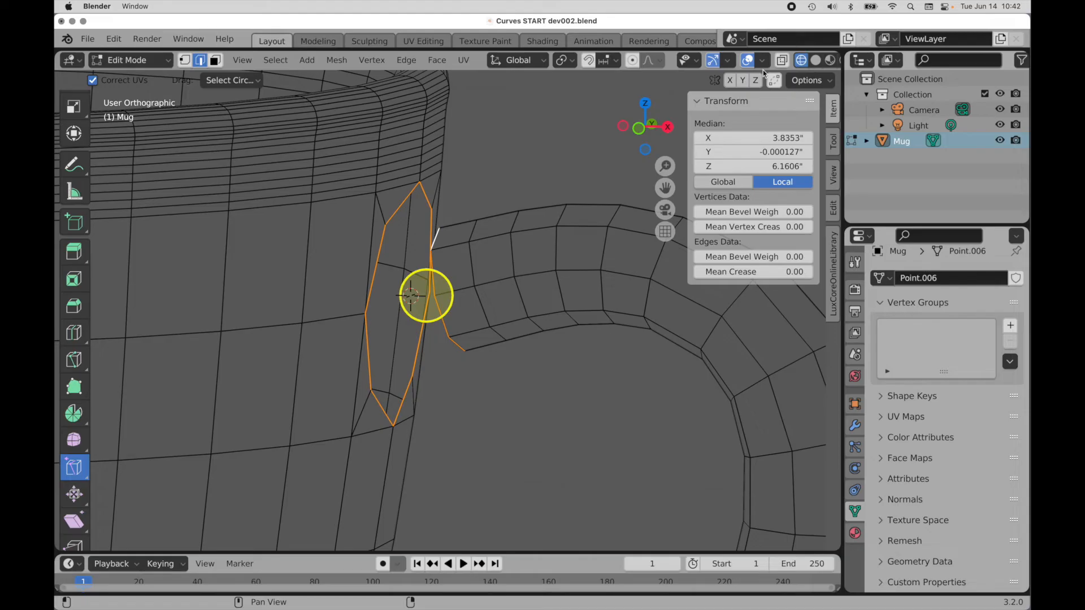
left_click(640, 135)
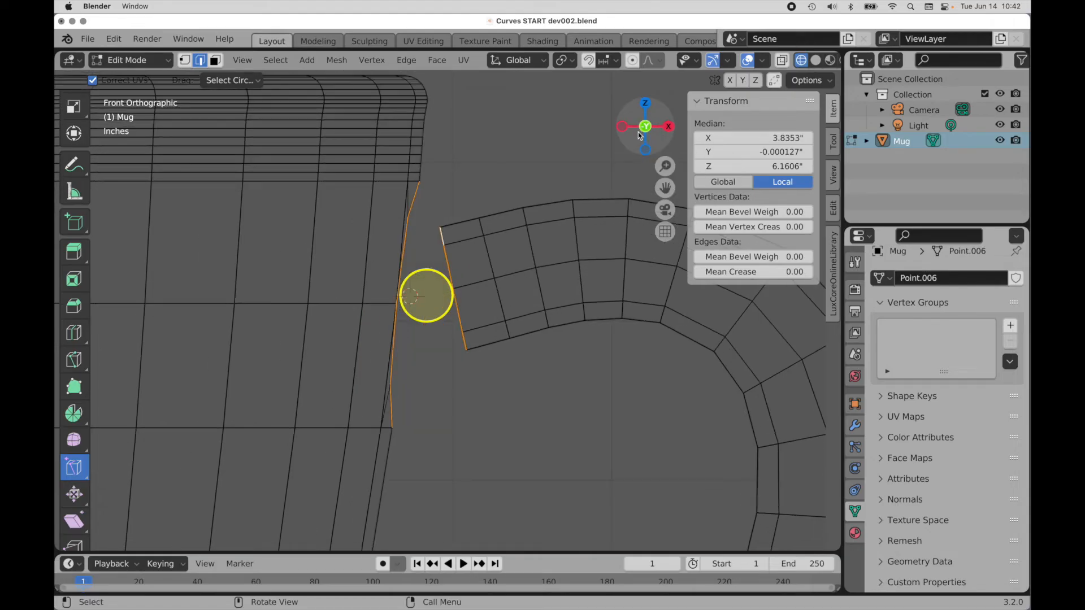
right_click(540, 149)
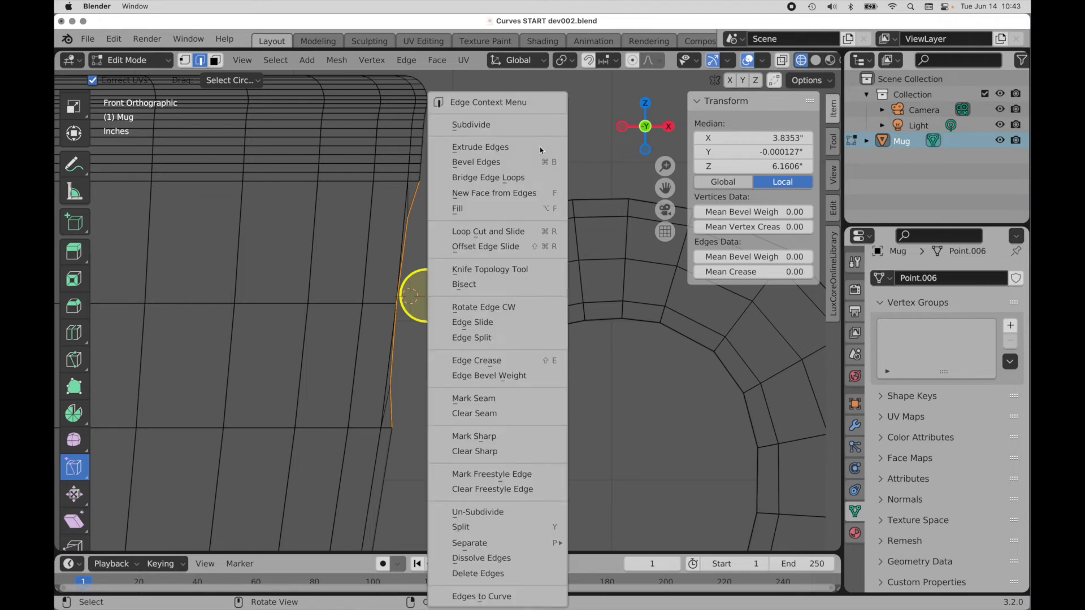
left_click(520, 177)
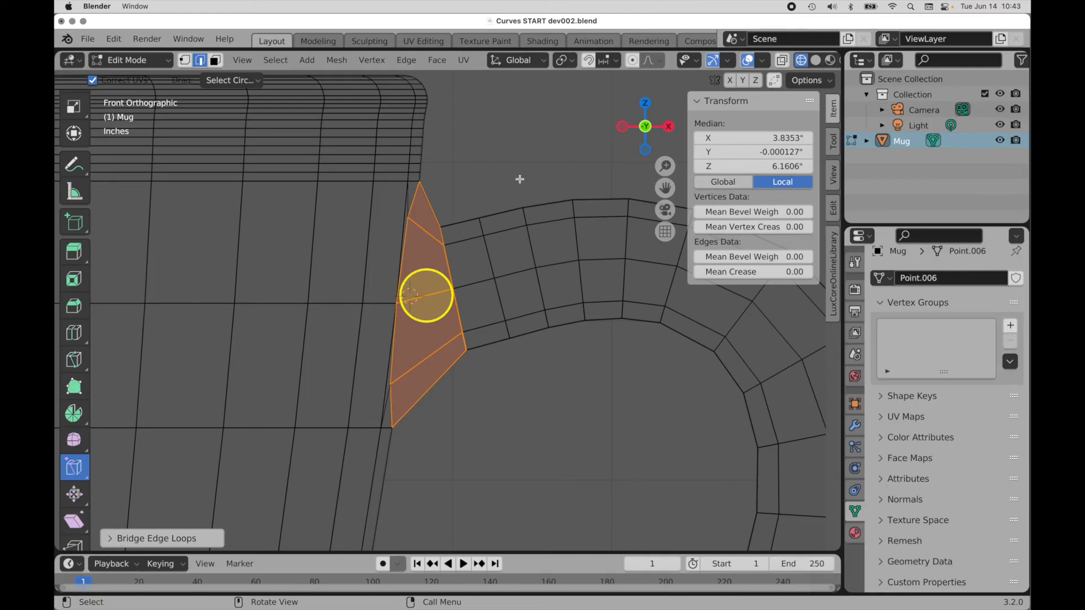
Step: Set the bridge's Number of Cuts to 1 and its Smoothness to 0.5
left_click(111, 539)
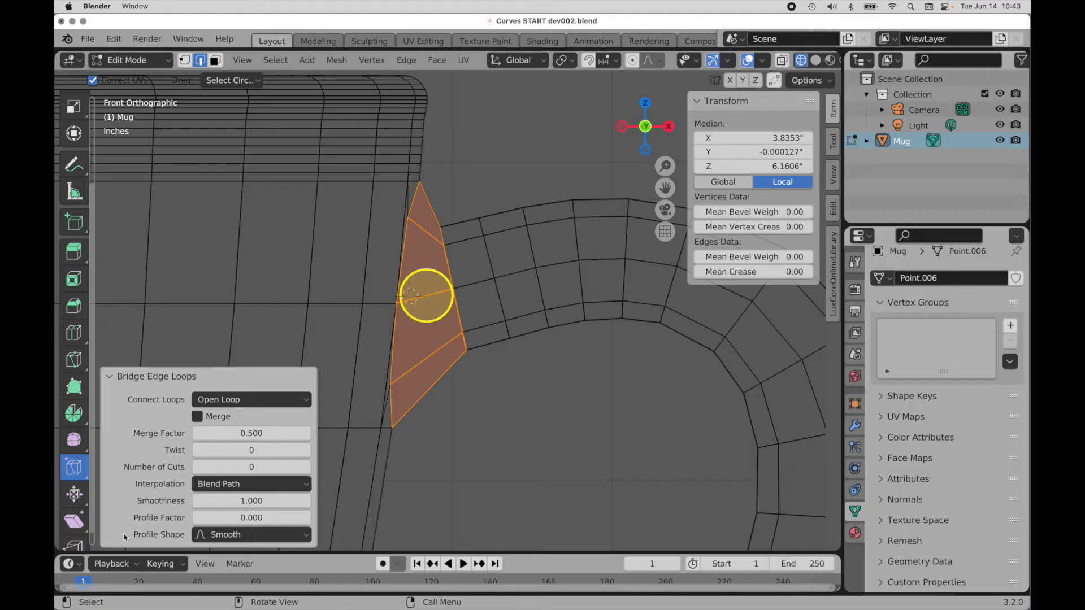
left_click(238, 467)
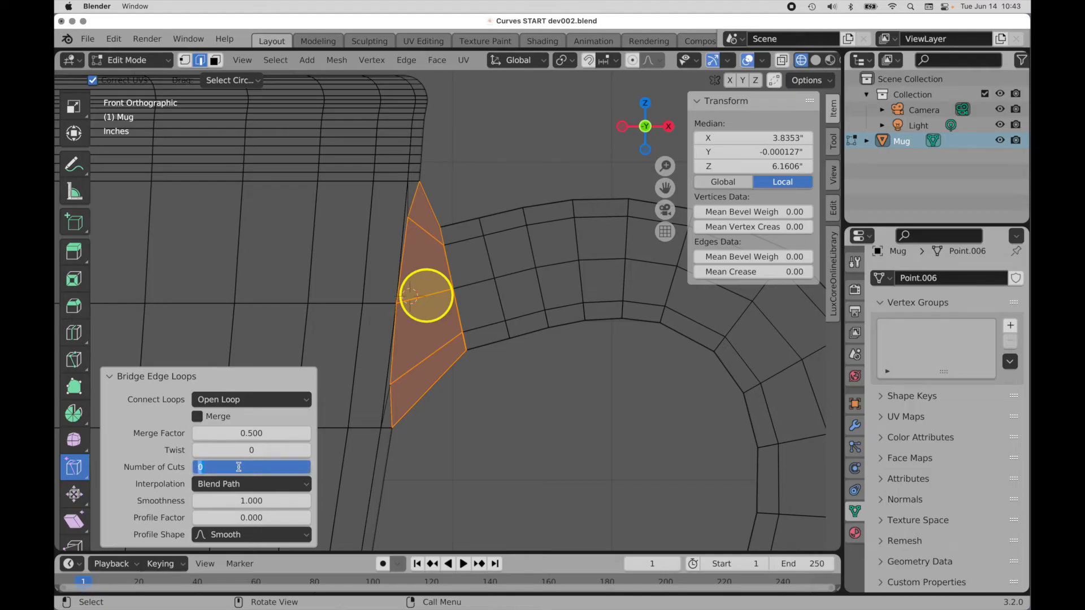
type("1")
key("Tab")
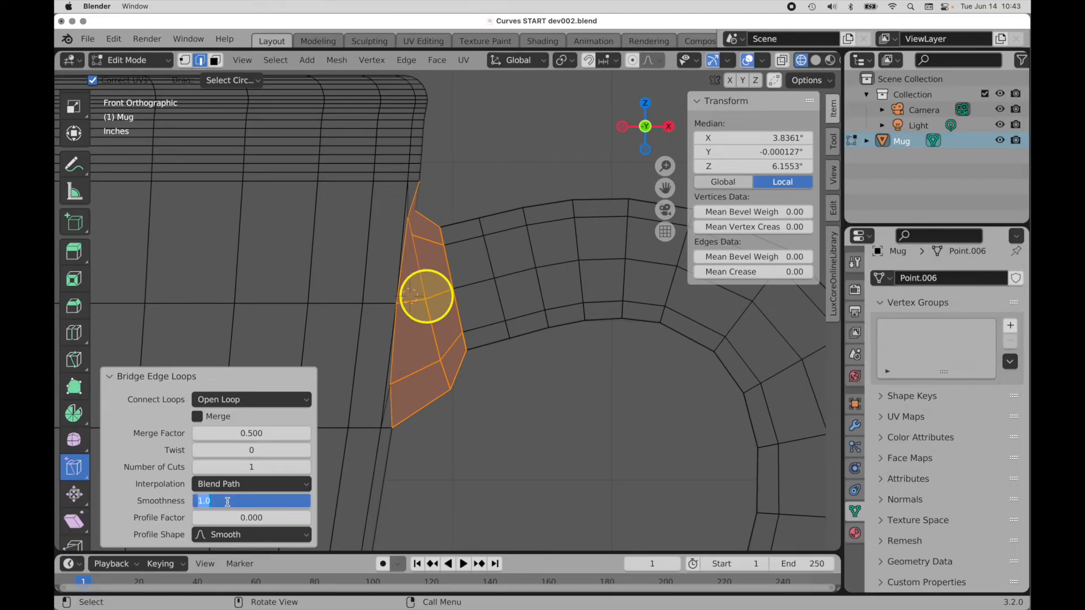
type(".5")
key("Return")
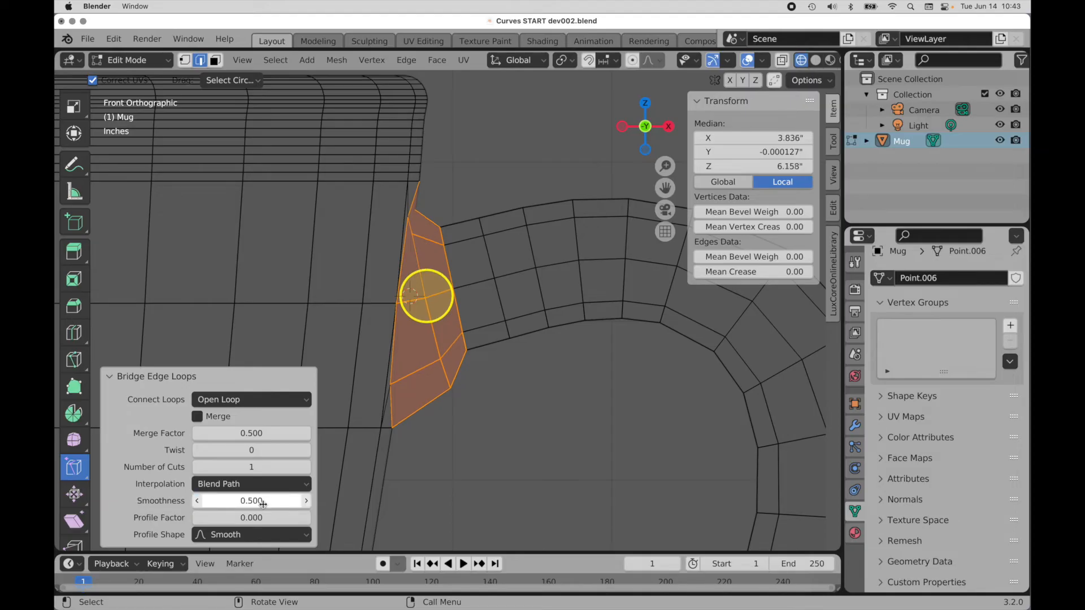
Step: Change the bridge's Interpolation to Blend Surface and set its Smoothness to 0
left_click(251, 490)
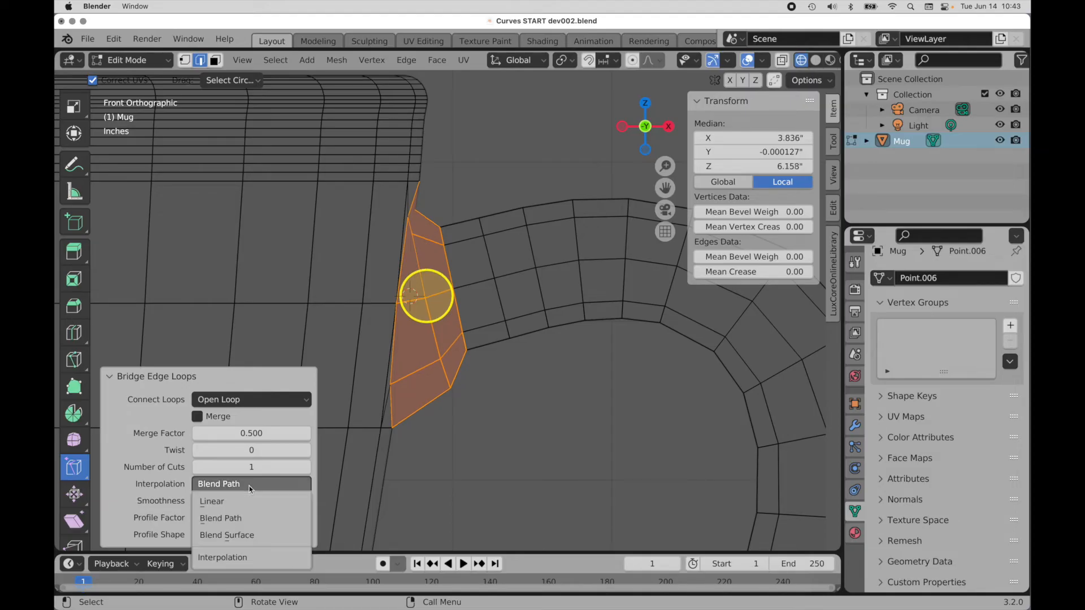
left_click(251, 535)
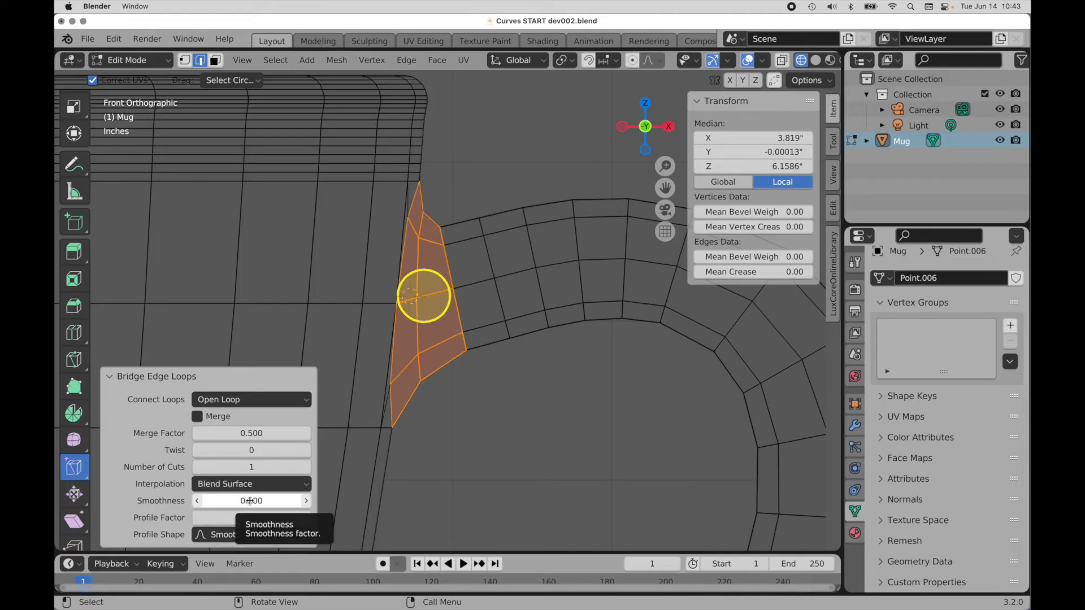
left_click_drag(251, 501, 265, 504)
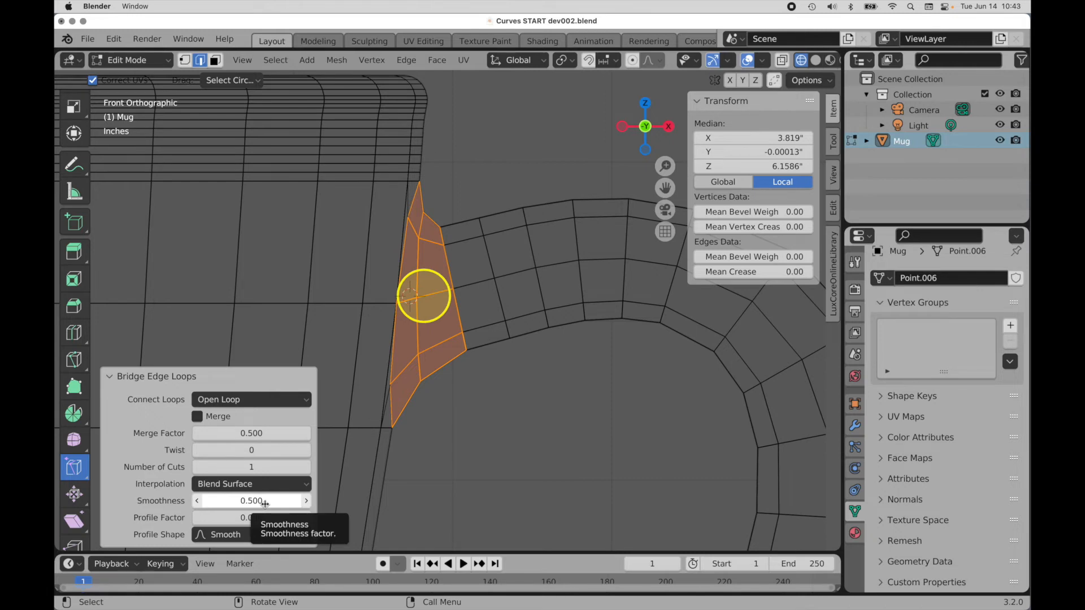
left_click(265, 502)
type("0")
key("Return")
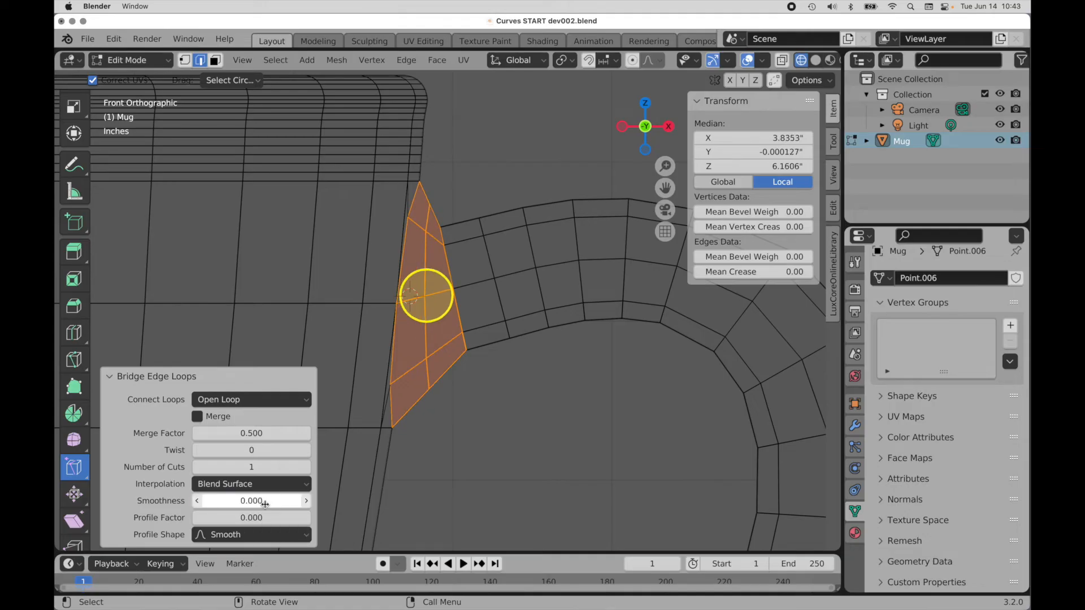
Step: Try the upper handle bridge at Smoothness 1, and settle on a Smoothness of 0.5
left_click(265, 503)
type("1")
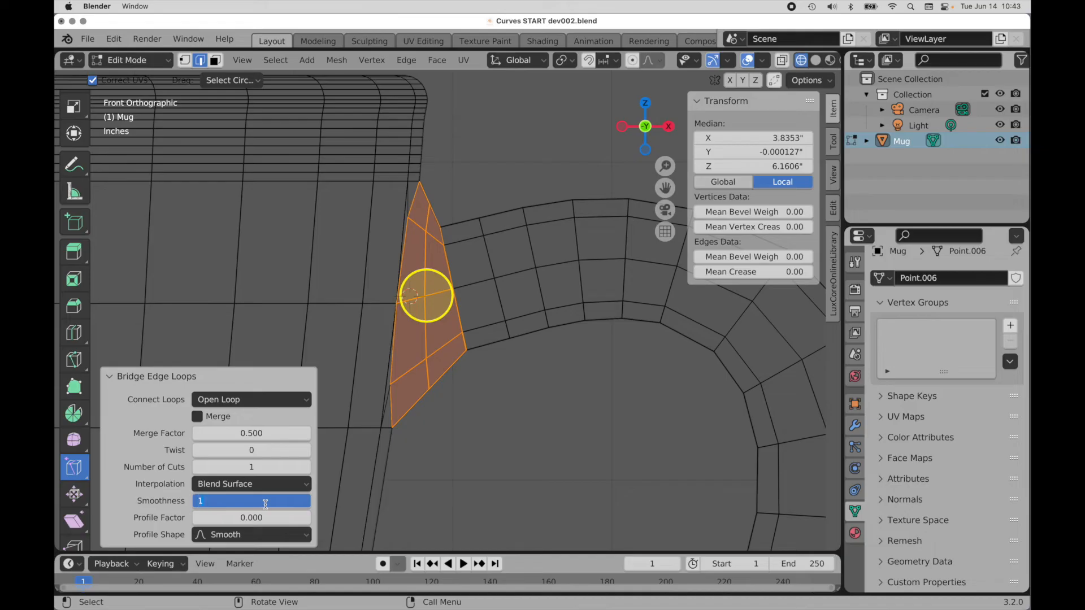
key("Return")
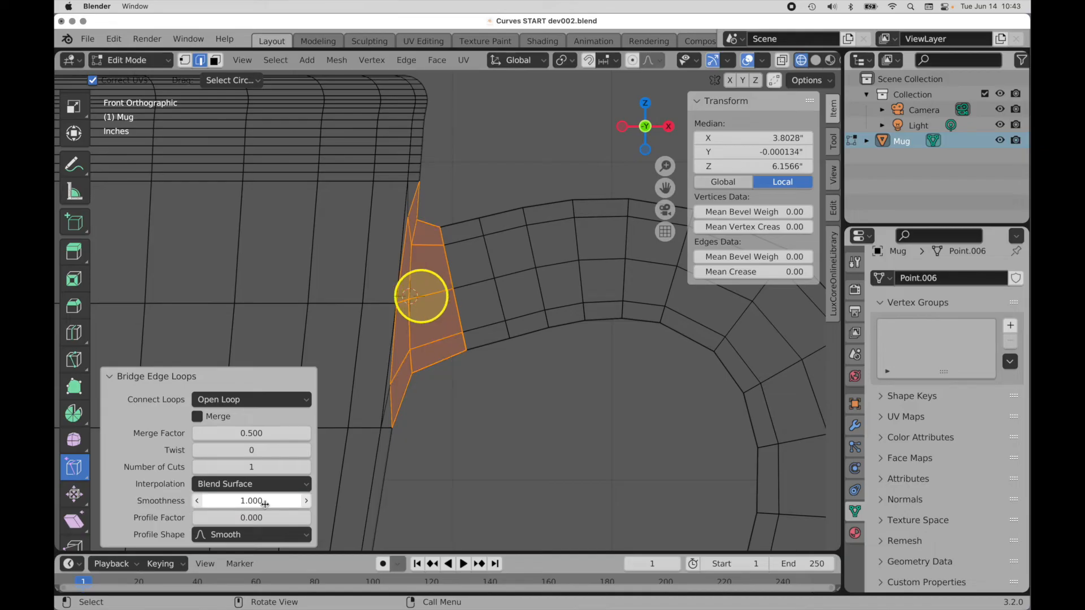
left_click(265, 502)
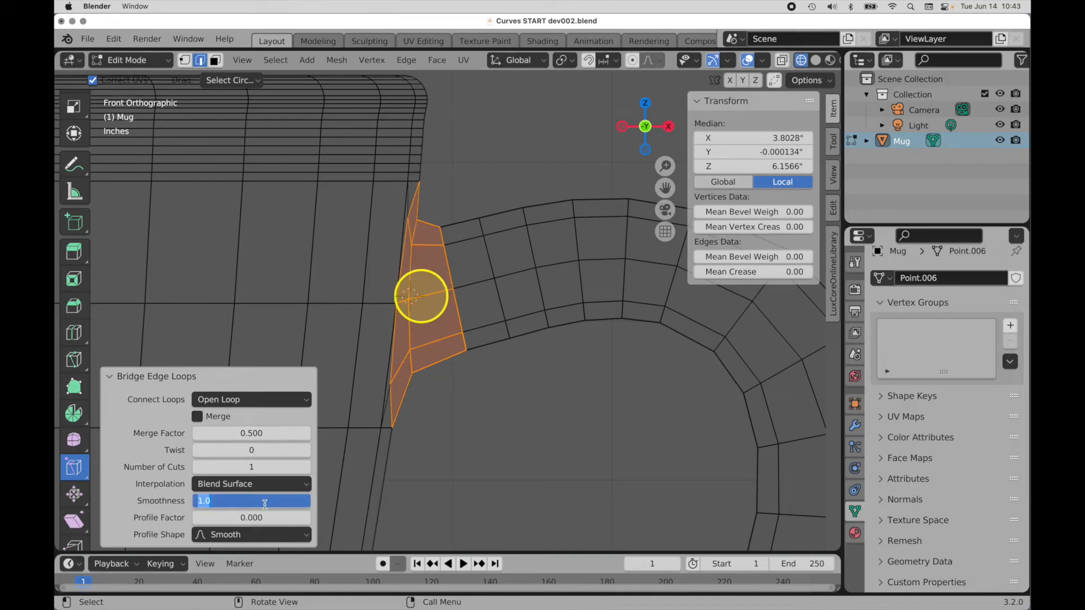
type(".5")
key("Return")
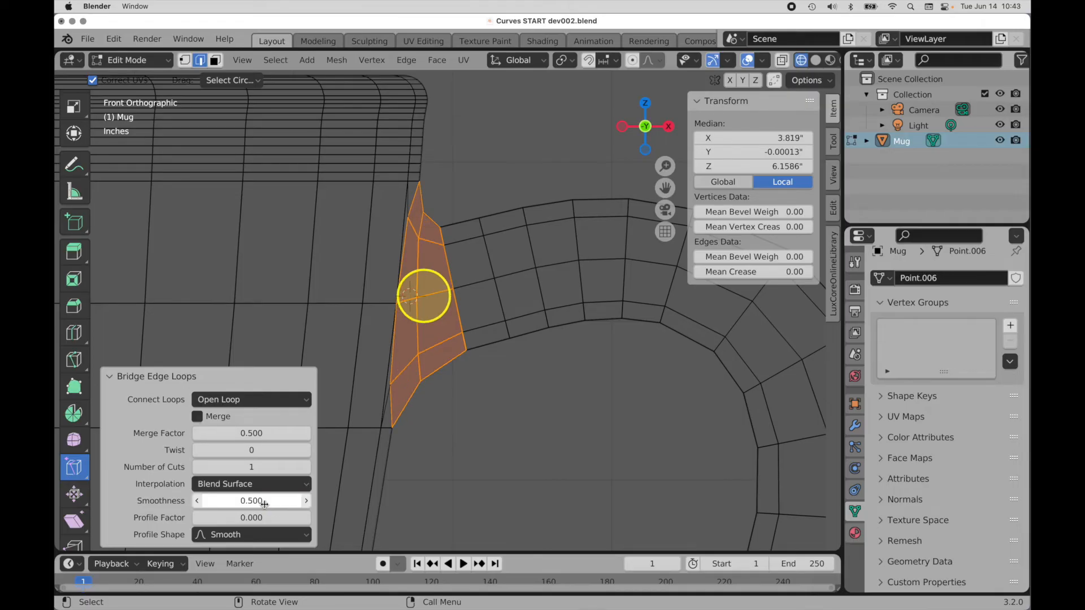
Step: Try the bridge with a Number of Cuts of 2, and return it to 1
left_click(257, 469)
type("2")
key("Return")
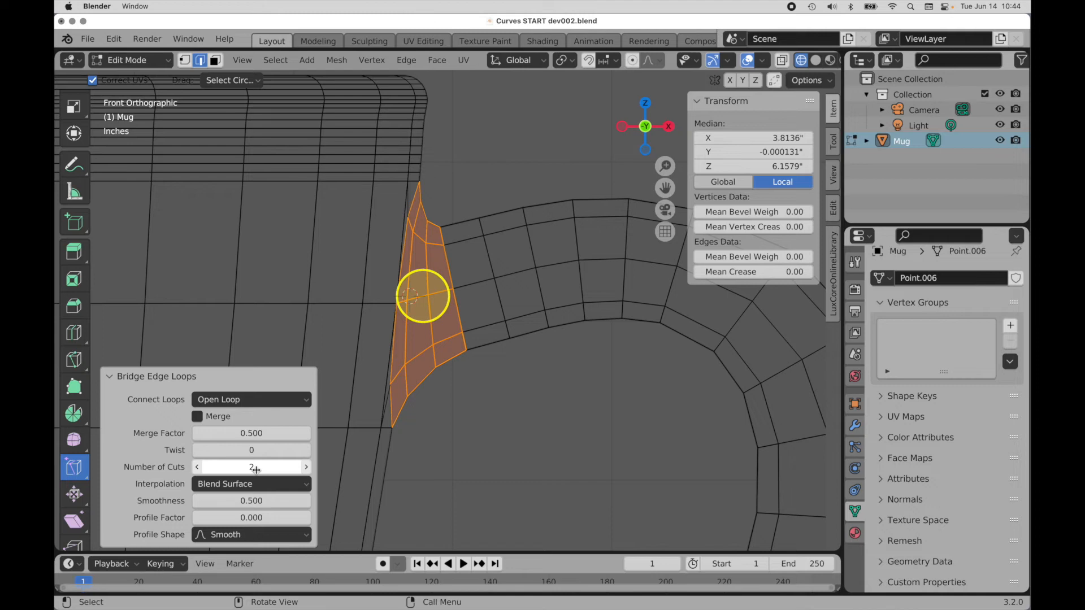
left_click(257, 469)
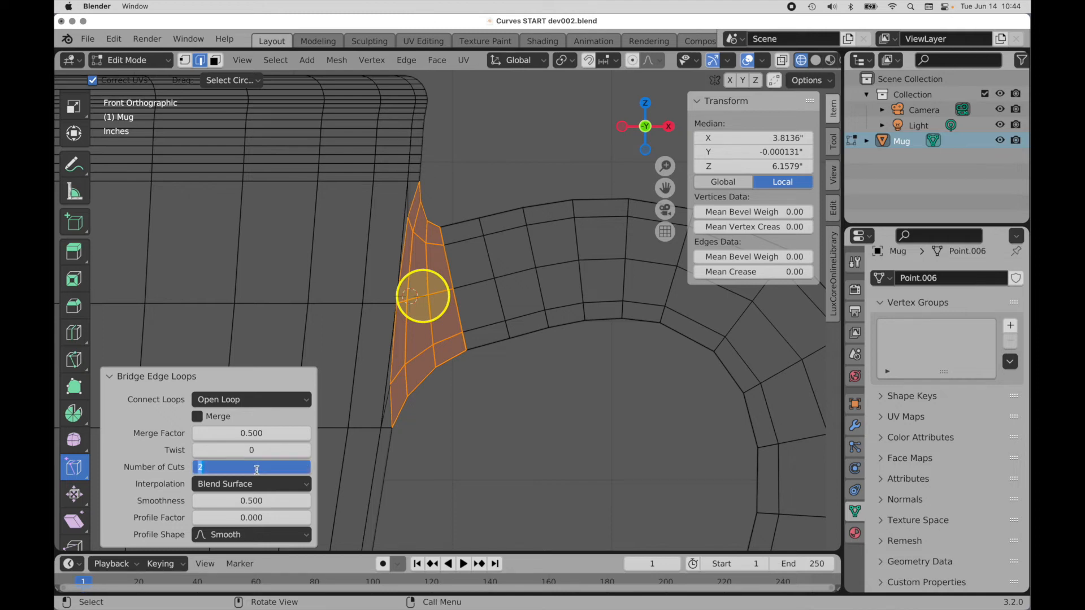
type("1")
key("Return")
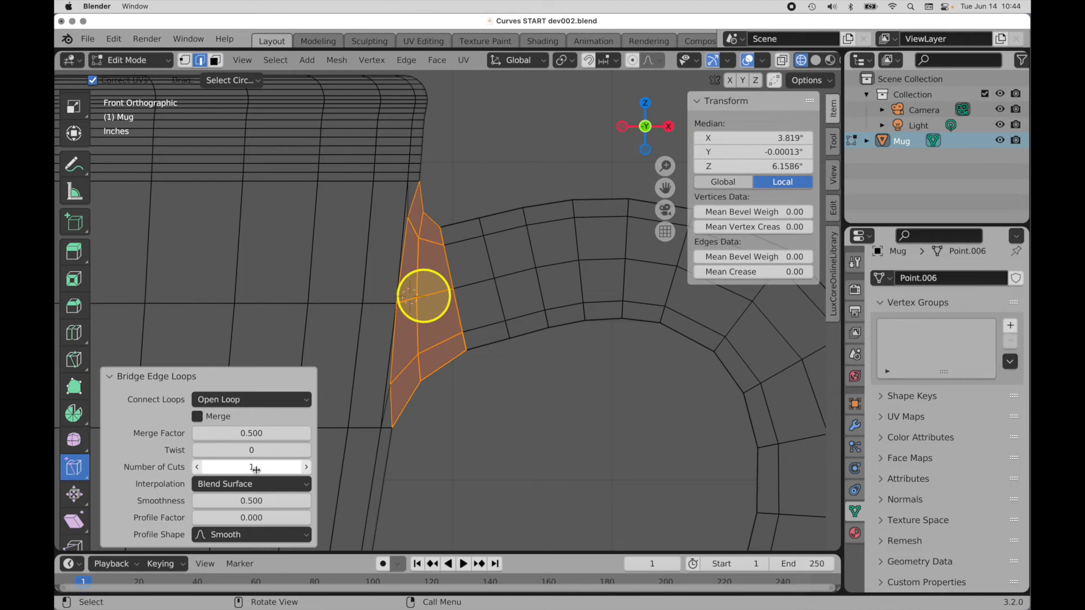
Step: In face selection, select the last two rings of faces at the handle's lower end and delete them
middle_click_drag(508, 375, 550, 159)
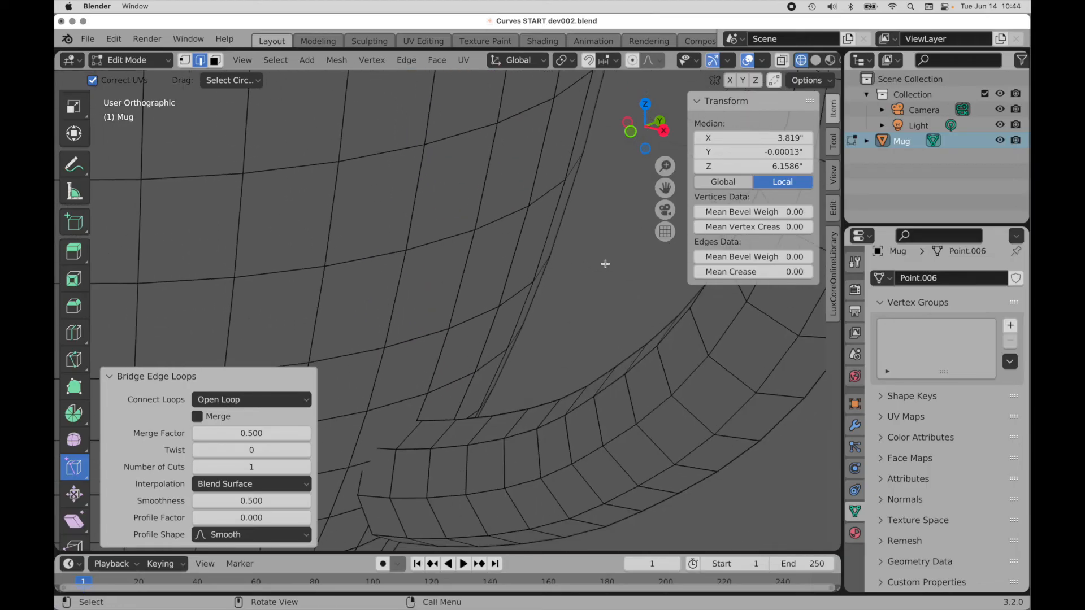
left_click(567, 203)
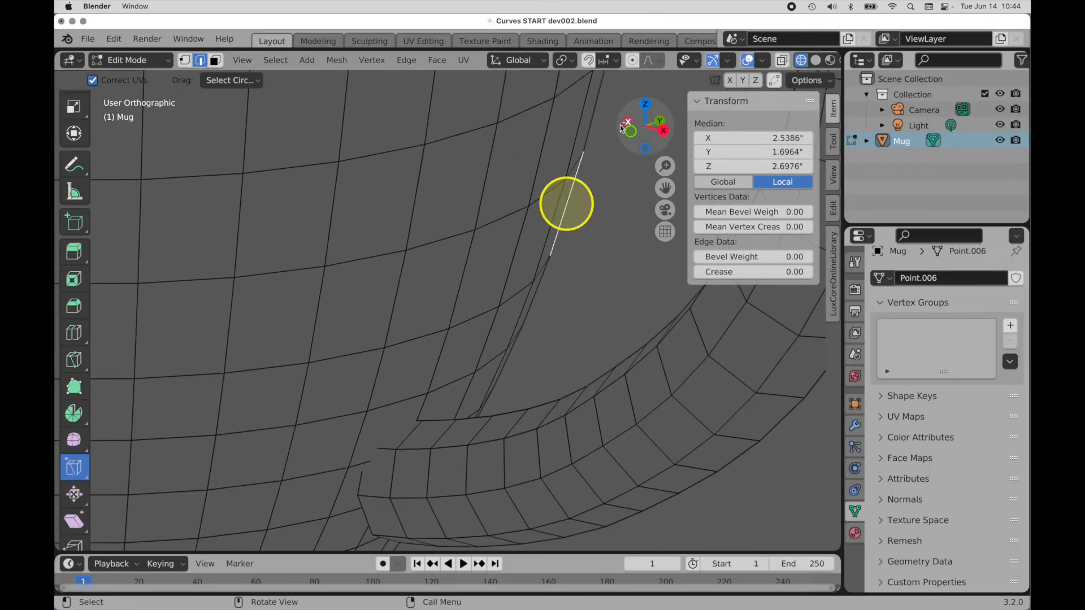
left_click(632, 135)
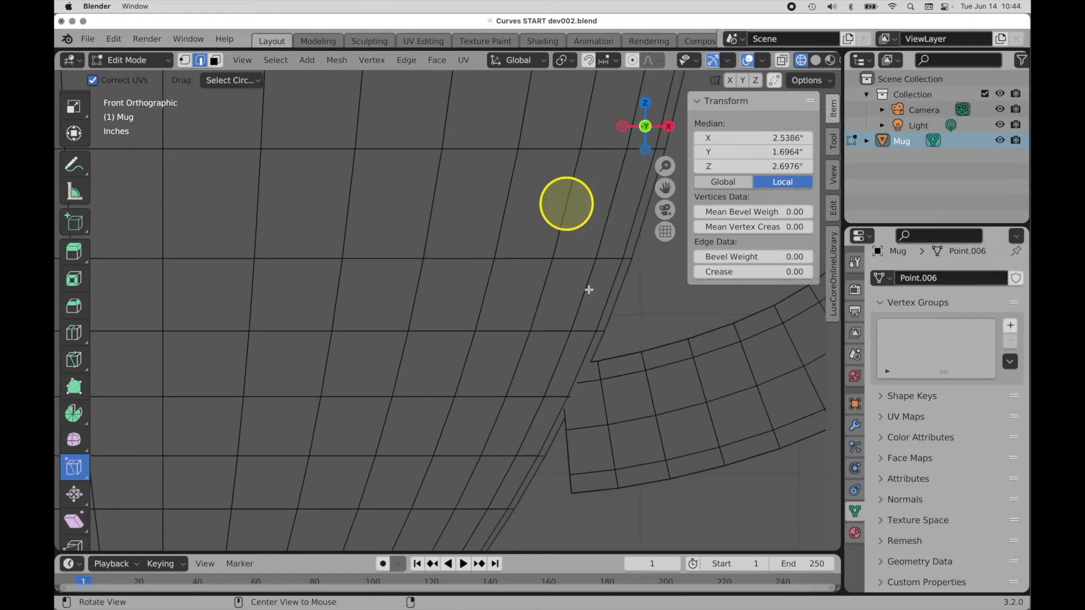
middle_click_drag(588, 291, 405, 241, "shift")
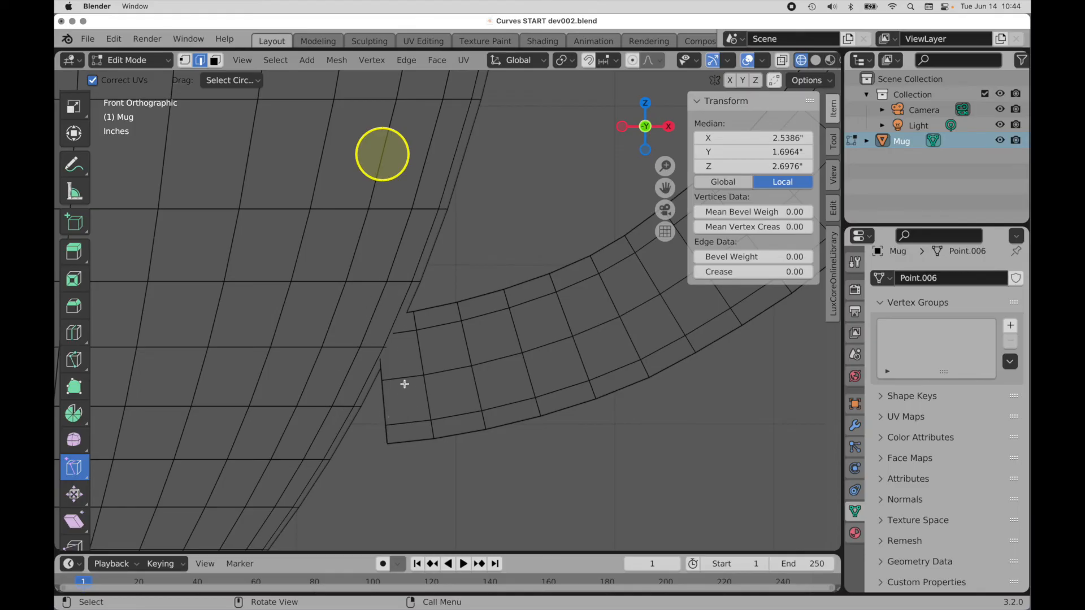
left_click(216, 60)
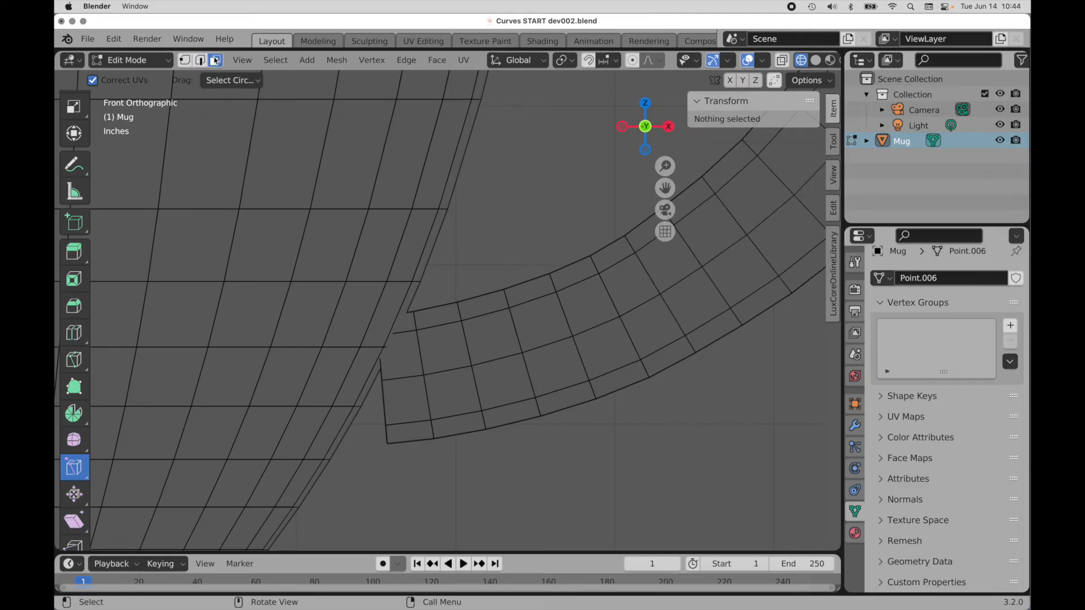
left_click(407, 378)
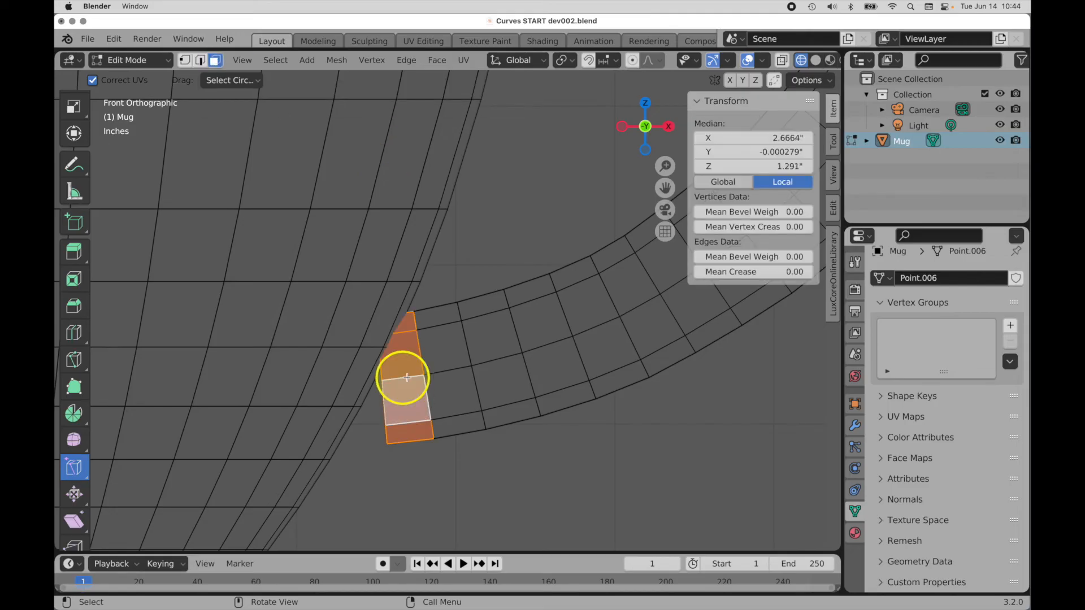
left_click(446, 372, "shift")
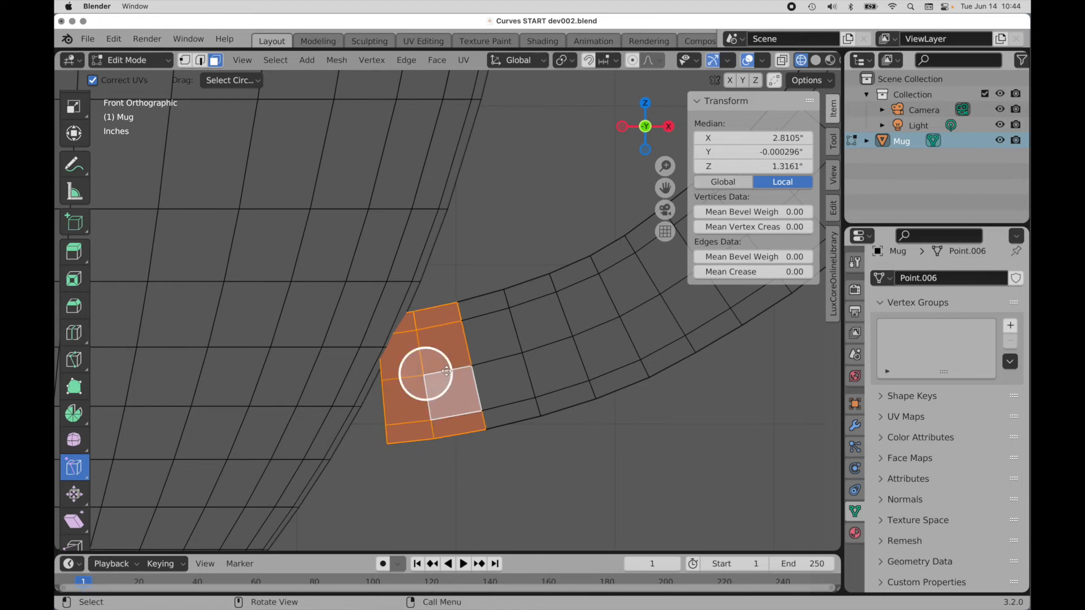
key("x")
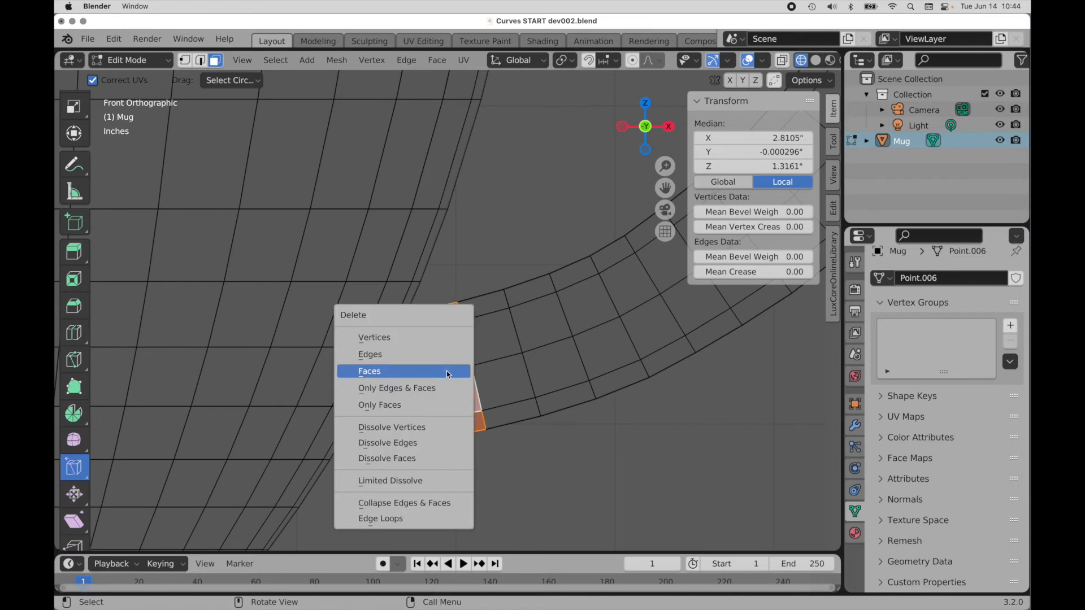
left_click(446, 372)
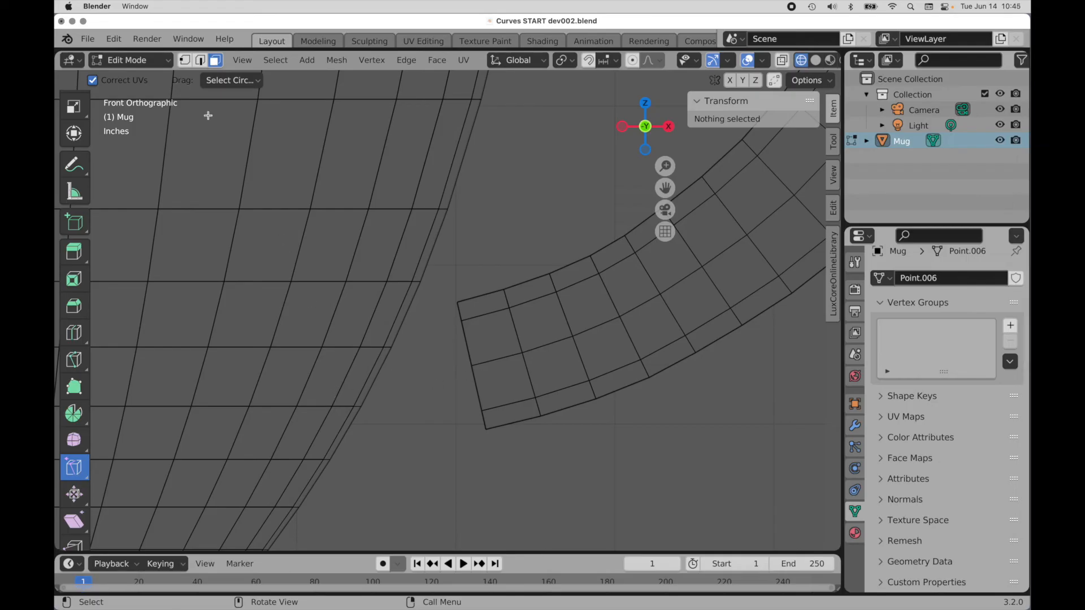
Step: Select the body's horizontal edge loop beside the handle's lower end and edge-slide it down to about Z 1.33"
left_click(200, 60)
middle_click_drag(429, 429, 513, 366, "shift")
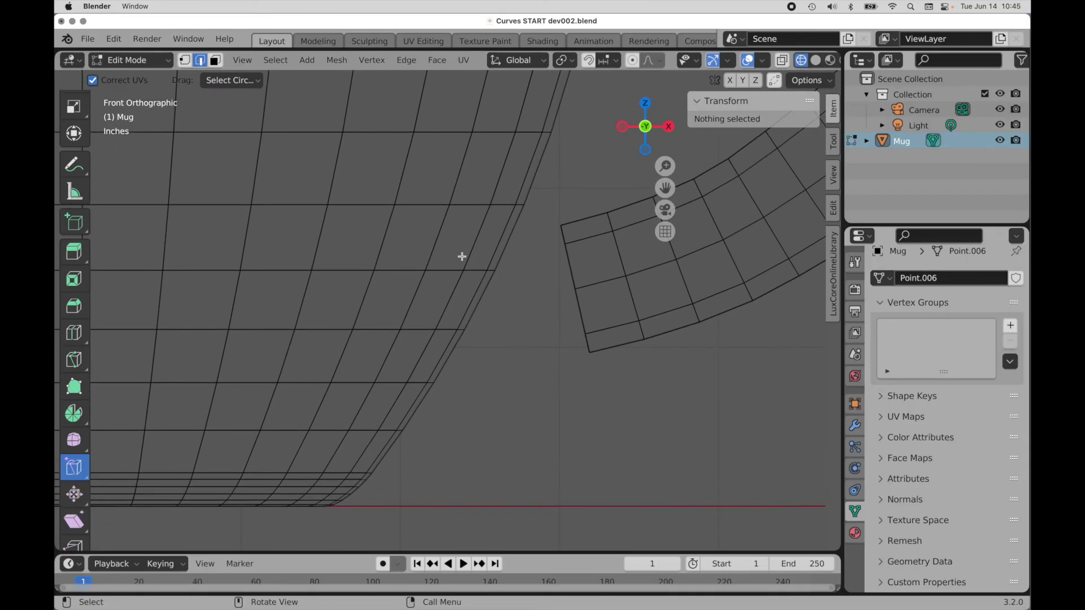
left_click(445, 270, "alt")
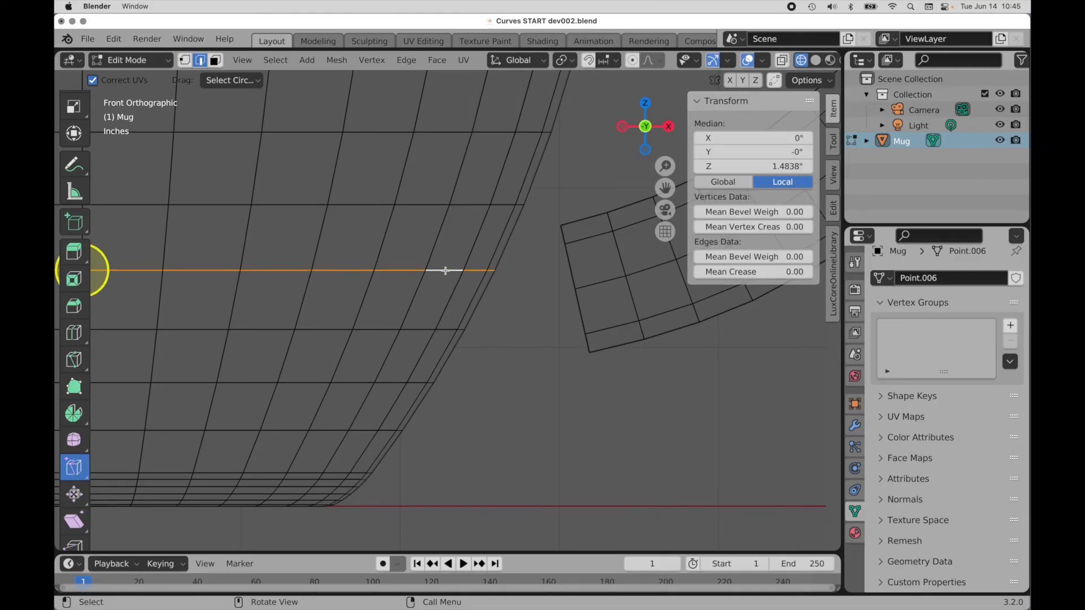
left_click(80, 471)
left_click(126, 472)
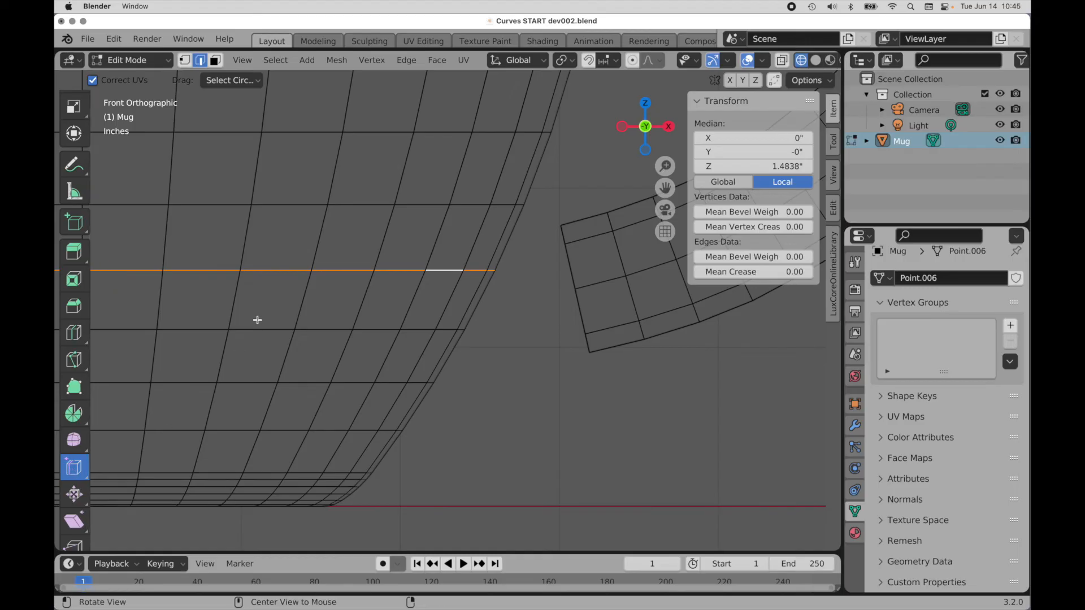
middle_click_drag(257, 315, 359, 337, "shift")
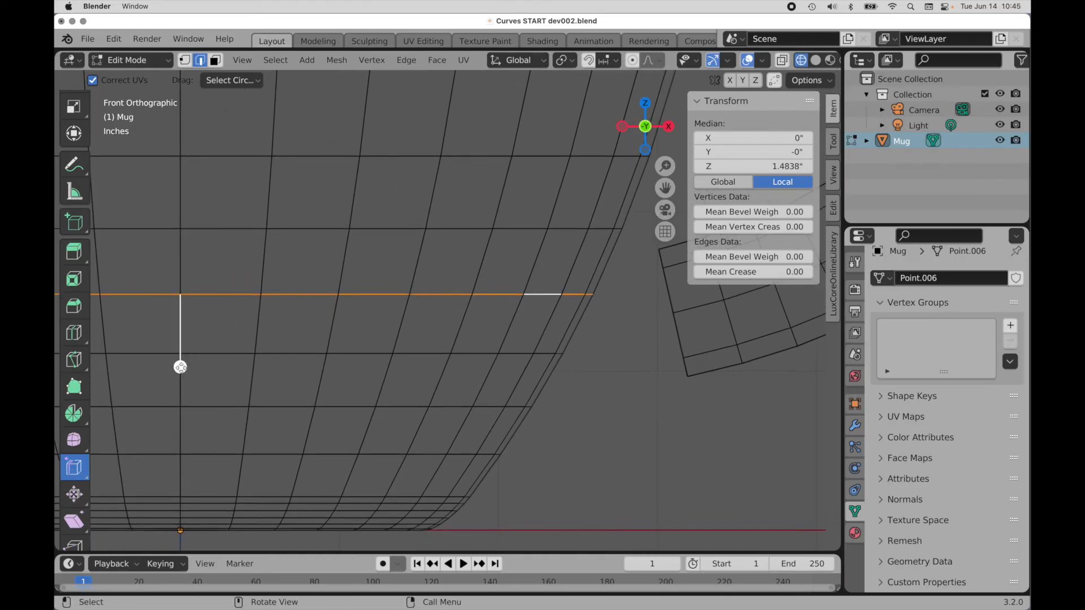
left_click_drag(180, 365, 176, 395)
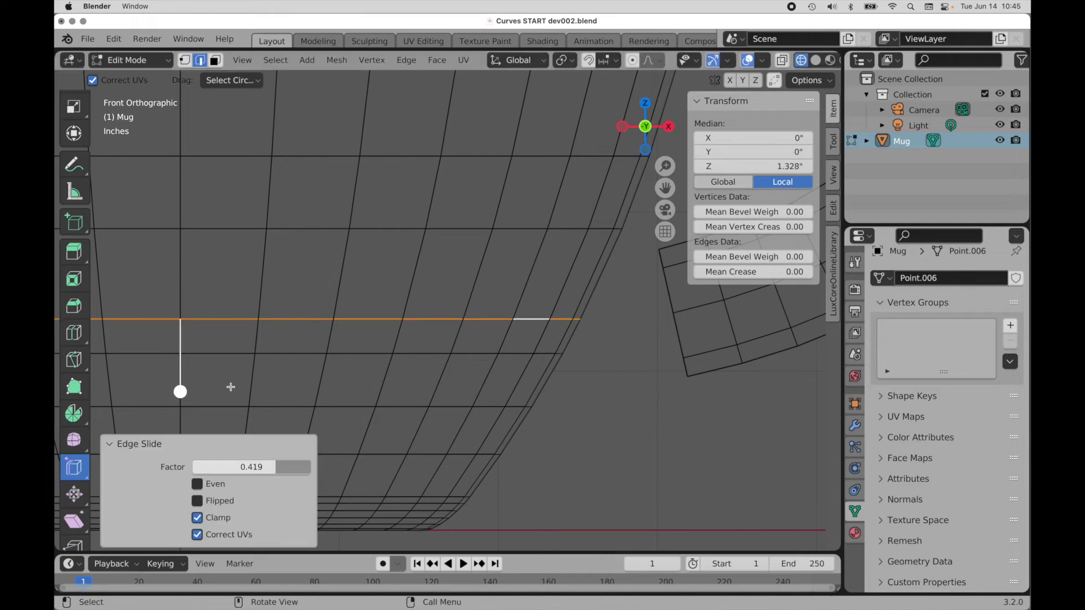
Step: Dissolve the body's horizontal edge loop directly below the one just slid down
left_click(512, 354, "alt")
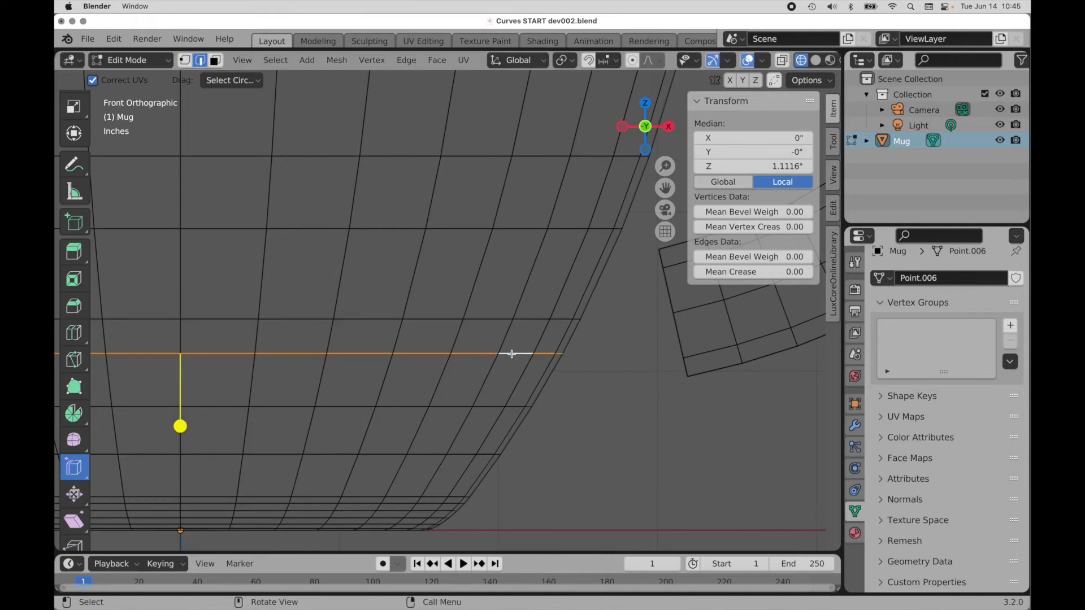
right_click(512, 354)
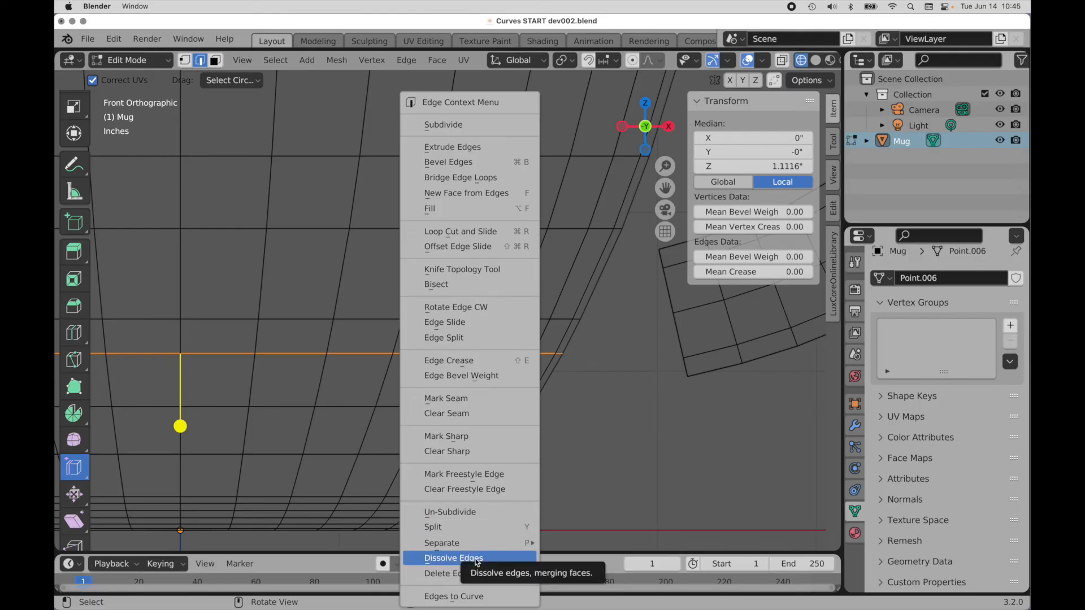
left_click(477, 559)
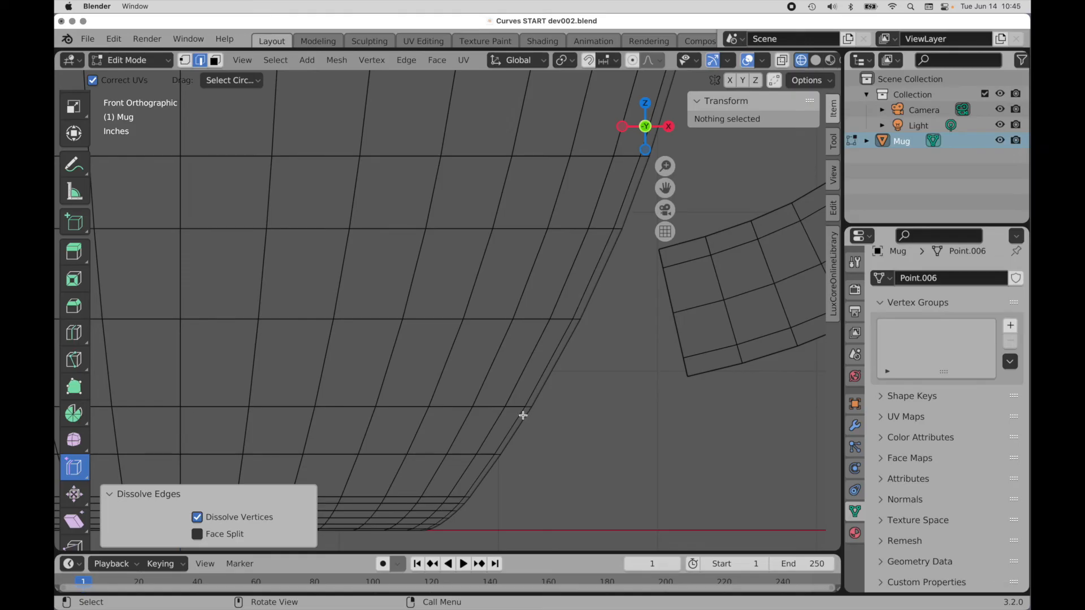
Step: In face selection, select the two-by-two block of body faces behind the handle's lower end and apply Poke Faces
scroll(555, 298, "up", 2)
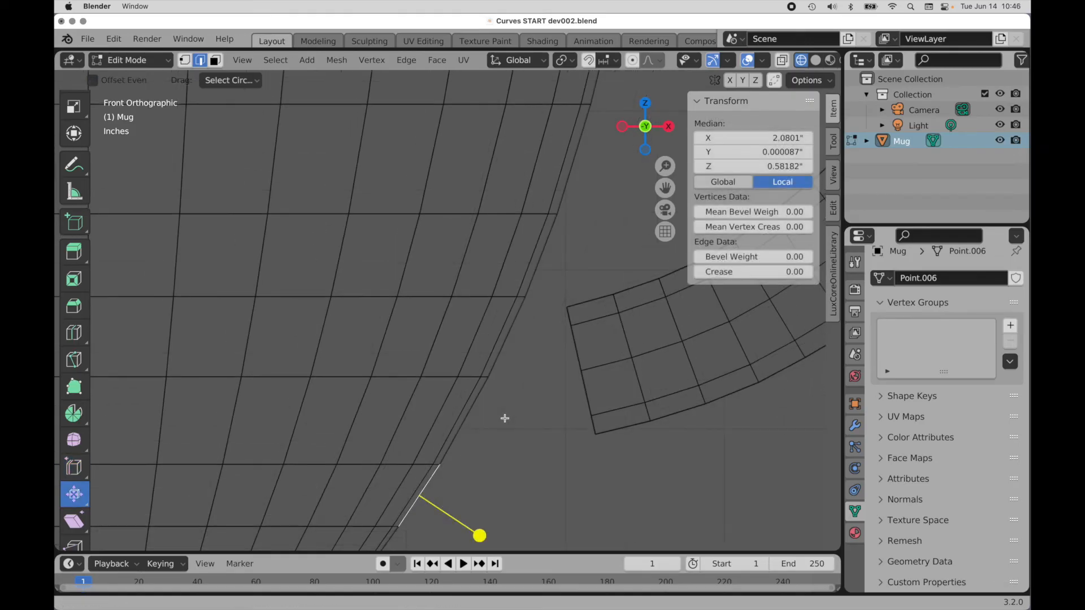
scroll(504, 416, "down", 1)
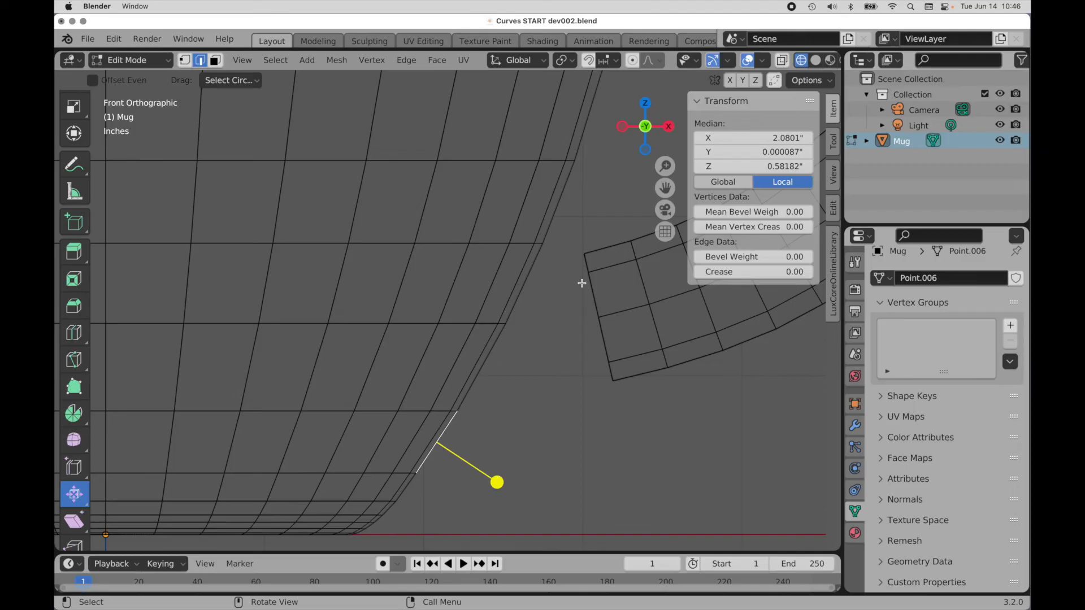
middle_click_drag(582, 284, 490, 288)
left_click(216, 60)
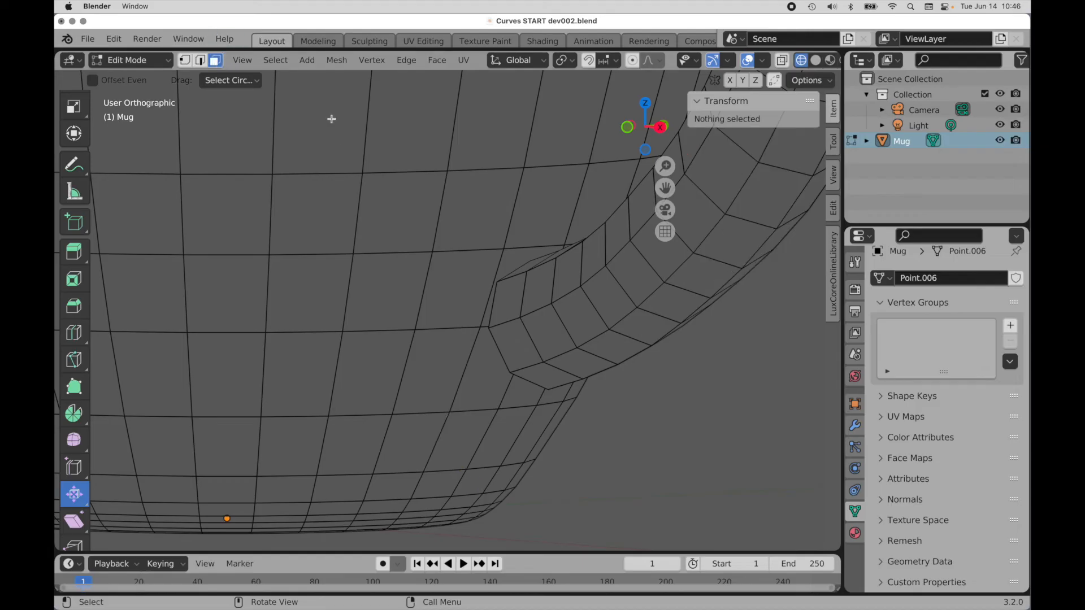
left_click(465, 271)
left_click(452, 361, "shift")
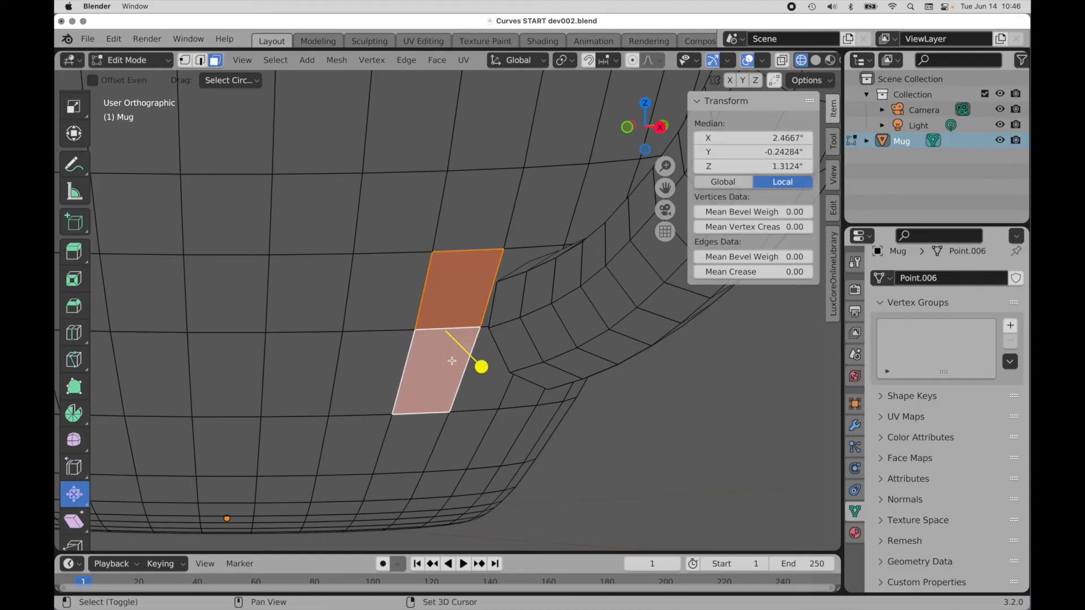
left_click(504, 373, "shift")
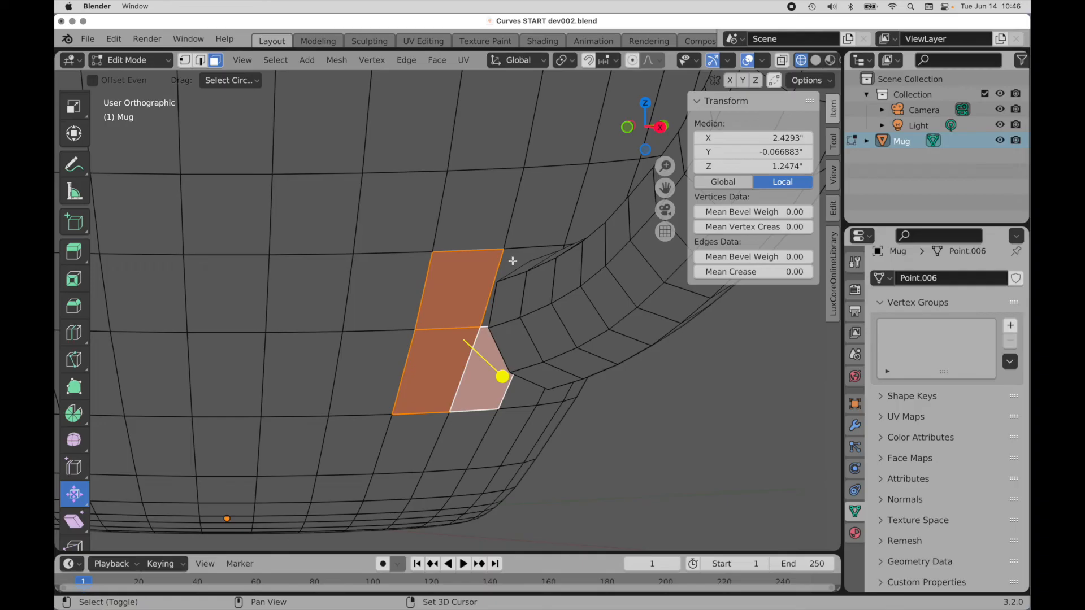
left_click(512, 262, "shift")
mouse_move(474, 366)
middle_mouse_down()
mouse_move(429, 346)
mouse_move(541, 364)
mouse_move(472, 349)
middle_mouse_up()
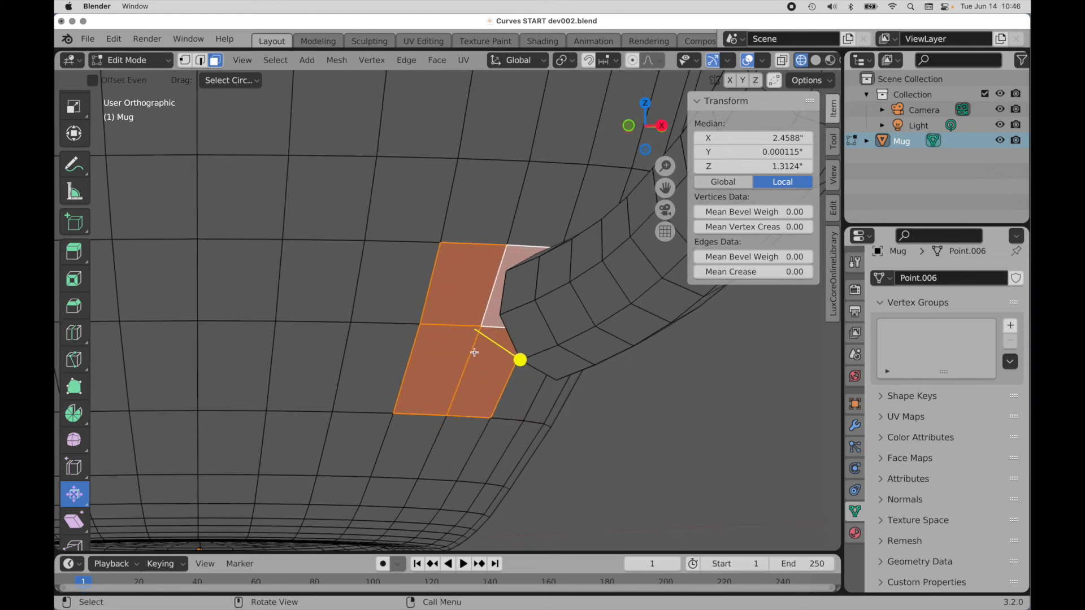
right_click(471, 283)
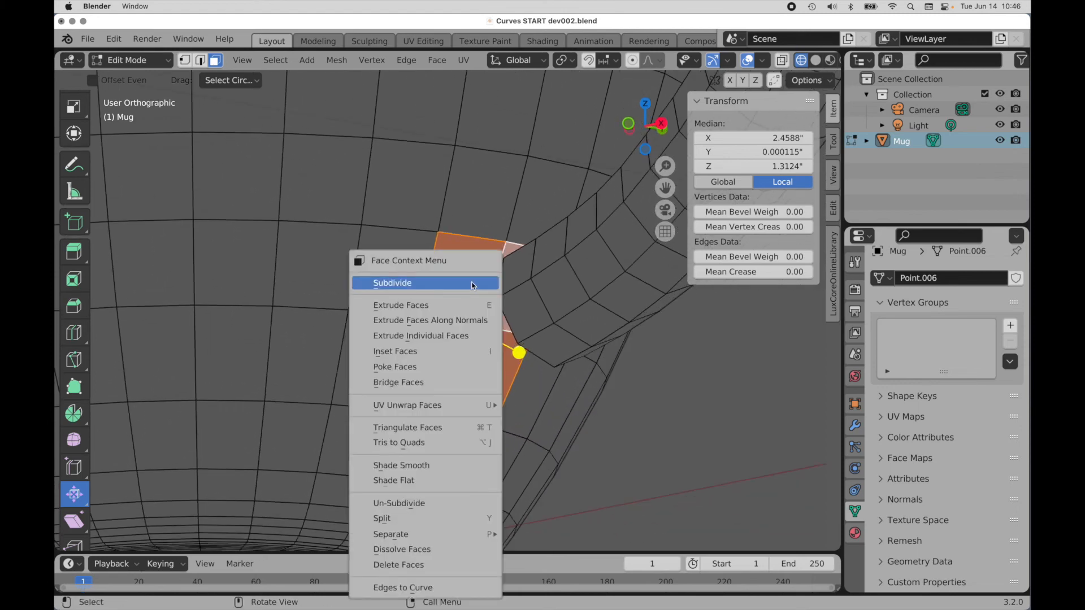
left_click(469, 368)
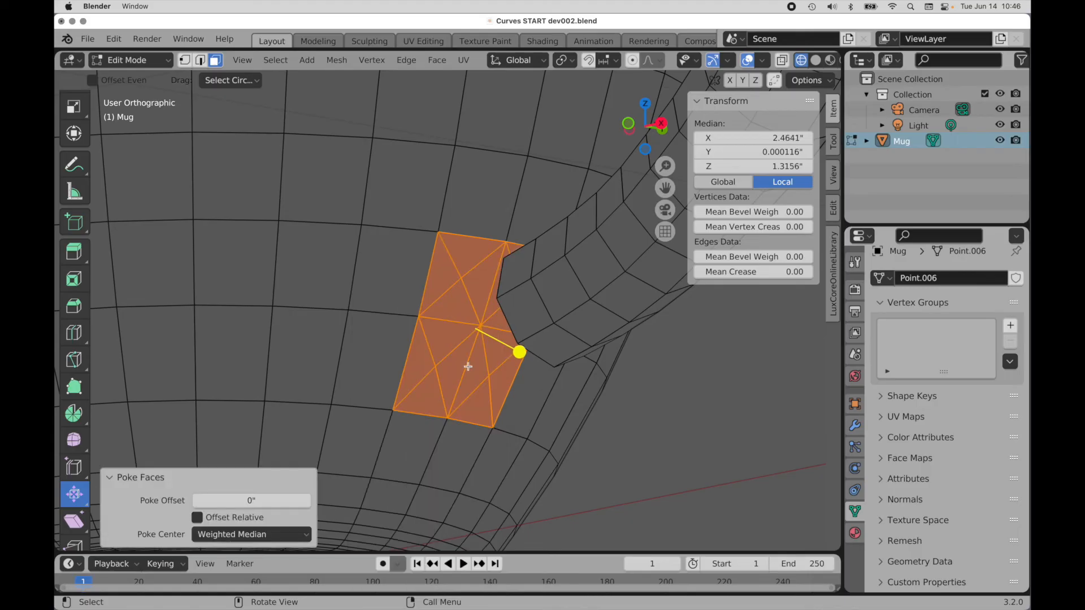
Step: Select the poked triangles around the centre of the block behind the handle's lower end and delete those faces, opening a hole
left_click(478, 295)
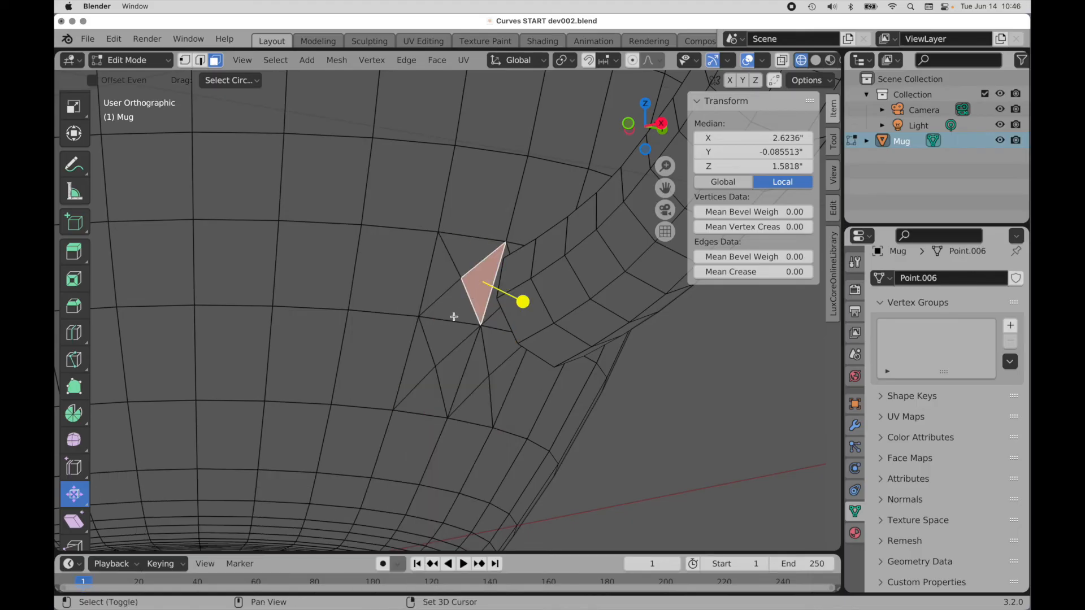
key("c")
mouse_move(453, 315)
left_mouse_down()
mouse_move(455, 339)
mouse_move(489, 350)
mouse_move(493, 320)
left_mouse_up()
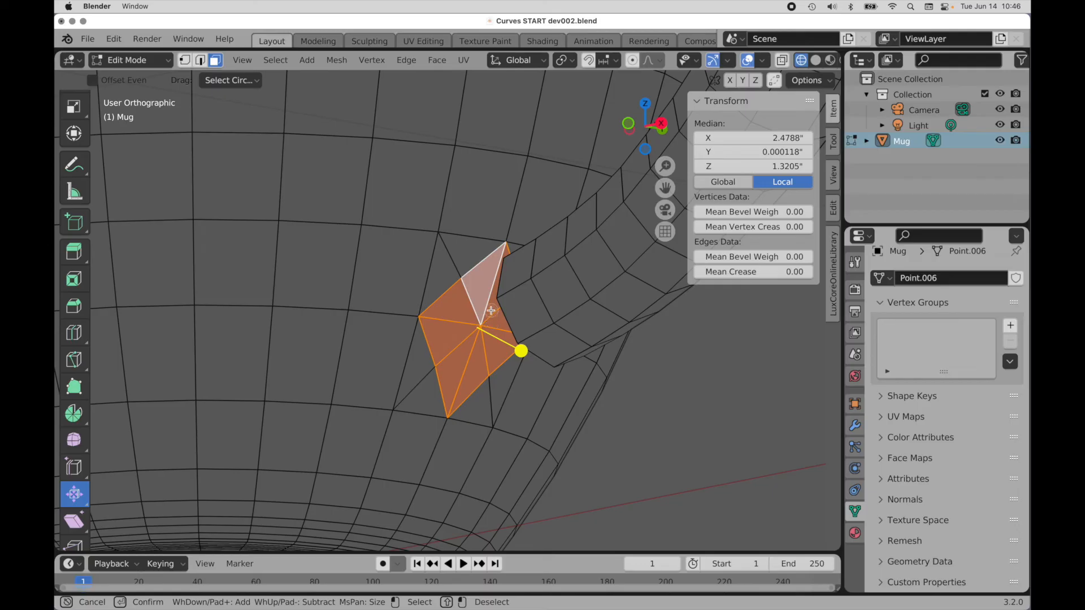
key("Escape")
key("x")
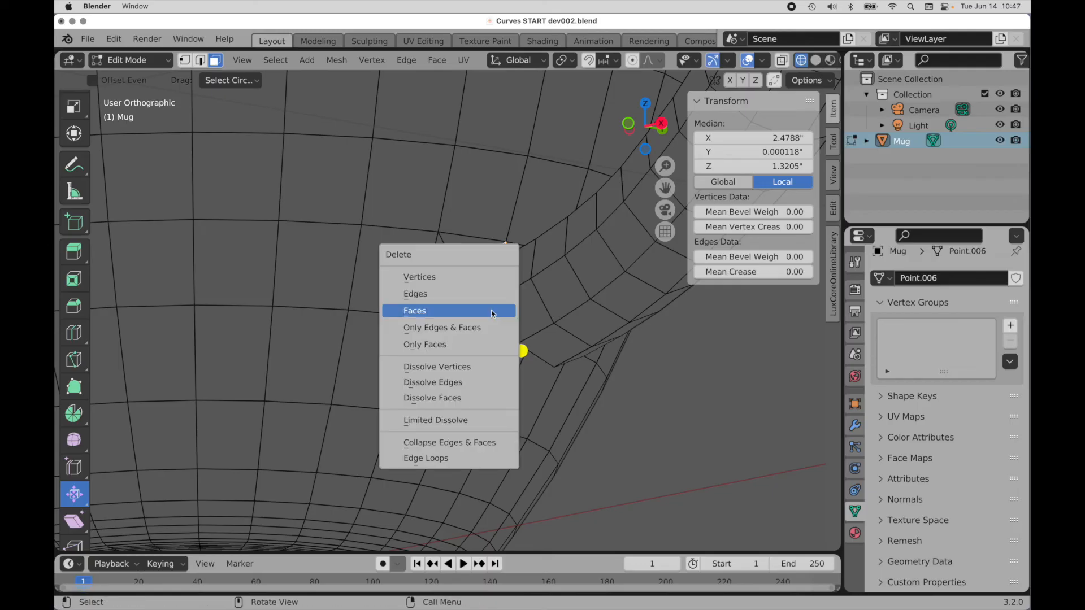
left_click(492, 312)
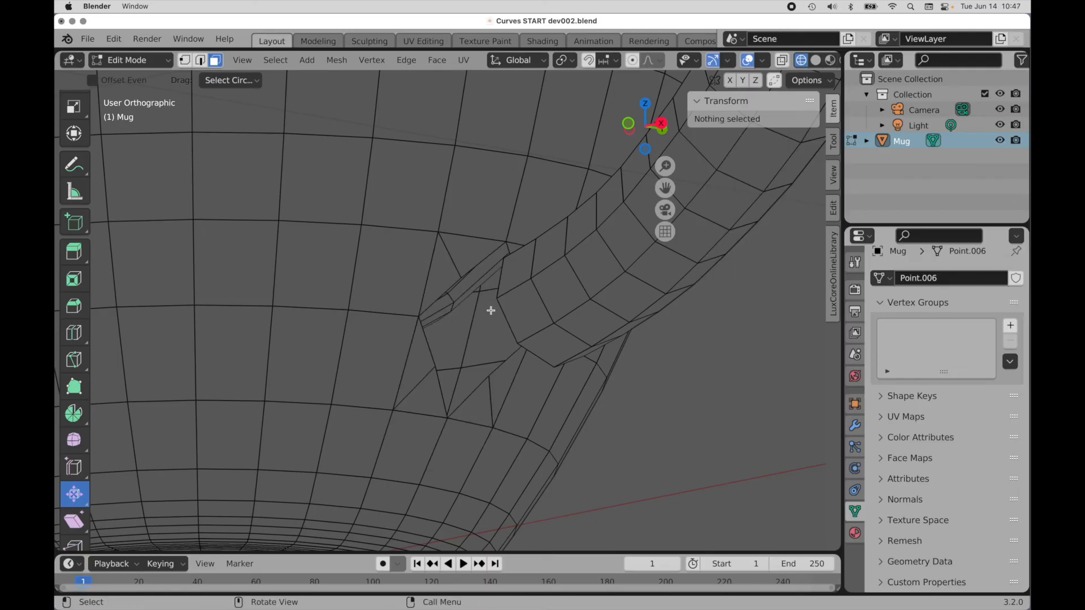
scroll(490, 311, "up", 3)
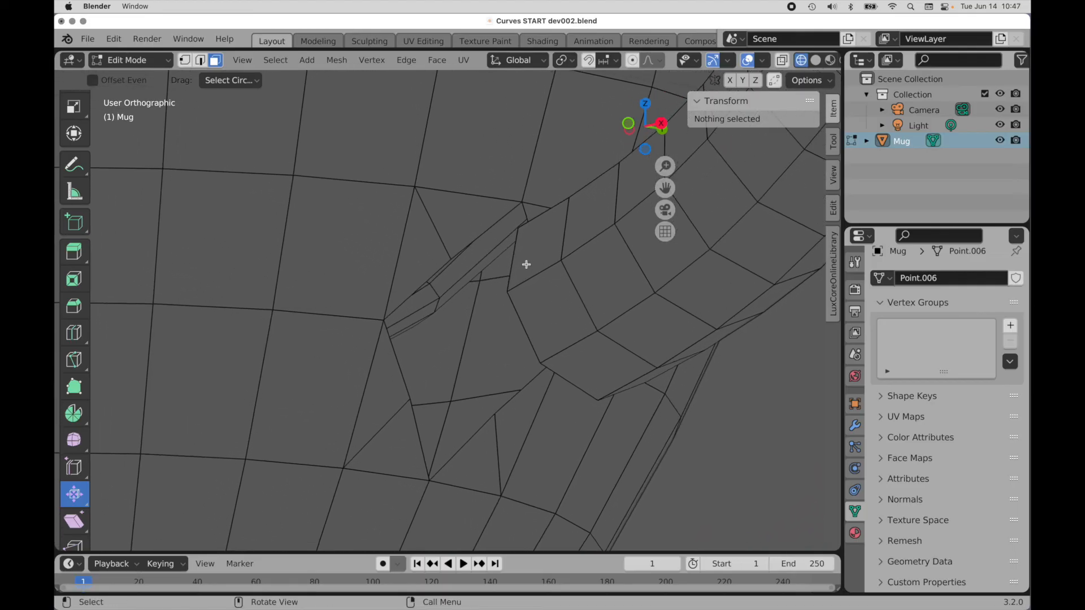
Step: Enable X, Y and Z mesh mirroring and, in vertex selection, use Vertex Slide on the hole's diagonal corner vertices to round its outline
left_click(731, 81)
left_click(743, 81)
left_click(184, 59)
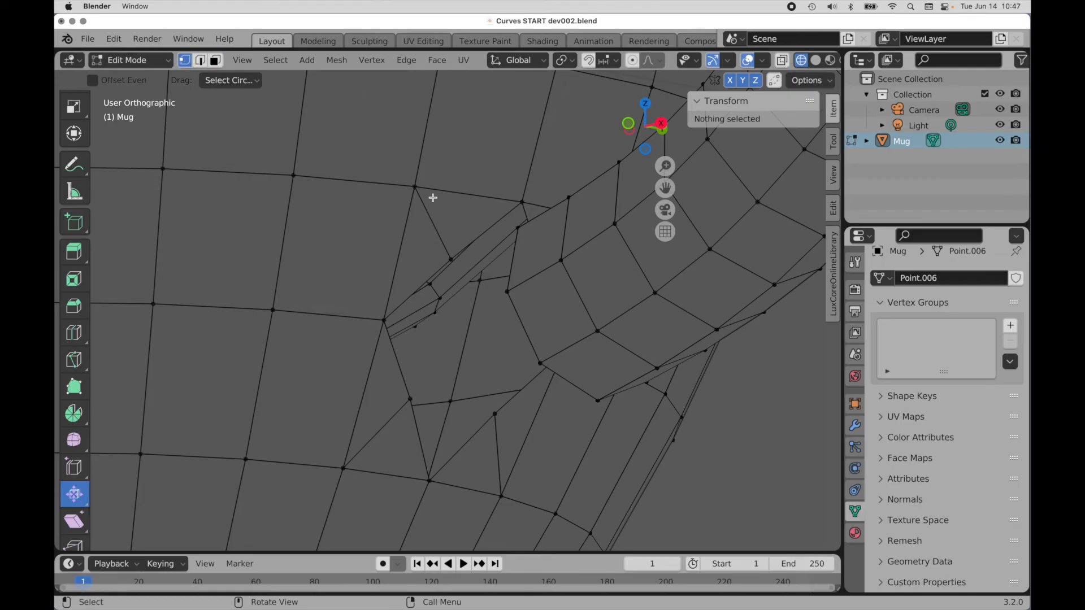
left_click(451, 259)
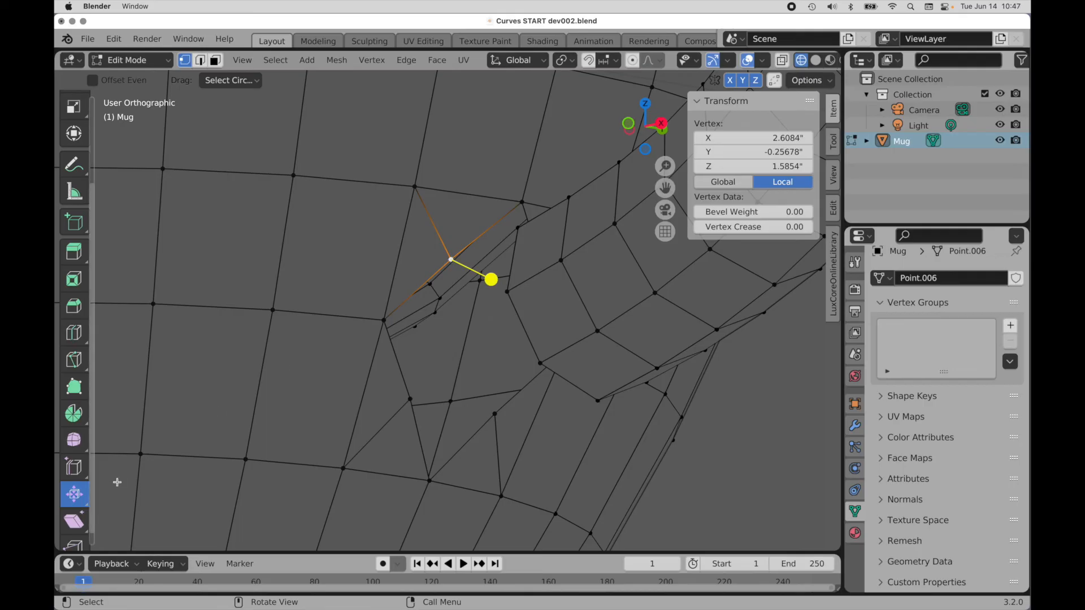
scroll(75, 490, "down", 1)
left_click(74, 459)
left_click_drag(75, 459, 135, 486)
left_click_drag(451, 260, 381, 435)
middle_click_drag(470, 393, 532, 401)
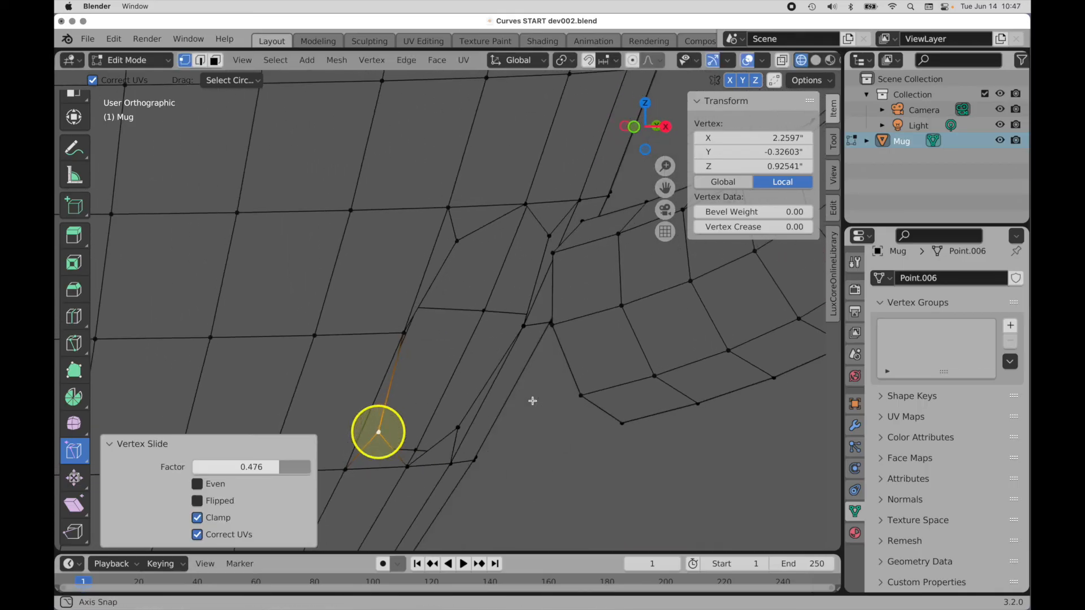
Step: In edge selection, select the body hole's edge loop and the handle's lower open loop and apply Bridge Edge Loops
left_click(200, 60)
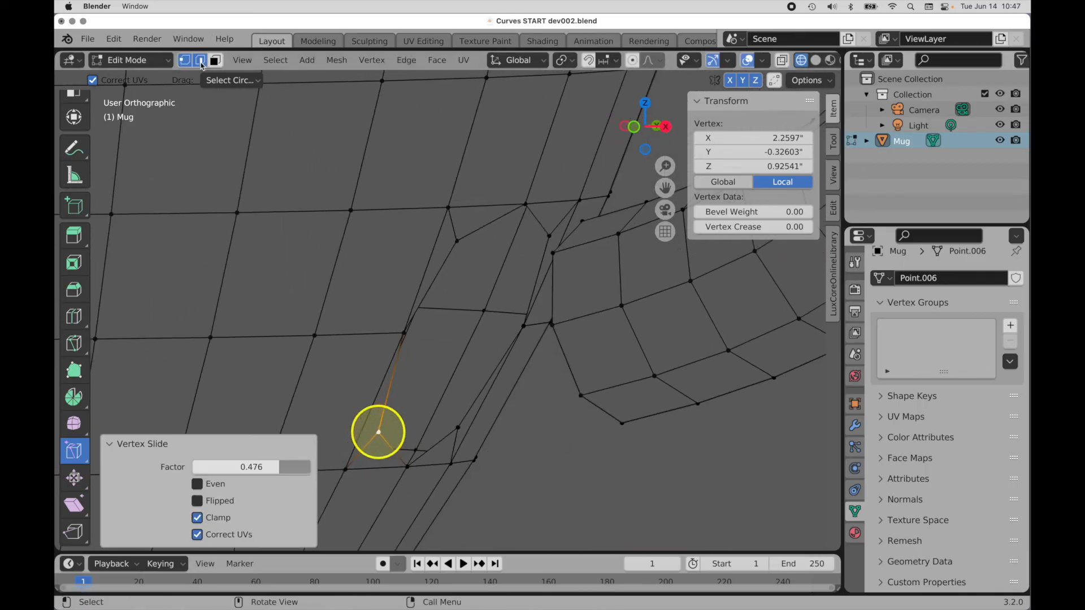
left_click(499, 219, "alt")
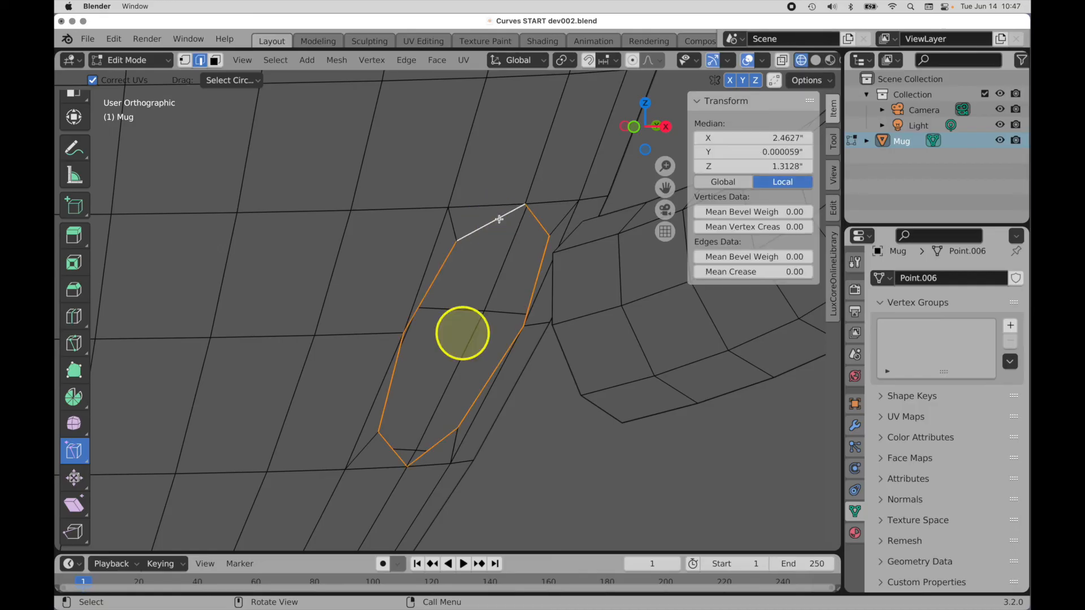
left_click(565, 354, "alt+shift")
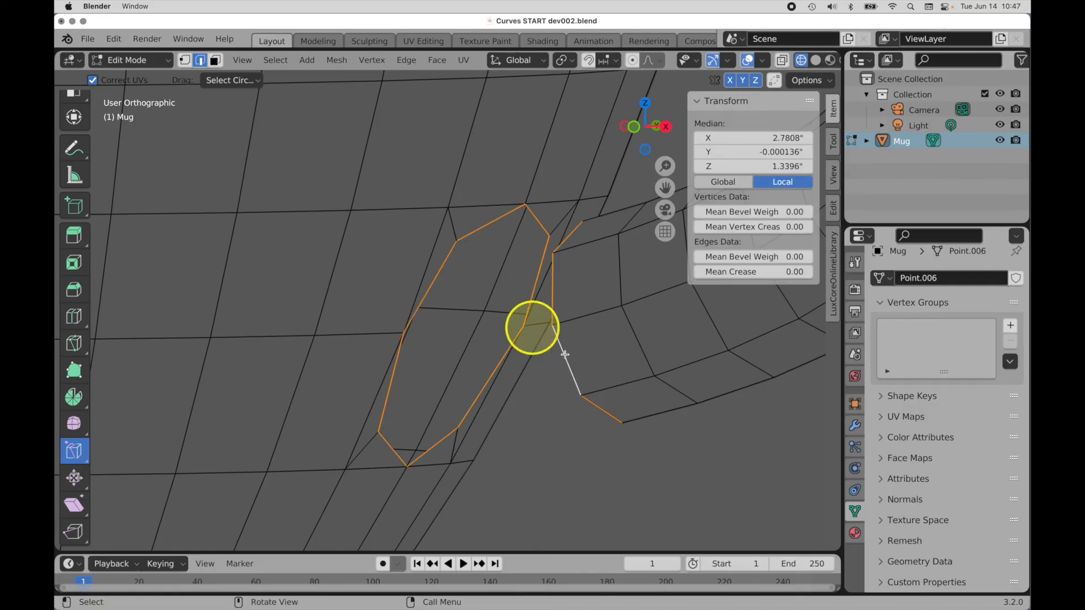
left_click(635, 129)
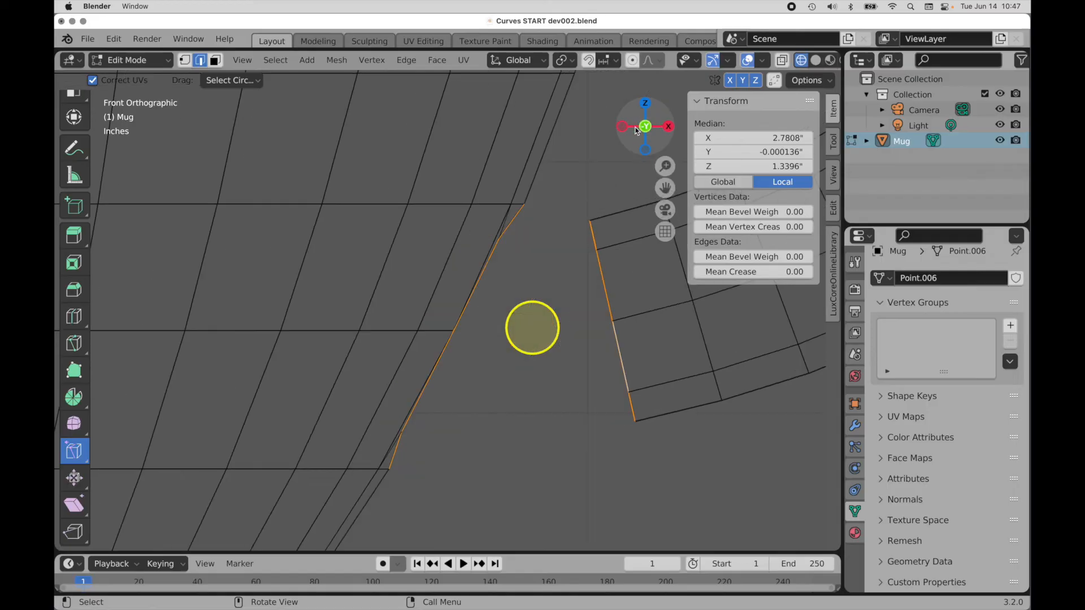
right_click(544, 151)
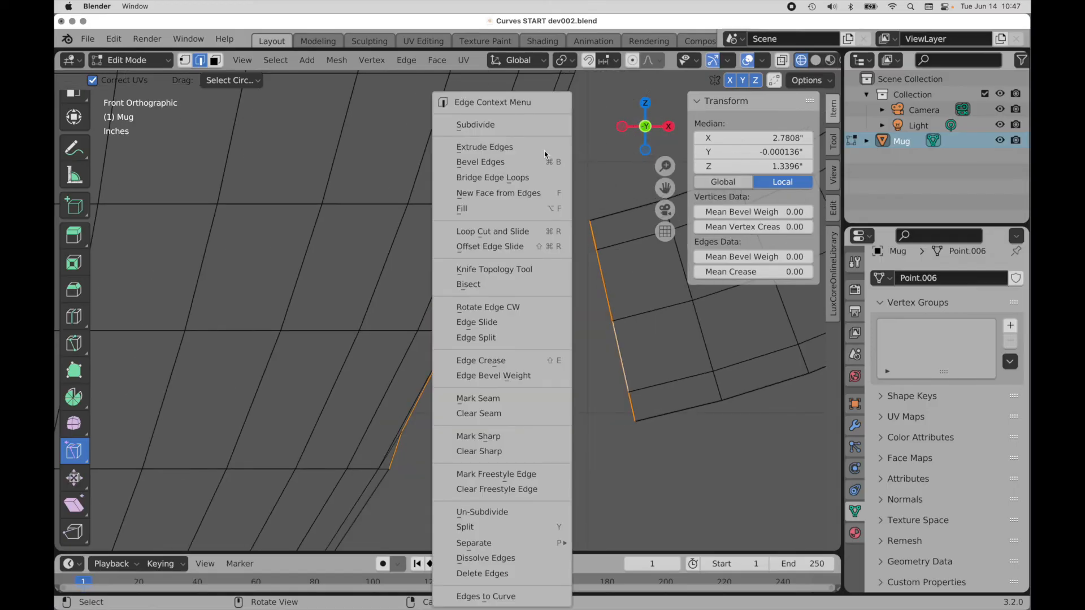
left_click(542, 180)
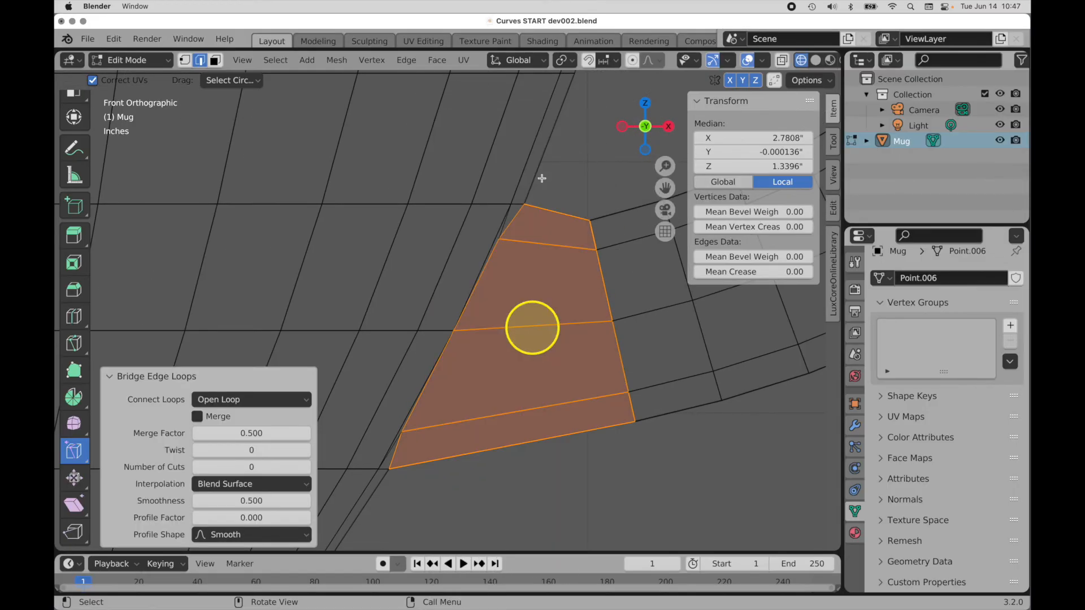
Step: Set the lower bridge's number of cuts to 1 and its interpolation to Blend Surface
left_click(271, 468)
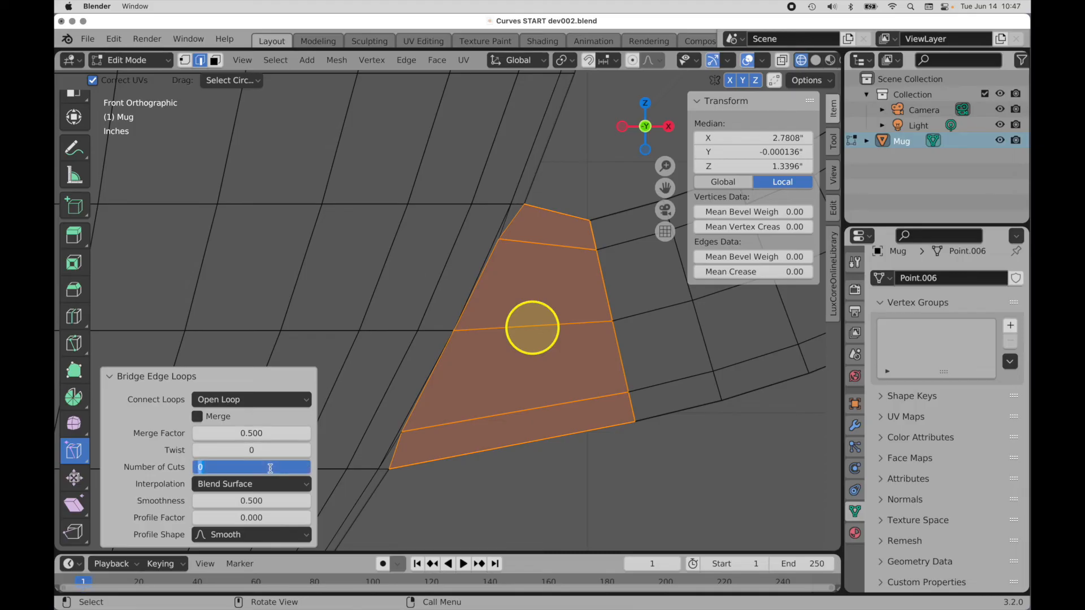
type("1")
key("Tab")
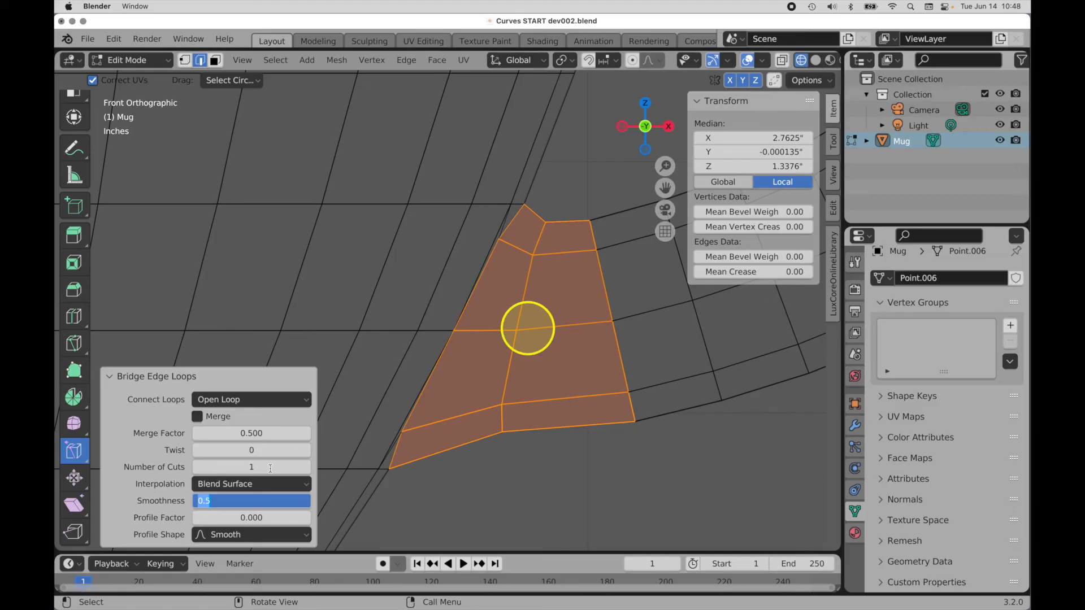
left_click(259, 488)
left_click(256, 485)
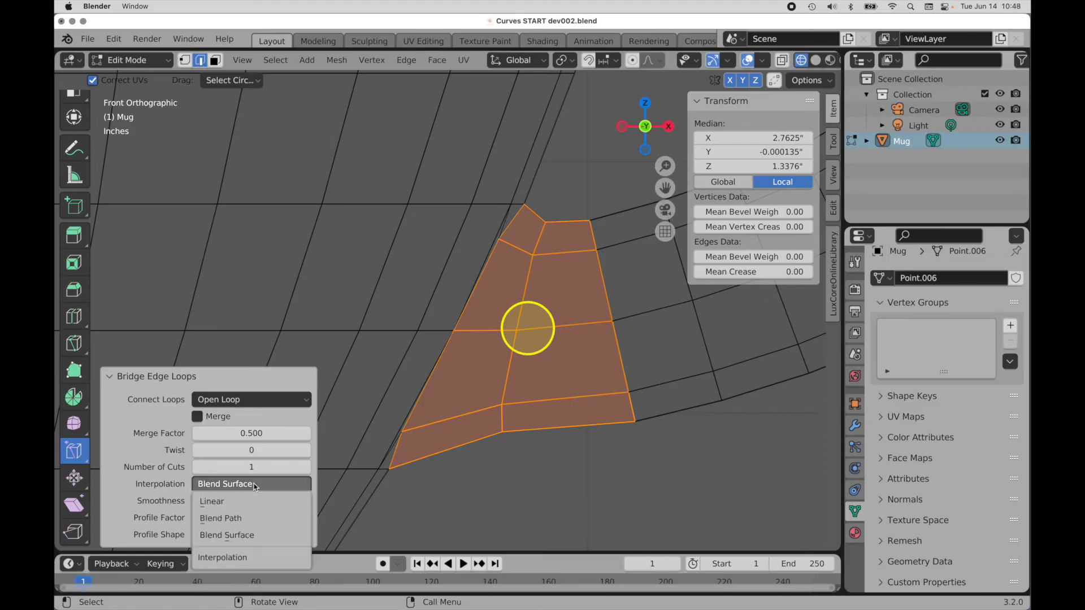
left_click(253, 536)
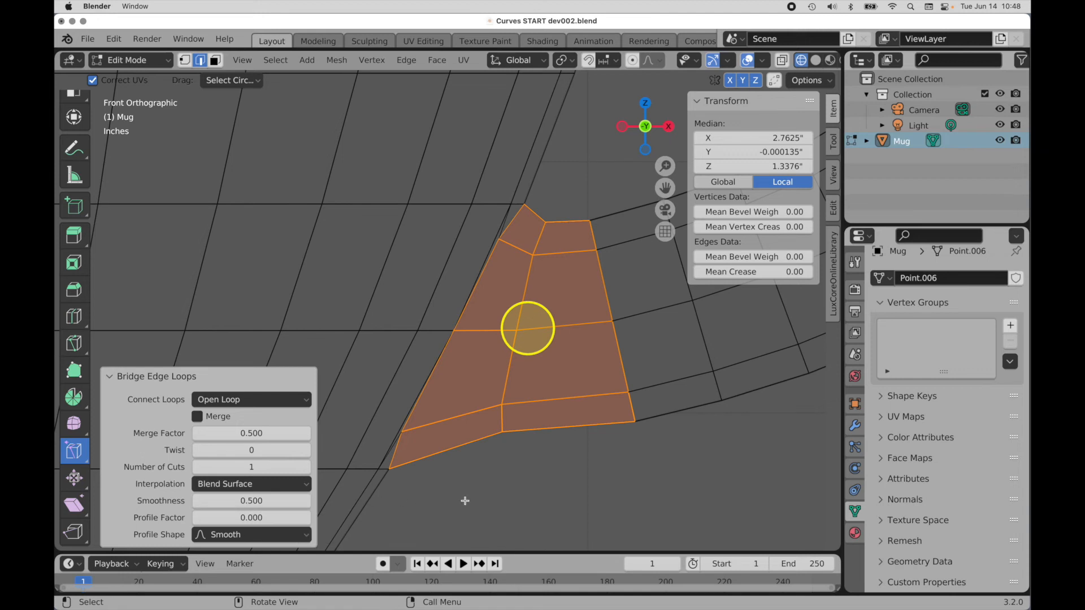
key("ctrl+z")
scroll(560, 332, "down", 2)
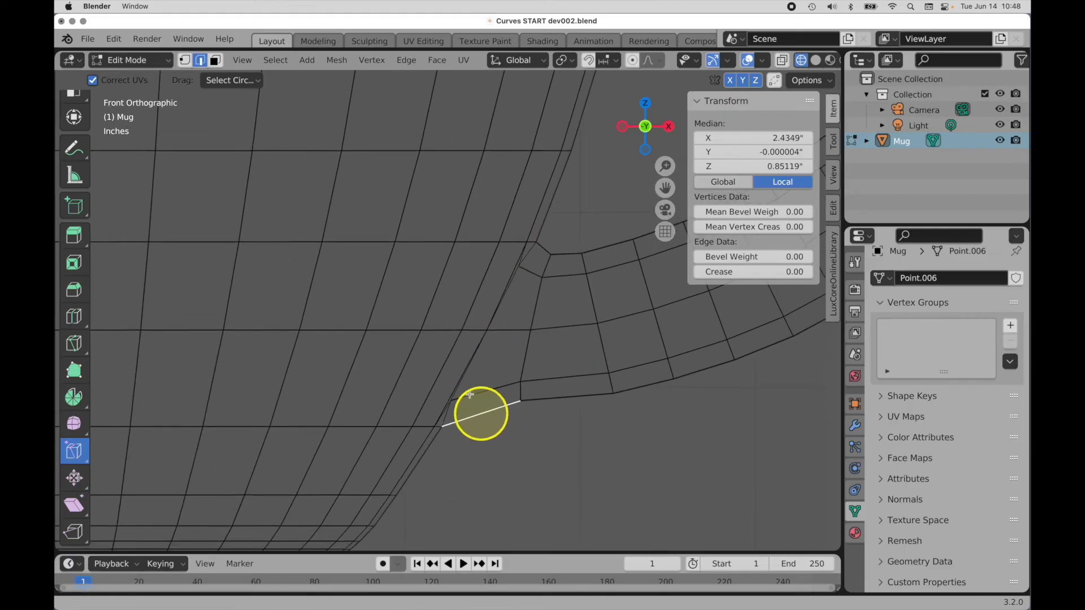
Step: Knife-cut a V on the body below the handle's upper joint, from one corner vertex through the middle vertical edge to the opposite corner vertex
middle_click_drag(469, 394, 421, 431)
left_click_drag(452, 306, 374, 330, "alt+shift")
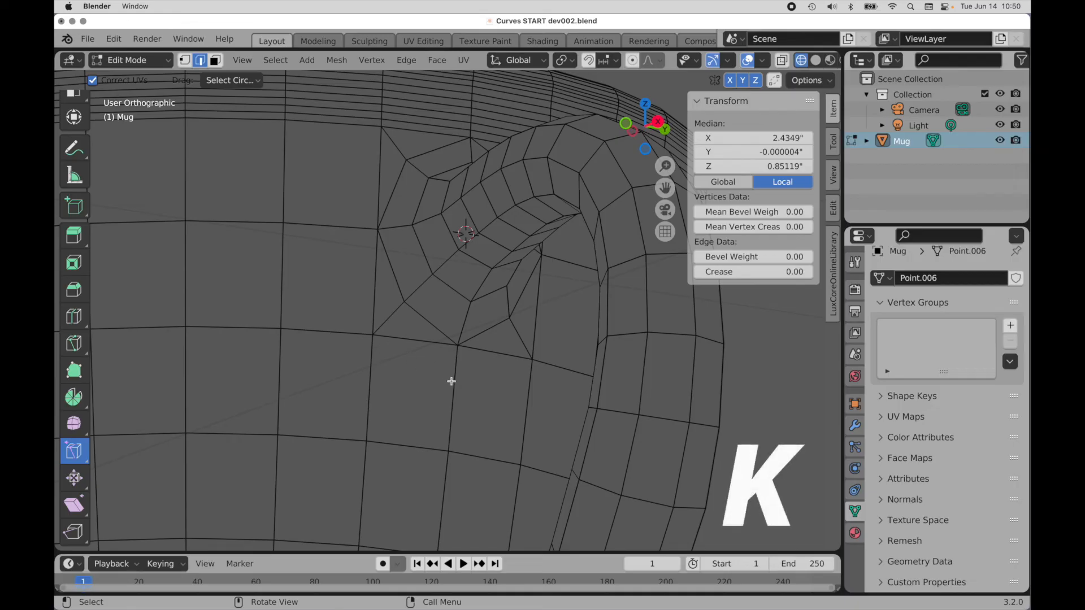
key("k")
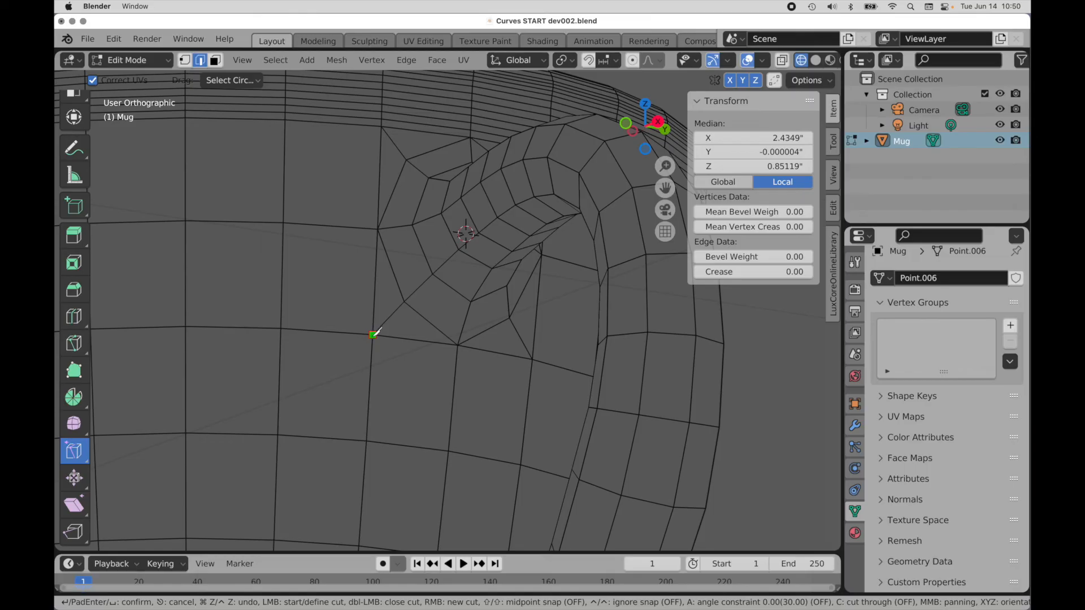
left_click(373, 334)
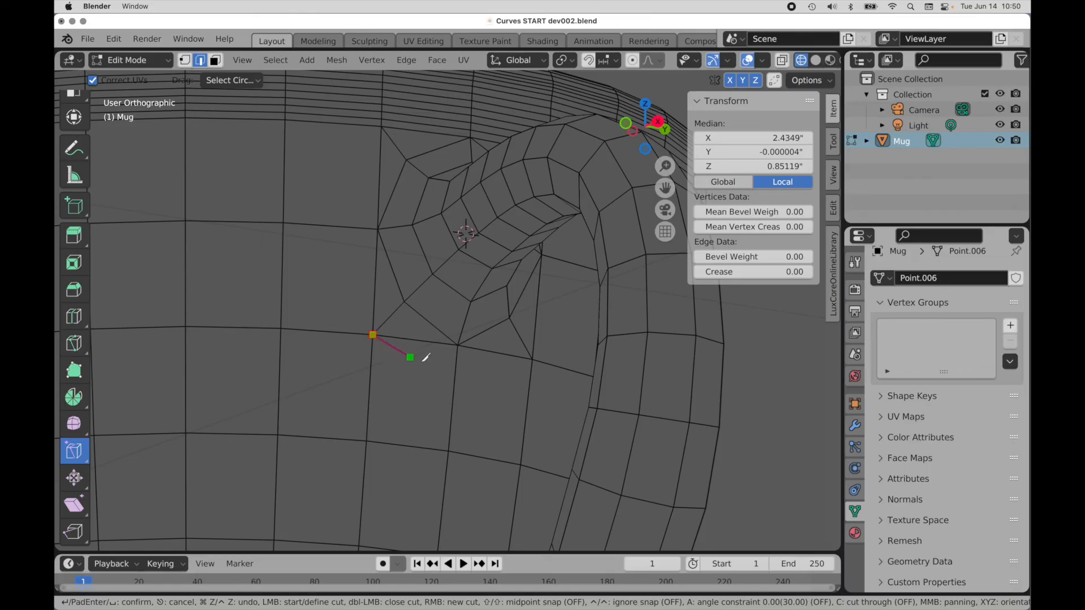
left_click(454, 389)
right_click(453, 384)
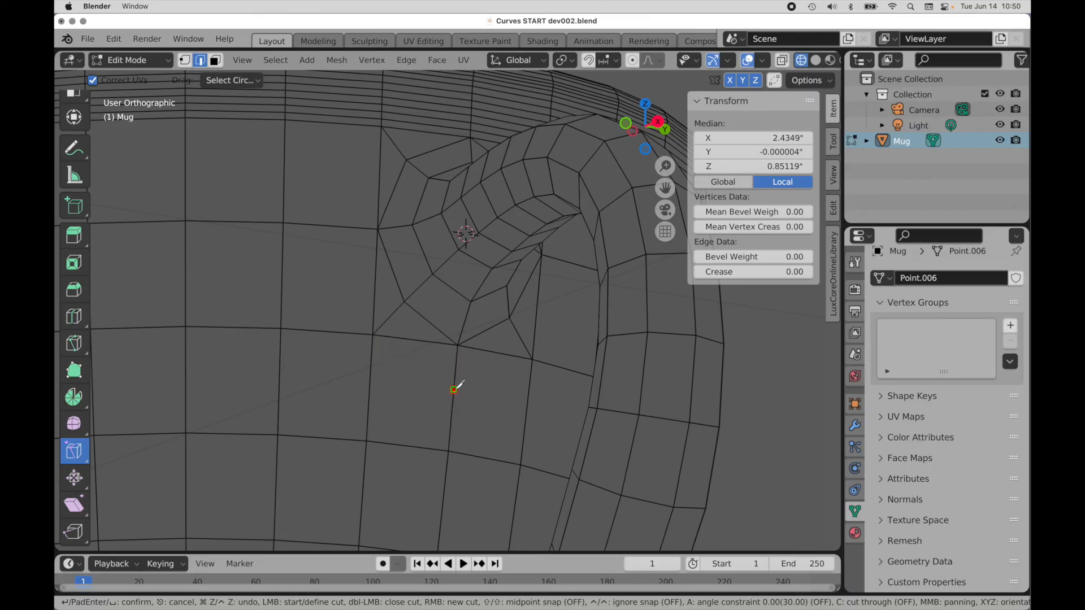
left_click(533, 359)
key("Return")
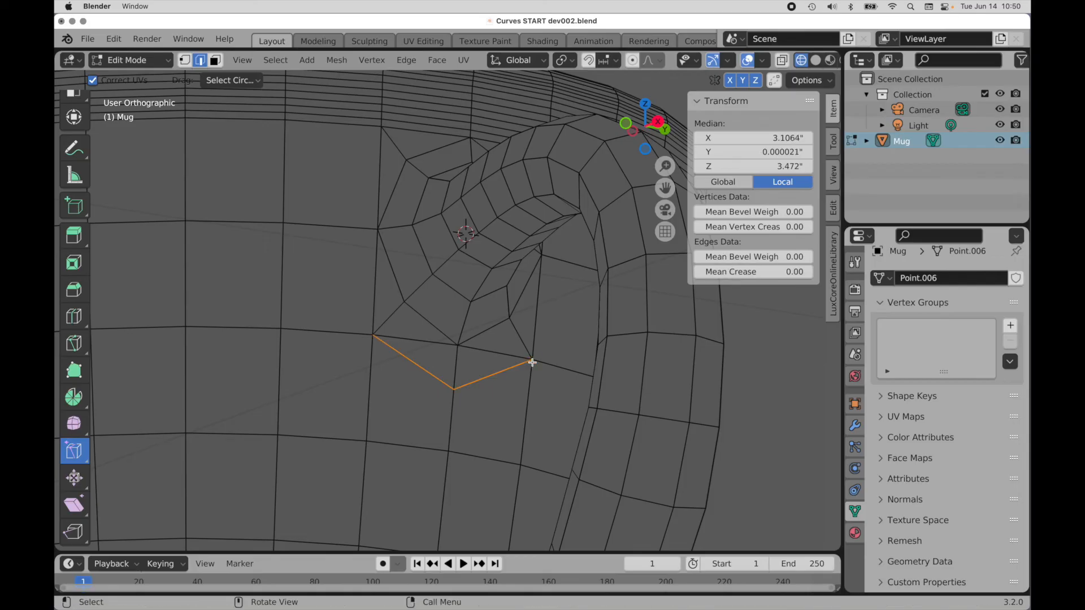
Step: Select the two horizontal body edges directly above the V-shaped cut and dissolve them
middle_click_drag(467, 371, 499, 372)
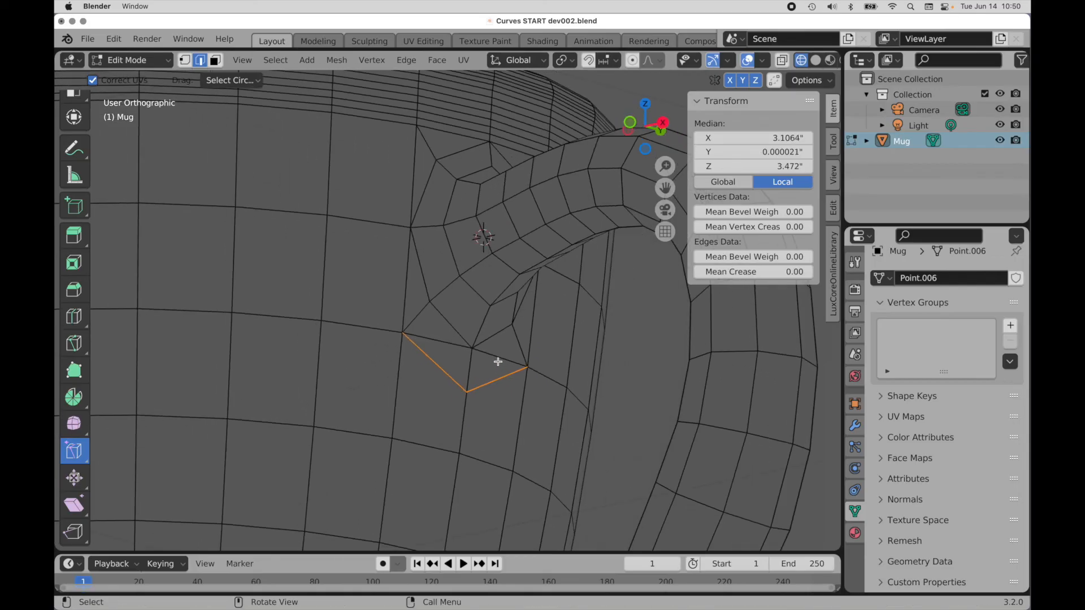
left_click(496, 358)
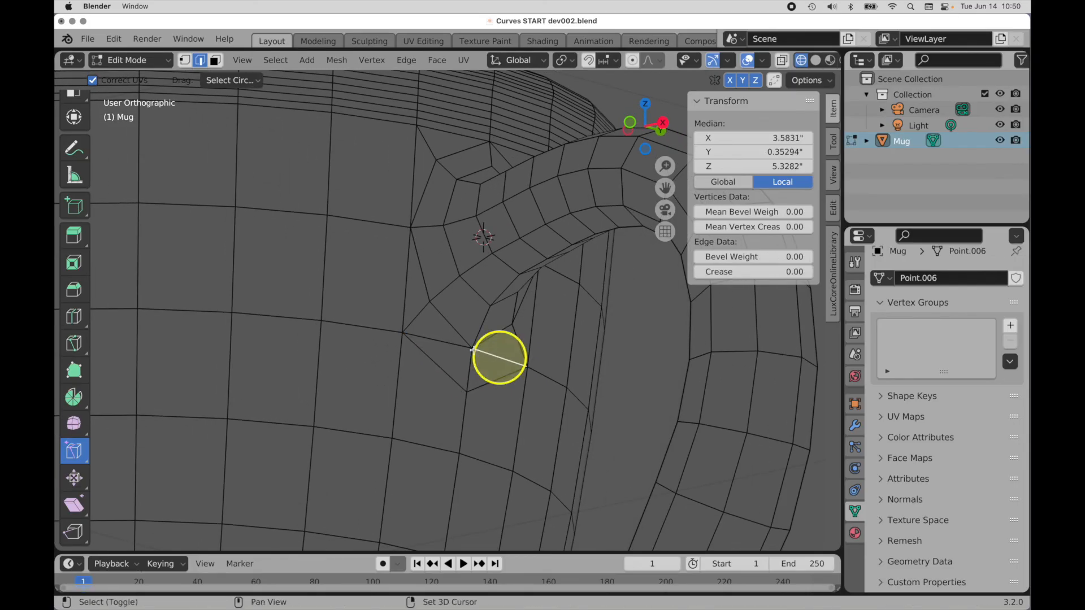
left_click(448, 341, "shift")
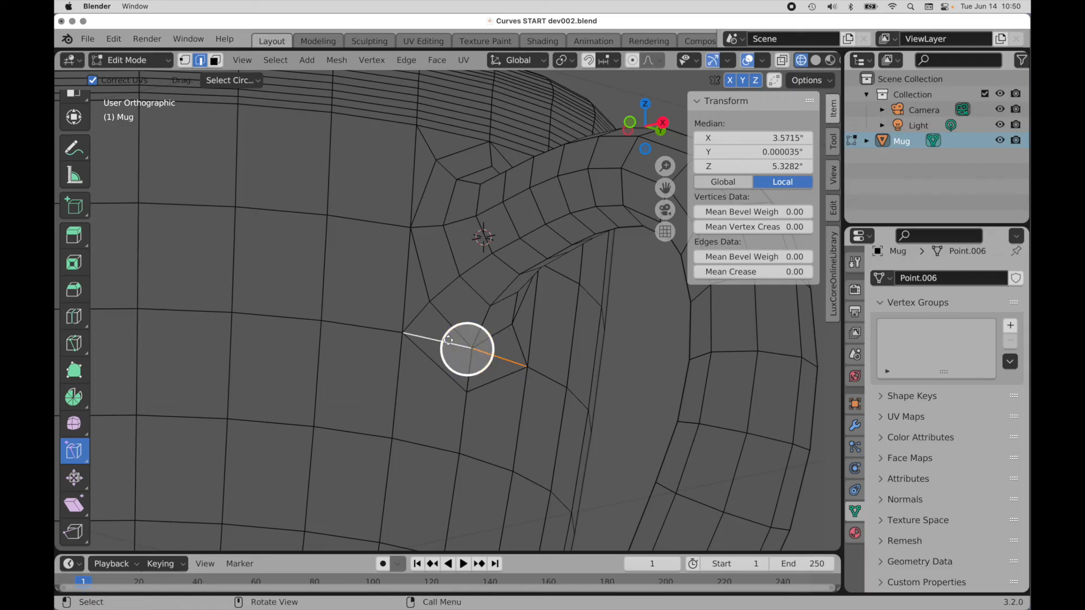
right_click(449, 340)
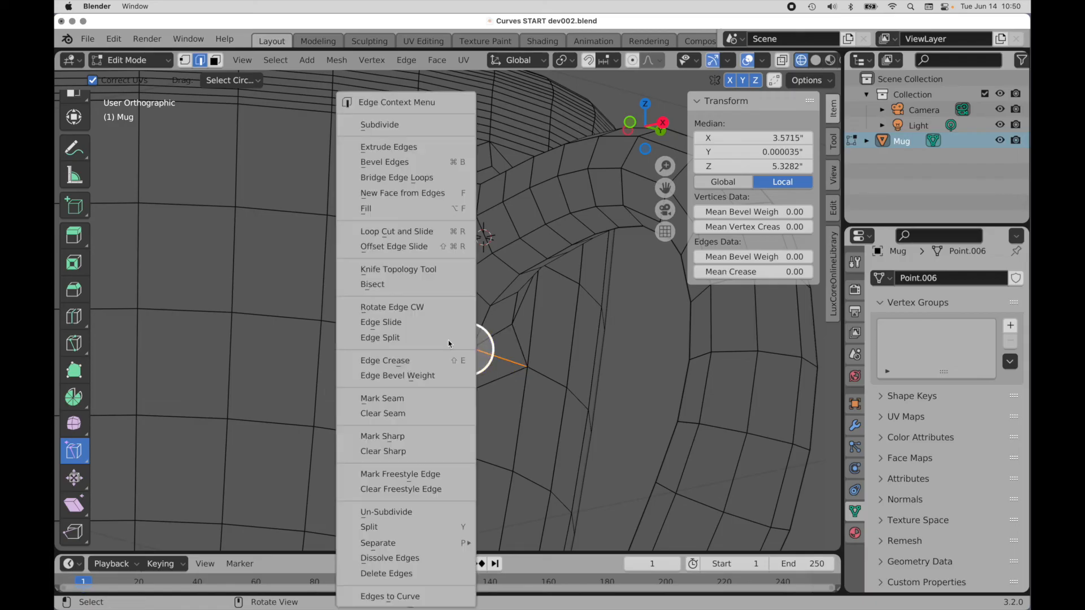
left_click(425, 558)
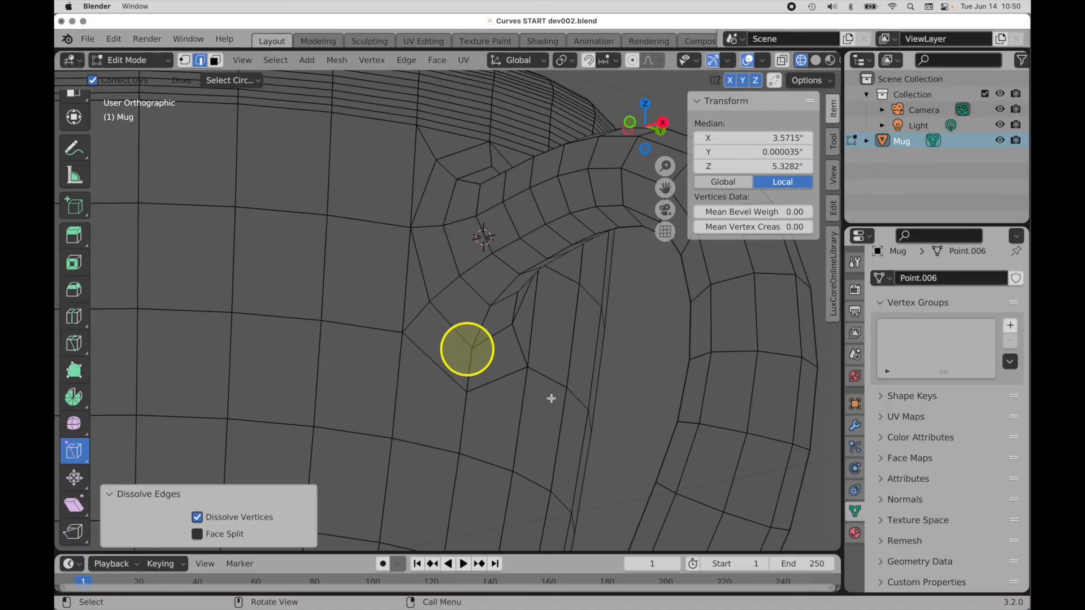
Step: In face selection, select the strip of faces running from the handle's underside down onto the body to check the face flow
left_click_drag(539, 405, 499, 396, "alt")
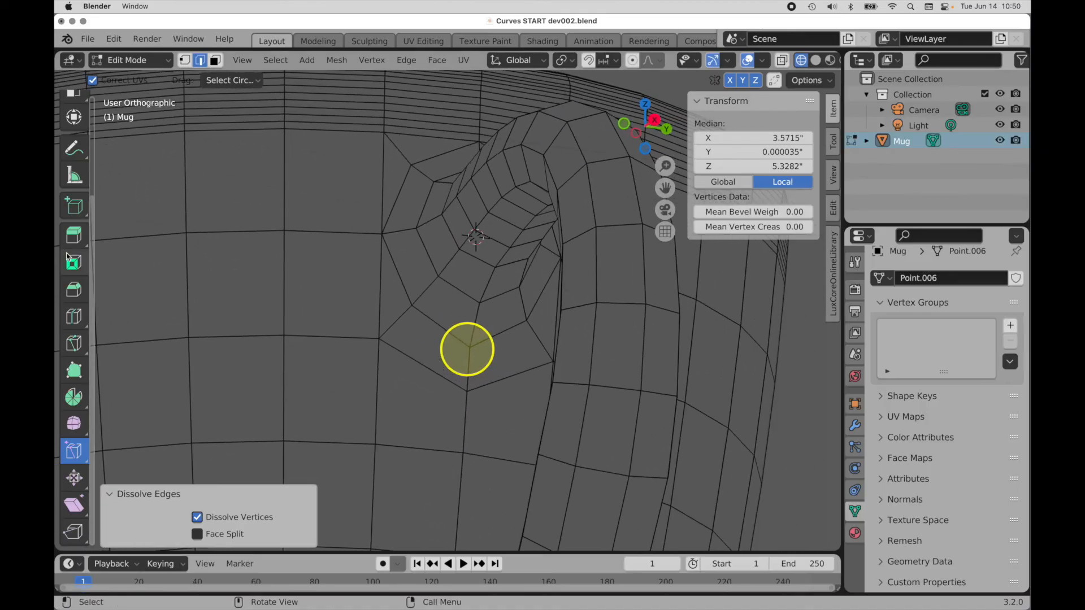
left_click(215, 60)
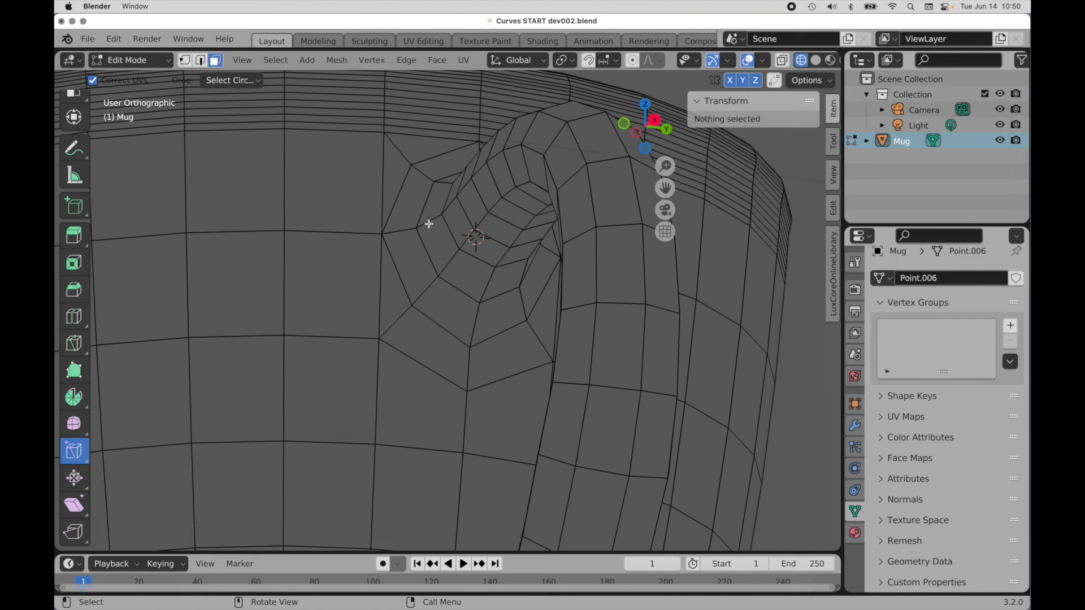
mouse_move(492, 242)
left_mouse_down()
mouse_move(450, 305)
mouse_move(426, 395)
mouse_move(429, 473)
left_mouse_up()
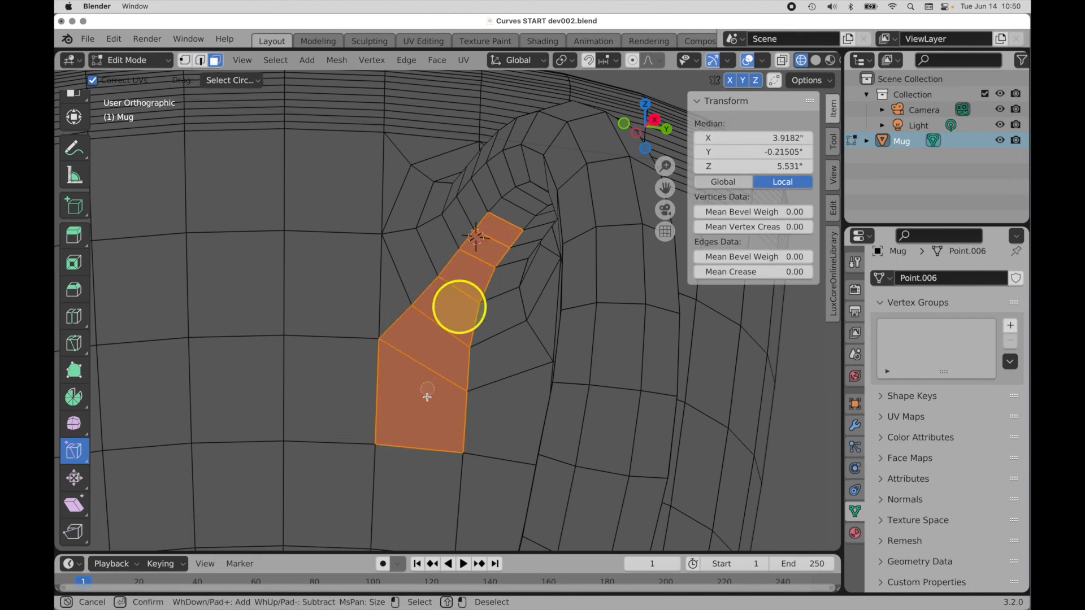
middle_click_drag(455, 447, 474, 460)
middle_click_drag(463, 301, 692, 302, "ctrl")
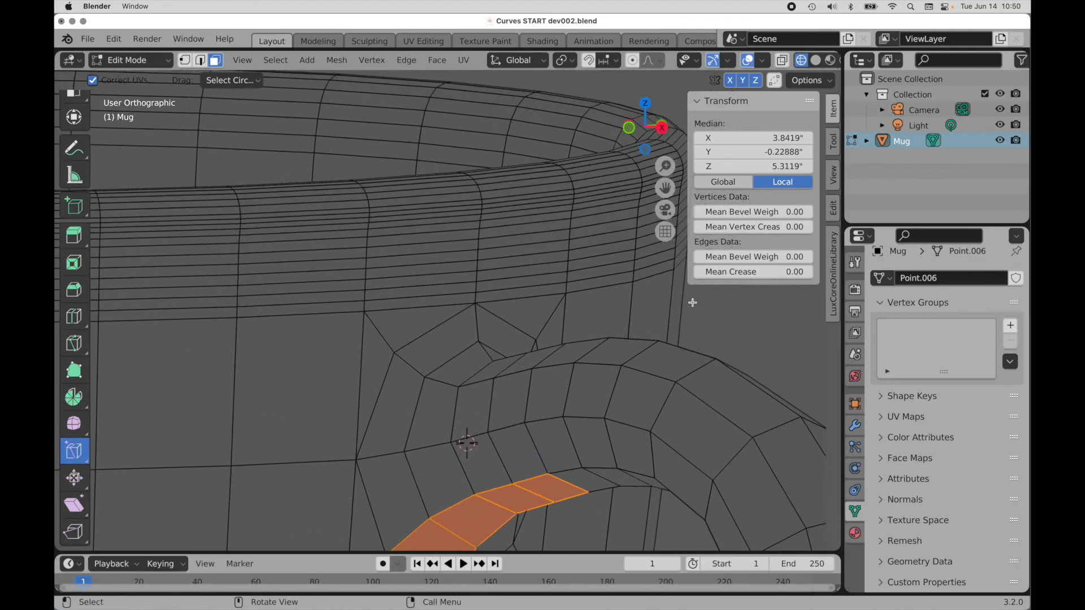
Step: In edge selection, select the five horizontal edge loops just above the body loop that meets the upper handle joint and dissolve them
left_click(200, 60)
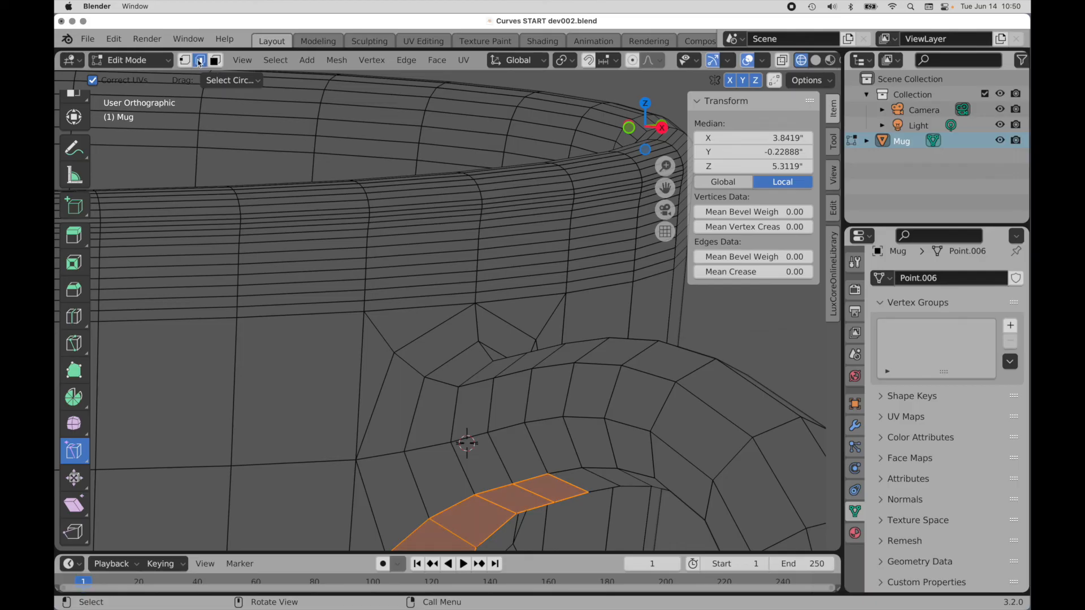
middle_click_drag(406, 261, 479, 263)
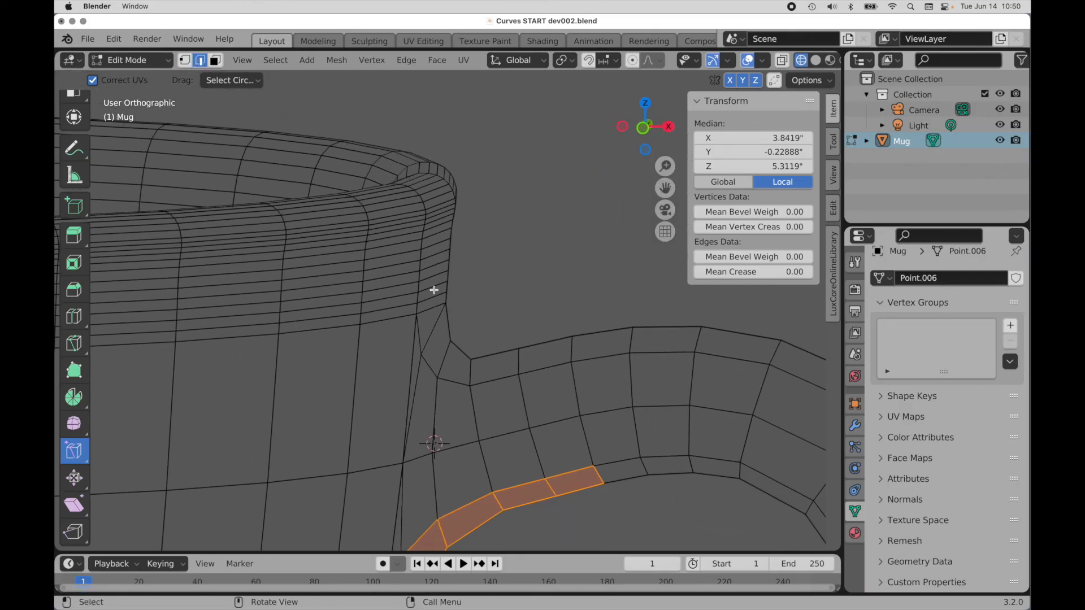
left_click(645, 128)
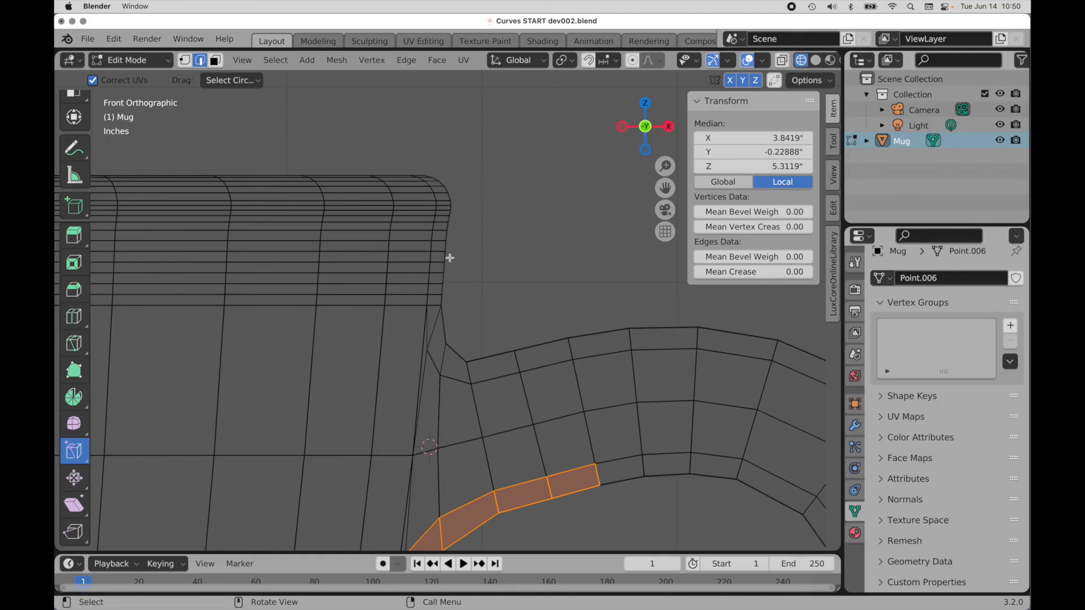
left_click(404, 291, "alt")
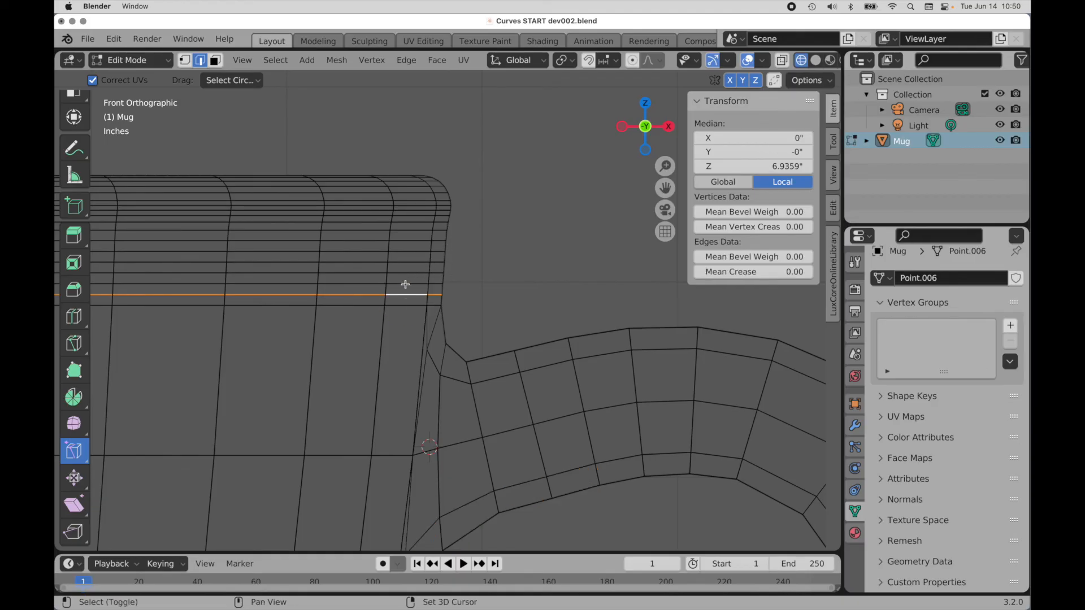
left_click(405, 284, "alt+shift")
left_click(405, 274, "alt+shift")
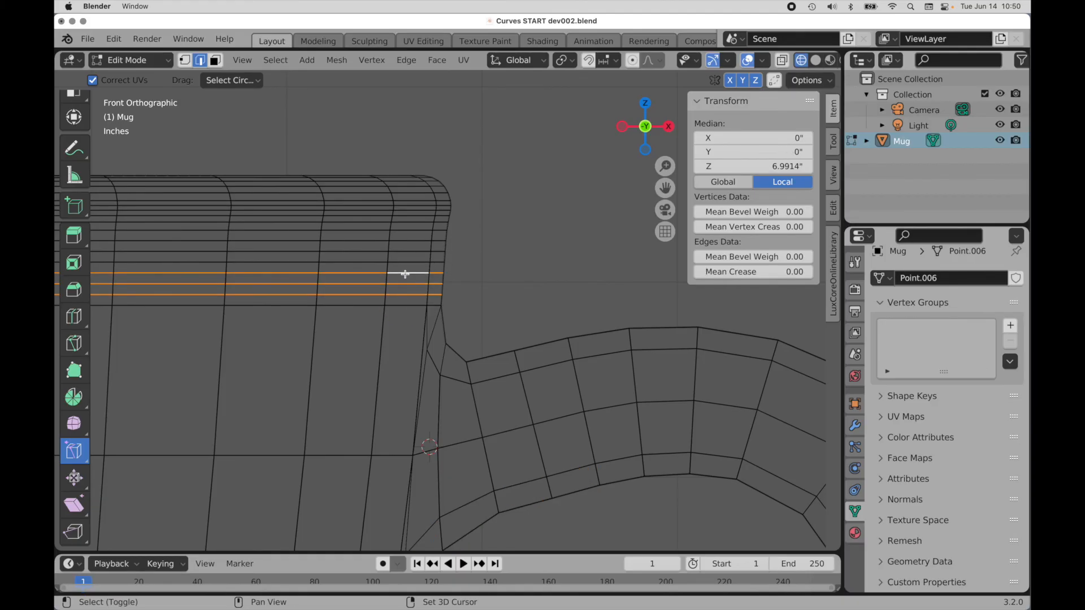
left_click(404, 263, "alt+shift")
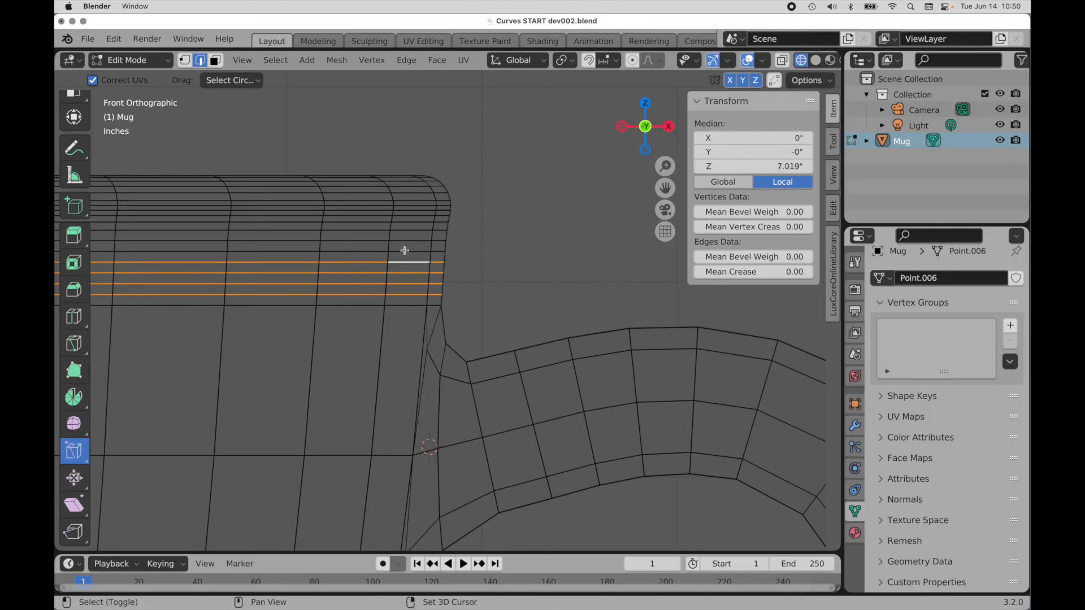
left_click(404, 252, "alt+shift")
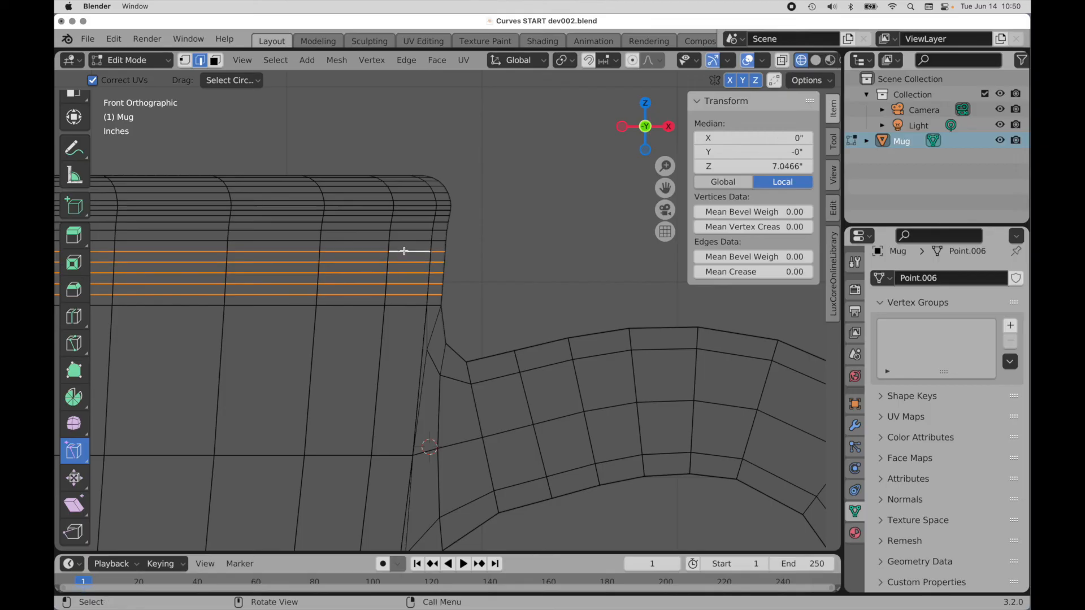
right_click(405, 252)
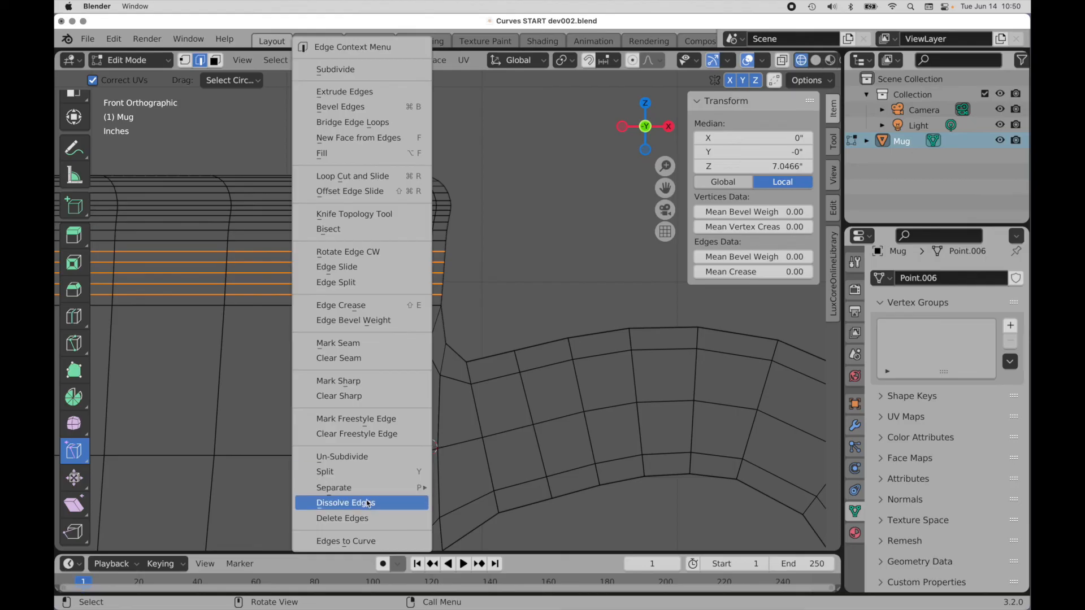
left_click(367, 502)
Step: Knife-cut an inverted V on the body above the handle's upper joint, from corner vertex through the middle vertical edge to the opposite corner vertex
middle_click_drag(471, 319, 370, 334)
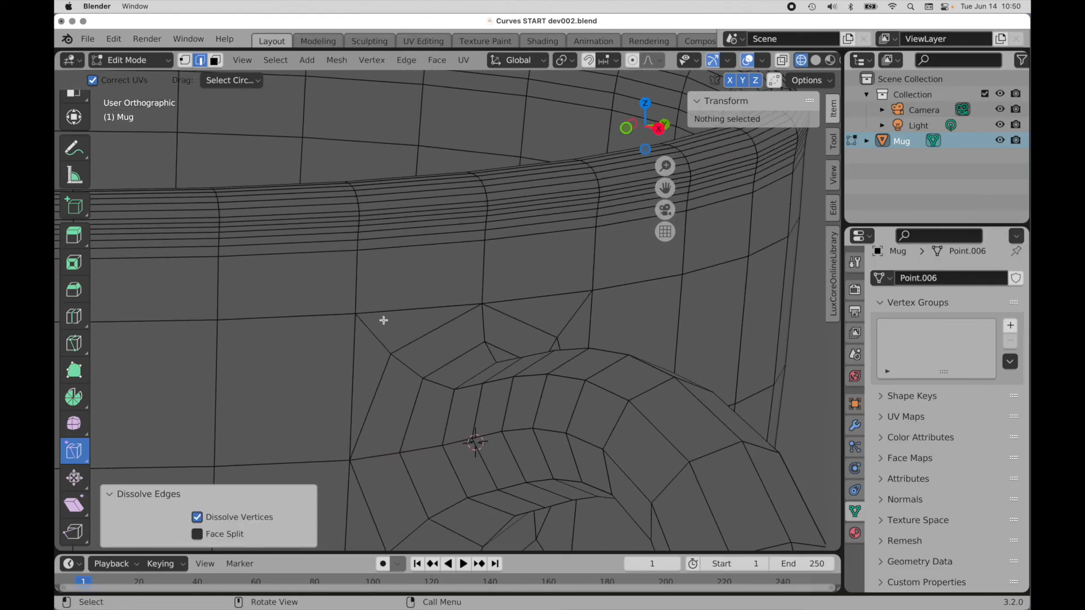
key("k")
left_click(355, 314)
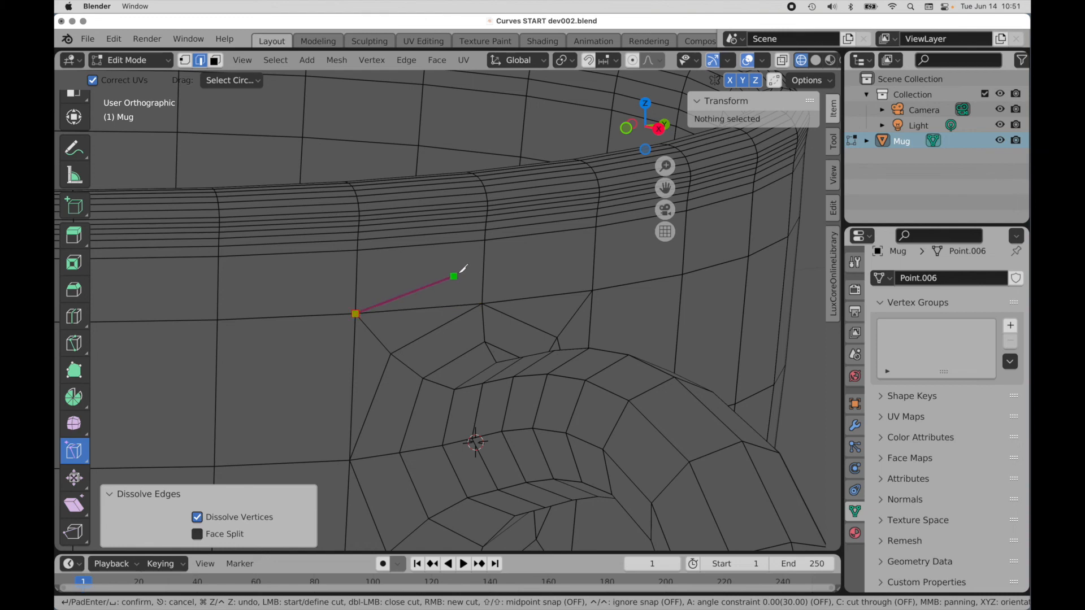
right_click(484, 264)
left_click(484, 267)
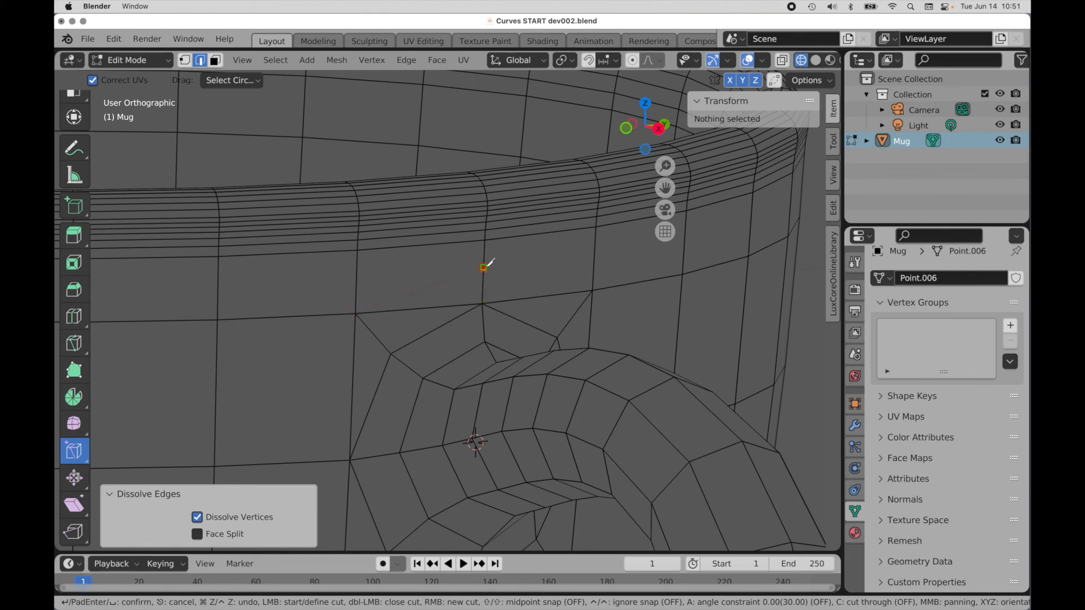
left_click(593, 291)
key("Return")
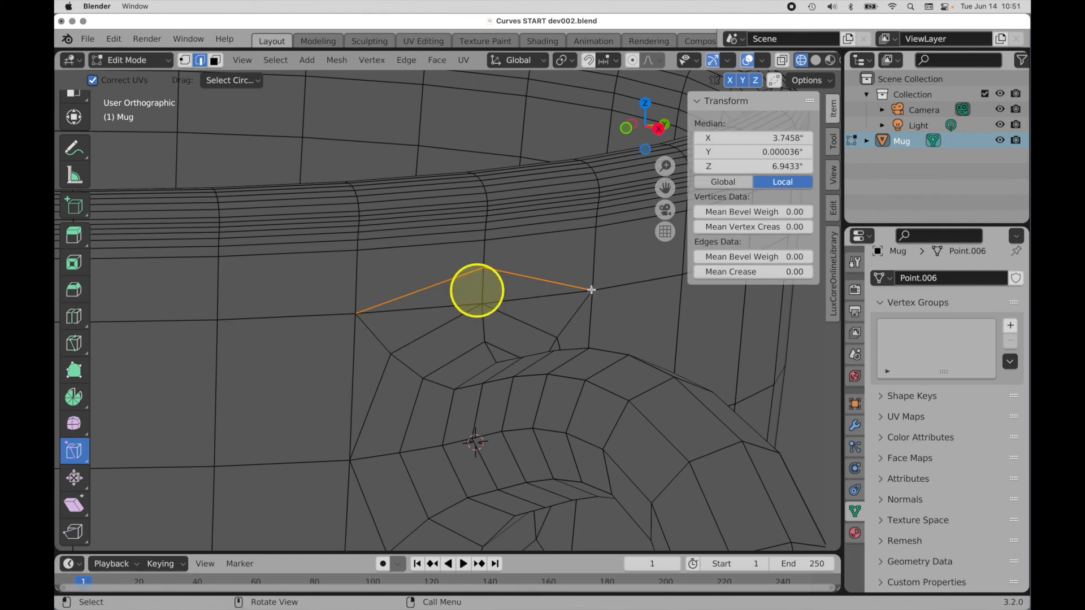
Step: Select the two horizontal body edges directly under the inverted V at the upper joint and dissolve them
left_click(547, 295)
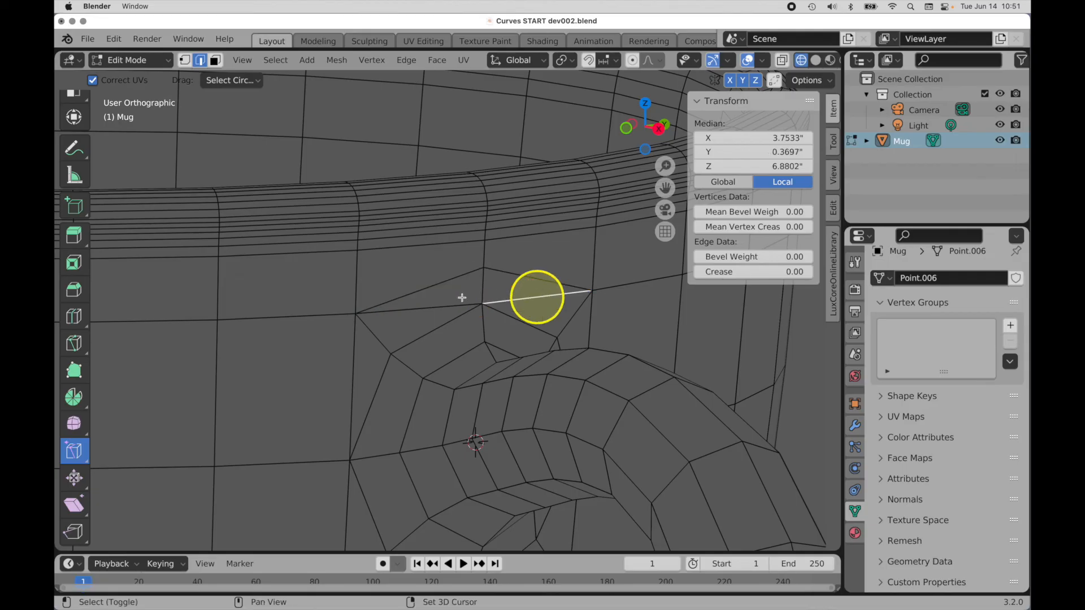
left_click(425, 309, "shift")
right_click(426, 310)
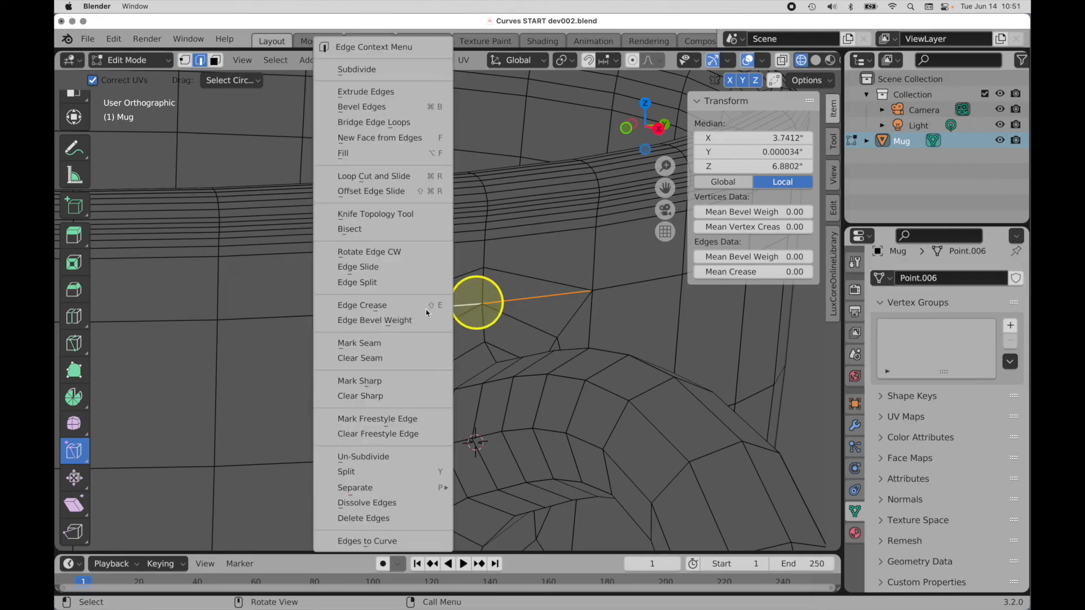
left_click(419, 502)
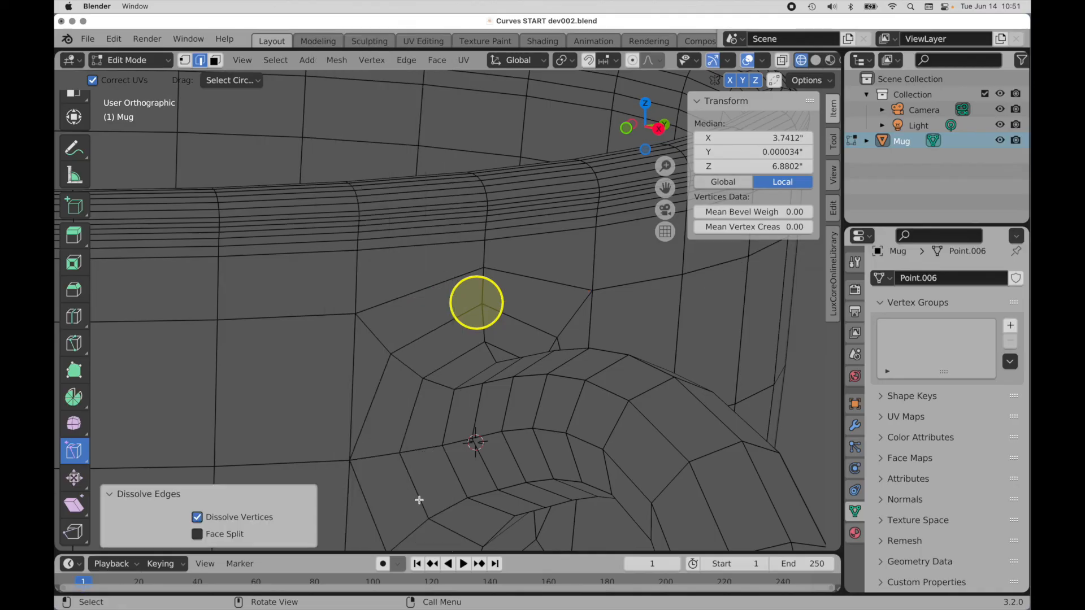
Step: Knife-cut an inverted V on the body above the handle's lower joint, peaking on the middle vertical edge
left_click_drag(516, 398, 461, 364, "alt")
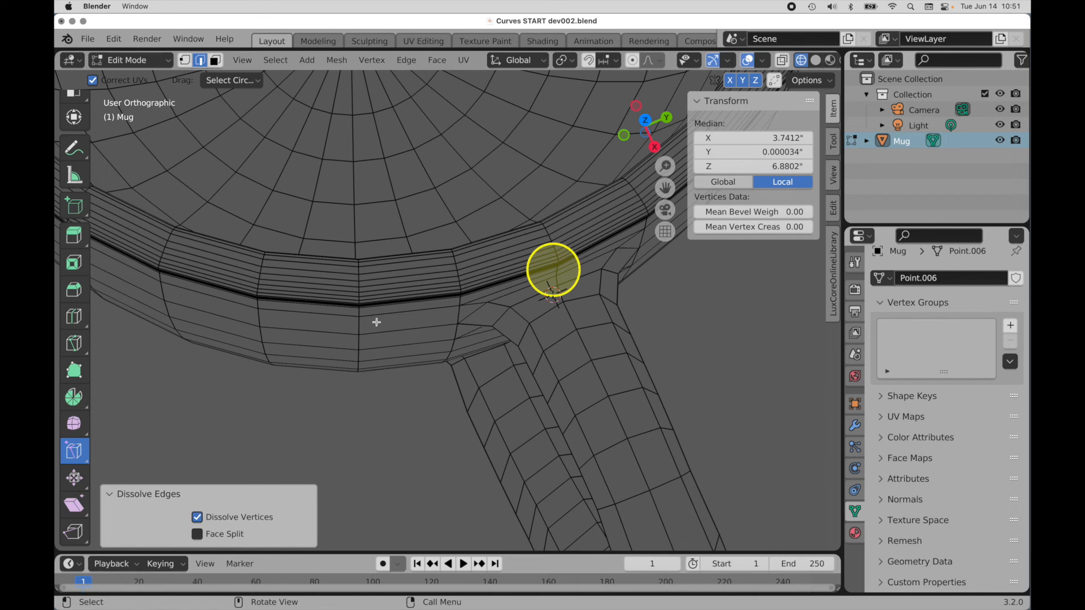
left_click_drag(375, 317, 460, 292, "alt")
left_click_drag(461, 292, 500, 260, "alt+shift")
key("k")
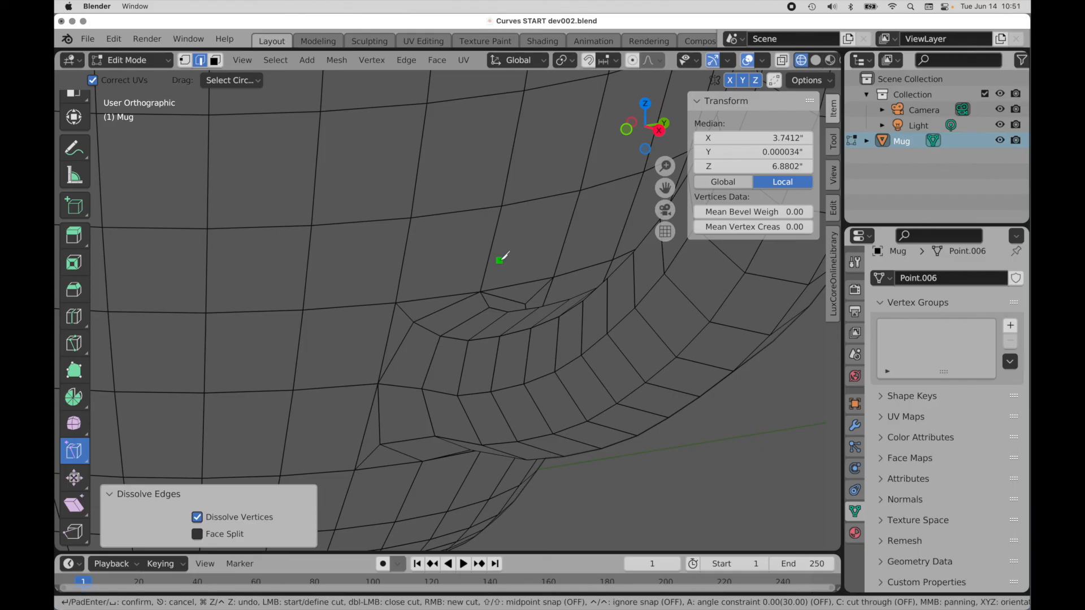
left_click(396, 303)
left_click(488, 259)
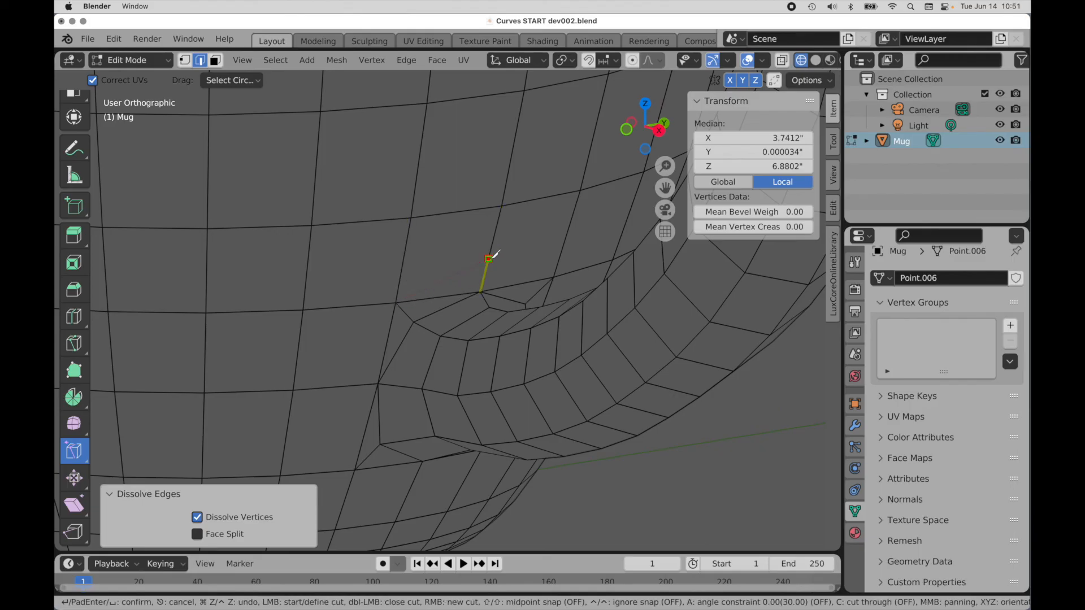
left_click(553, 276)
key("Return")
Step: Knife-cut a V on the body below the handle's lower joint, from one corner vertex through the middle vertical edge to the opposite corner vertex
middle_click_drag(537, 308, 500, 219)
key("k")
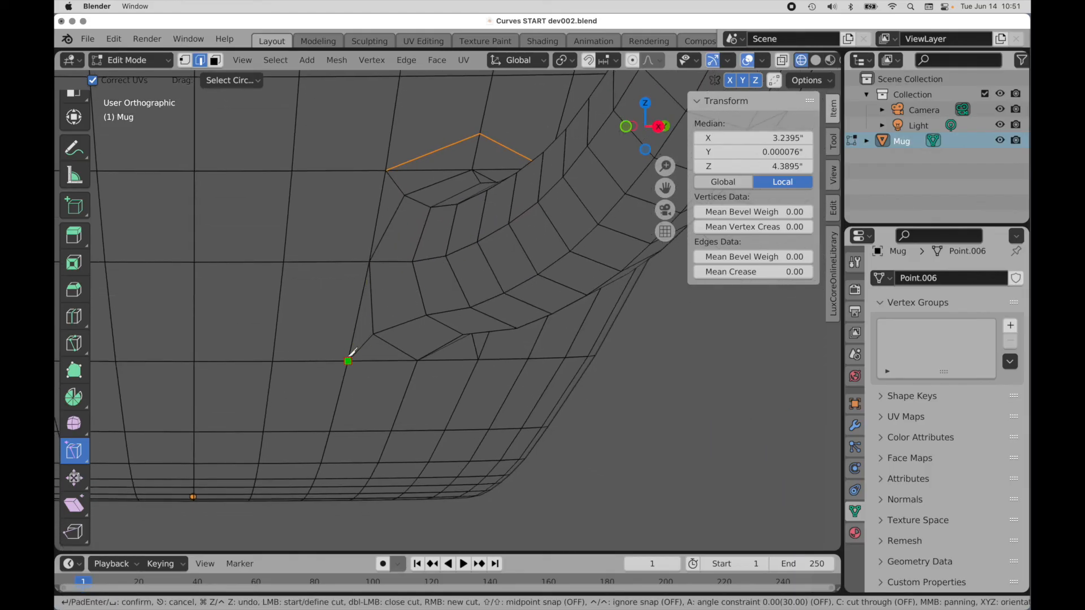
left_click(348, 361)
left_click(406, 392)
left_click(479, 359)
key("Return")
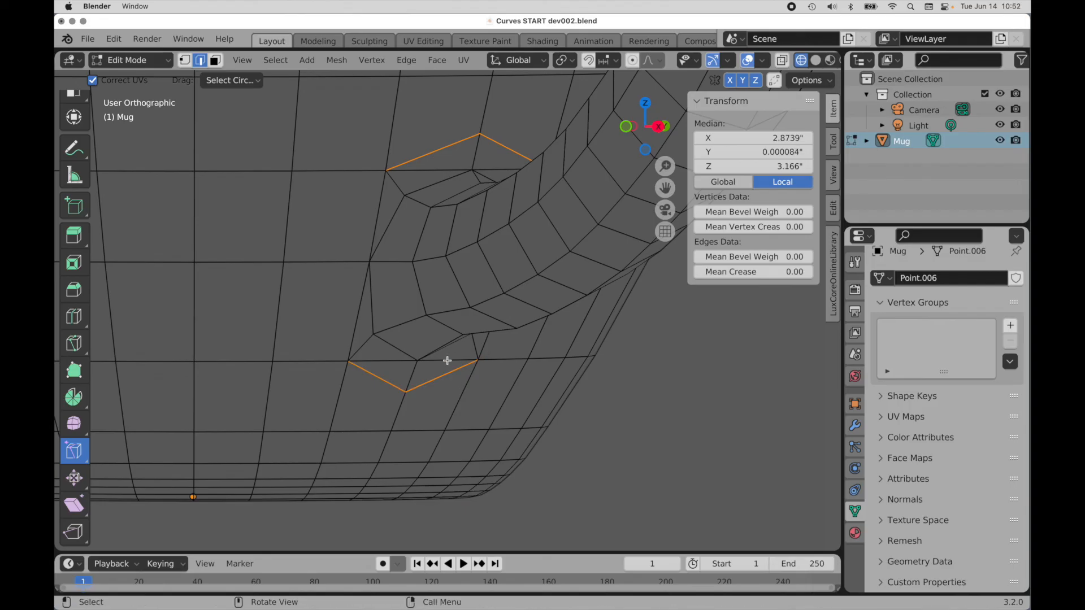
Step: Select the four horizontal body edges enclosed by the V cuts above and below the lower joint and dissolve them
left_click_drag(447, 361, 447, 360)
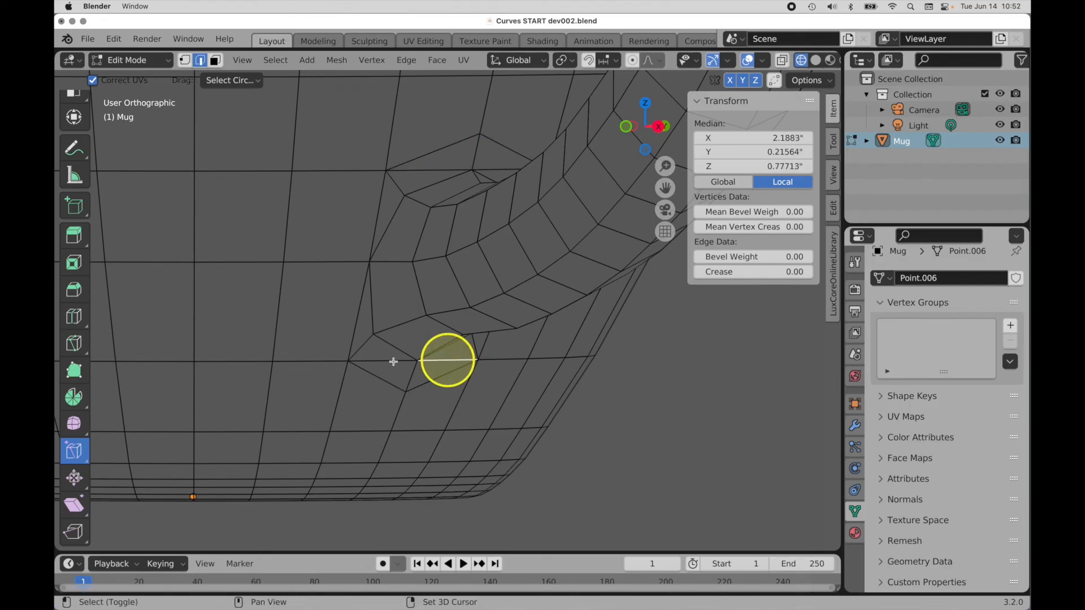
left_click(414, 361, "shift")
left_click(497, 169, "shift")
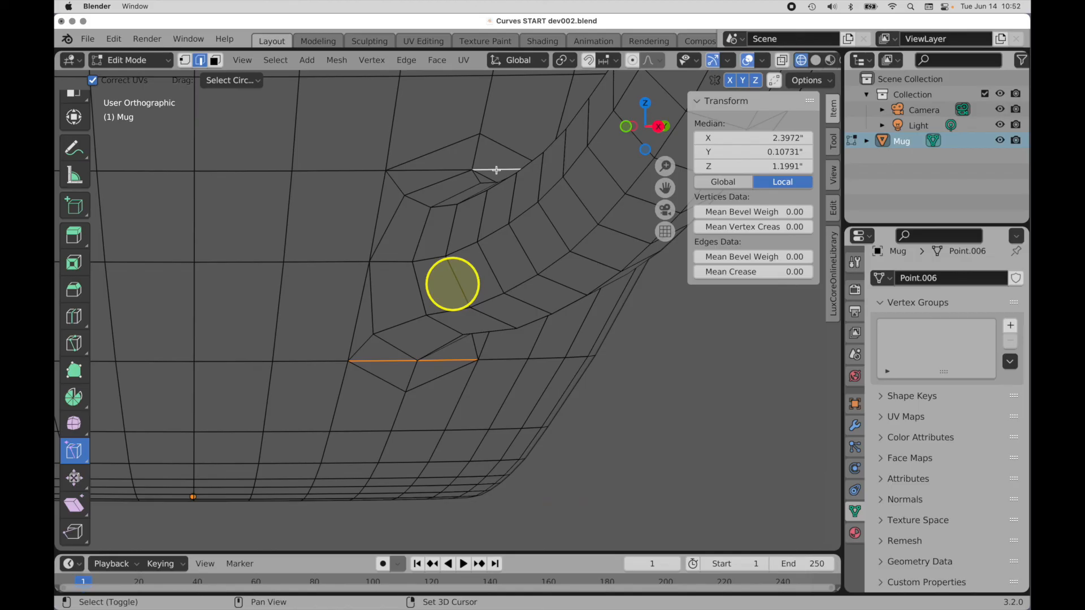
left_click(445, 170, "shift")
right_click(445, 174)
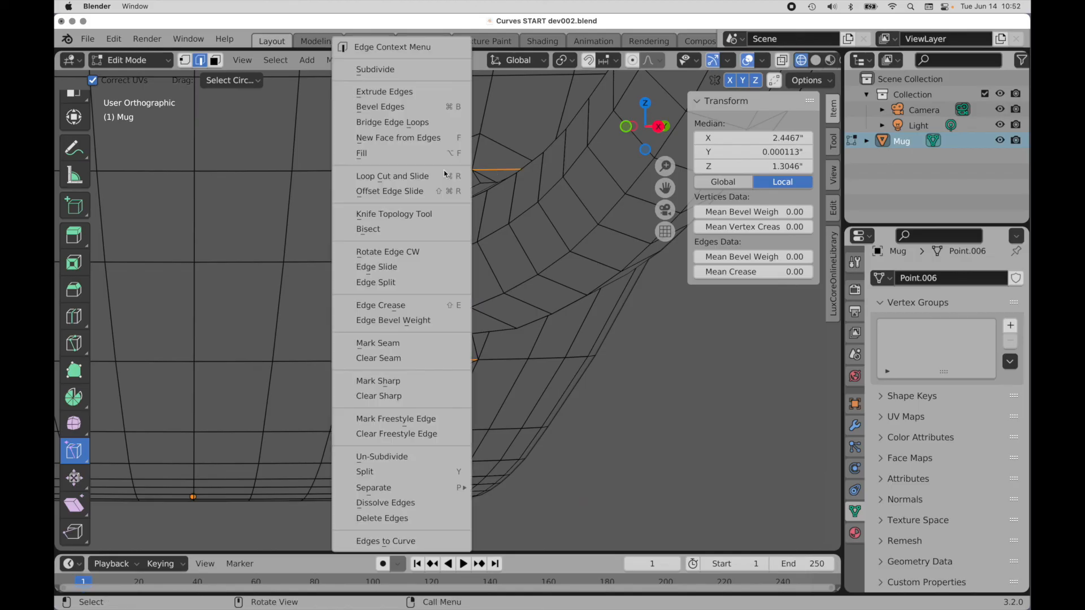
left_click(434, 503)
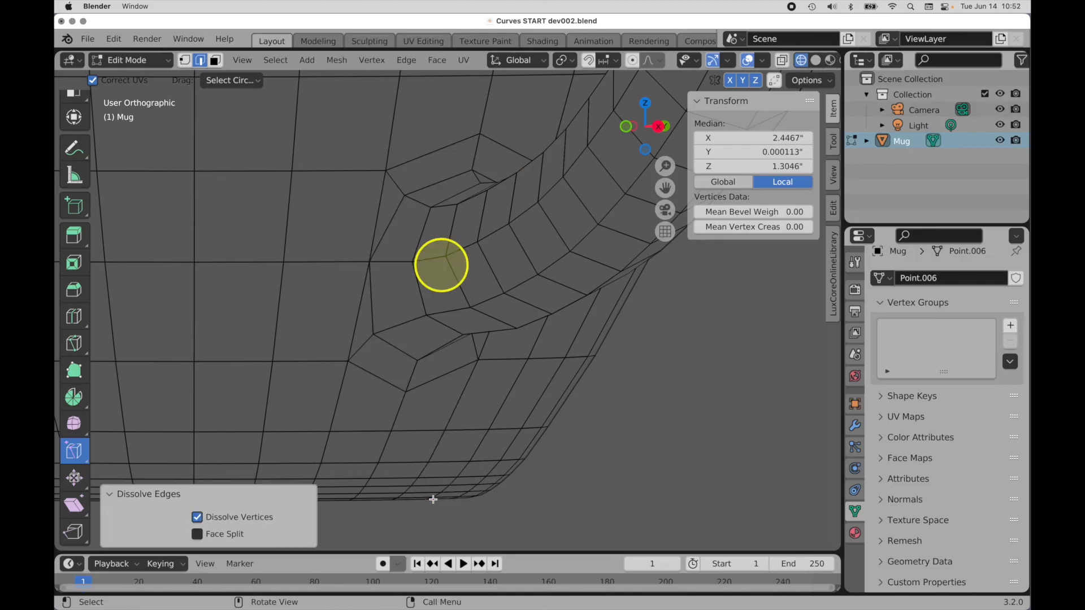
Step: Display the whole mug in solid shading with face selection active, and apply Shade Smooth to it in Object Mode
left_click_drag(494, 232, 404, 421, "ctrl+alt")
left_click_drag(422, 351, 486, 362, "alt")
left_click_drag(487, 310, 422, 409, "alt+shift")
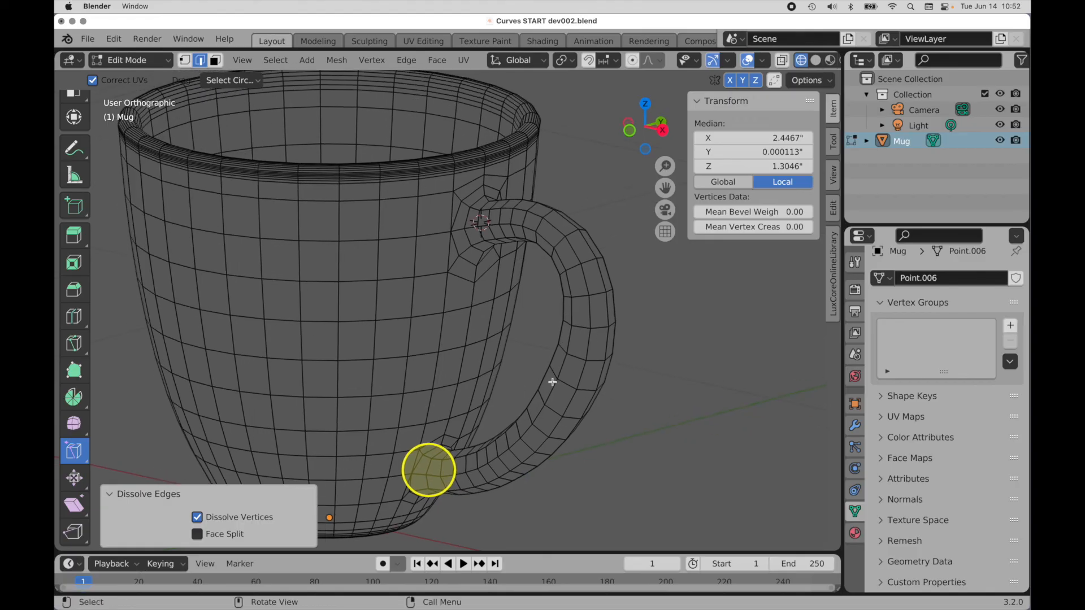
left_click(215, 60)
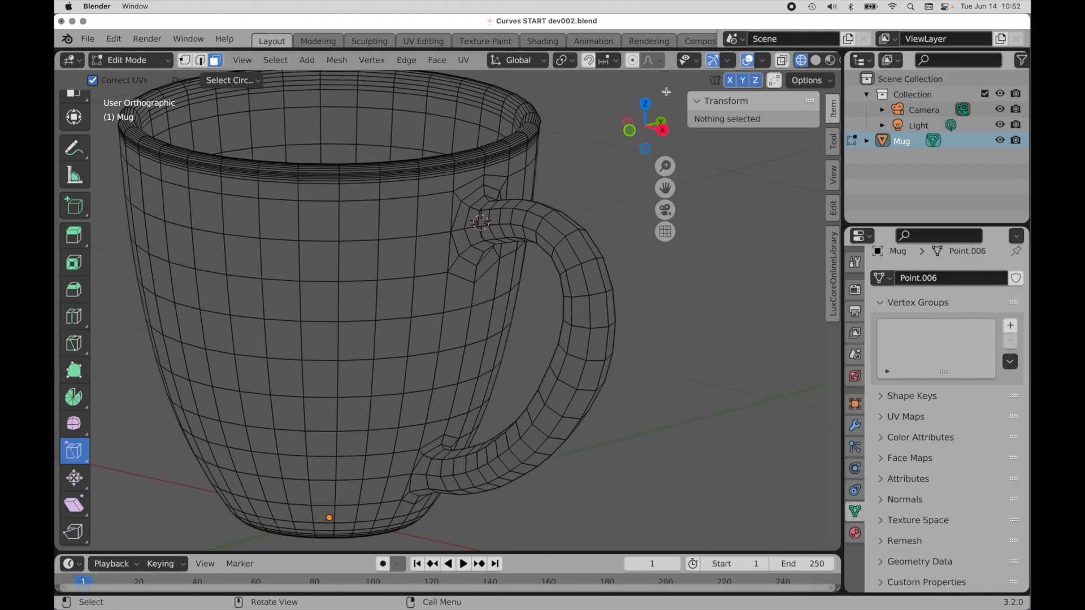
left_click(815, 60)
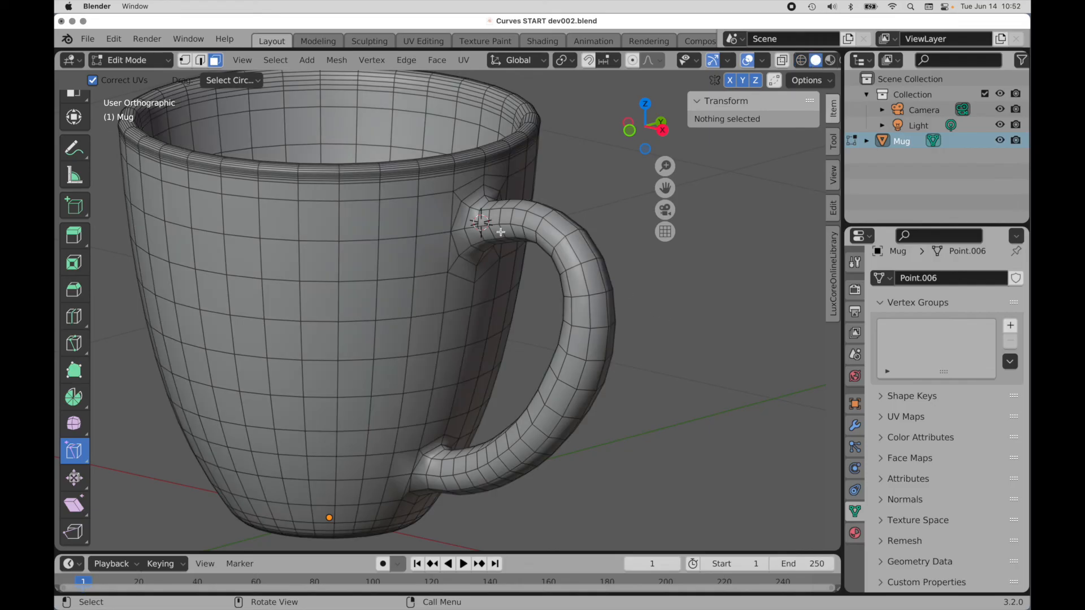
key("Tab")
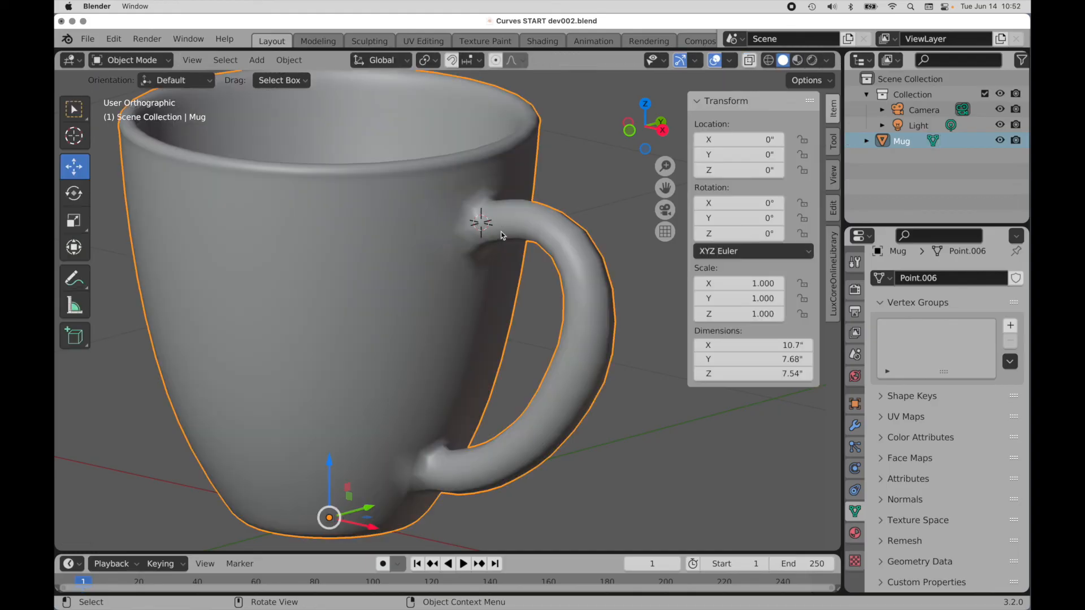
right_click(502, 233)
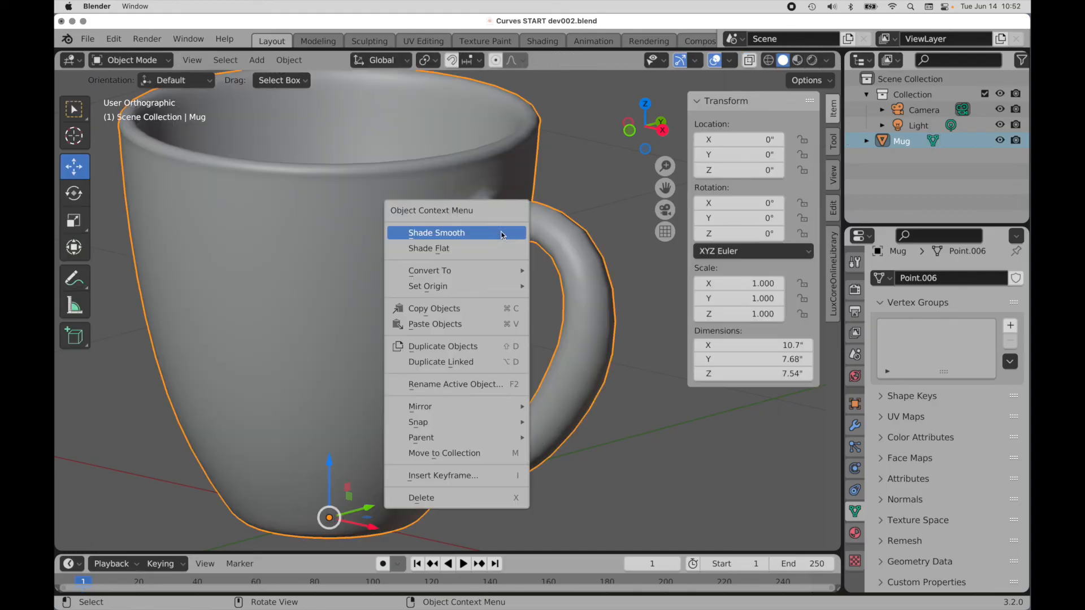
left_click(502, 234)
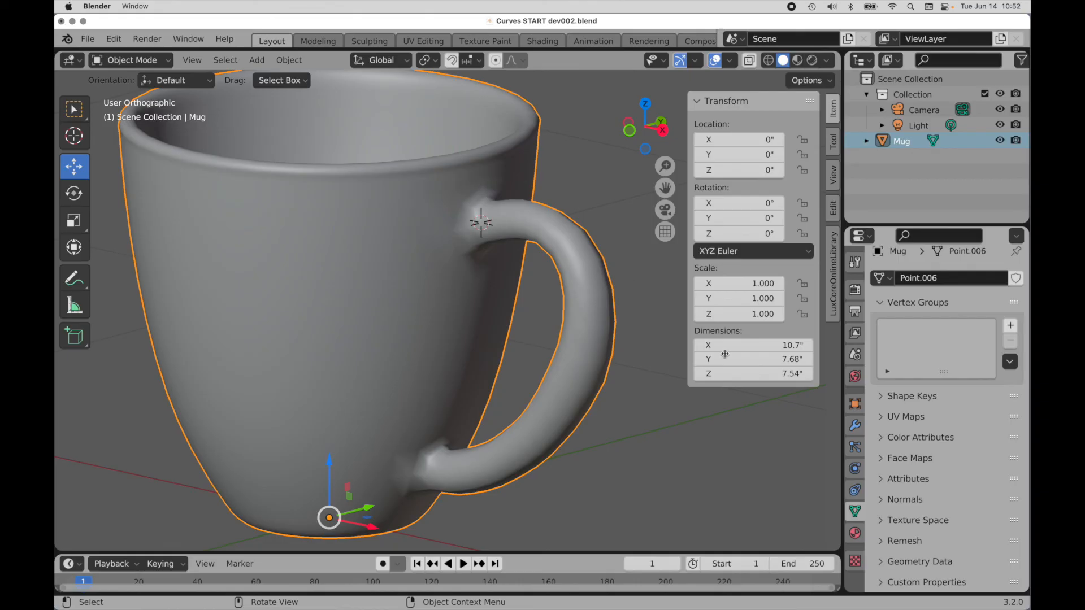
Step: Turn on the Face Orientation overlay and inspect the direction of the mug's faces
left_click(732, 60)
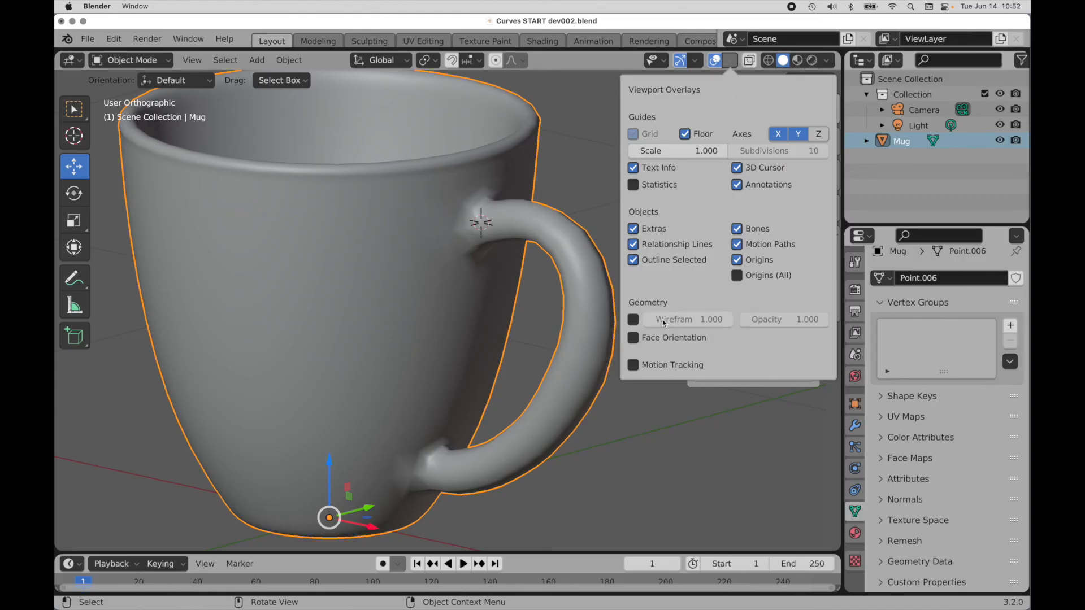
left_click(659, 338)
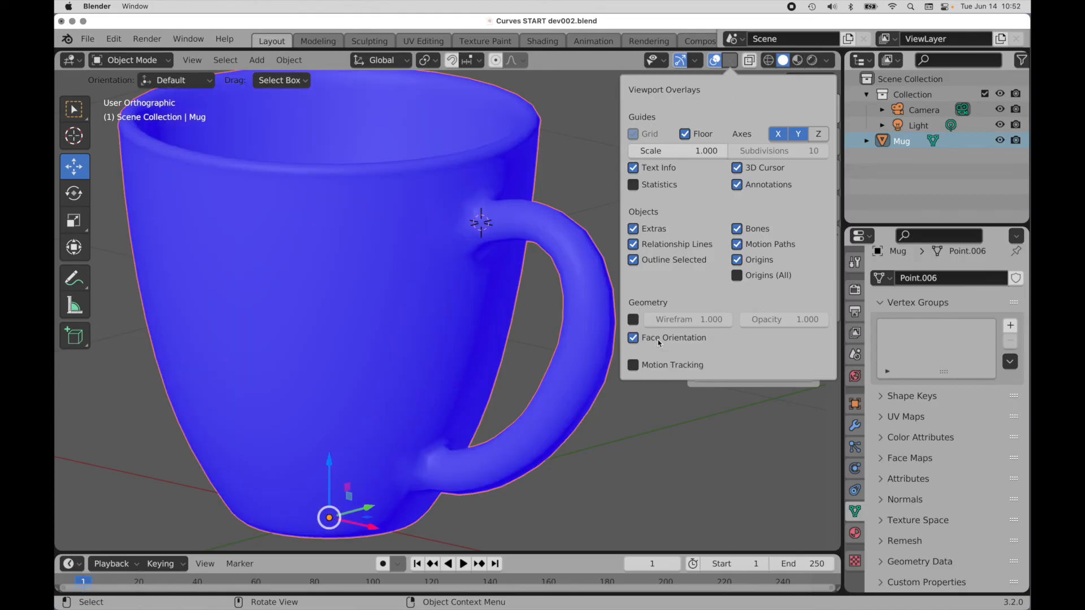
middle_click_drag(494, 300, 488, 392)
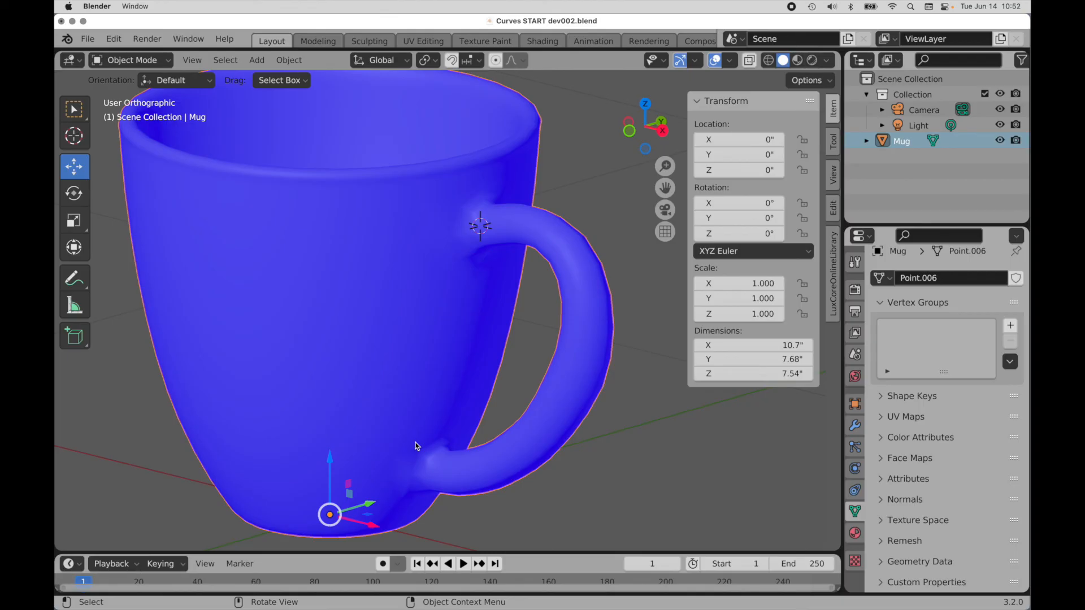
Step: Select all of the mug's faces in Edit Mode, recalculate their normals to the outside, and clear the selection
key("Tab")
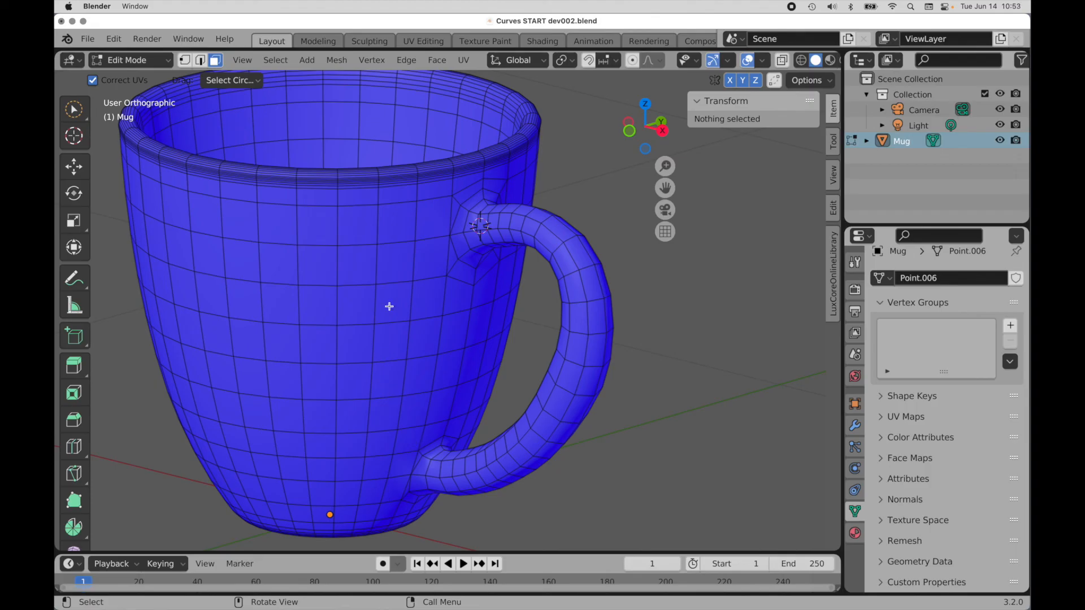
key("a")
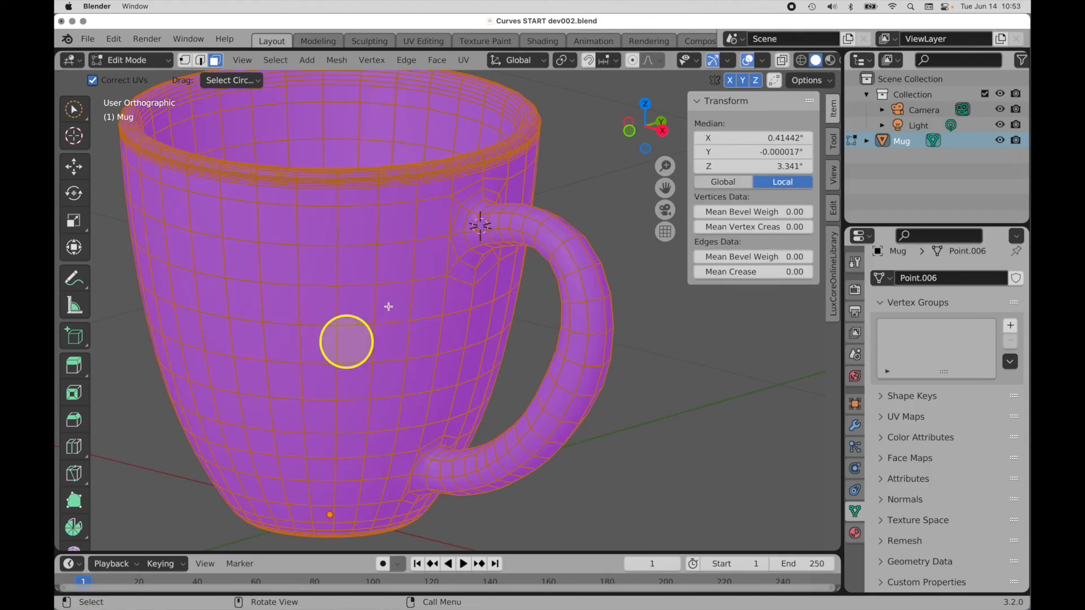
left_click(337, 60)
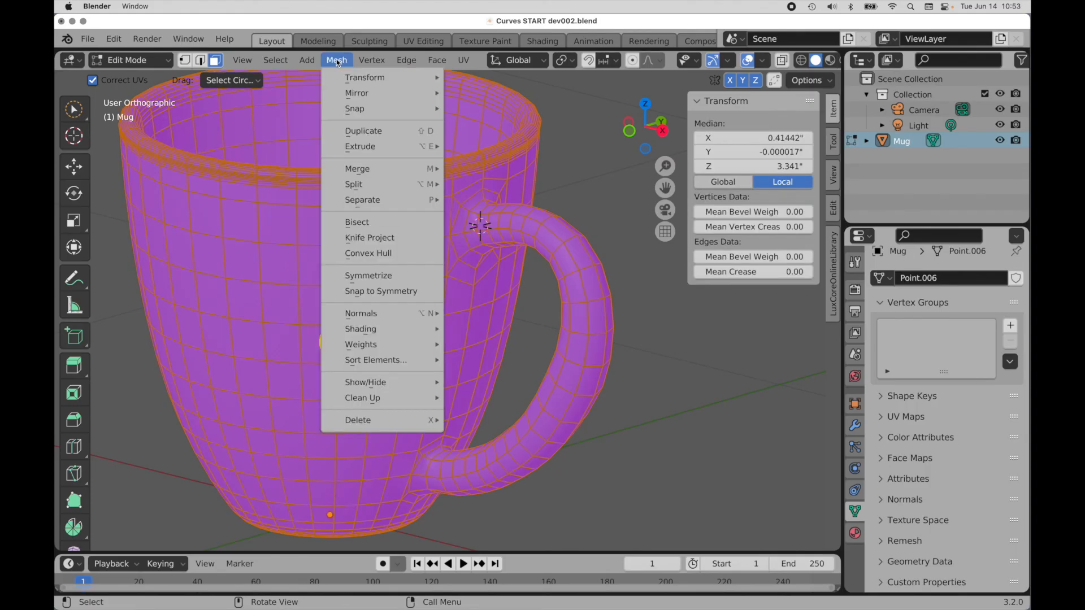
mouse_move(384, 317)
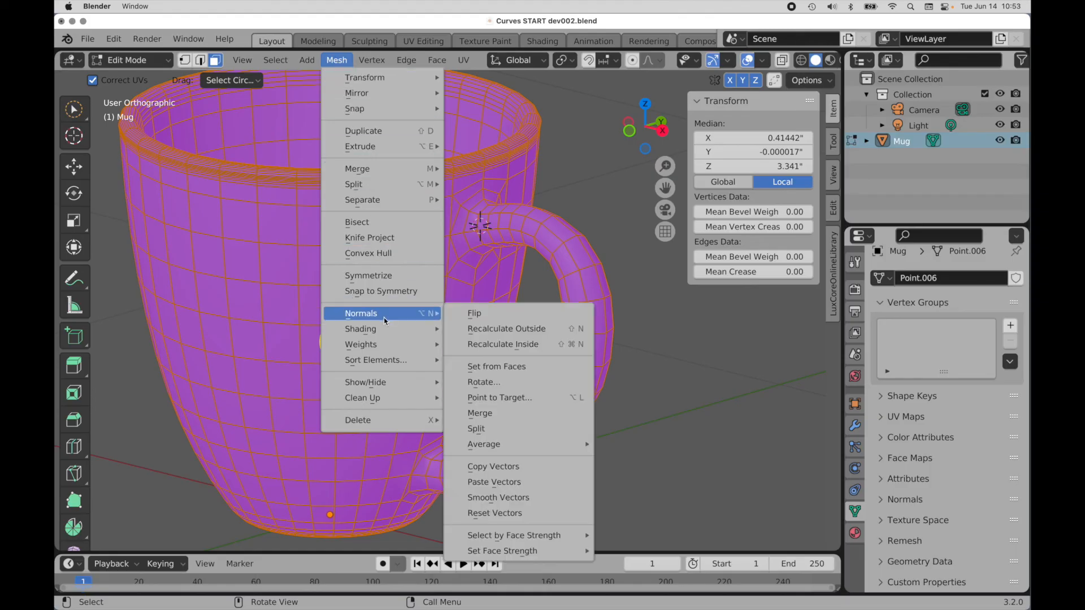
left_click(484, 329)
left_click(734, 390)
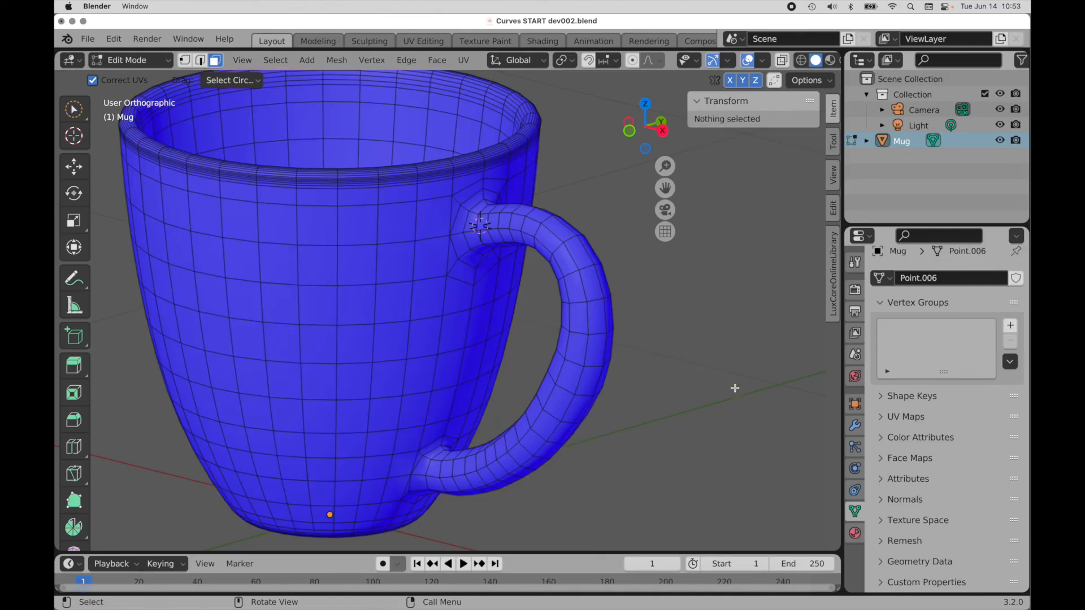
Step: Turn off the Face Orientation overlay in the viewport
left_click(729, 61)
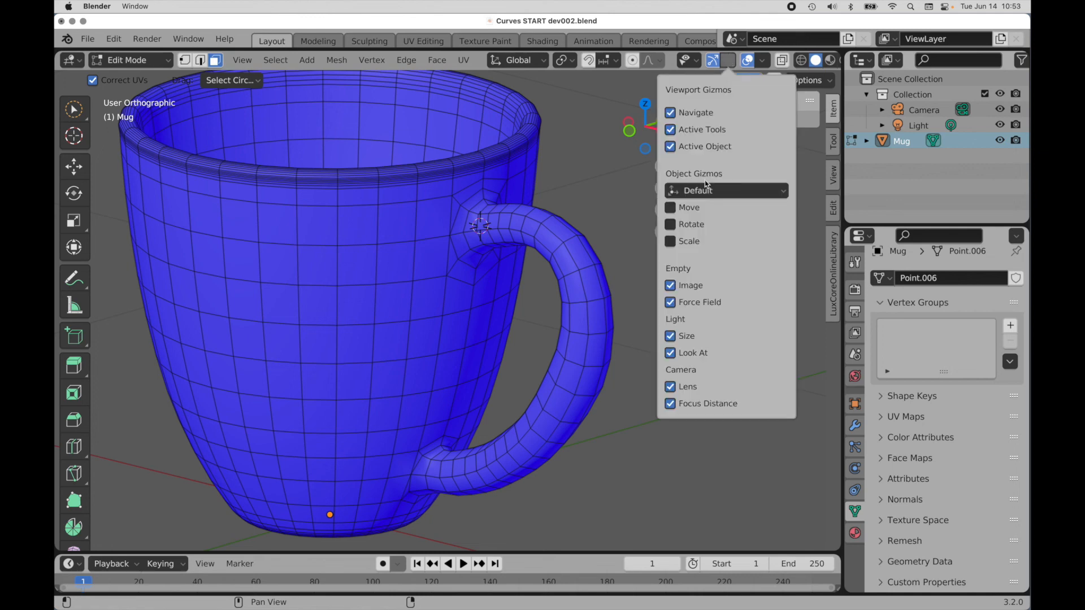
left_click(762, 60)
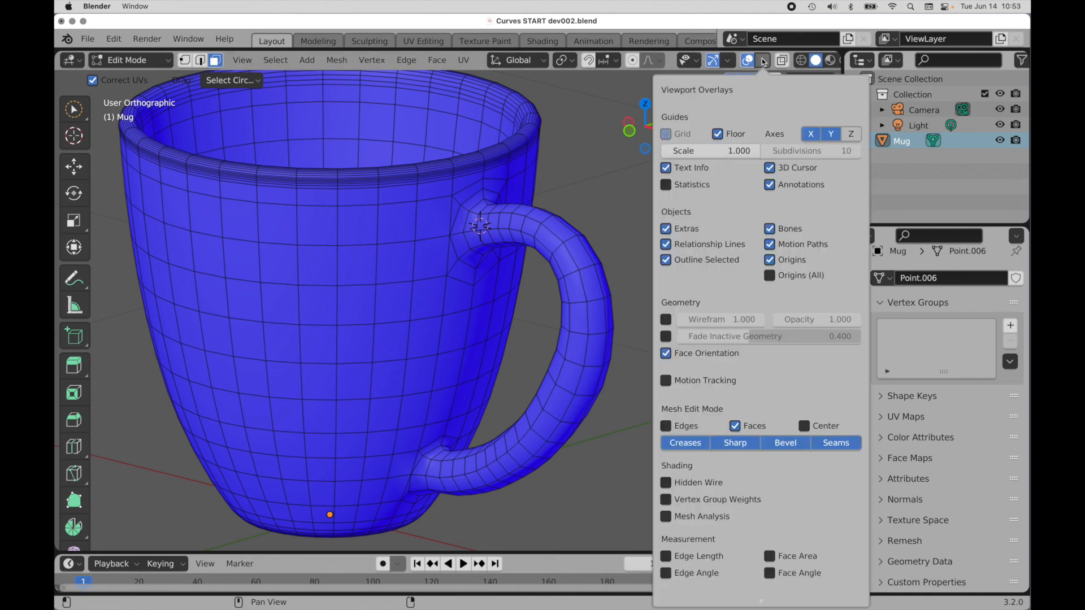
left_click(691, 360)
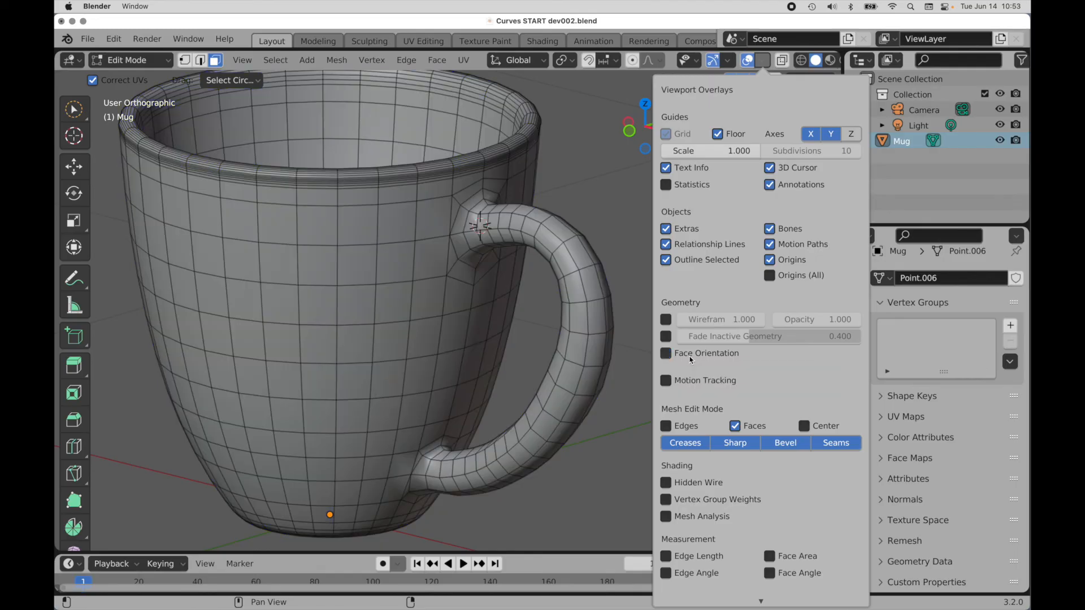
Step: Add a Catmull-Clark Subdivision Surface modifier to the mug and set its viewport levels to 2
left_click(855, 425)
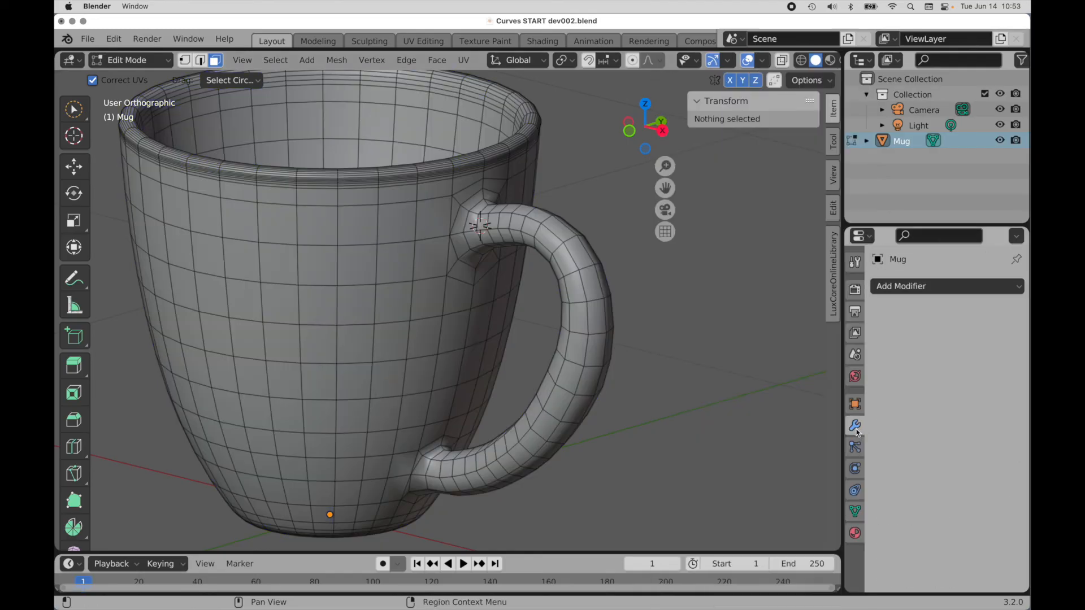
left_click(907, 291)
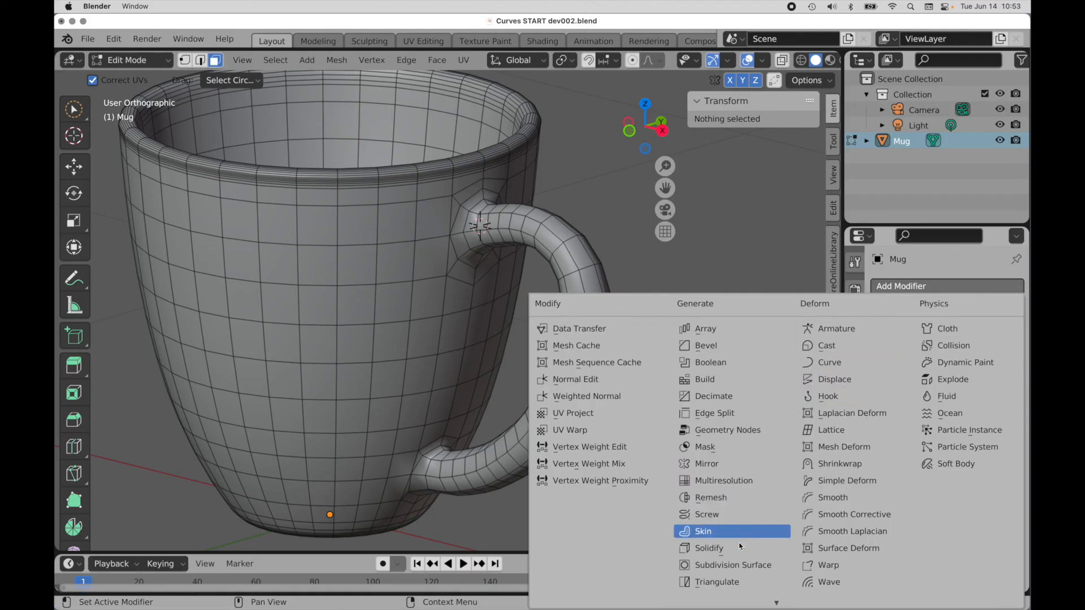
left_click(735, 566)
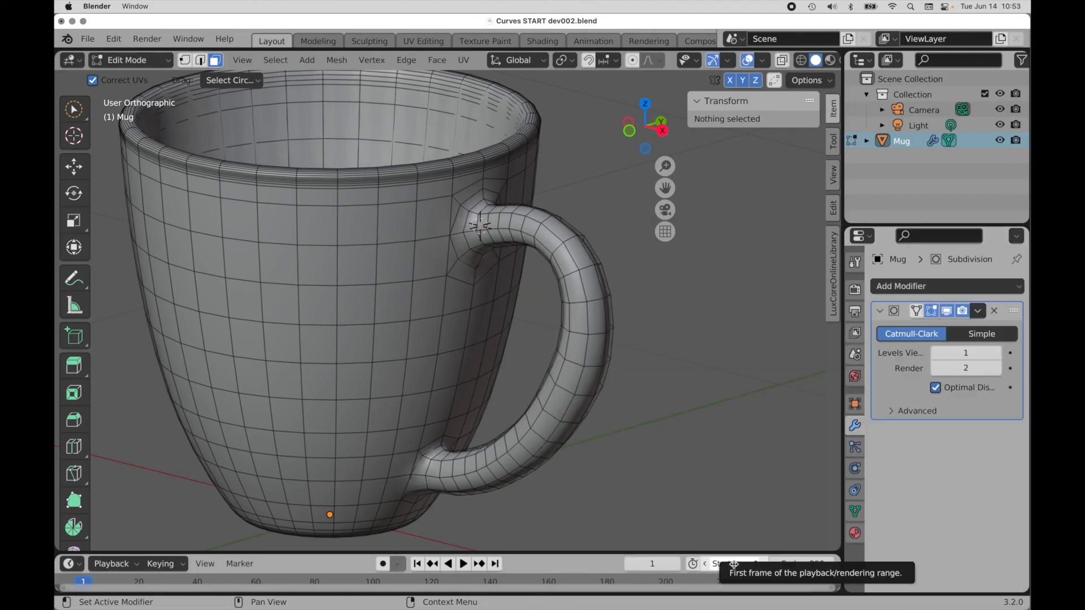
left_click(958, 351)
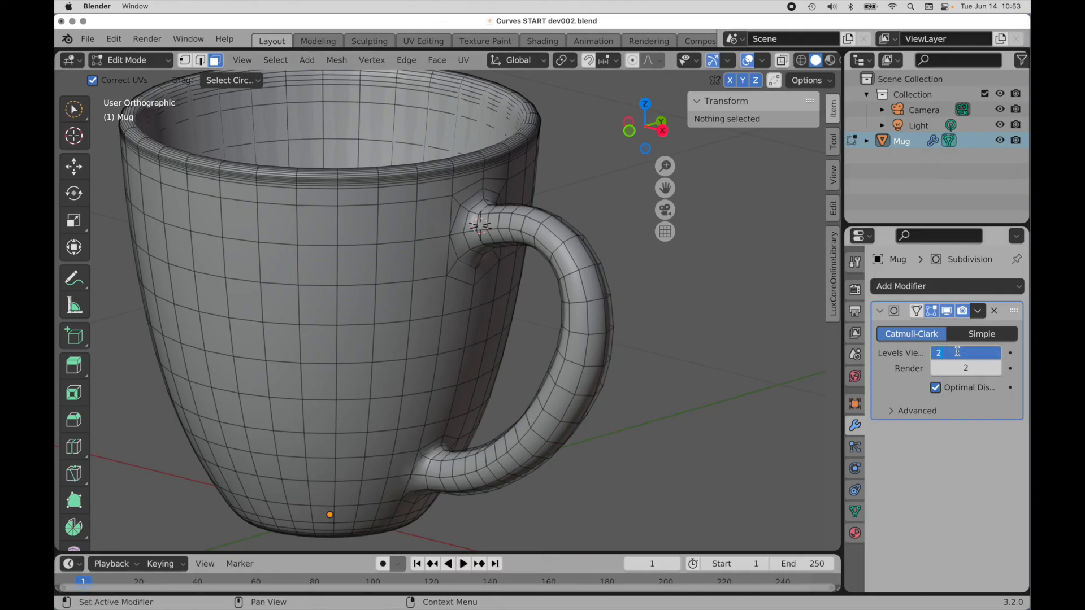
key("Return")
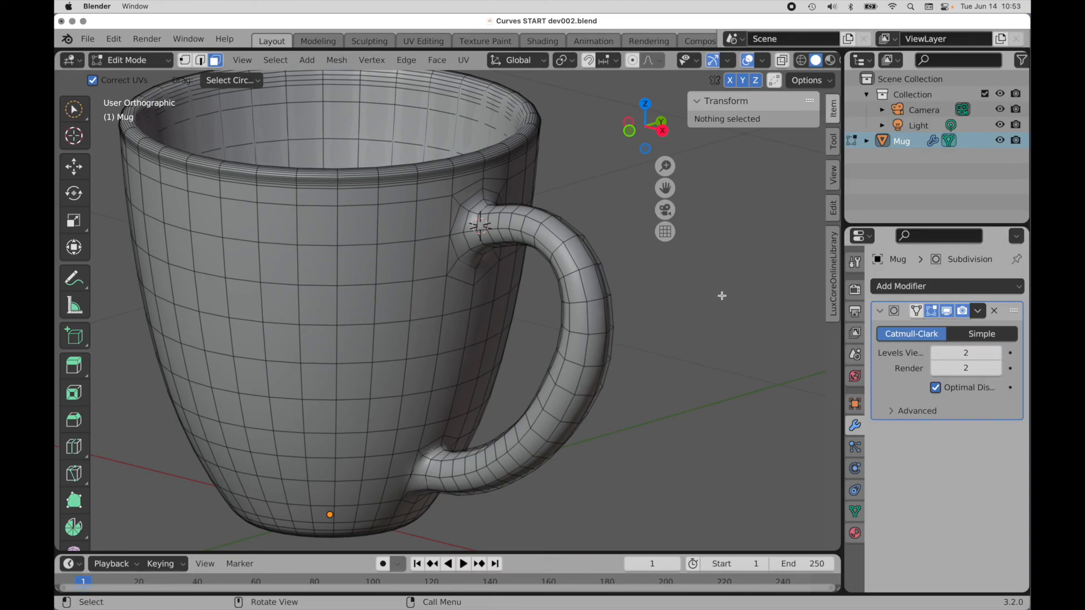
Step: Return to Object Mode, deselect the mug, and inspect the smoothed body and handle joints from the handle side
key("Tab")
left_click(653, 418)
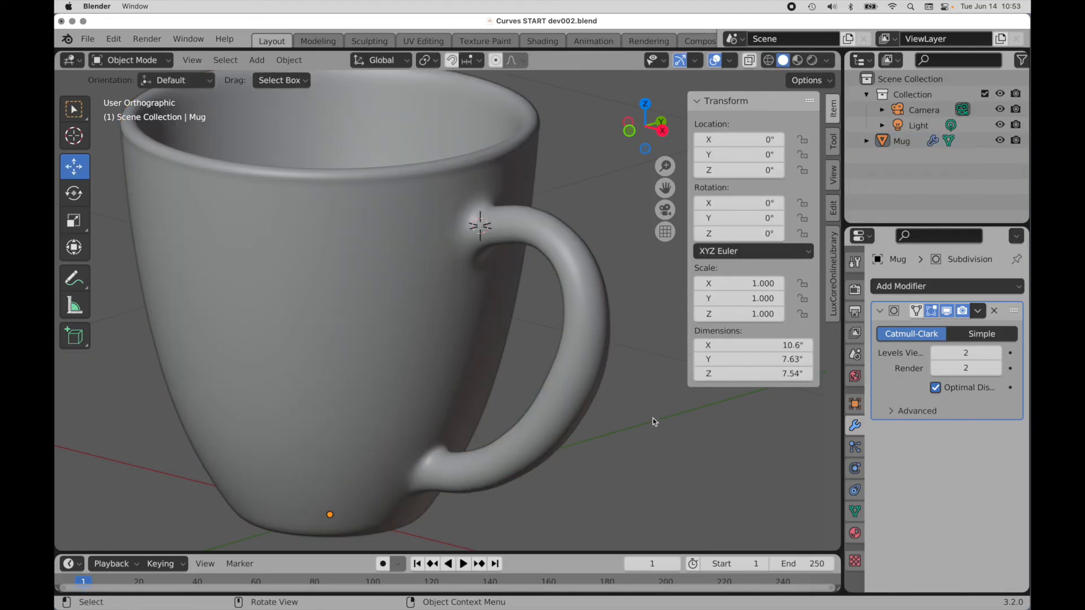
middle_click_drag(653, 419, 527, 386)
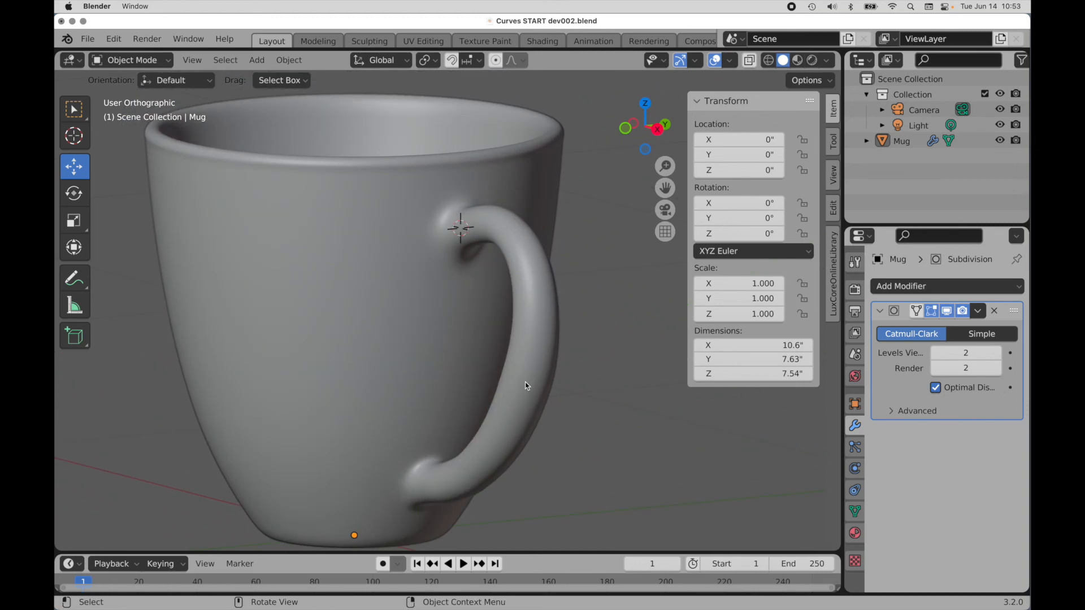